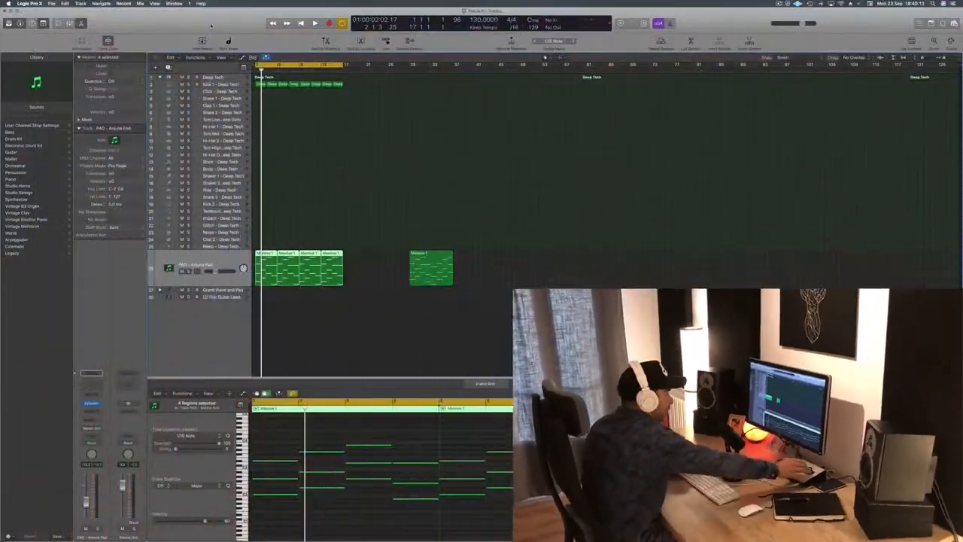
# Step: Play back the four looped regions on the PAD - Anjuna Pad track from the start of the project
pyautogui.click(277, 349)
pyautogui.click(266, 256)
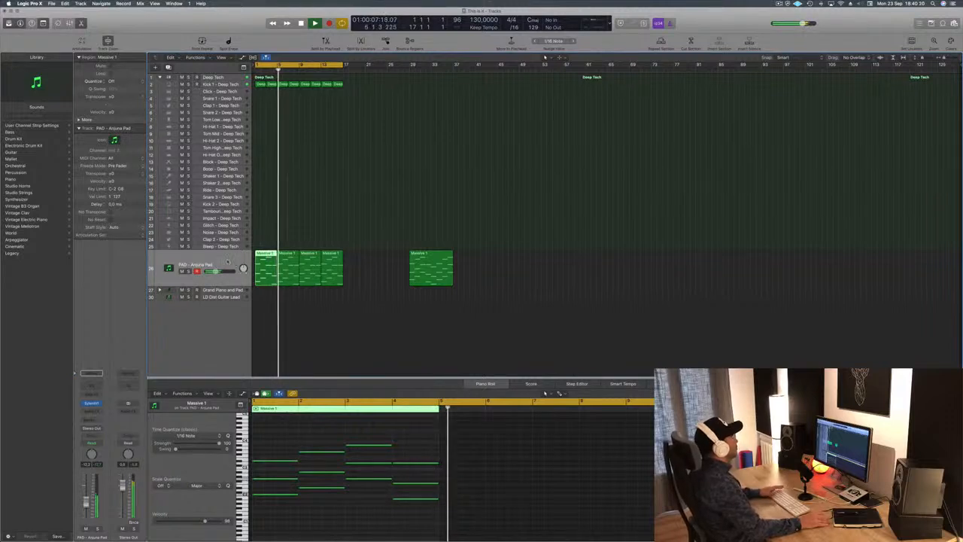
pyautogui.click(224, 261)
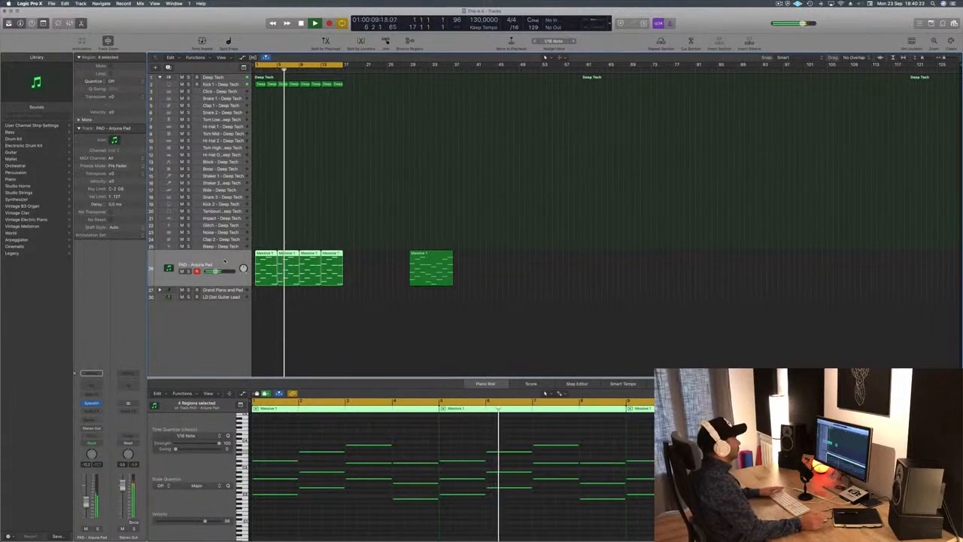
pyautogui.press('space')
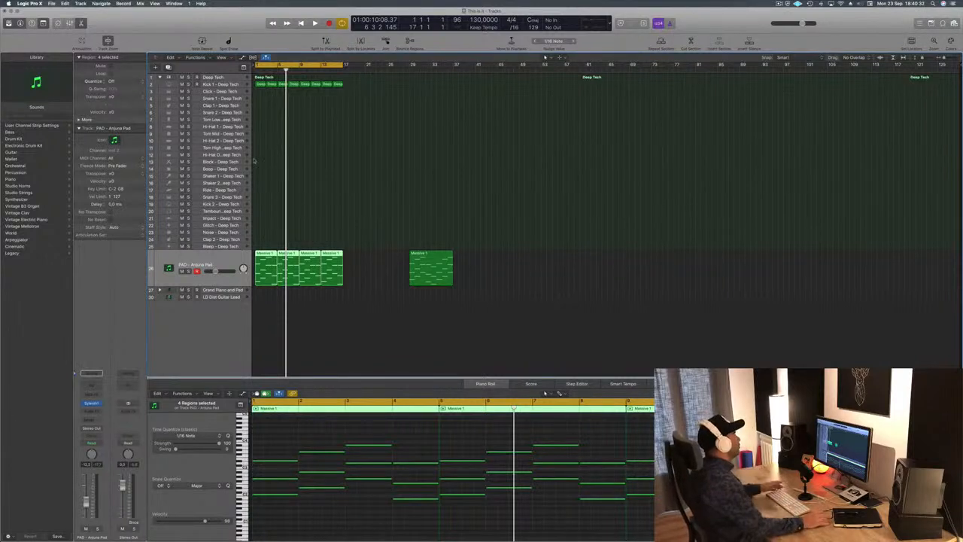
pyautogui.press('Return')
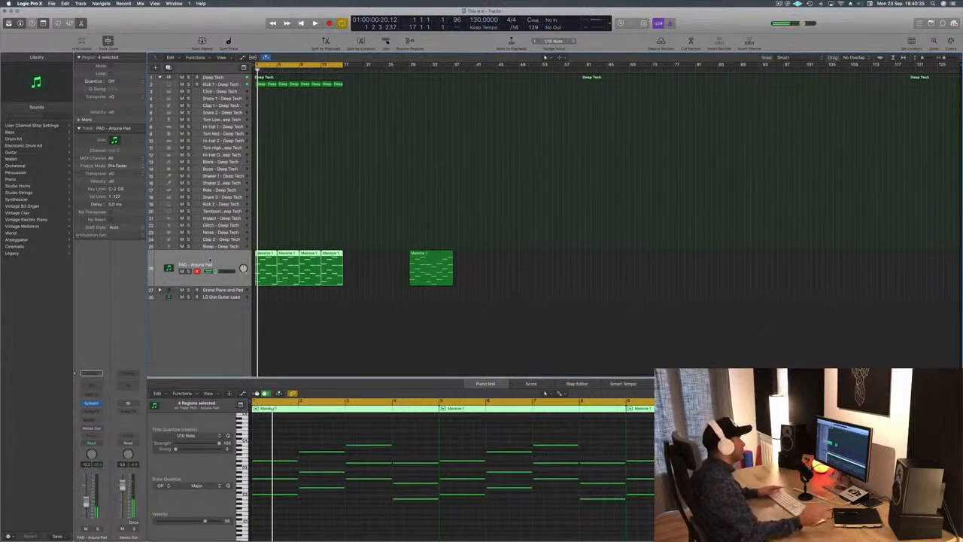
pyautogui.press('Return')
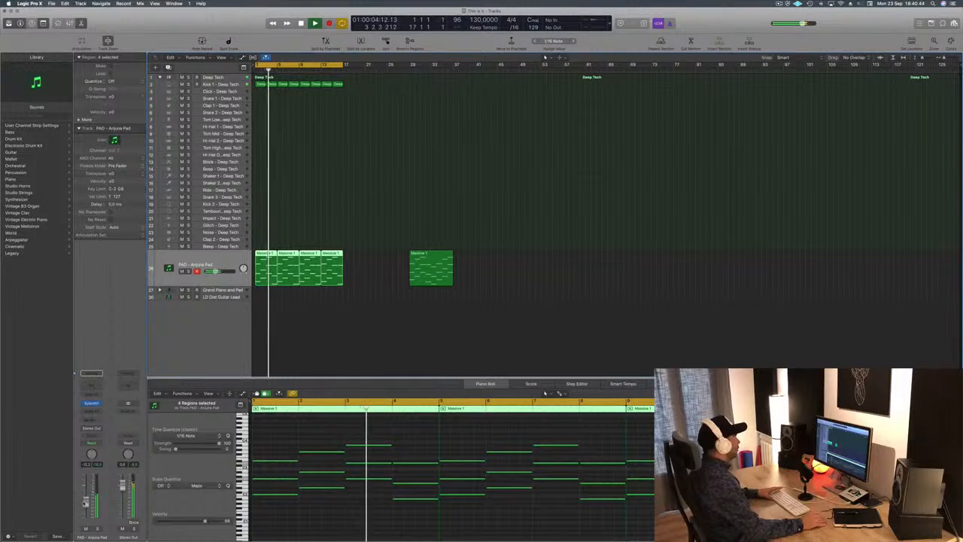
# Step: Copy the first Massive 1 region from the pad track onto the LD Dist Guitar Lead track and select that track
pyautogui.click(305, 317)
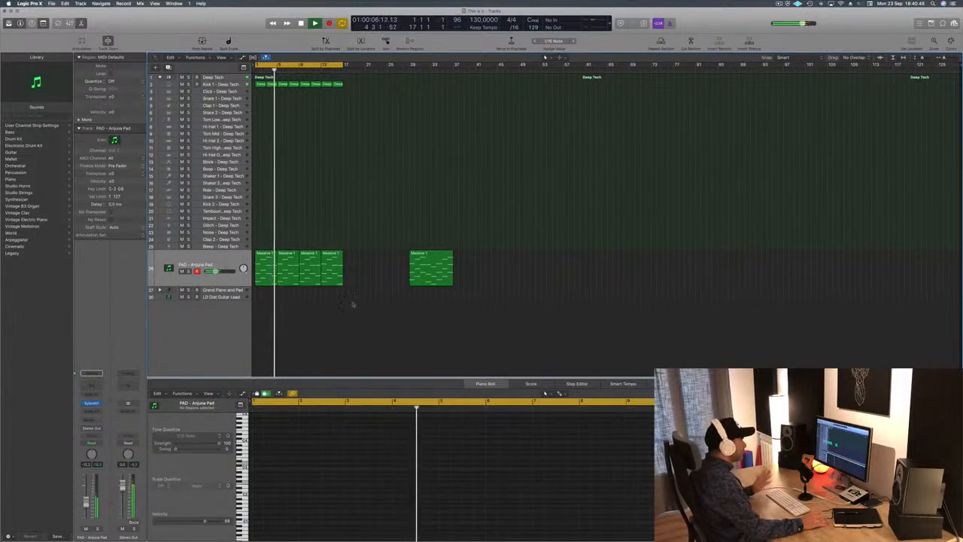
pyautogui.click(268, 264)
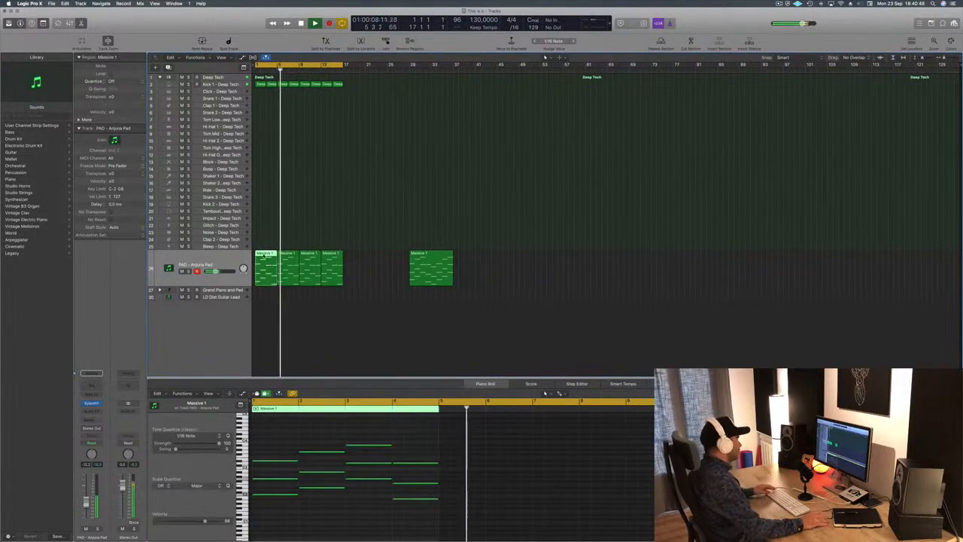
pyautogui.moveTo(263, 277); pyautogui.dragTo(263, 296)
pyautogui.click(224, 297)
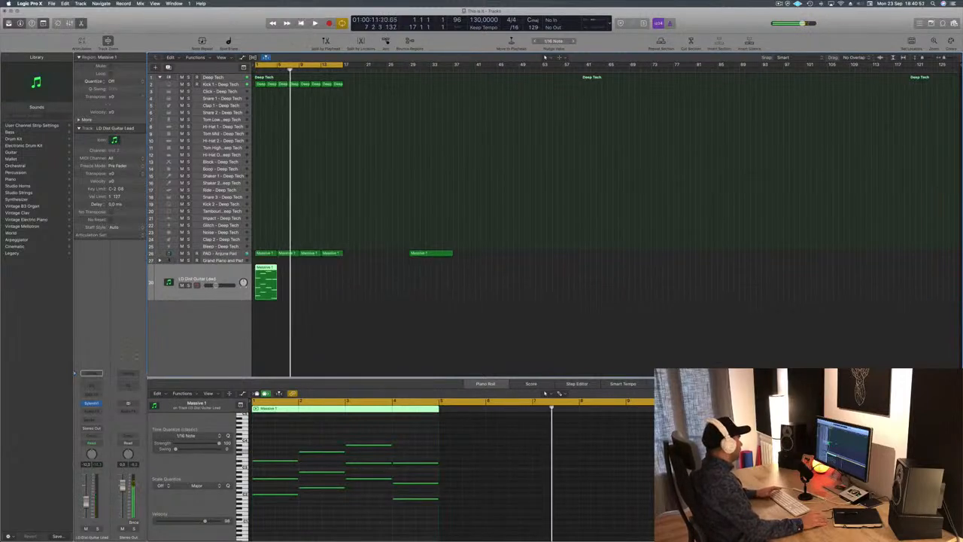
# Step: Open the Sylenth1 instrument on the lead track and load the preset LD Cosmic
pyautogui.click(91, 404)
pyautogui.moveTo(249, 41); pyautogui.dragTo(742, 77)
pyautogui.click(669, 132)
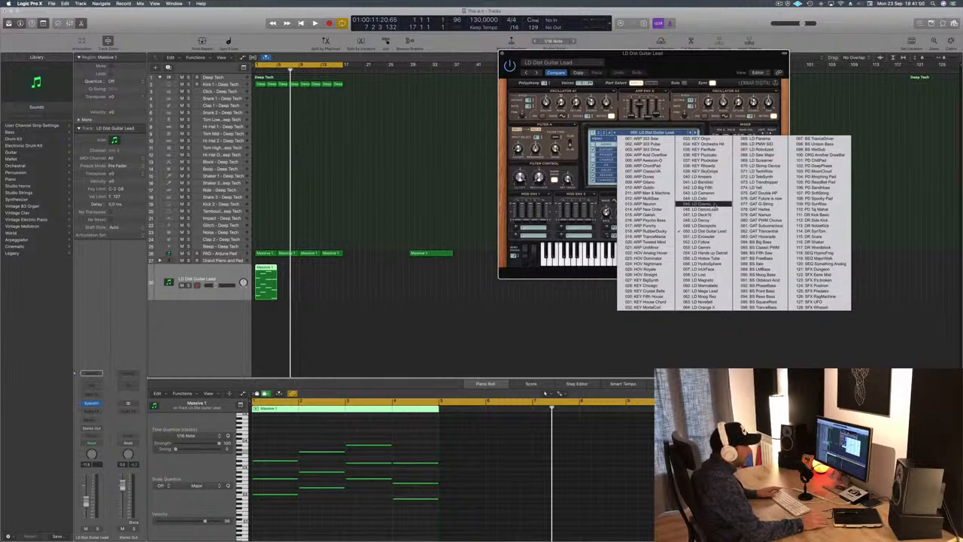
pyautogui.click(703, 203)
# Step: Shorten all chord notes in the copied region into brief stabs at the start of each bar and play them
pyautogui.moveTo(281, 448); pyautogui.dragTo(418, 525)
pyautogui.moveTo(436, 463); pyautogui.dragTo(396, 462)
pyautogui.hscroll(2, 321, 471)
pyautogui.scroll(5, 321, 470)
pyautogui.hscroll(-4, 321, 470)
pyautogui.press('space')
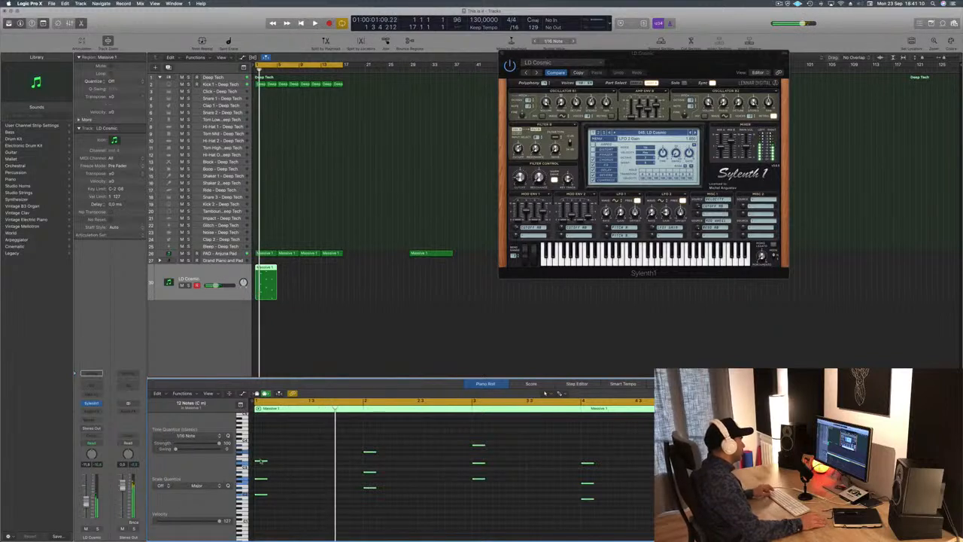
# Step: Duplicate the chord stabs at even spacing so that every bar contains four of them
pyautogui.moveTo(261, 460); pyautogui.dragTo(282, 462)
pyautogui.scroll(-2, 284, 450)
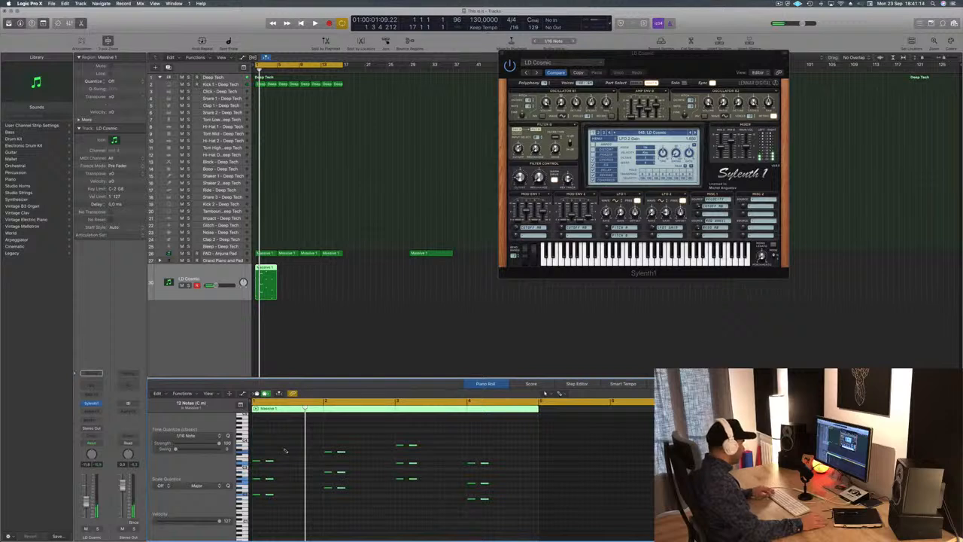
pyautogui.moveTo(256, 461); pyautogui.dragTo(283, 463)
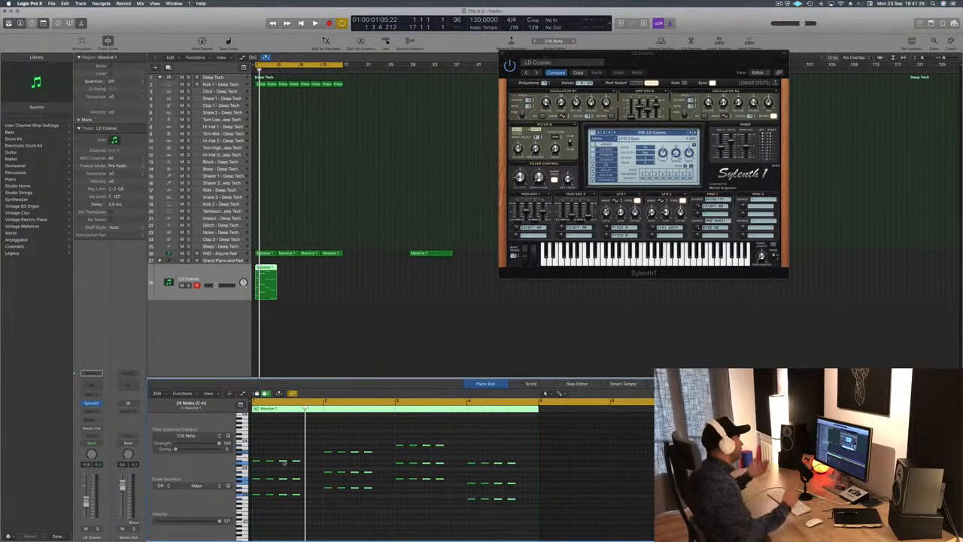
# Step: Select the lead track's Massive 1 region and play back the repeated stab pattern
pyautogui.click(335, 348)
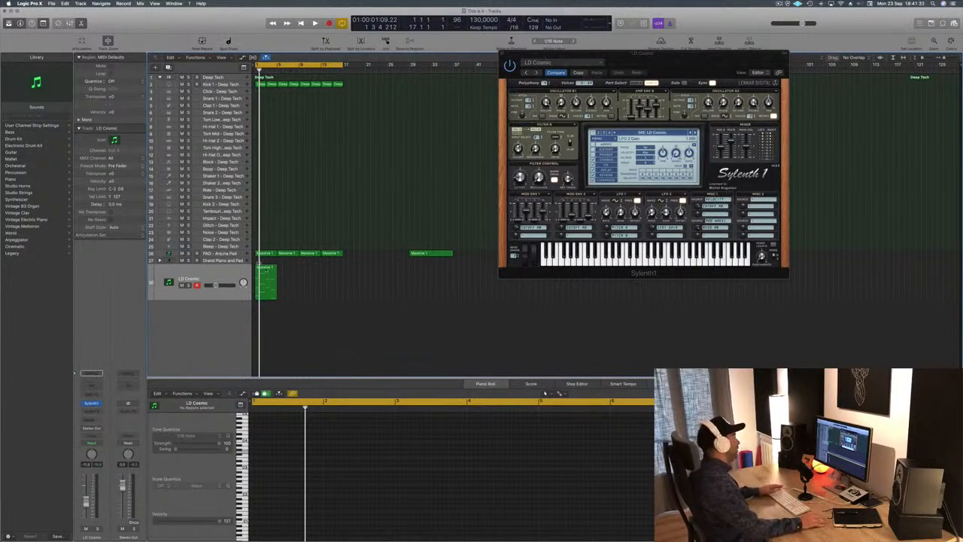
pyautogui.click(265, 269)
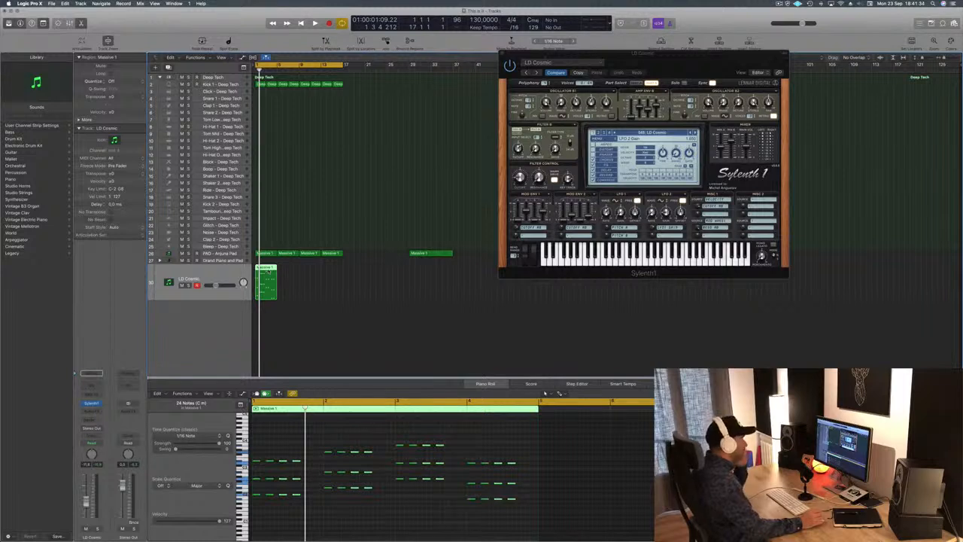
pyautogui.click(327, 341)
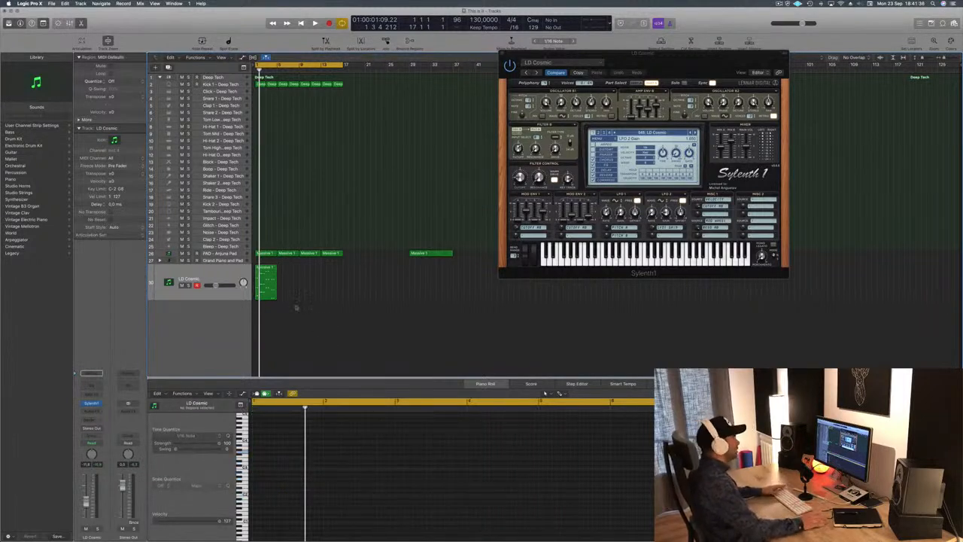
pyautogui.click(267, 274)
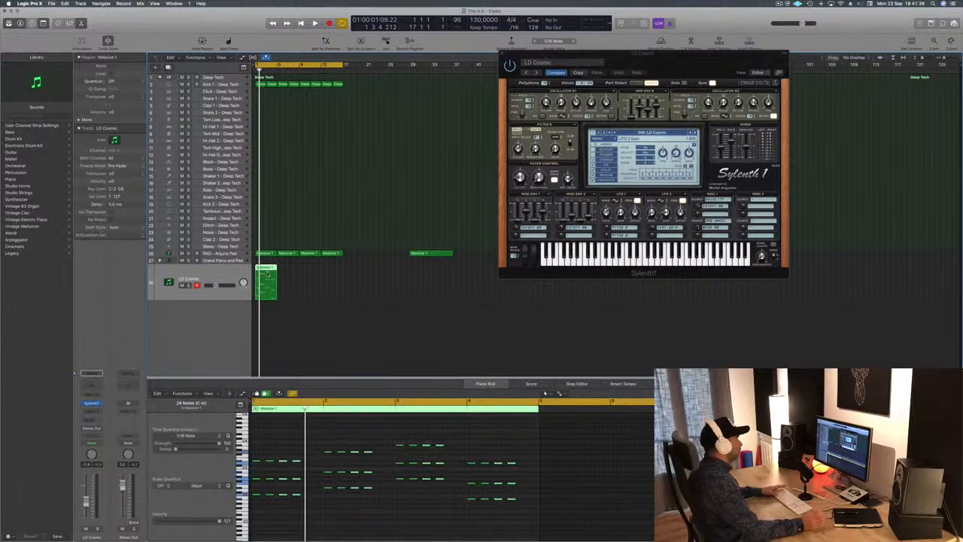
pyautogui.press('space')
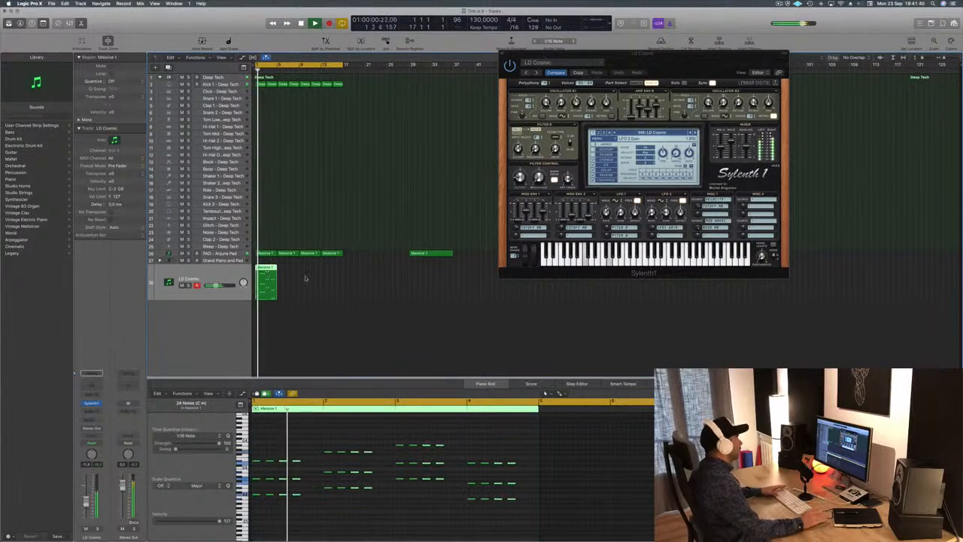
# Step: Remove the second and fourth chord stabs from bar 1 and play the thinned-out rhythm
pyautogui.moveTo(265, 451); pyautogui.dragTo(272, 504)
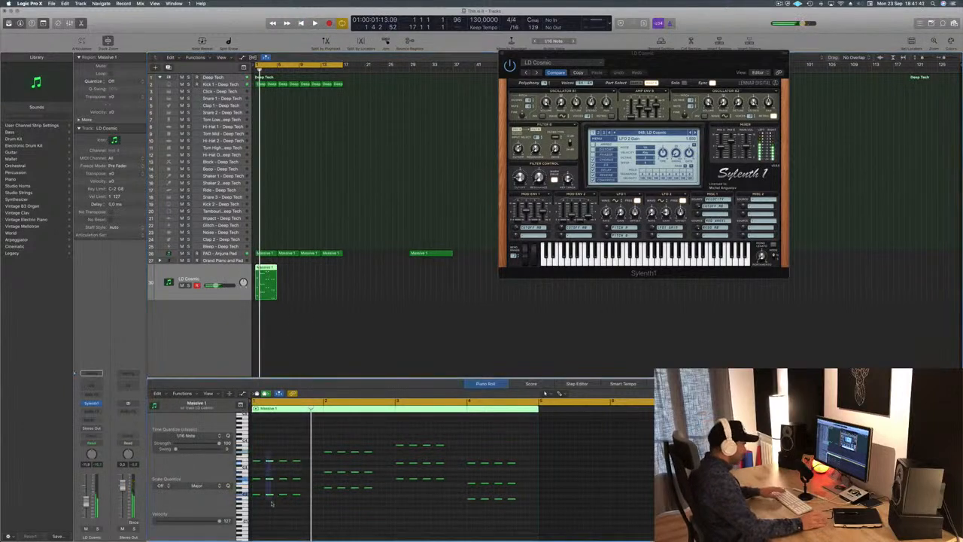
pyautogui.press('space')
pyautogui.press('space')
pyautogui.press('super+Right')
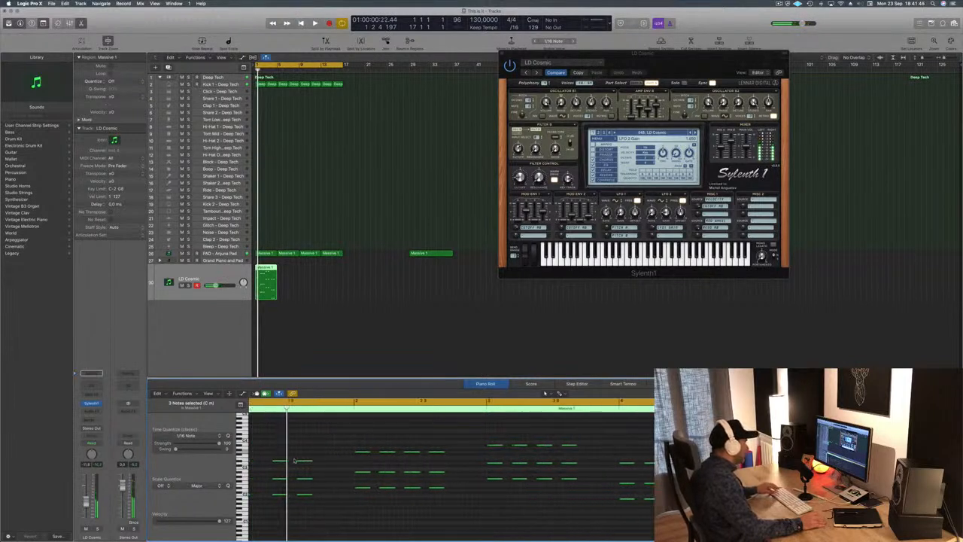
pyautogui.press('space')
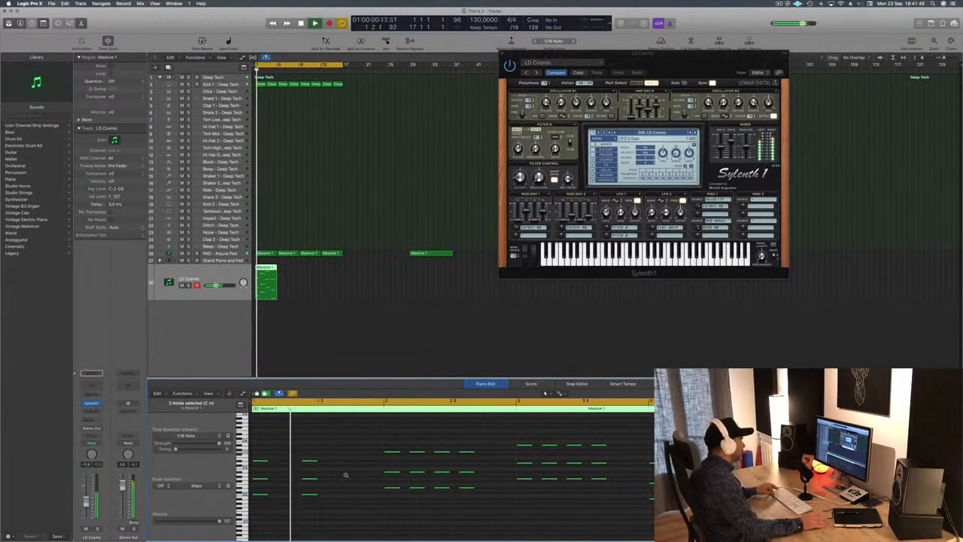
# Step: Move bar 1's remaining second chord earlier, duplicate the pair to refill the bar with four stabs, and play it
pyautogui.moveTo(331, 458); pyautogui.dragTo(292, 516)
pyautogui.click(297, 462)
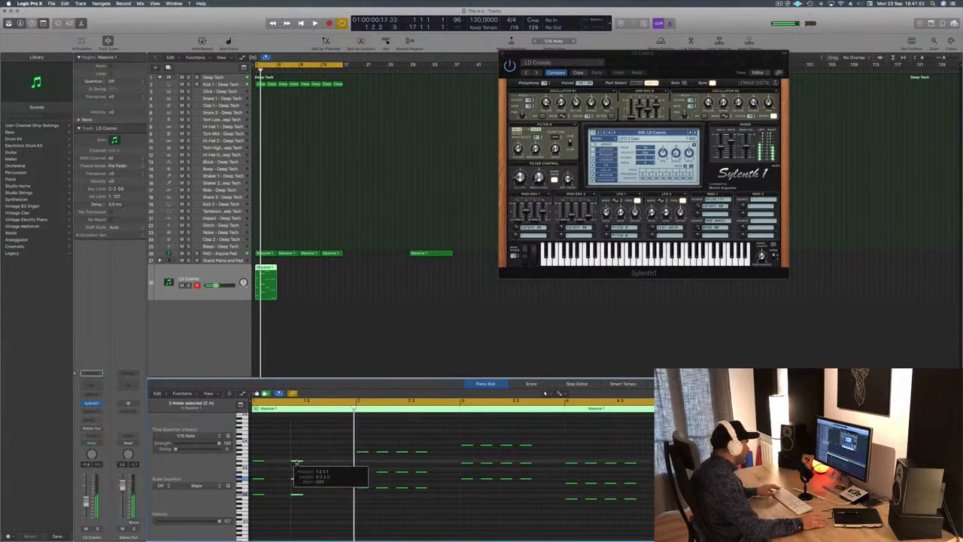
pyautogui.moveTo(289, 461); pyautogui.dragTo(251, 522)
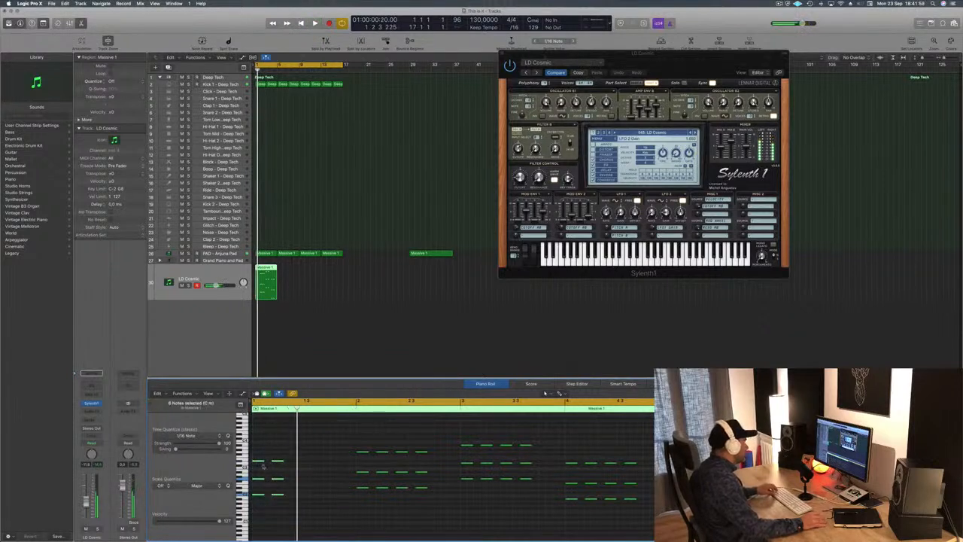
pyautogui.moveTo(258, 461); pyautogui.dragTo(299, 465)
pyautogui.press('space')
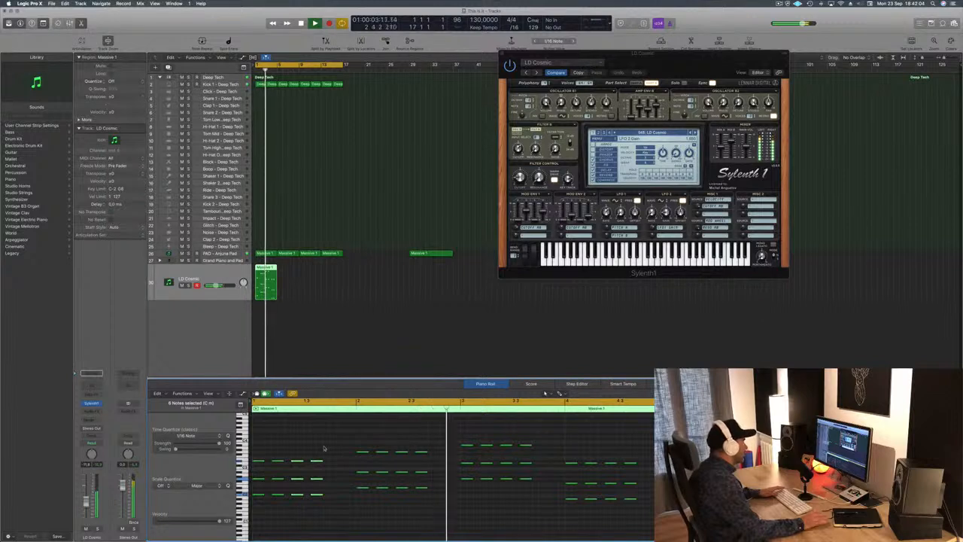
# Step: Switch Sylenth1 to the preset LD DanceLead and audition it with the stab pattern
pyautogui.press('space')
pyautogui.press('space')
pyautogui.press('space')
pyautogui.click(695, 133)
pyautogui.press('space')
pyautogui.press('space')
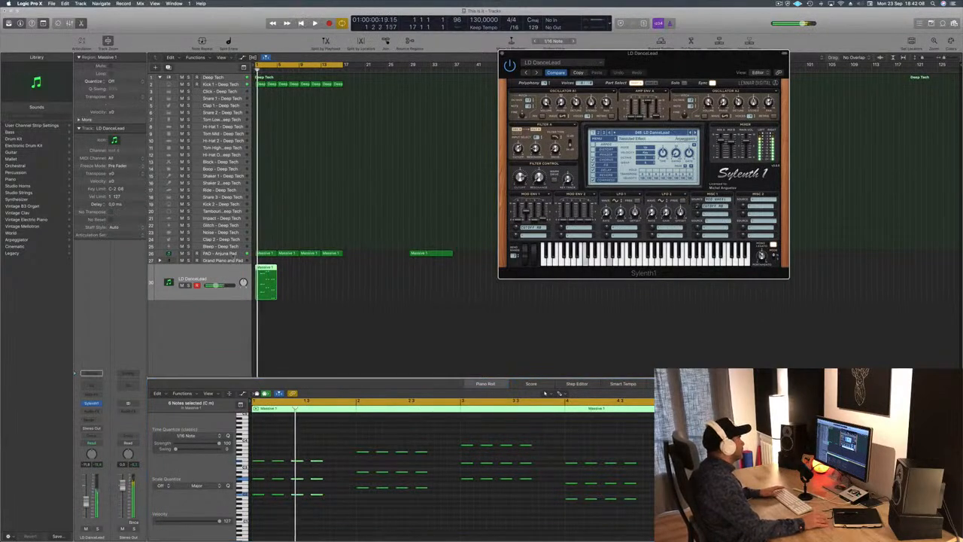
# Step: Mute the PAD - Anjuna Pad track and play the lead region without it
pyautogui.click(219, 254)
pyautogui.press('m')
pyautogui.press('space')
pyautogui.click(267, 297)
pyautogui.press('space')
pyautogui.press('space')
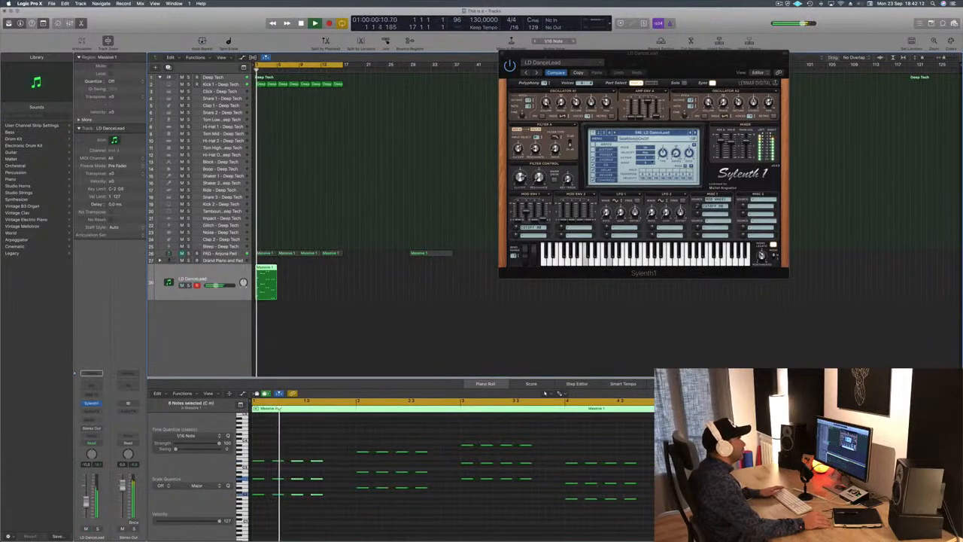
# Step: Step through the following Sylenth1 presets during playback, settle on LD Follow, and close the instrument window
pyautogui.click(695, 133)
pyautogui.press('space')
pyautogui.press('space')
pyautogui.click(695, 132)
pyautogui.press('space')
pyautogui.press('space')
pyautogui.click(694, 132)
pyautogui.press('space')
pyautogui.press('space')
pyautogui.press('space')
pyautogui.press('space')
pyautogui.click(695, 134)
pyautogui.press('space')
pyautogui.press('space')
pyautogui.click(695, 133)
pyautogui.press('space')
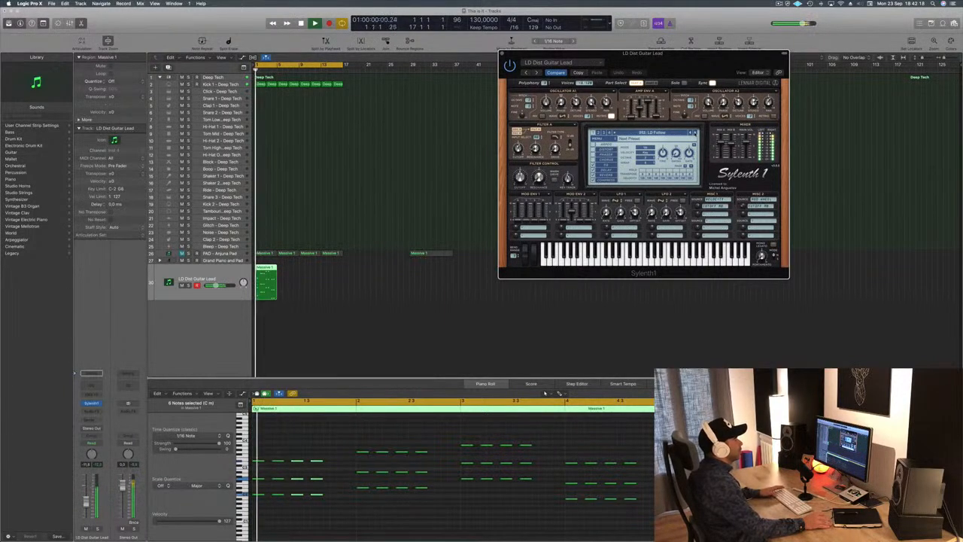
pyautogui.moveTo(598, 61); pyautogui.dragTo(638, 66)
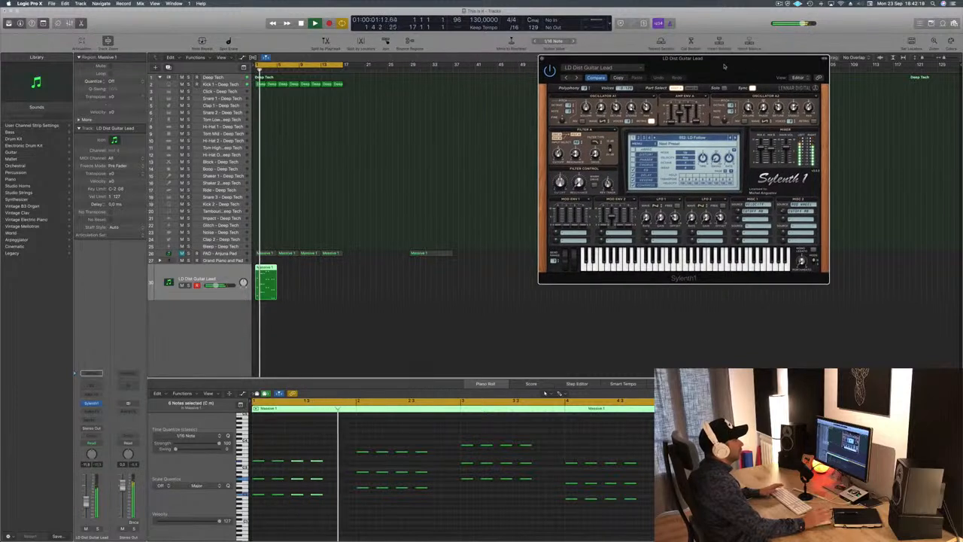
pyautogui.click(542, 58)
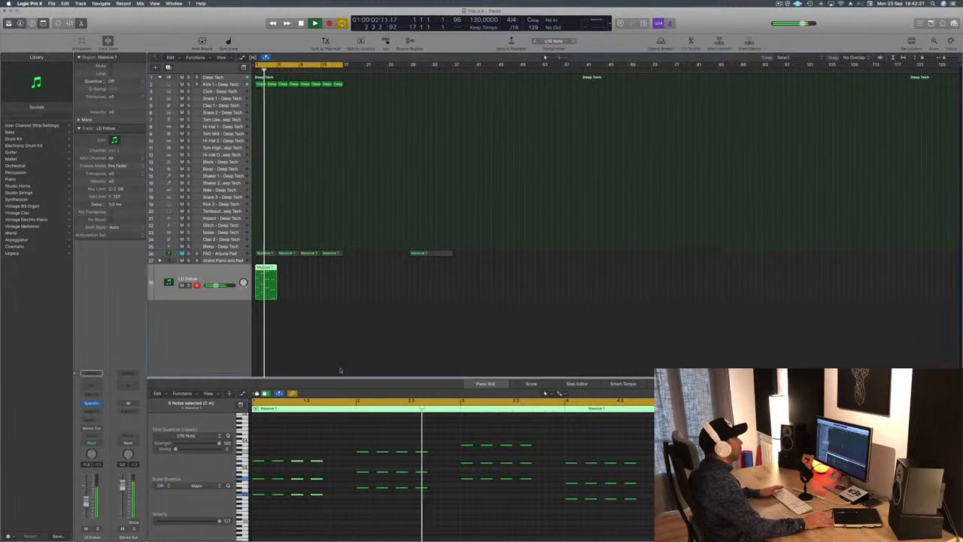
# Step: Reselect the lead region and replay its chord rhythm from the beginning
pyautogui.click(309, 339)
pyautogui.click(260, 268)
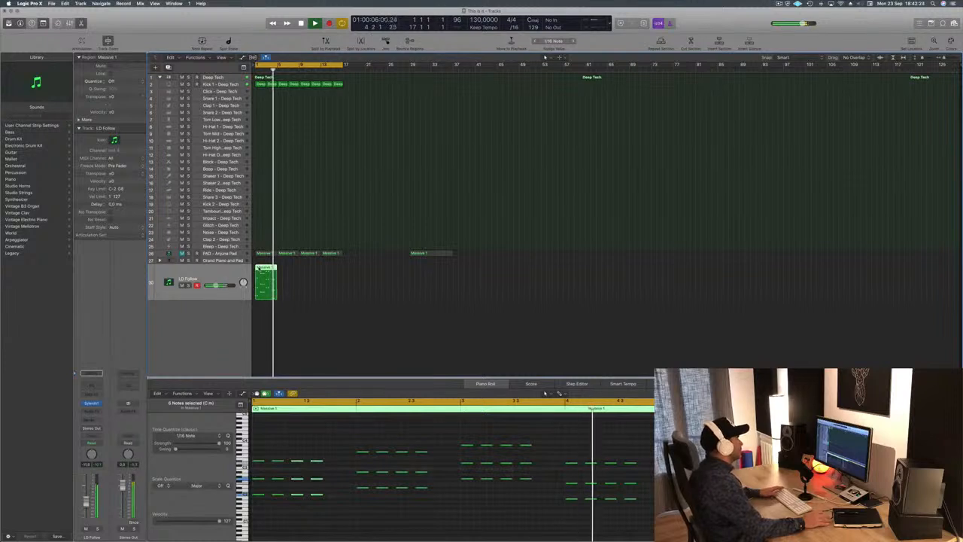
pyautogui.press('space')
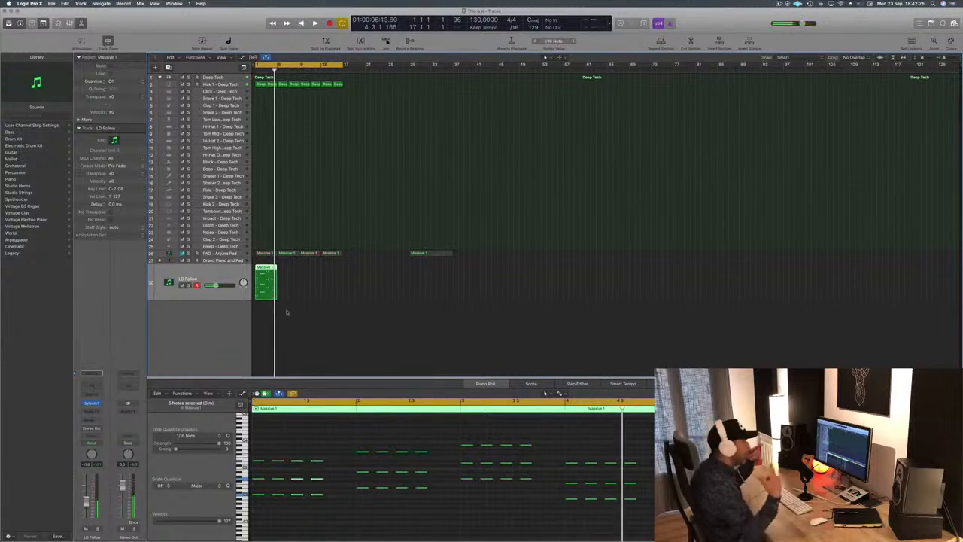
pyautogui.press('space')
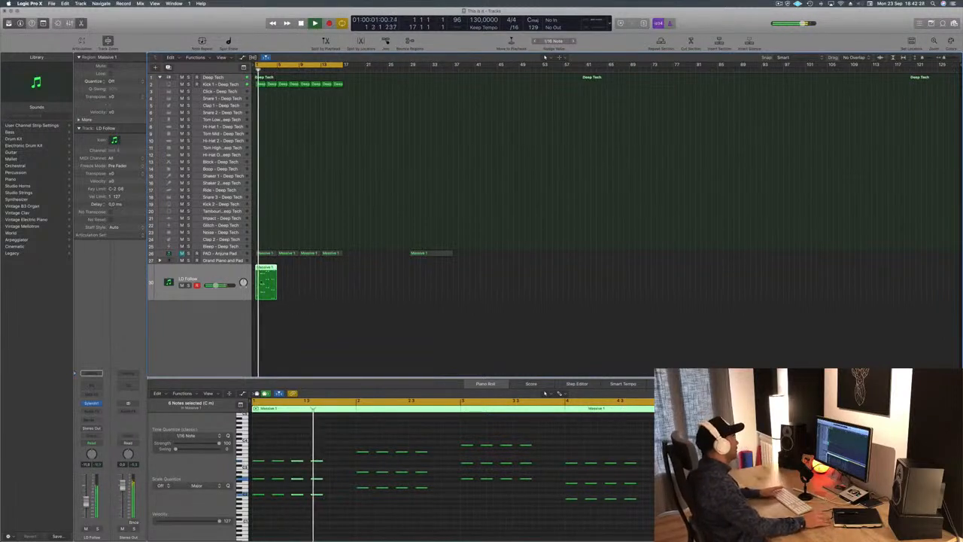
# Step: Copy bar 2's first chord to the last beat of bar 1 as a pickup and play back the change
pyautogui.moveTo(347, 446); pyautogui.dragTo(363, 506)
pyautogui.moveTo(362, 452); pyautogui.dragTo(343, 455)
pyautogui.press('space')
pyautogui.press('space')
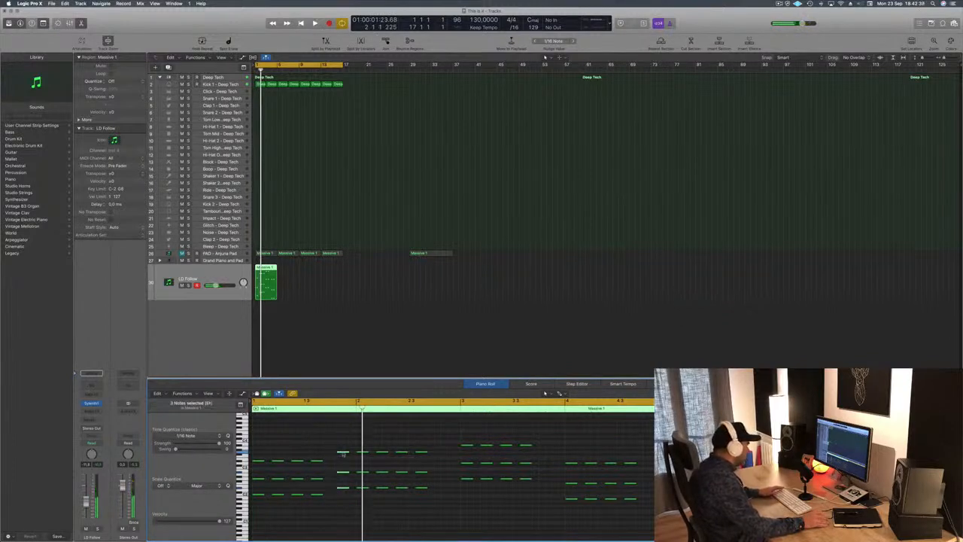
pyautogui.moveTo(343, 454); pyautogui.dragTo(337, 454)
pyautogui.press('space')
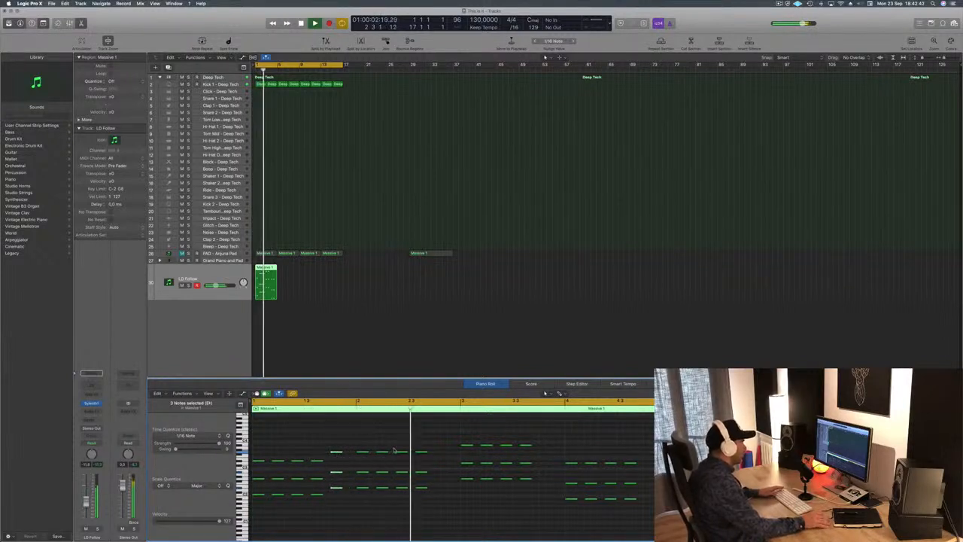
pyautogui.press('space')
# Step: Copy bar 3's first chord to the last beat of bar 2 as a pickup and play it back
pyautogui.moveTo(438, 439); pyautogui.dragTo(468, 498)
pyautogui.moveTo(466, 446); pyautogui.dragTo(441, 449)
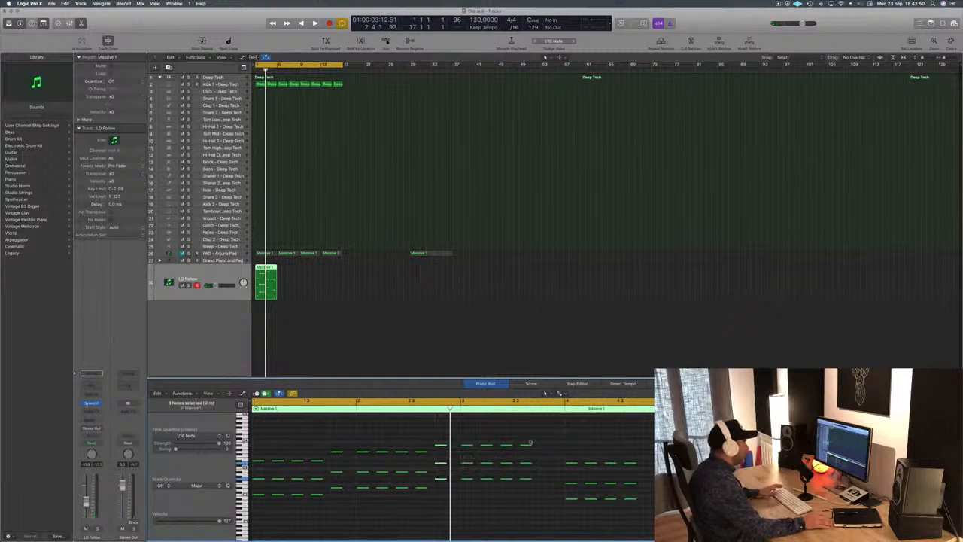
pyautogui.press('space')
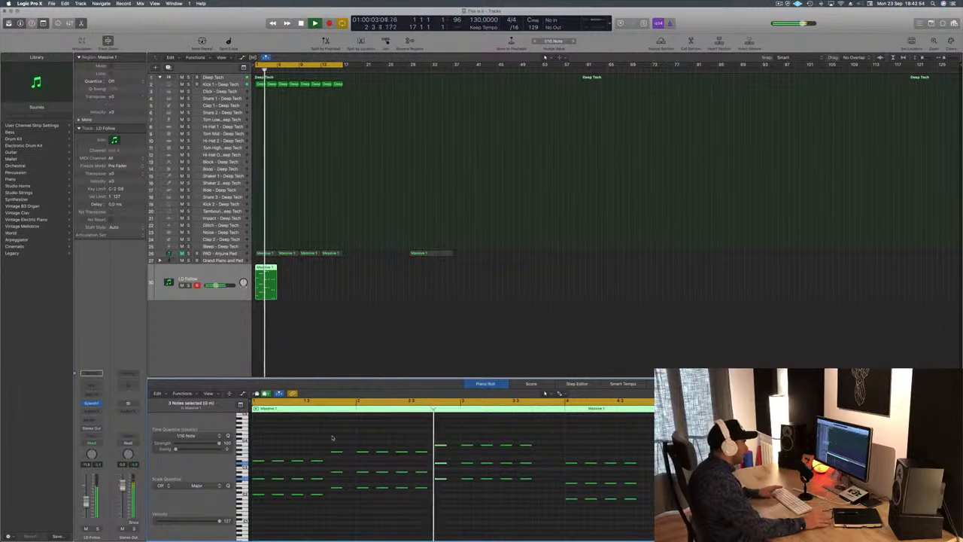
# Step: Copy bar 4's first chord to the last beat of bar 3 as a pickup and play it back
pyautogui.press('space')
pyautogui.moveTo(555, 443); pyautogui.dragTo(568, 512)
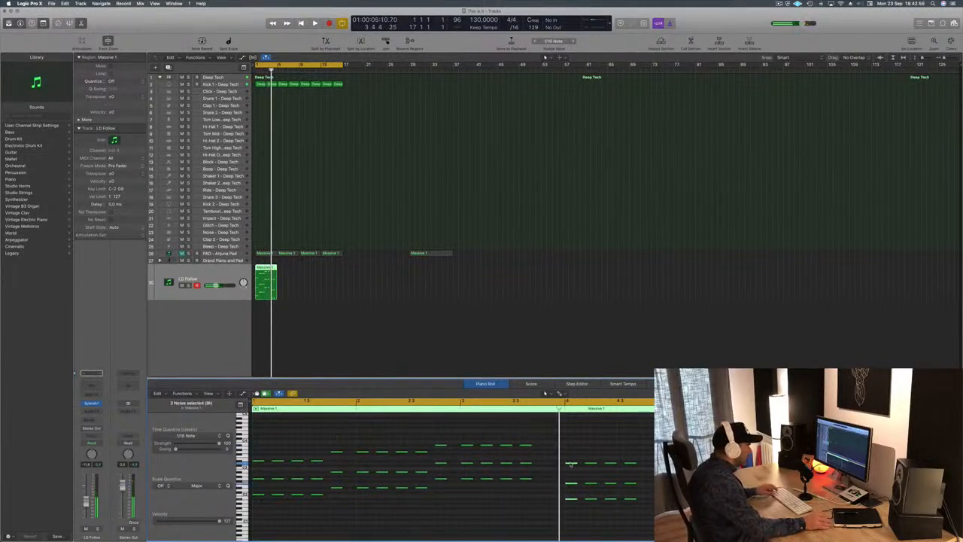
pyautogui.moveTo(571, 464); pyautogui.dragTo(547, 470)
pyautogui.press('space')
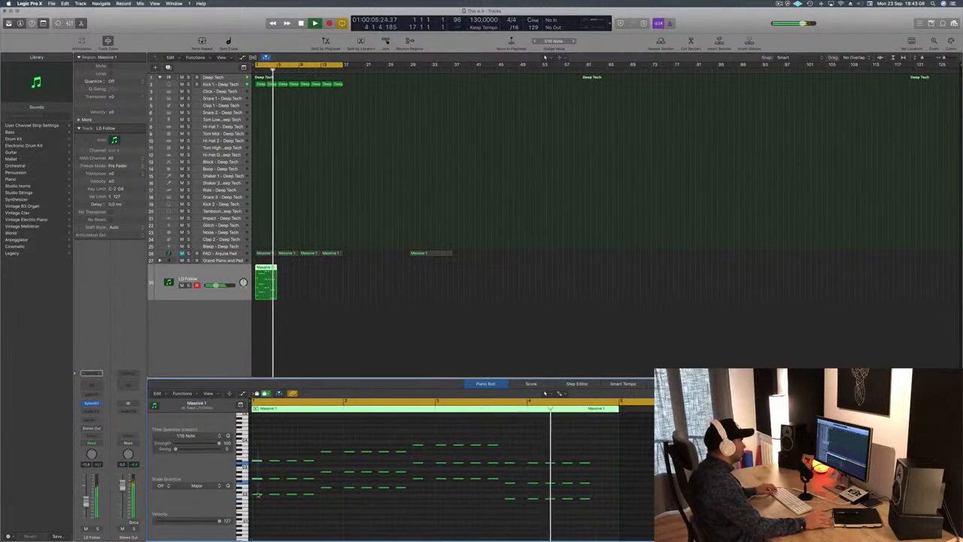
# Step: Copy bar 1's first chord to the last beat of bar 4, repeat it an eighth note after that, and play it back
pyautogui.moveTo(277, 466); pyautogui.dragTo(606, 466)
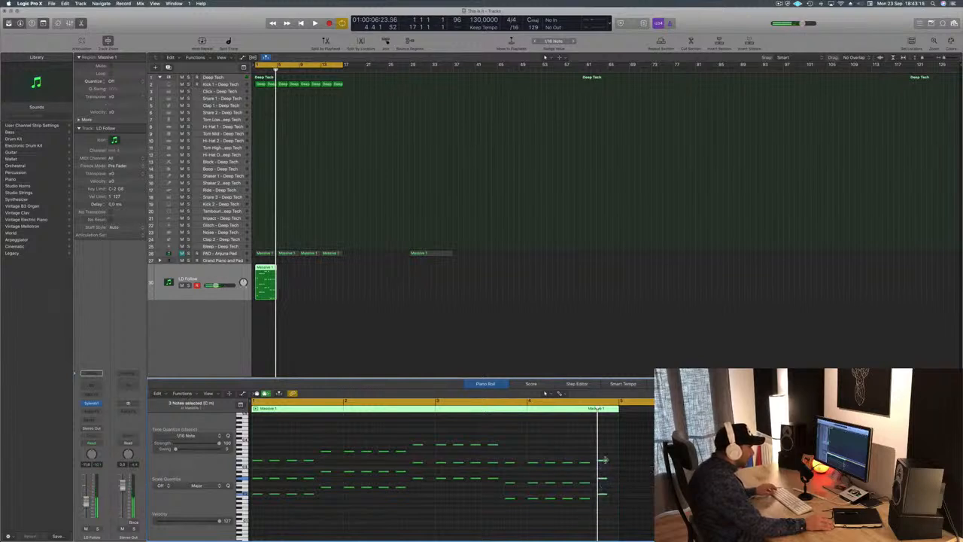
pyautogui.moveTo(601, 462); pyautogui.dragTo(606, 467)
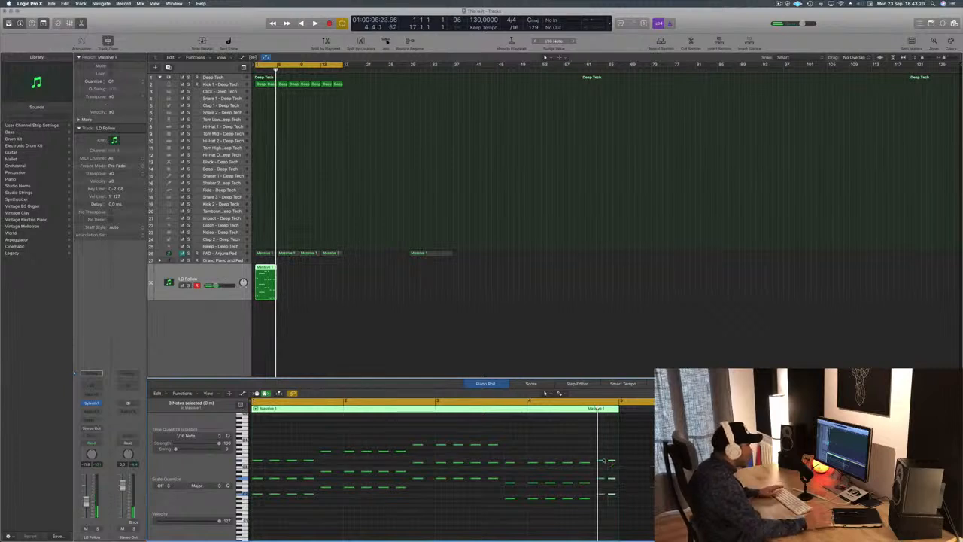
pyautogui.press('Return')
pyautogui.press('space')
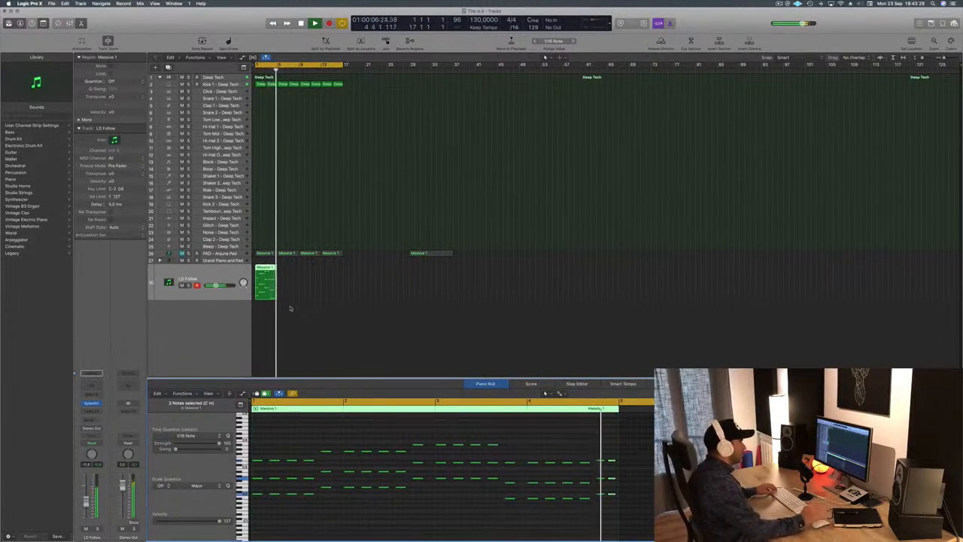
# Step: Copy the four-bar lead region along its track until it fills bars 1 to 16, and replay from the start
pyautogui.press('space')
pyautogui.moveTo(267, 282); pyautogui.dragTo(291, 272)
pyautogui.press('super+Right')
pyautogui.press('super+Right')
pyautogui.press('super+Right')
pyautogui.moveTo(312, 267); pyautogui.dragTo(331, 274)
pyautogui.press('super+Left')
pyautogui.press('space')
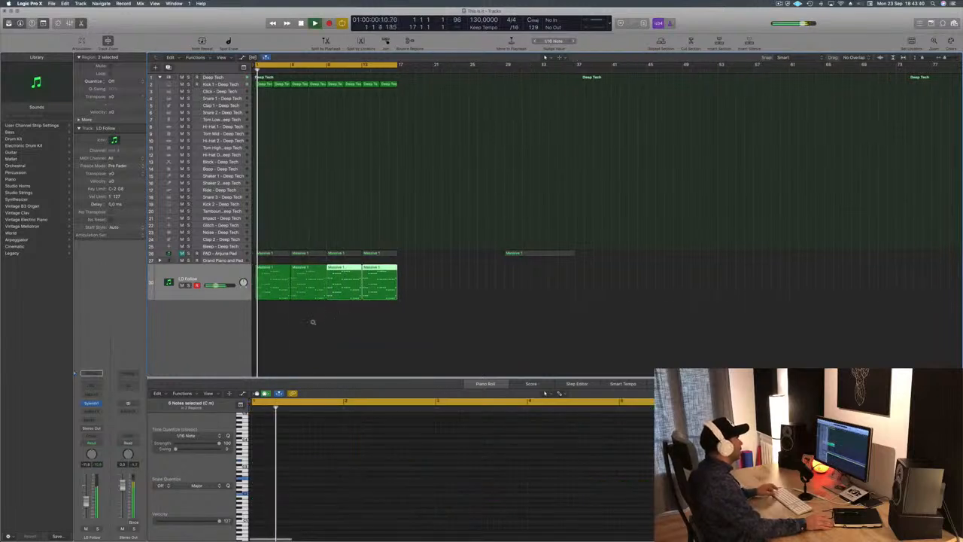
# Step: Select the LD Follow regions, restart playback and unmute the Anjuna Pad track so both parts play together
pyautogui.click(210, 276)
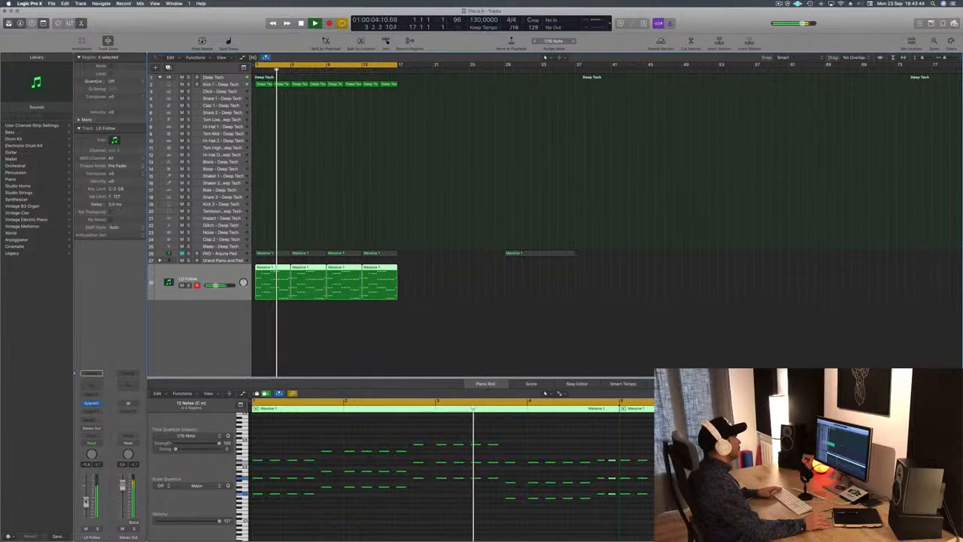
pyautogui.click(308, 347)
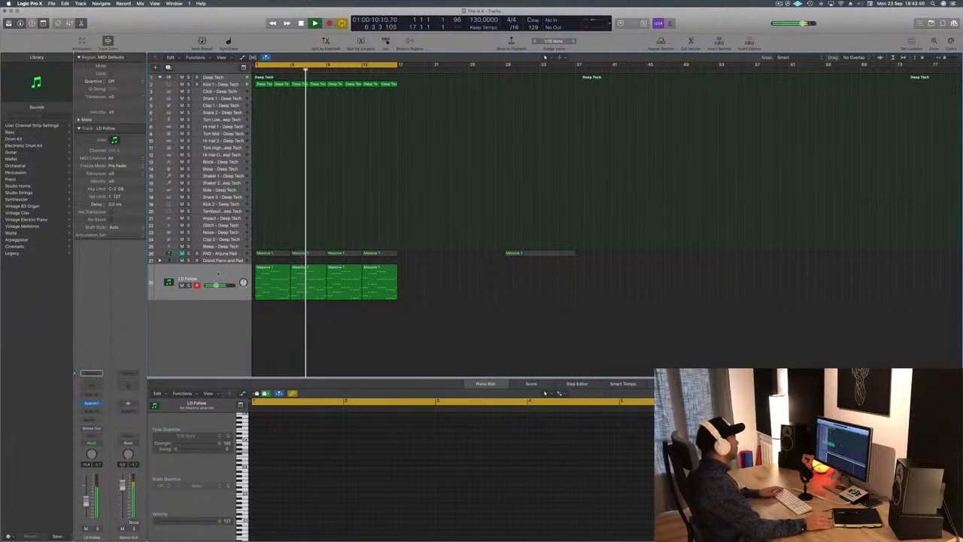
pyautogui.click(186, 292)
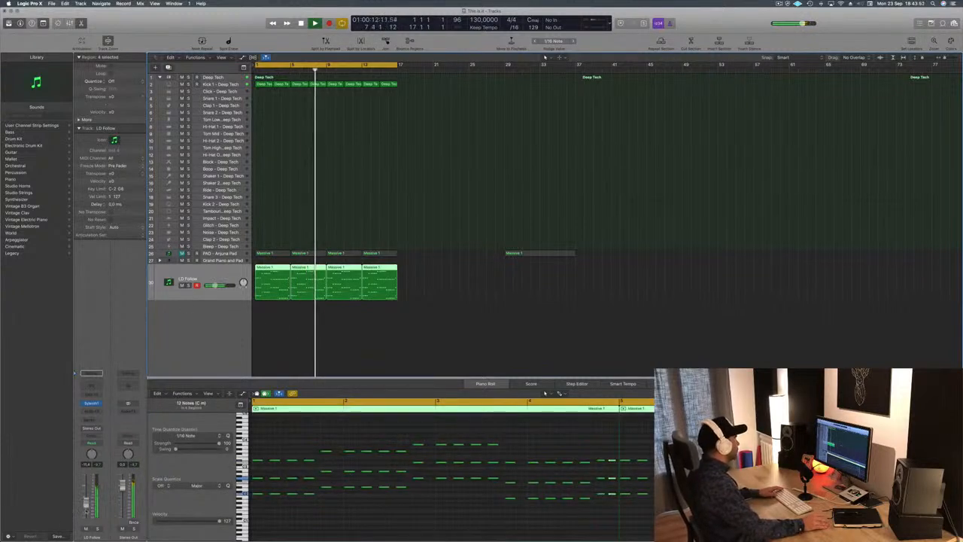
pyautogui.press('space')
pyautogui.press('space')
pyautogui.click(182, 254)
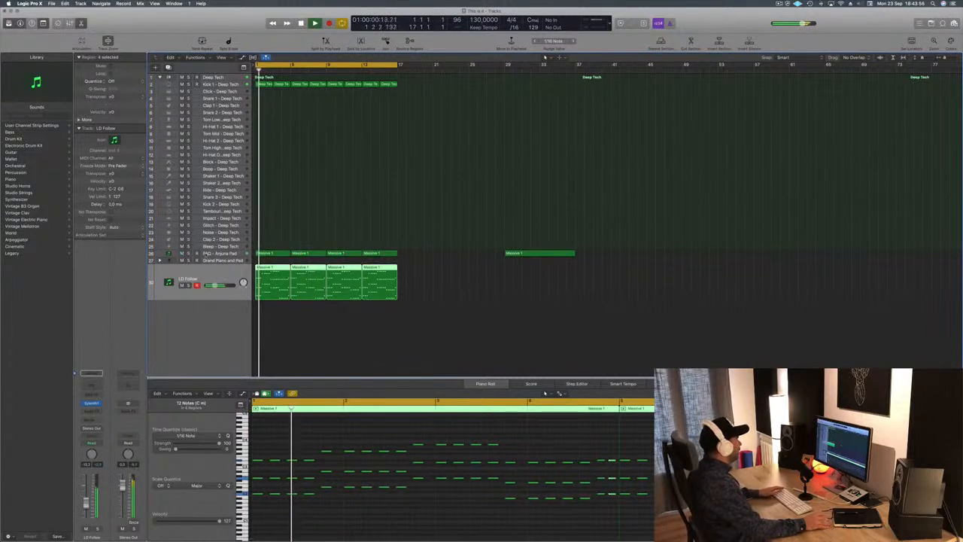
# Step: Add a Channel EQ to the Anjuna Pad track, enable its low-cut band and raise the cutoff to thin out the low end
pyautogui.click(172, 255)
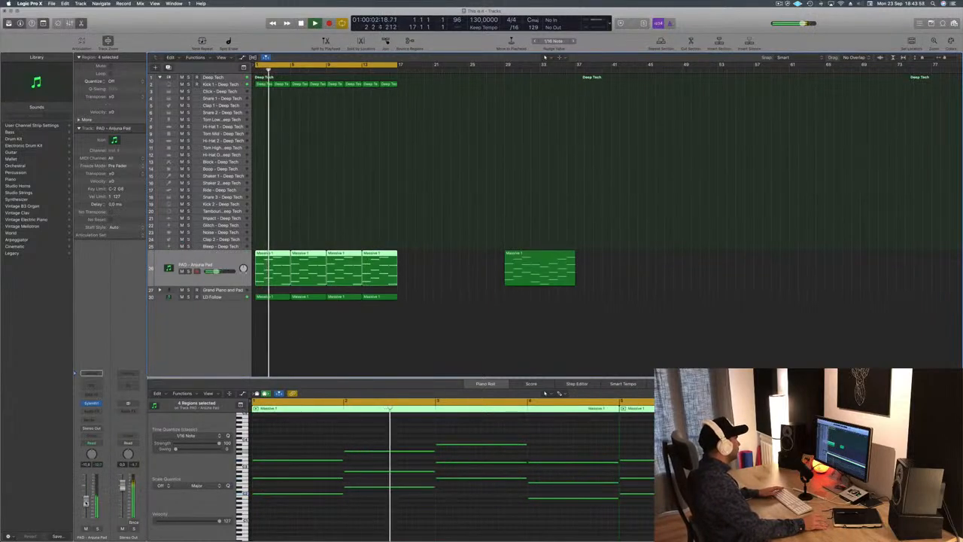
pyautogui.click(93, 385)
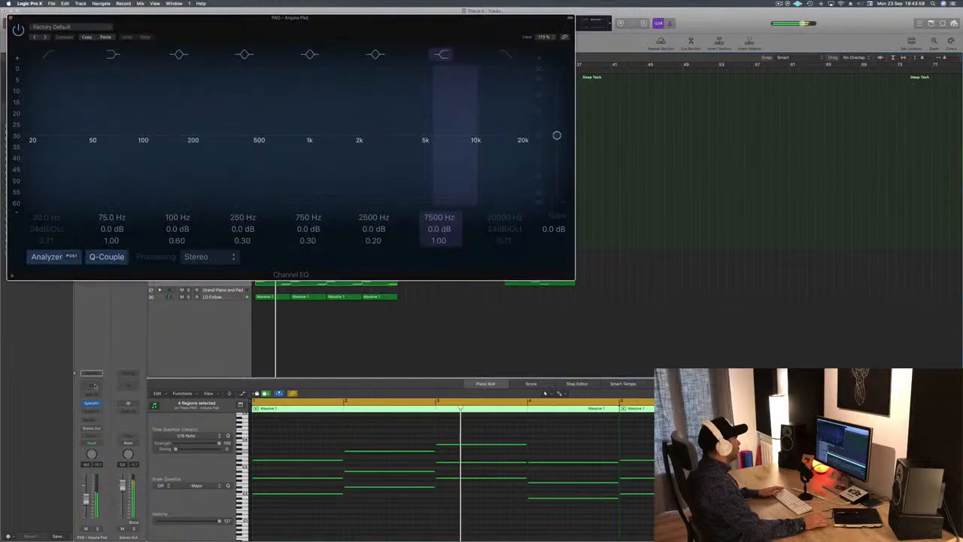
pyautogui.click(47, 56)
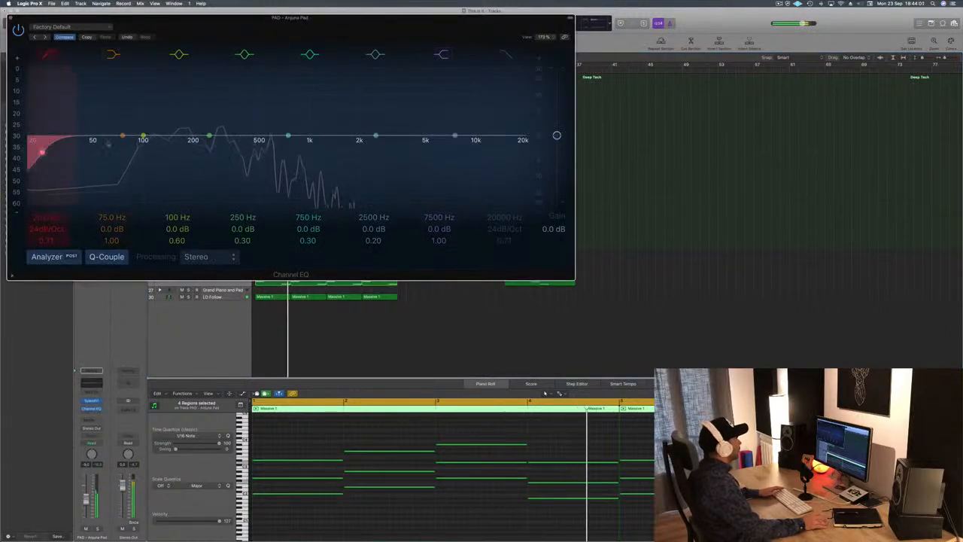
pyautogui.moveTo(31, 152); pyautogui.dragTo(149, 152)
pyautogui.moveTo(287, 135); pyautogui.dragTo(321, 133)
pyautogui.moveTo(149, 152); pyautogui.dragTo(165, 151)
pyautogui.click(11, 18)
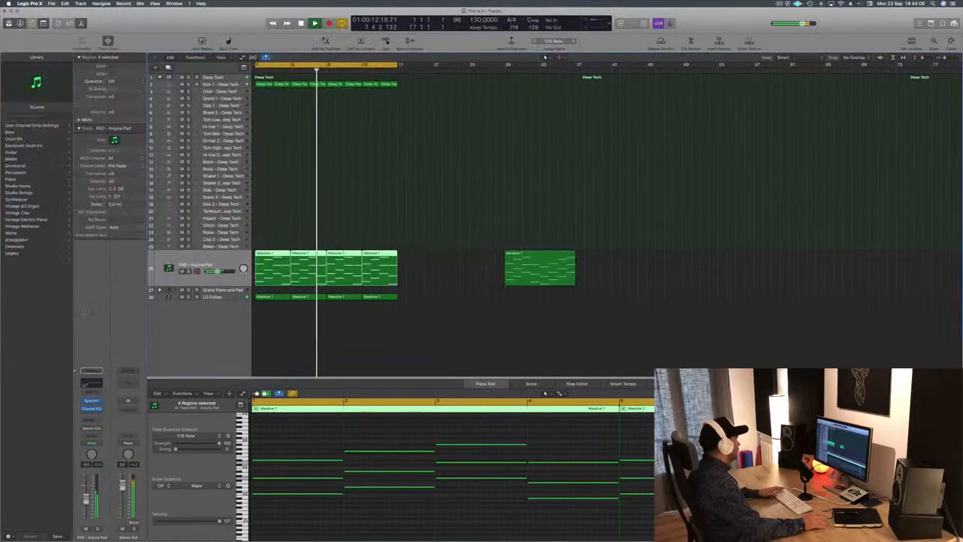
# Step: Open the pad's Sylenth1 to look over its sound, close it and replay the arrangement from the start
pyautogui.click(91, 401)
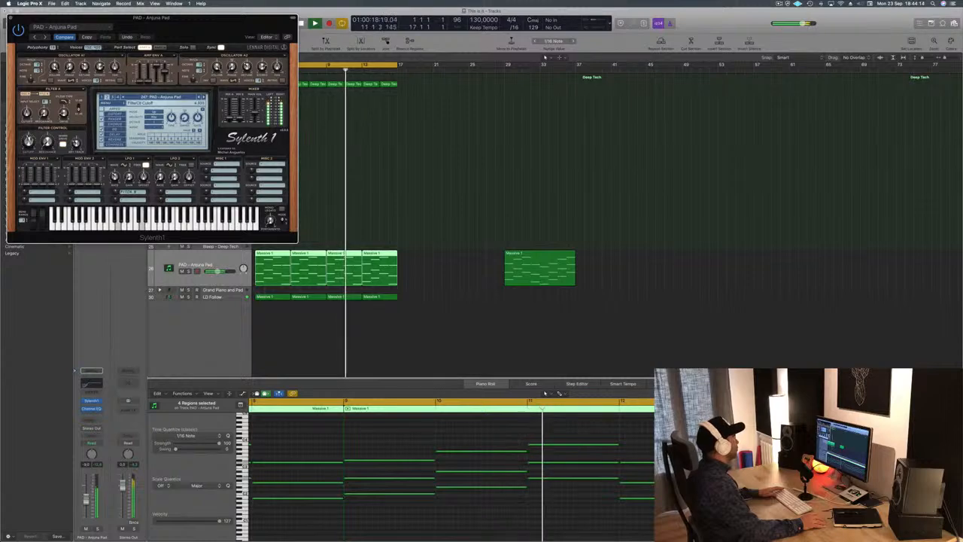
pyautogui.moveTo(161, 20); pyautogui.dragTo(605, 137)
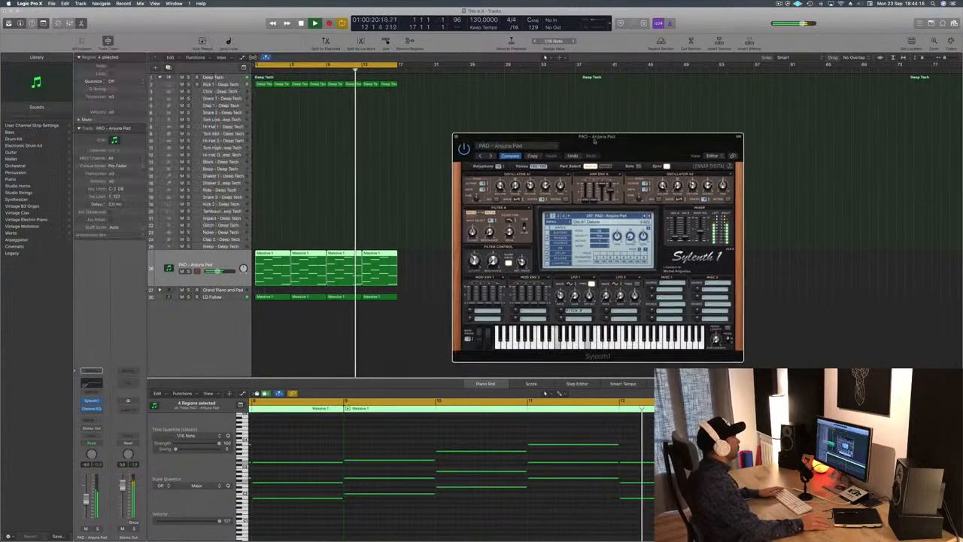
pyautogui.click(457, 137)
pyautogui.press('Return')
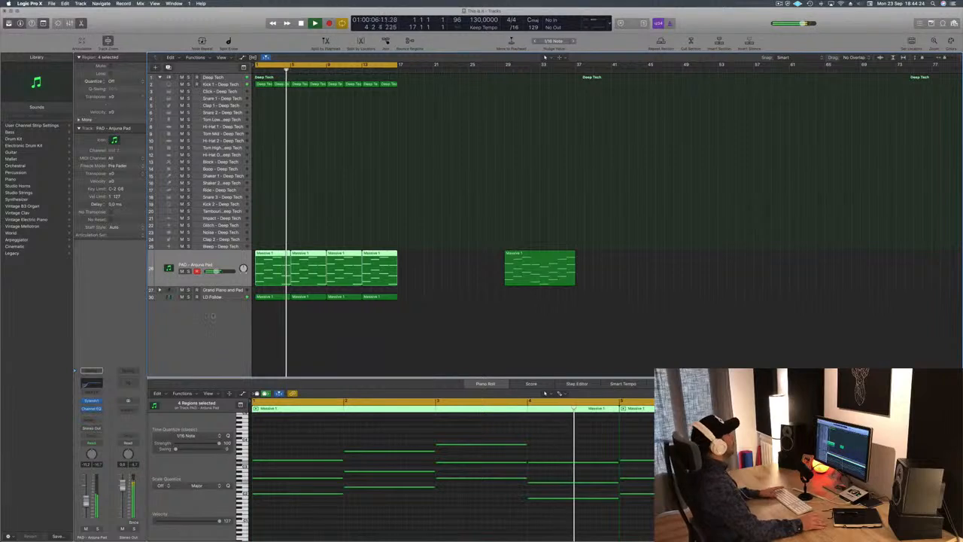
# Step: Duplicate the LD Follow track and copy the first lead region onto the duplicate
pyautogui.click(215, 296)
pyautogui.press('Return')
pyautogui.scroll(1, 174, 337)
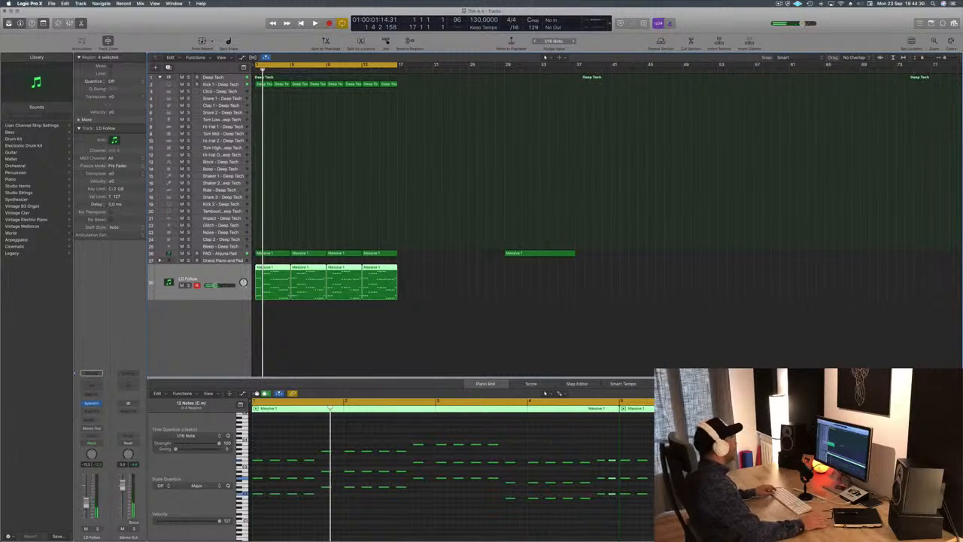
pyautogui.click(297, 319)
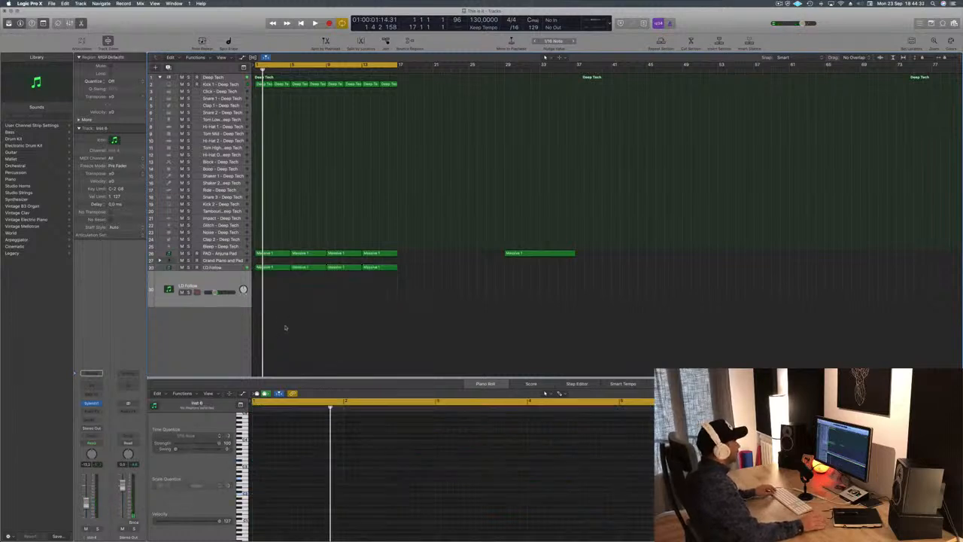
pyautogui.click(273, 267)
pyautogui.moveTo(274, 270); pyautogui.dragTo(278, 289)
pyautogui.scroll(-3, 283, 427)
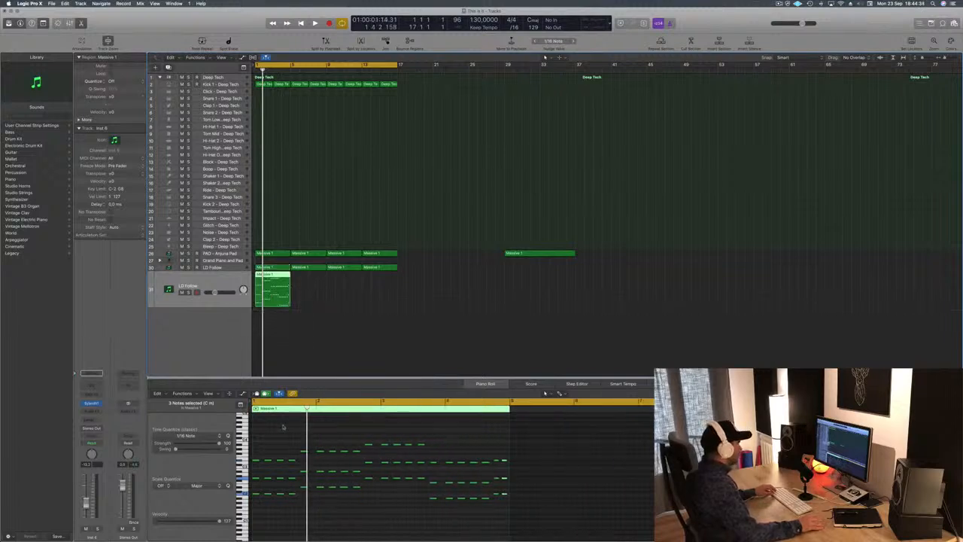
# Step: Delete the upper chord voices from the copied region, move the remaining lowest notes down an octave and play them back
pyautogui.moveTo(274, 428); pyautogui.dragTo(496, 475)
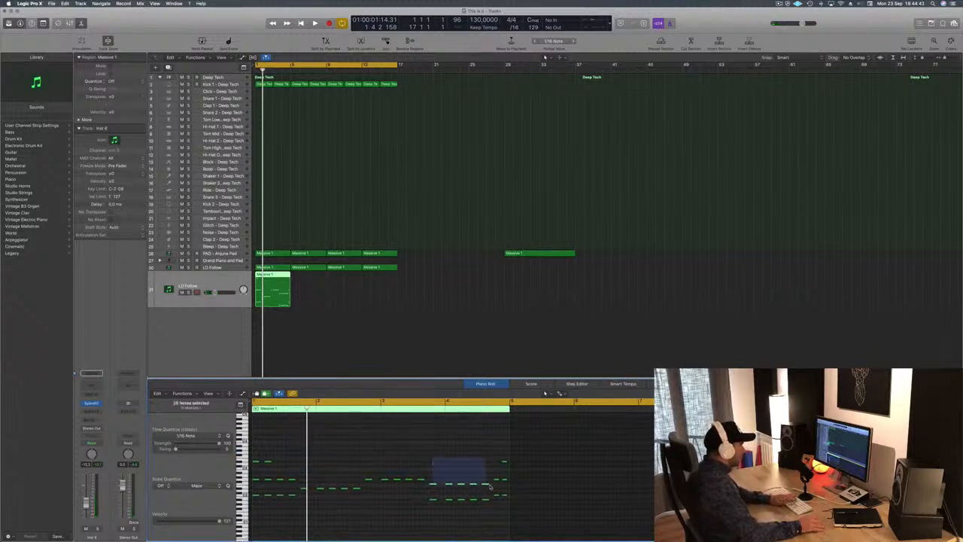
pyautogui.press('Delete')
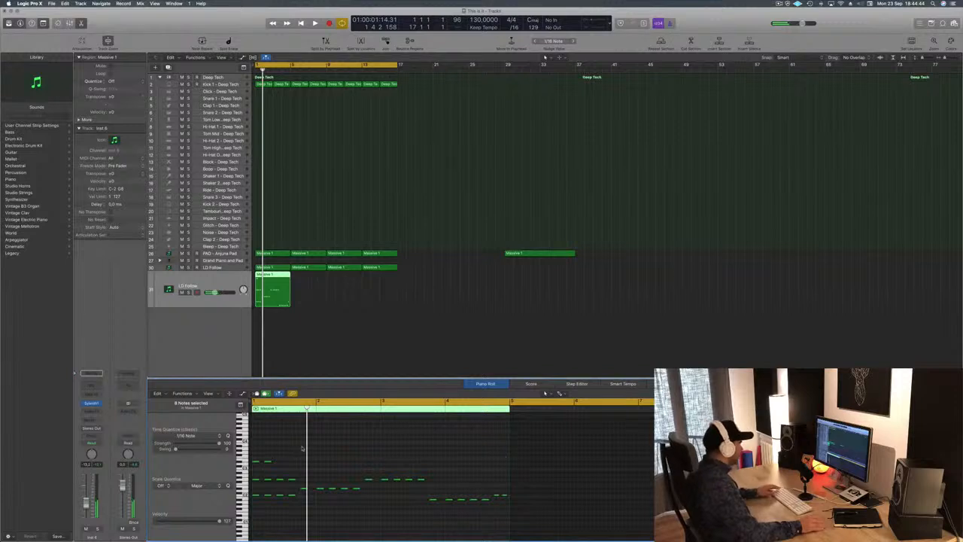
pyautogui.moveTo(250, 484); pyautogui.dragTo(253, 482)
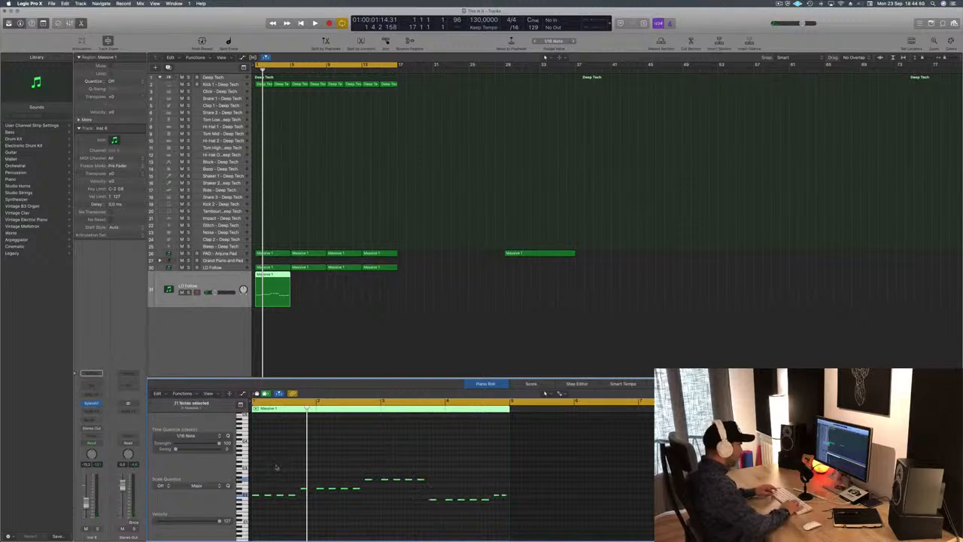
pyautogui.press('space')
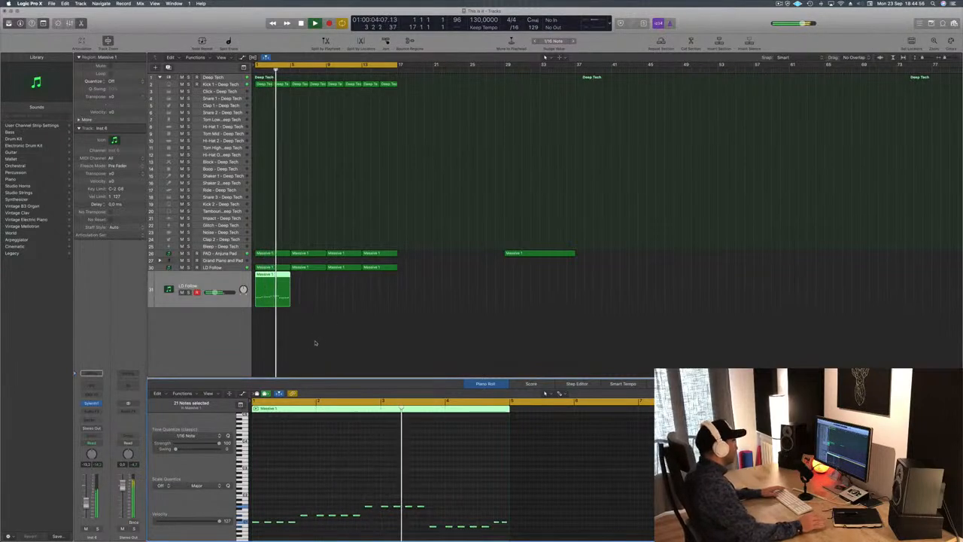
pyautogui.press('space')
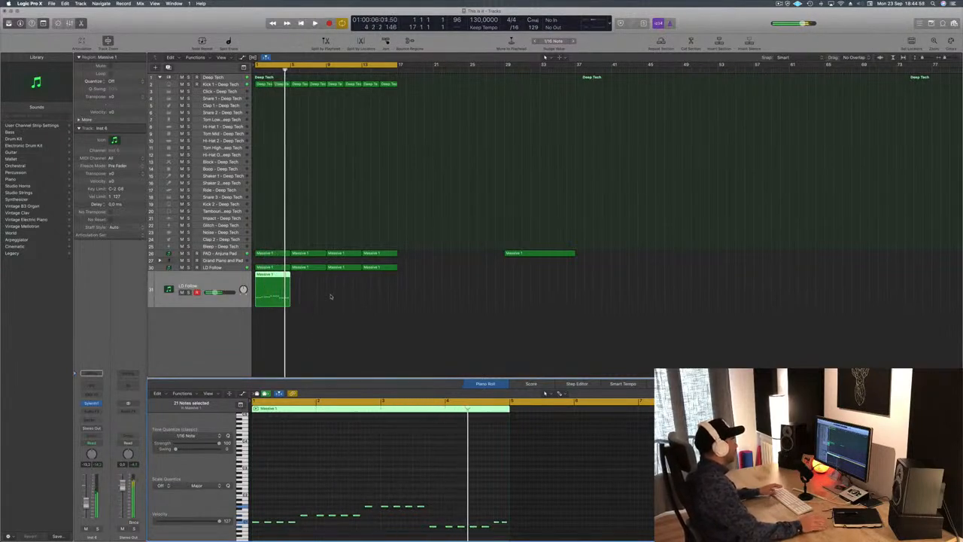
# Step: Copy the single-note region along its track until it fills bars 1 to 16, and play it with the other parts
pyautogui.moveTo(266, 283); pyautogui.dragTo(348, 283)
pyautogui.press('space')
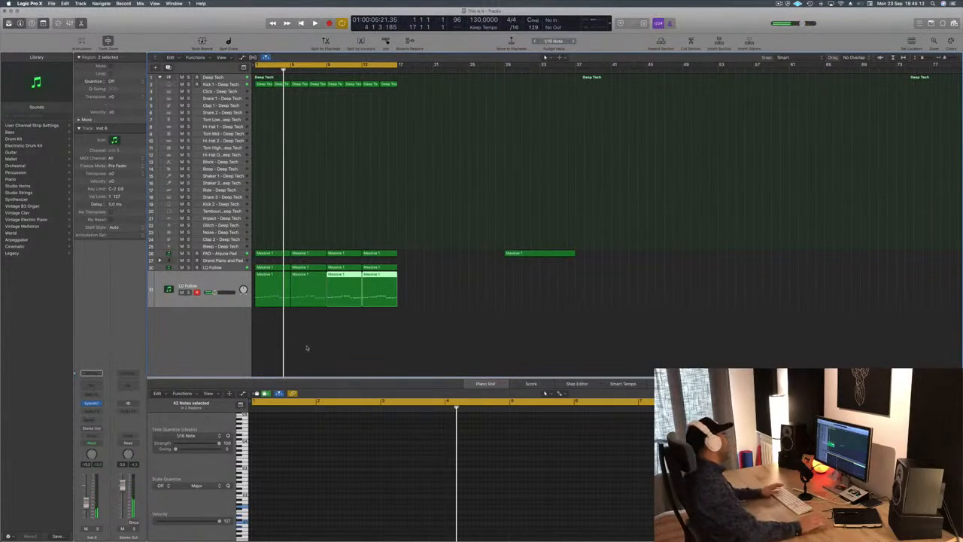
pyautogui.click(306, 347)
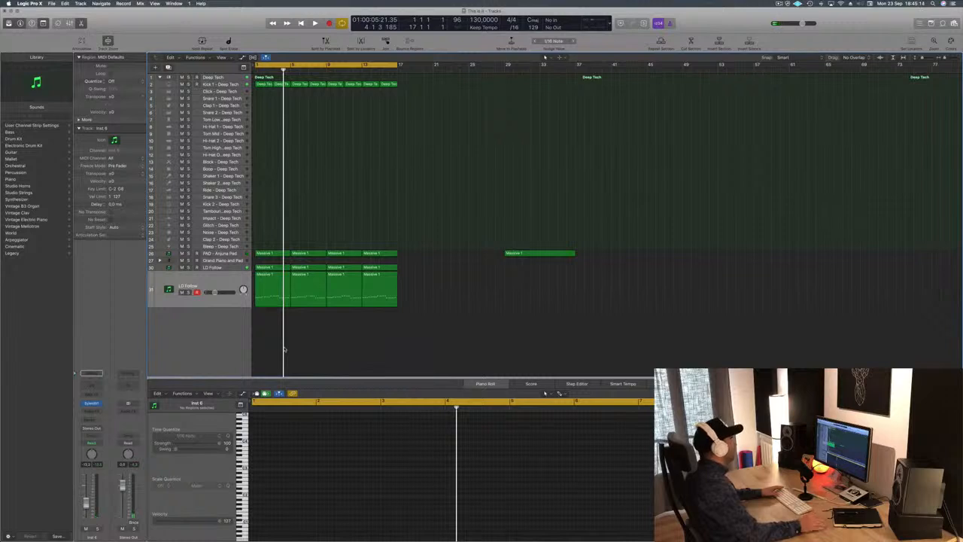
pyautogui.press('space')
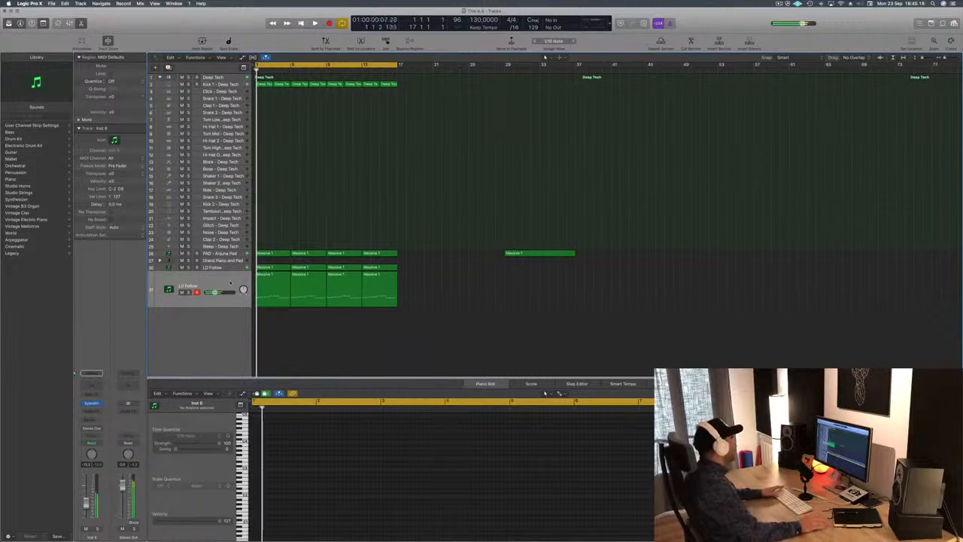
# Step: Solo both LD Follow tracks to hear them alone, unsolo them and restart playback
pyautogui.click(188, 267)
pyautogui.click(188, 292)
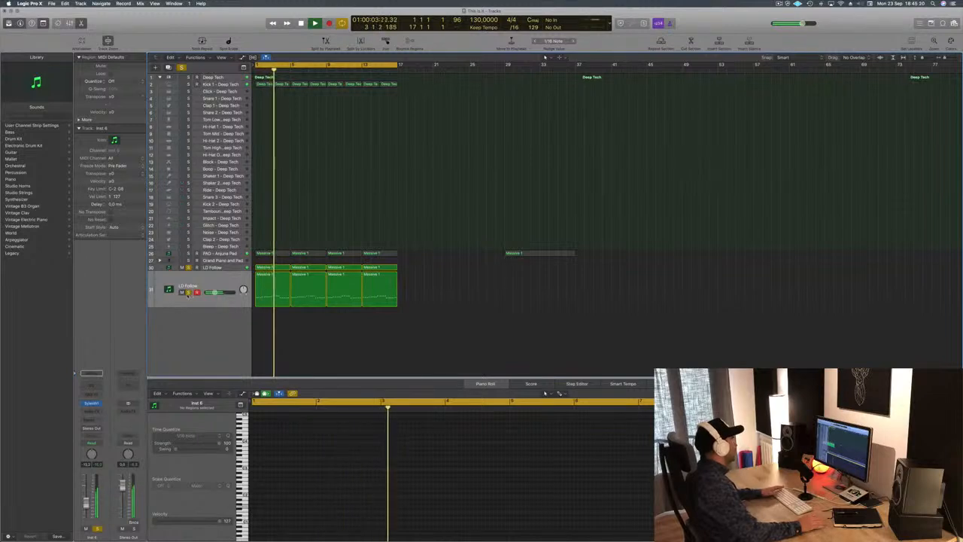
pyautogui.click(188, 292)
pyautogui.click(188, 267)
pyautogui.press('space')
pyautogui.press('space')
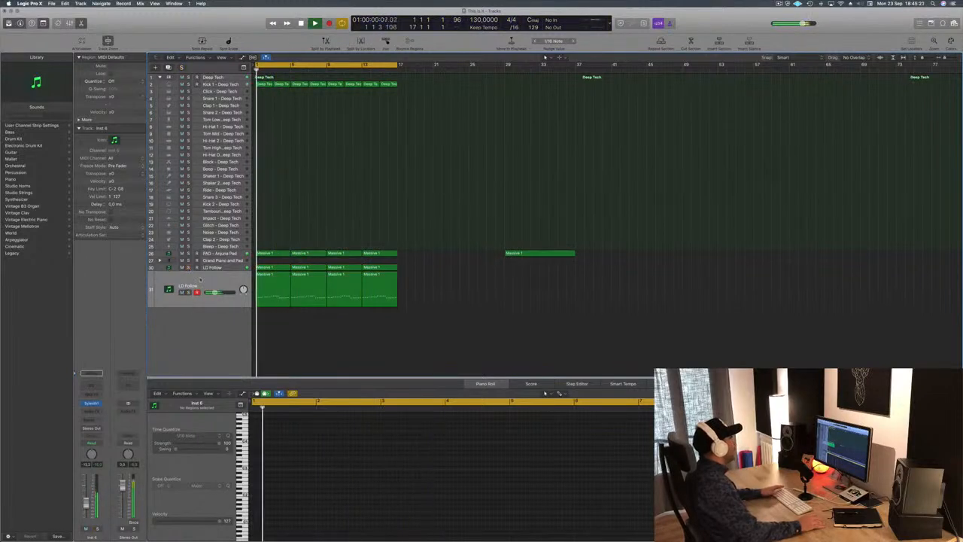
# Step: Duplicate the single-note LD Follow track and copy its four regions onto the new track
pyautogui.click(199, 281)
pyautogui.press('super+d')
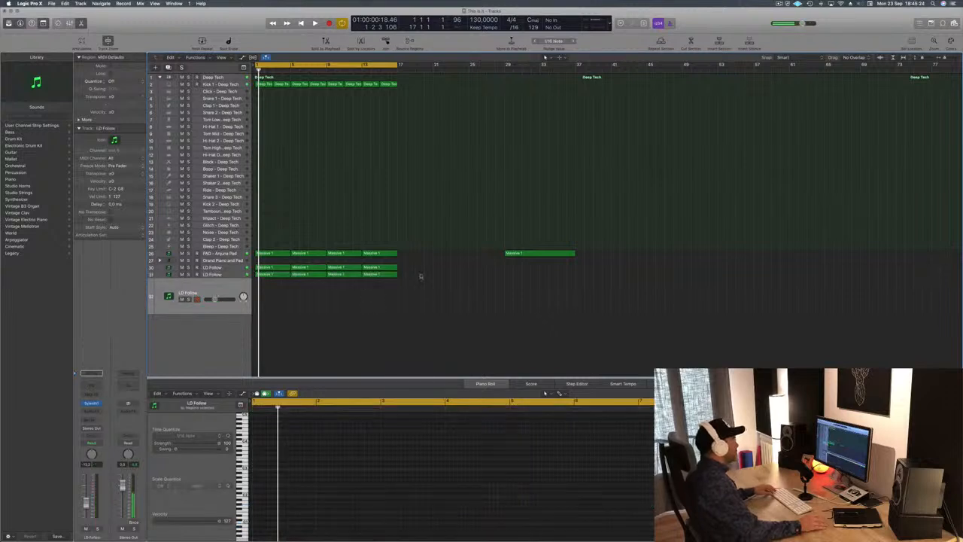
pyautogui.moveTo(268, 278); pyautogui.dragTo(273, 299)
pyautogui.scroll(2, 281, 498)
# Step: Shift all notes in the newly copied regions an eighth note later and play back the result
pyautogui.click(325, 494)
pyautogui.hscroll(-1, 273, 512)
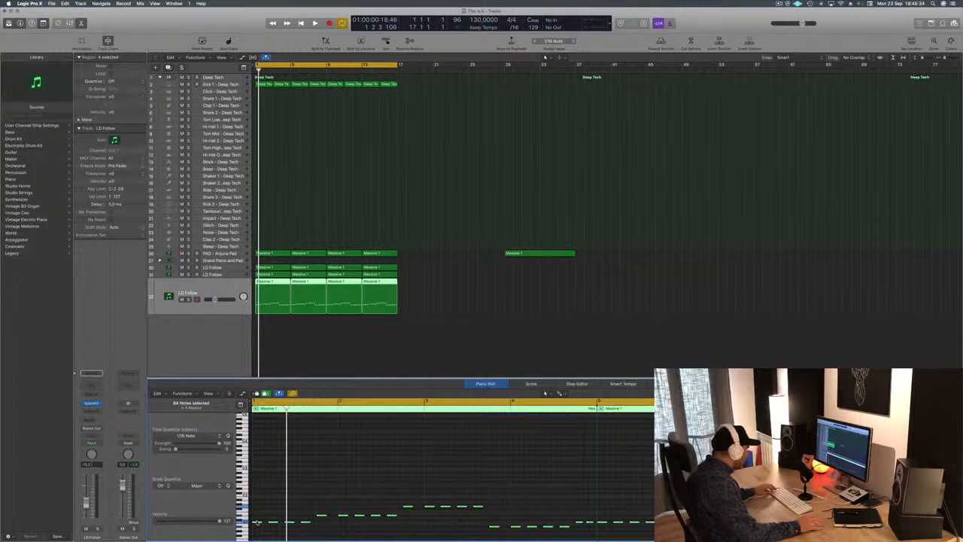
pyautogui.moveTo(257, 521); pyautogui.dragTo(267, 524)
pyautogui.press('space')
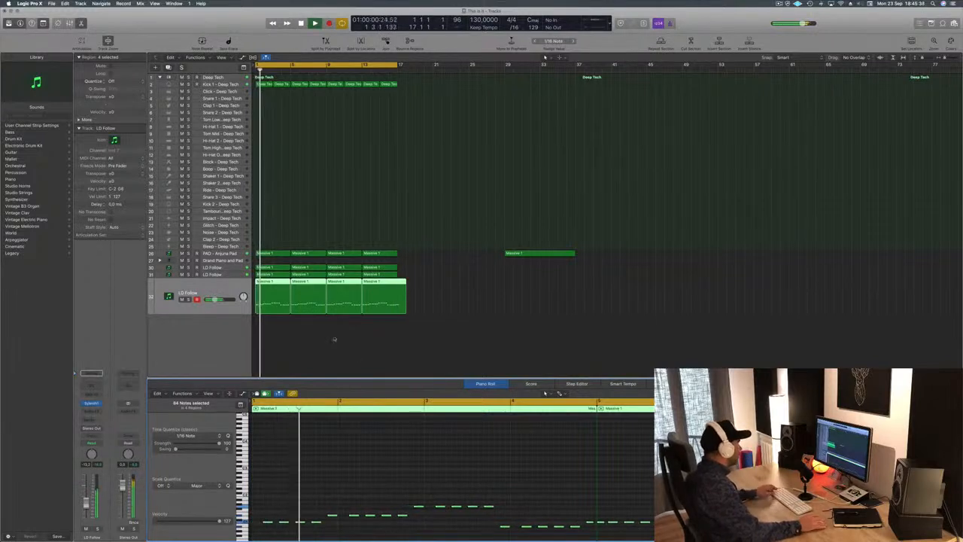
# Step: Split off and delete the end of the last offbeat LD Follow region beyond bar 17, and restart playback of the arrangement
pyautogui.scroll(-3, 309, 325)
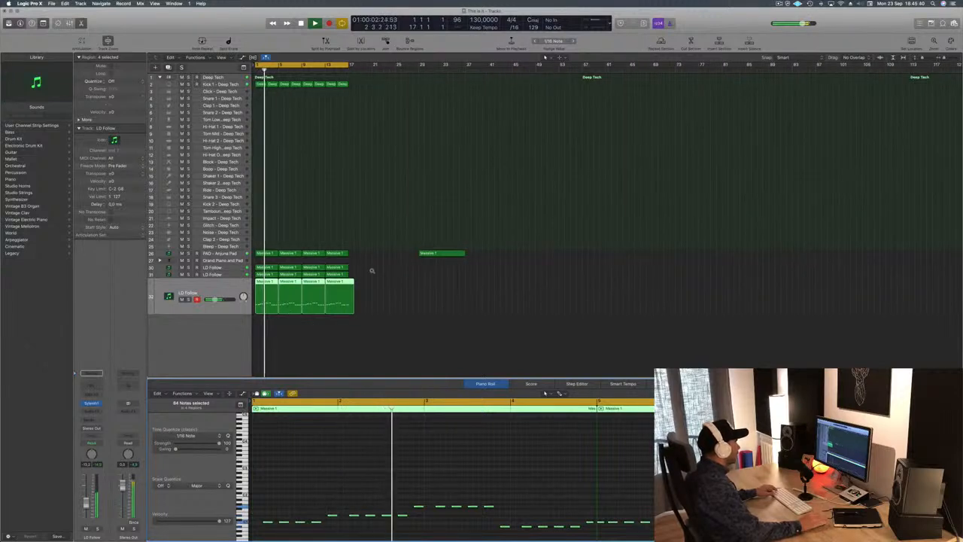
pyautogui.click(352, 282)
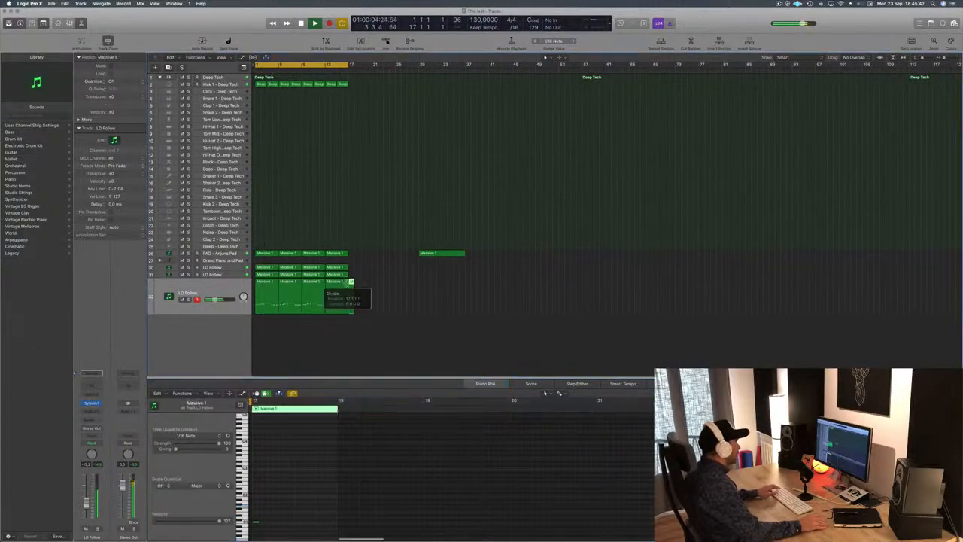
pyautogui.click(353, 290)
pyautogui.press('space')
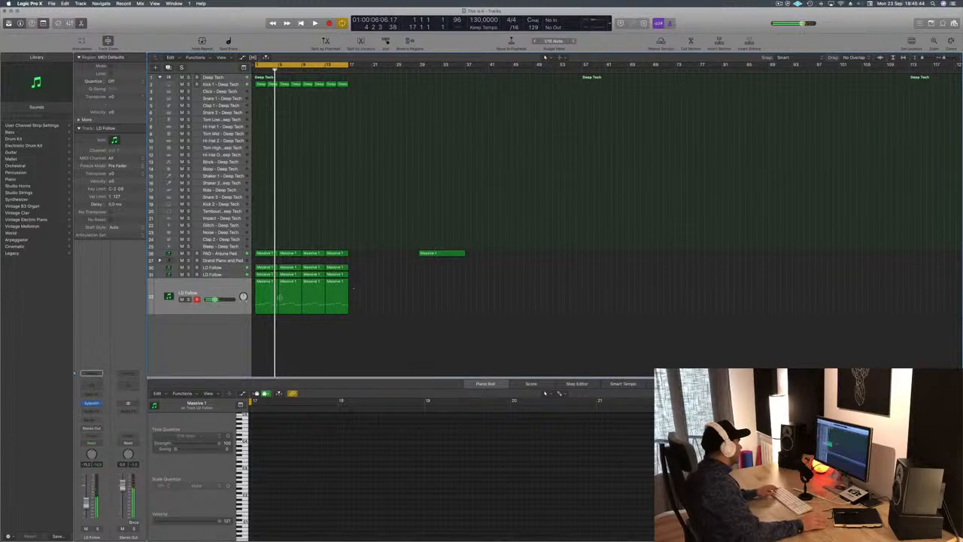
pyautogui.scroll(5, 277, 298)
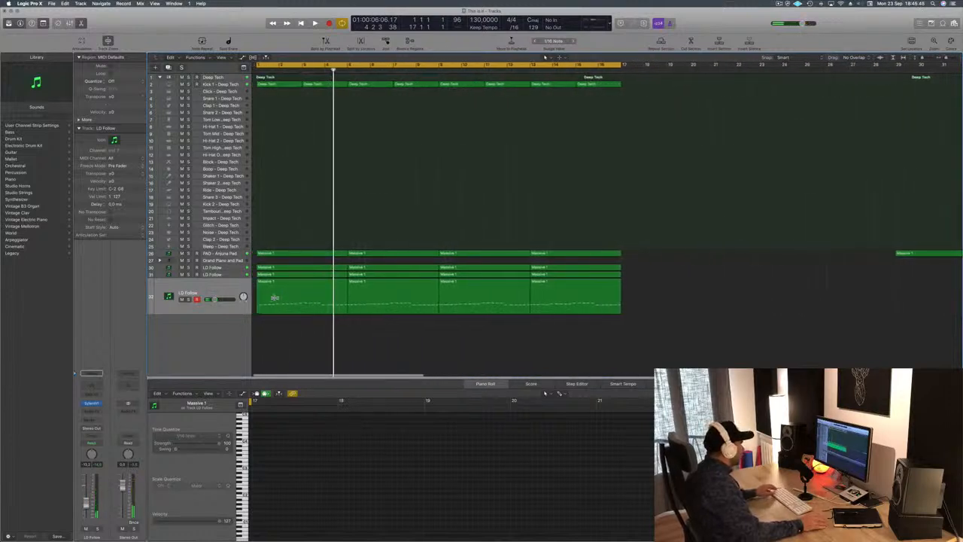
pyautogui.press('space')
pyautogui.scroll(-8, 274, 297)
pyautogui.press('space')
pyautogui.press('space')
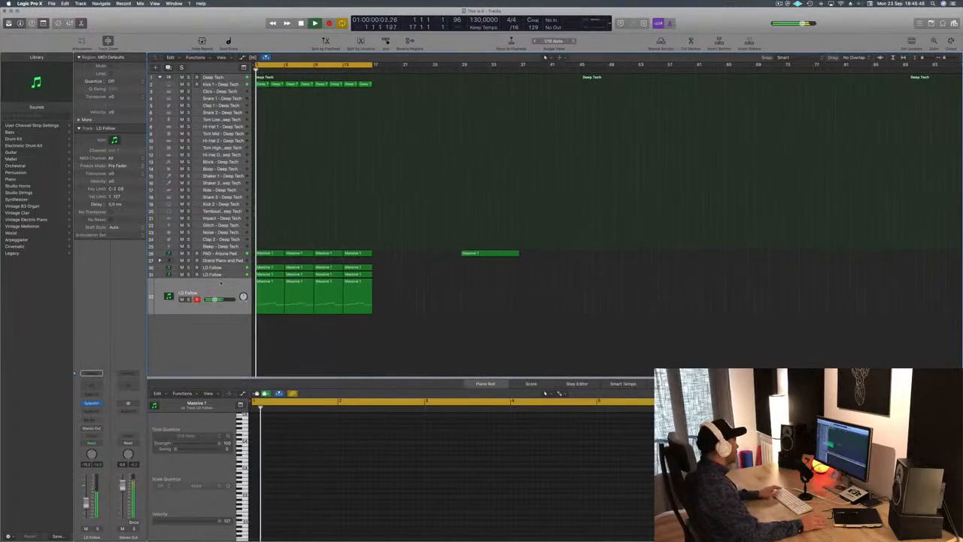
# Step: Select the four offbeat regions, open their track's Sylenth1 instrument and load the preset BS Big Bass
pyautogui.click(220, 285)
pyautogui.click(92, 404)
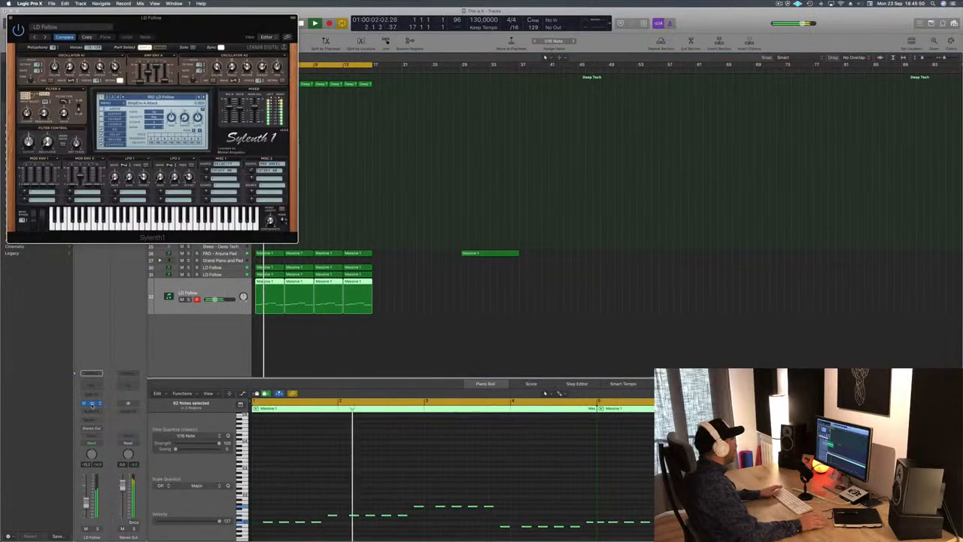
pyautogui.moveTo(265, 16); pyautogui.dragTo(748, 193)
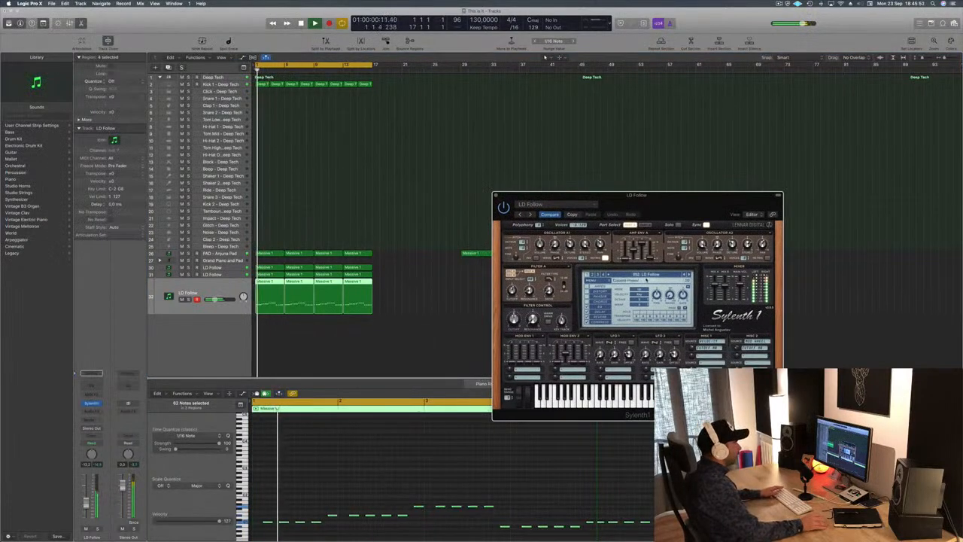
pyautogui.moveTo(697, 218); pyautogui.dragTo(620, 182)
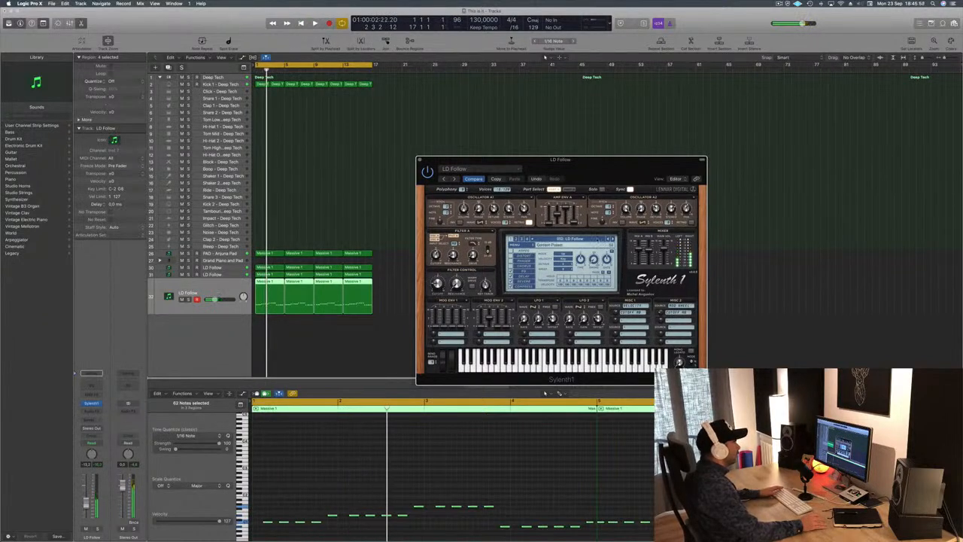
pyautogui.click(570, 238)
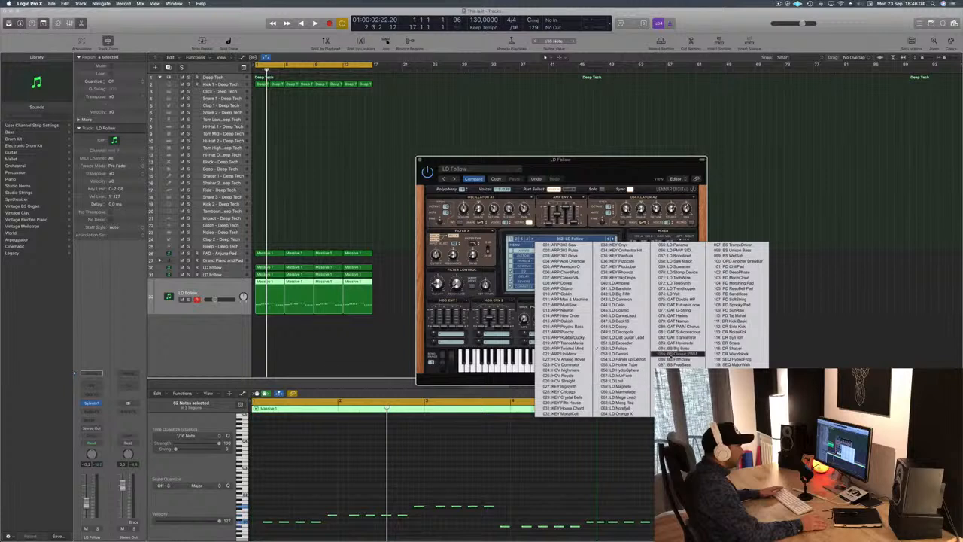
pyautogui.click(674, 349)
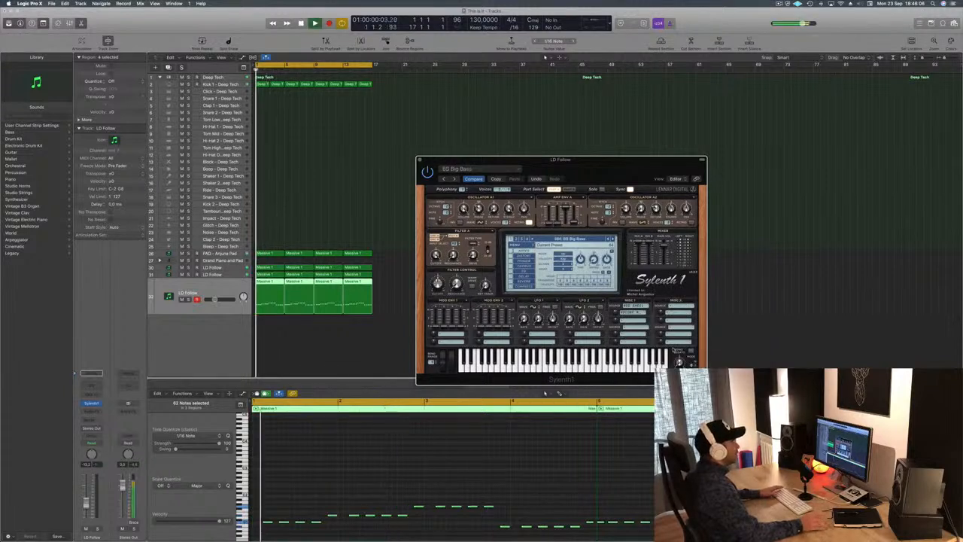
# Step: Switch Sylenth1 to the next preset, BS Classic PWM, and play the part from the start
pyautogui.click(613, 239)
pyautogui.press('Return')
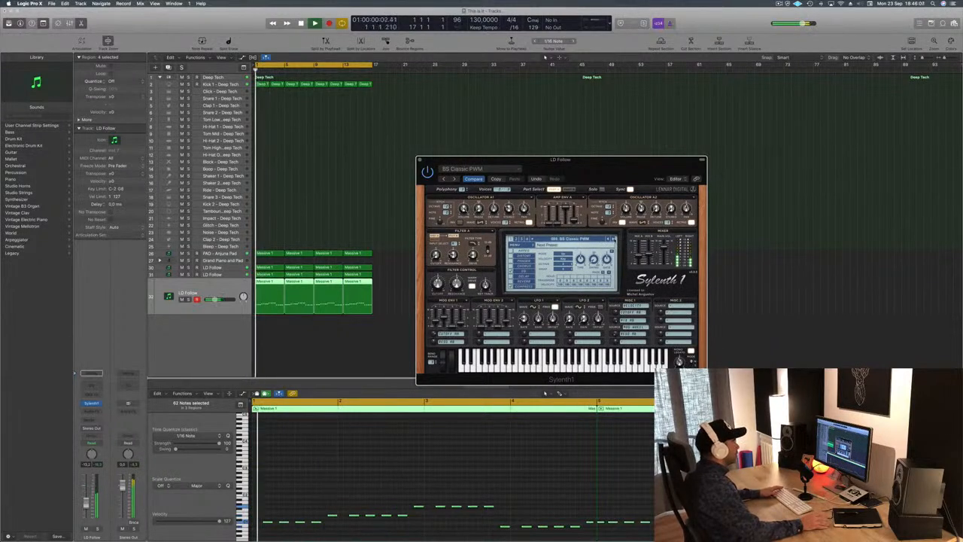
pyautogui.press('Return')
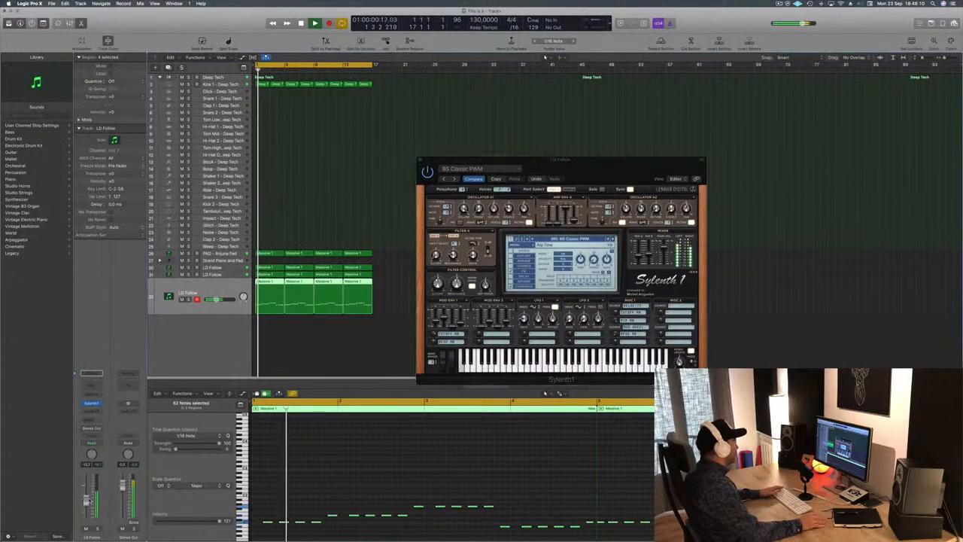
# Step: Transpose all notes of the four regions up an octave and switch Sylenth1 to the preset BS Fifth Saw
pyautogui.click(334, 505)
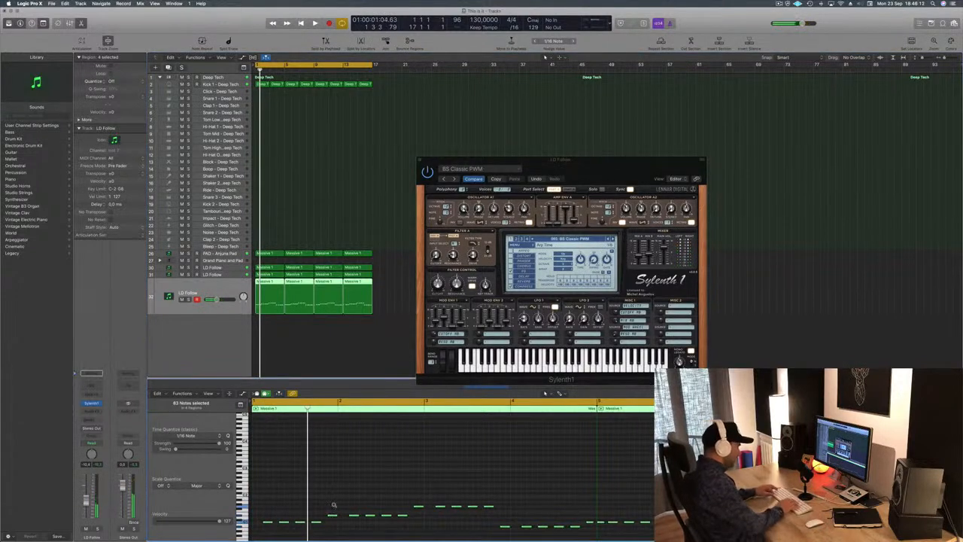
pyautogui.scroll(-3, 333, 506)
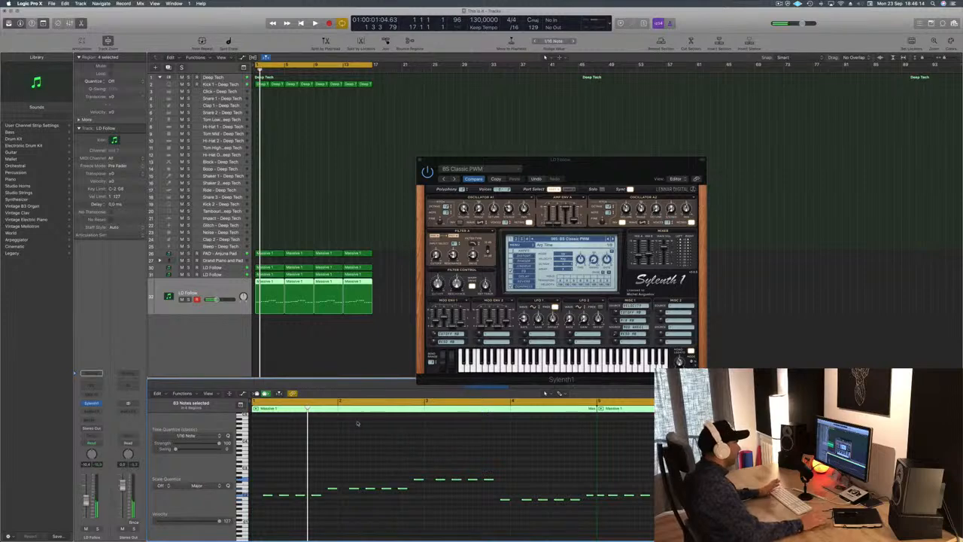
pyautogui.click(612, 239)
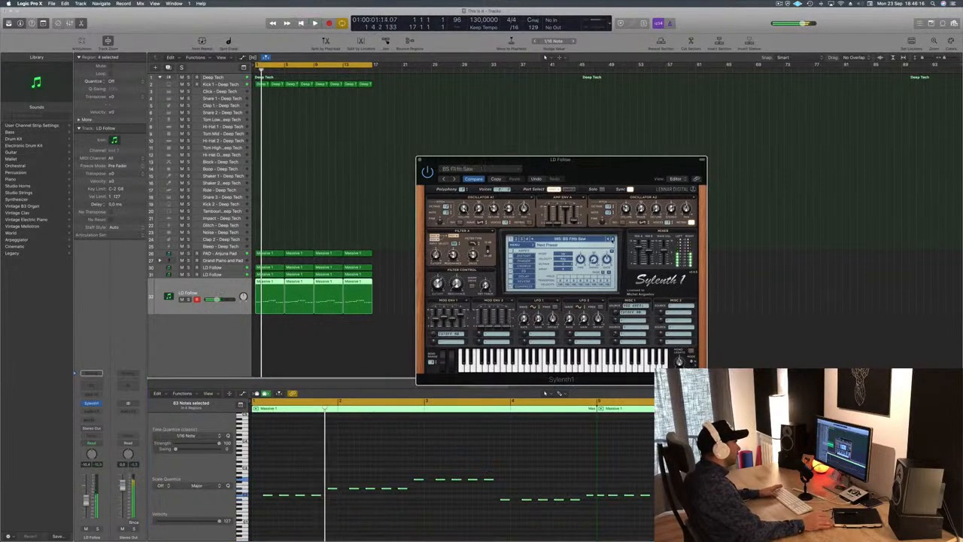
pyautogui.moveTo(619, 165); pyautogui.dragTo(654, 162)
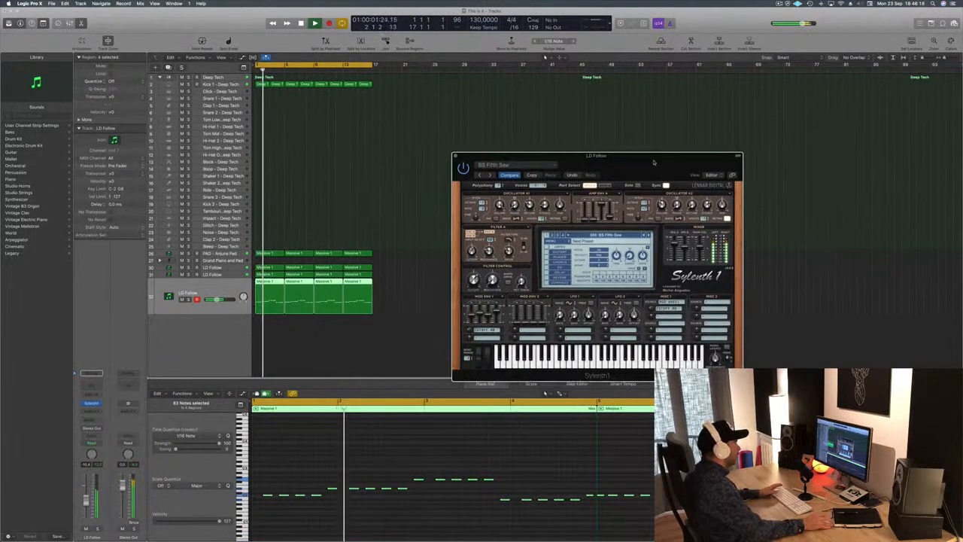
# Step: Try playing all notes a sixteenth note earlier, return them to their positions, and try them an octave lower
pyautogui.click(276, 475)
pyautogui.moveTo(265, 496); pyautogui.dragTo(258, 496)
pyautogui.press('space')
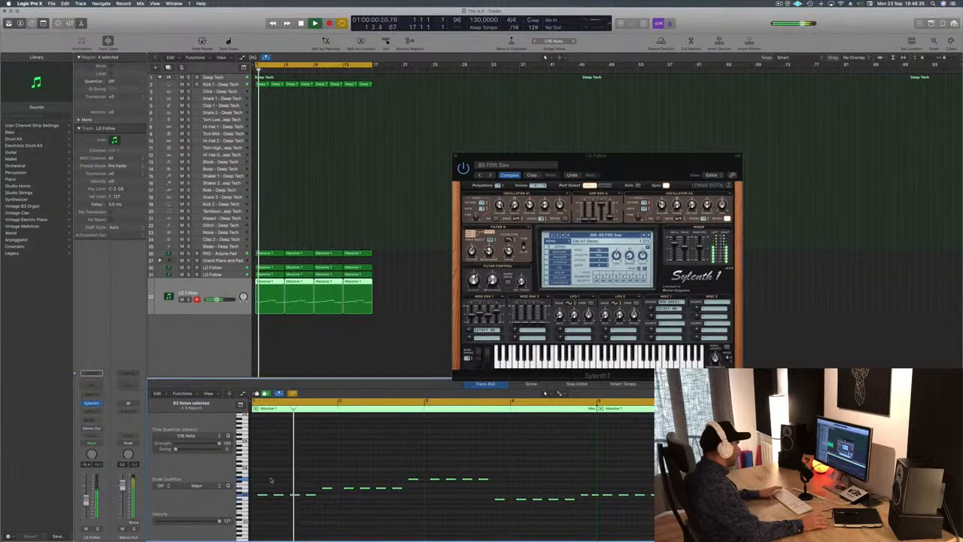
pyautogui.press('space')
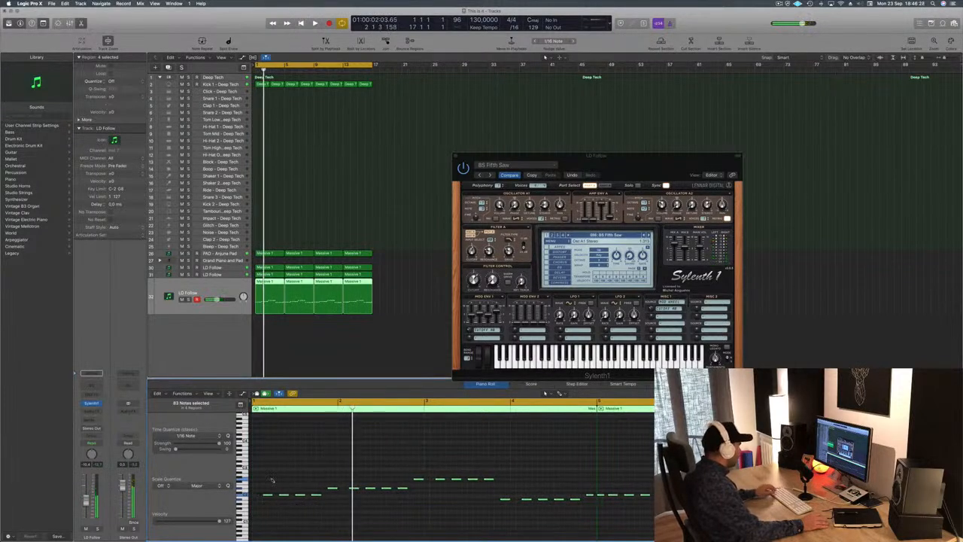
pyautogui.hotkey('alt', 'shift', 'Down')
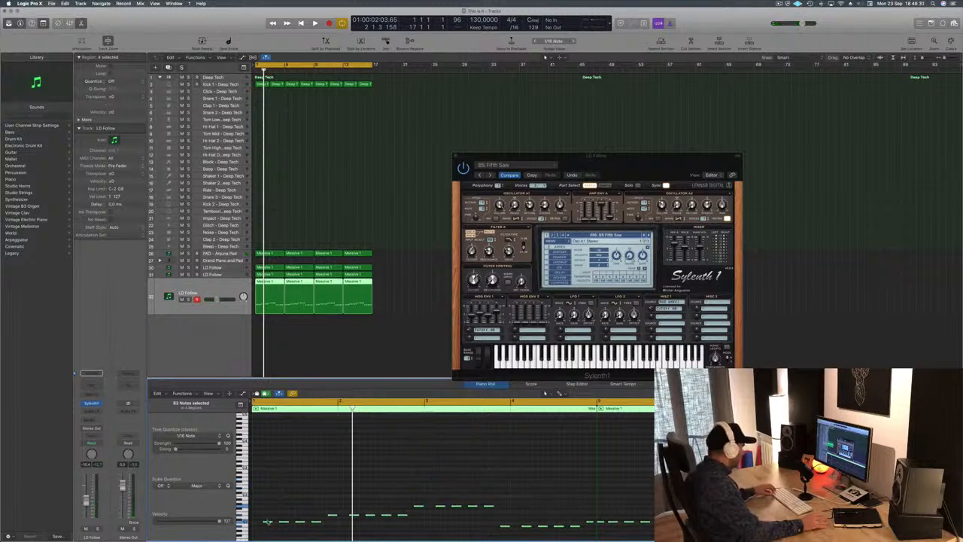
pyautogui.hotkey('alt', 'shift', 'Up')
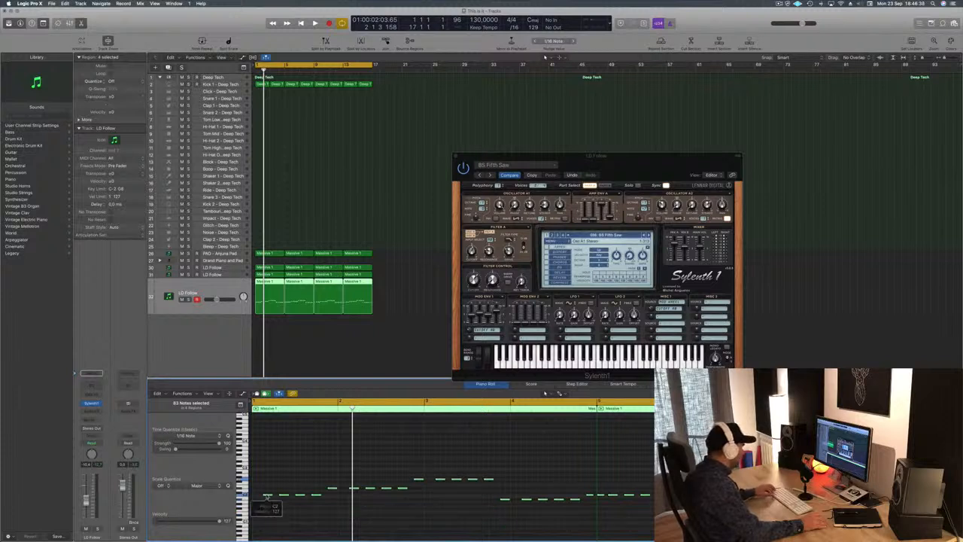
# Step: Copy all notes an eighth note earlier so the pattern starts at bar 1, shorten every note, and play the result
pyautogui.moveTo(264, 497); pyautogui.dragTo(258, 497)
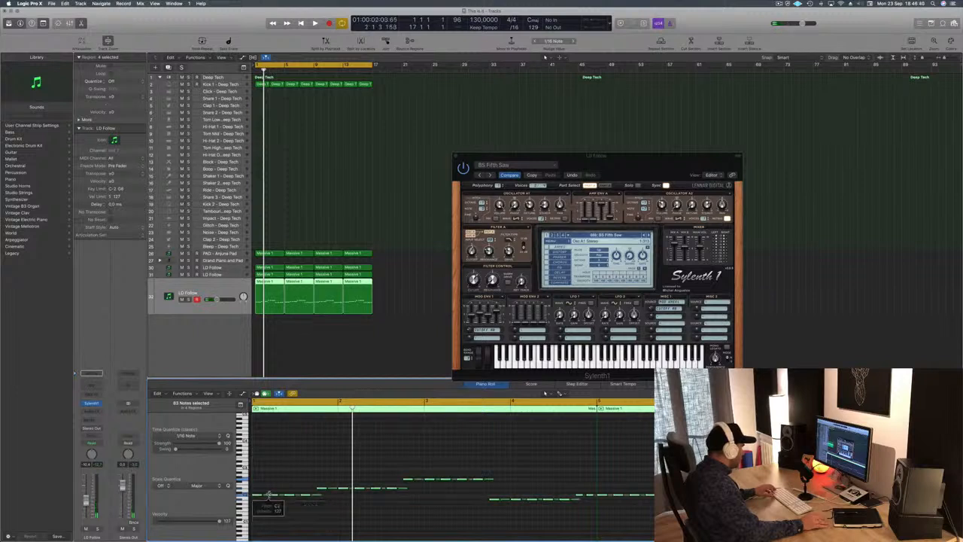
pyautogui.moveTo(321, 494); pyautogui.dragTo(316, 496)
pyautogui.press('space')
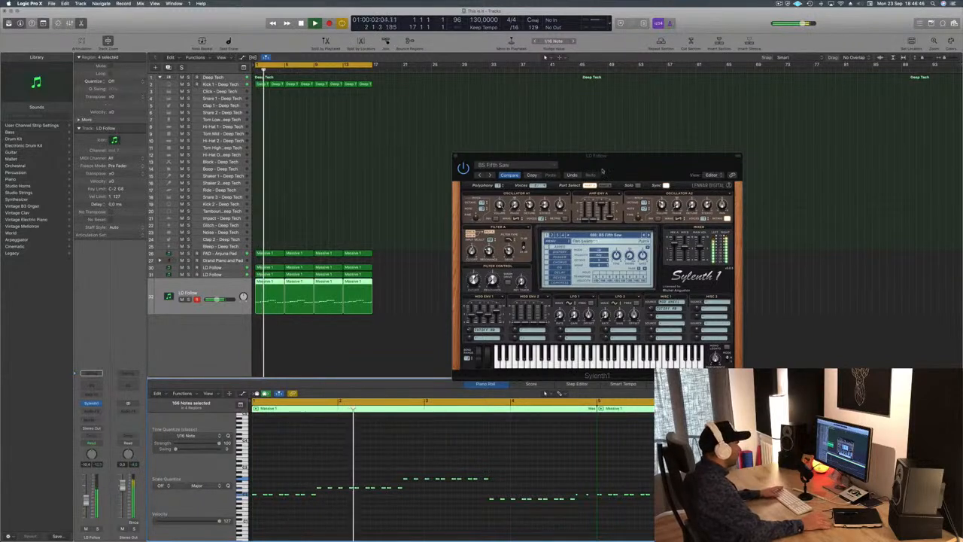
pyautogui.moveTo(660, 165); pyautogui.dragTo(638, 123)
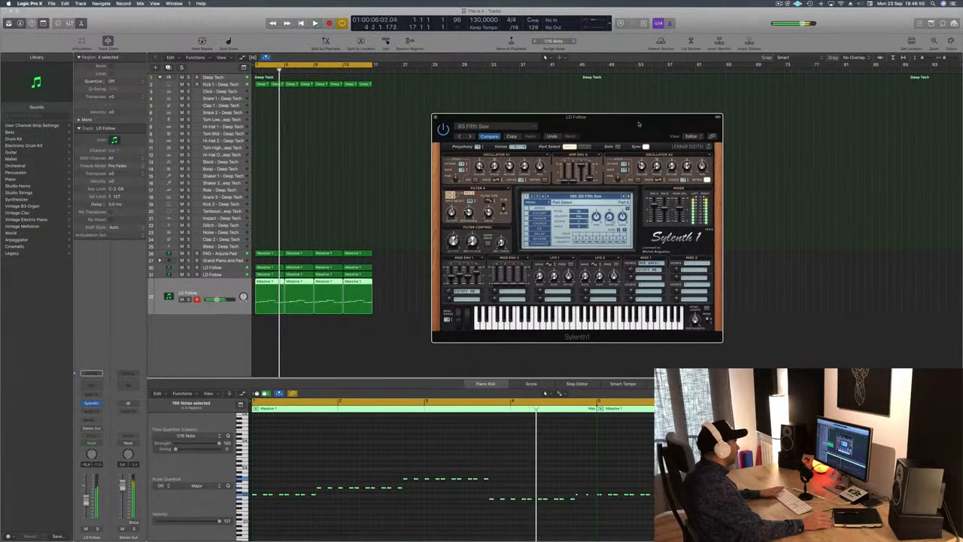
pyautogui.press('space')
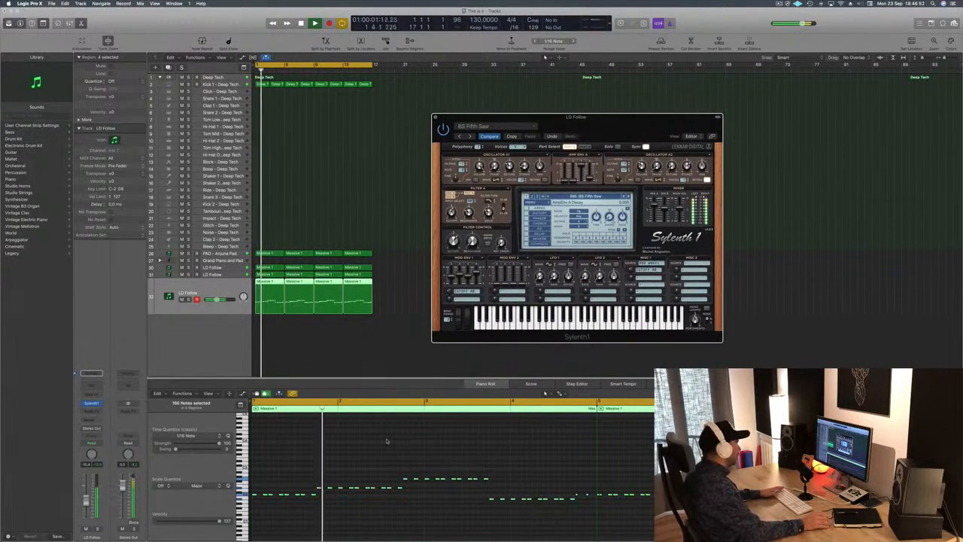
# Step: Remove the second chord's notes before bar 2, fill the gap with copies of the first chord's last three notes, and play it
pyautogui.click(320, 487)
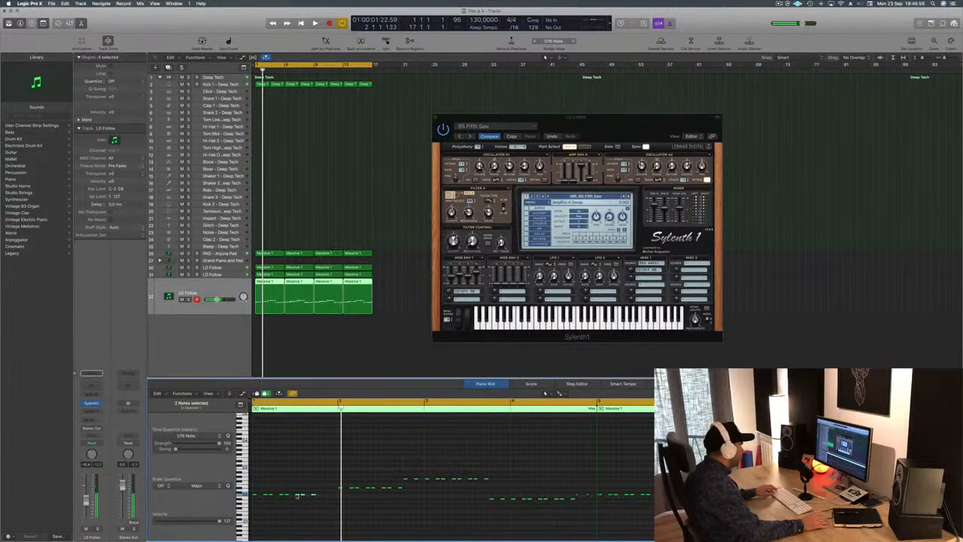
pyautogui.moveTo(302, 498); pyautogui.dragTo(318, 496)
pyautogui.press('space')
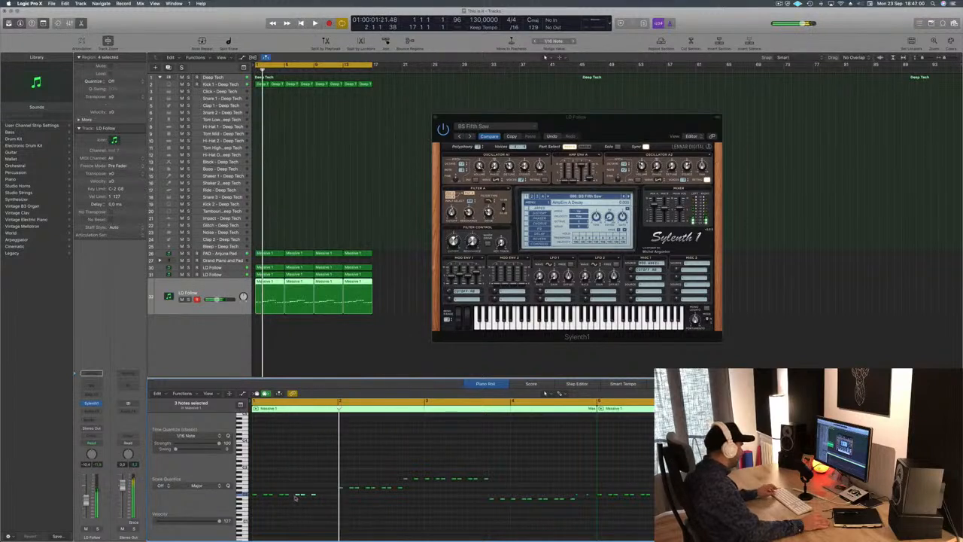
pyautogui.moveTo(297, 496); pyautogui.dragTo(319, 498)
pyautogui.press('space')
pyautogui.press('super+Left')
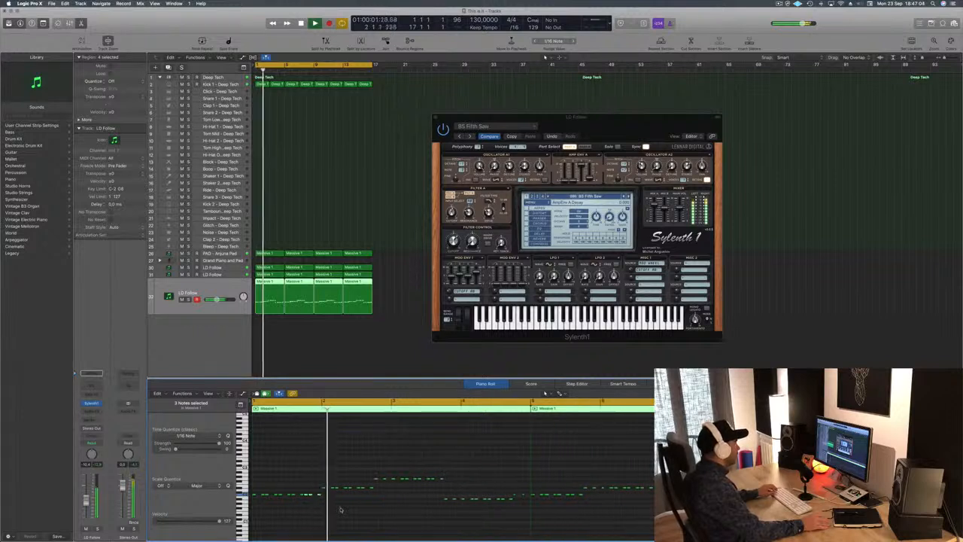
pyautogui.press('space')
pyautogui.press('space')
pyautogui.press('space')
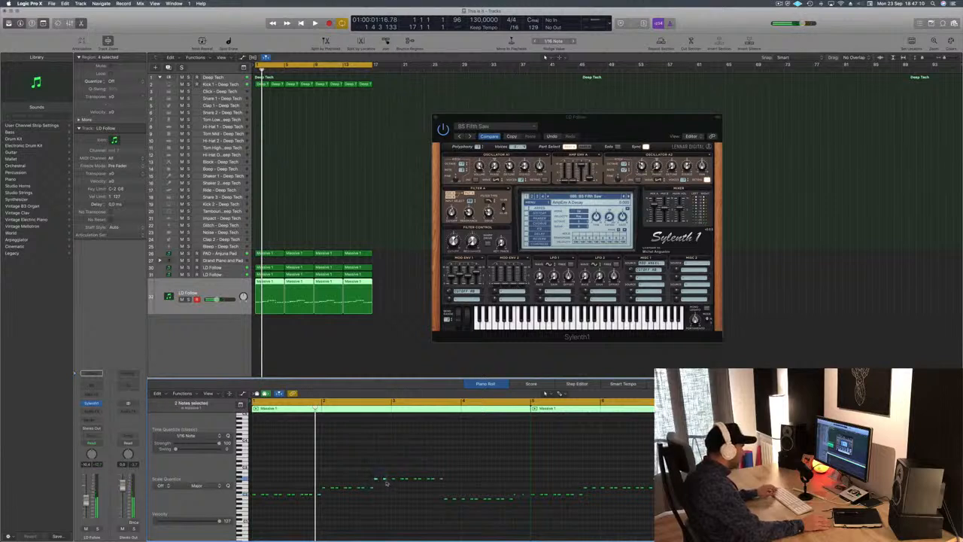
# Step: Move the third and fourth chords' notes to start at bars 3 and 4, extending the second chord's notes up to bar 3
pyautogui.moveTo(365, 471); pyautogui.dragTo(458, 483)
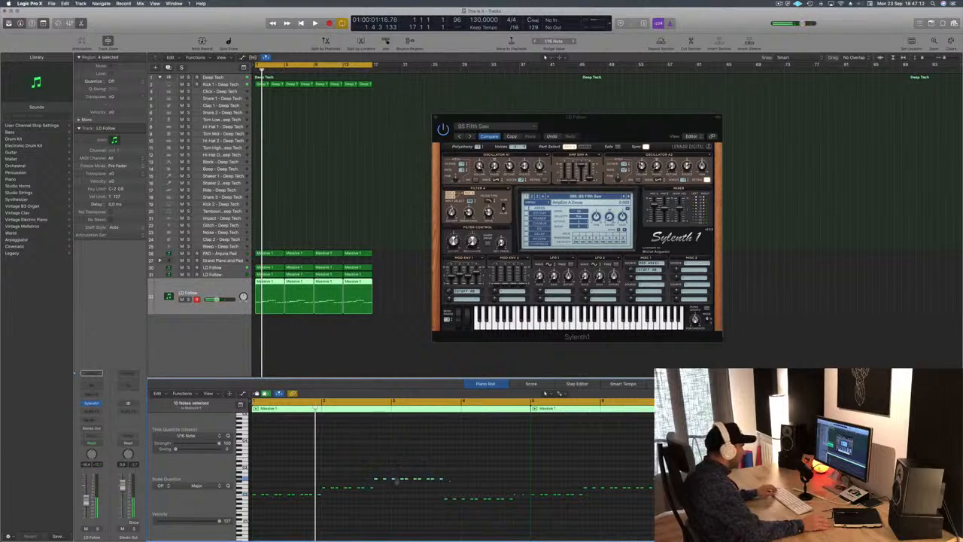
pyautogui.moveTo(376, 478)
pyautogui.mouseDown()
pyautogui.moveTo(391, 480)
pyautogui.moveTo(376, 490)
pyautogui.mouseUp()
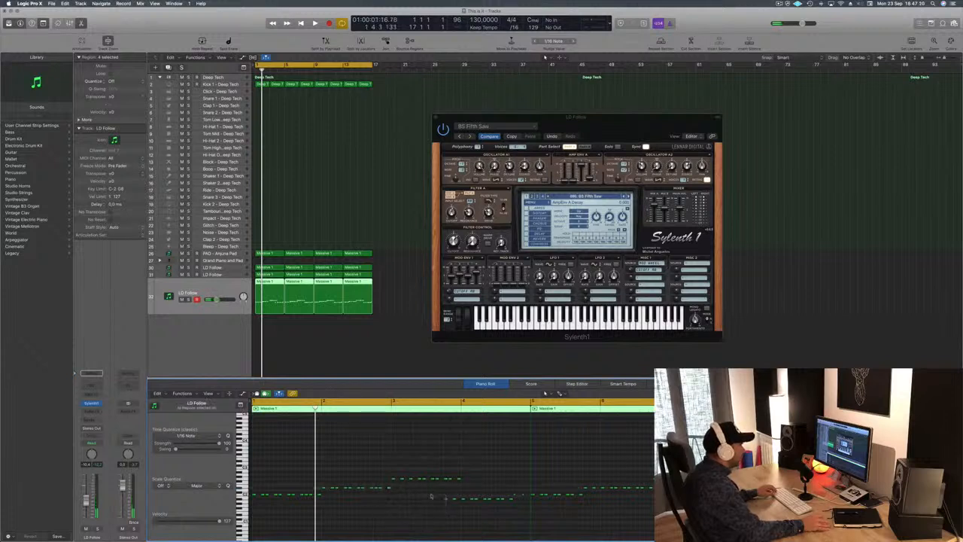
pyautogui.scroll(-3, 466, 489)
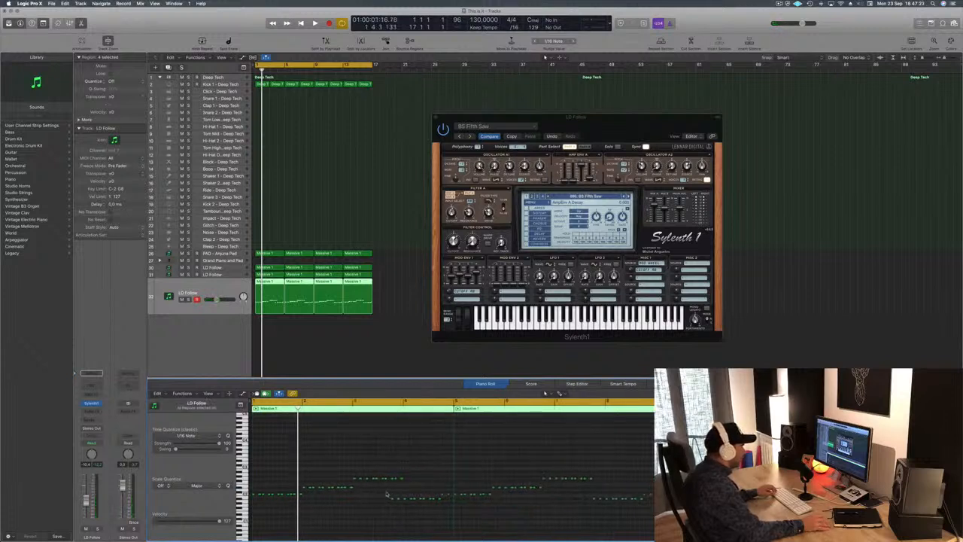
pyautogui.moveTo(387, 492); pyautogui.dragTo(408, 500)
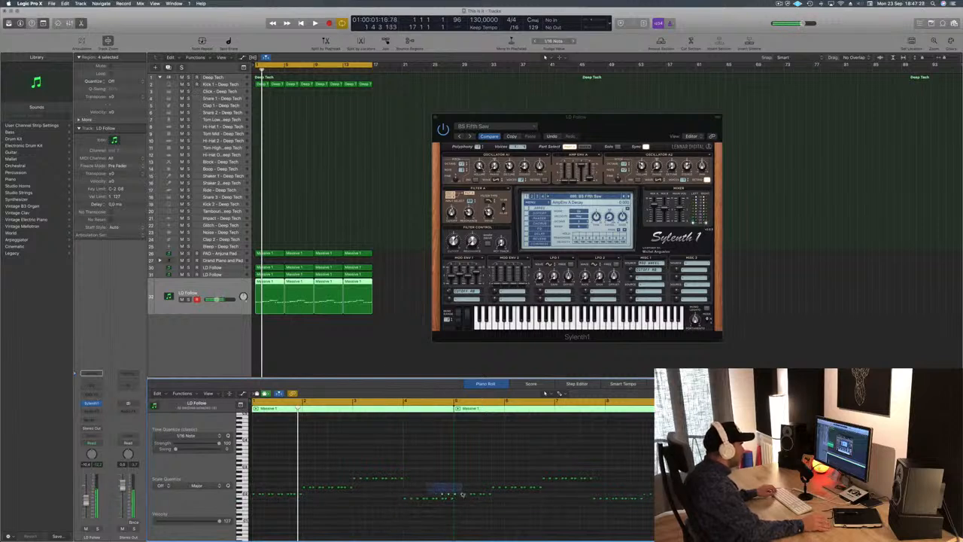
# Step: Delete the three bass region copies in bars 5 to 16, keeping only the edited first region
pyautogui.click(356, 359)
pyautogui.click(301, 286)
pyautogui.press('Delete')
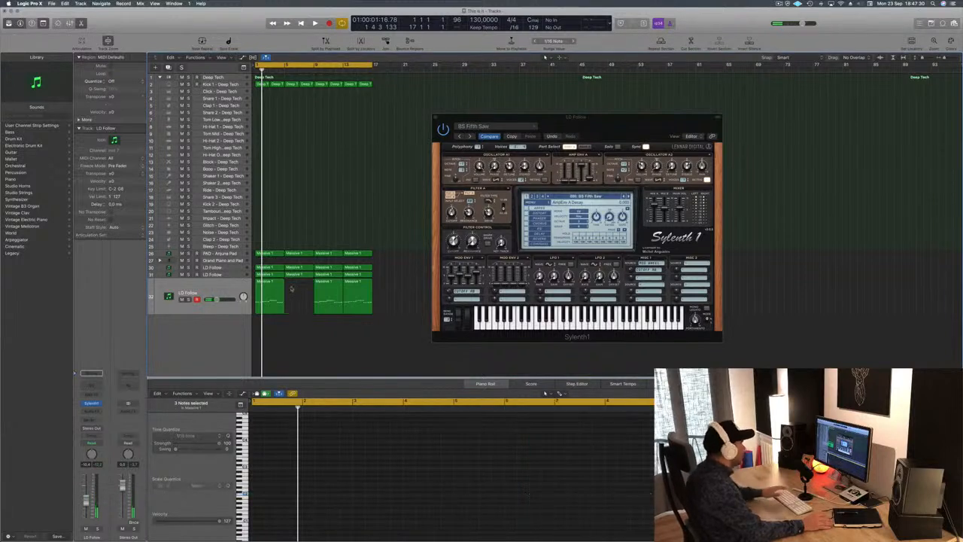
pyautogui.click(263, 286)
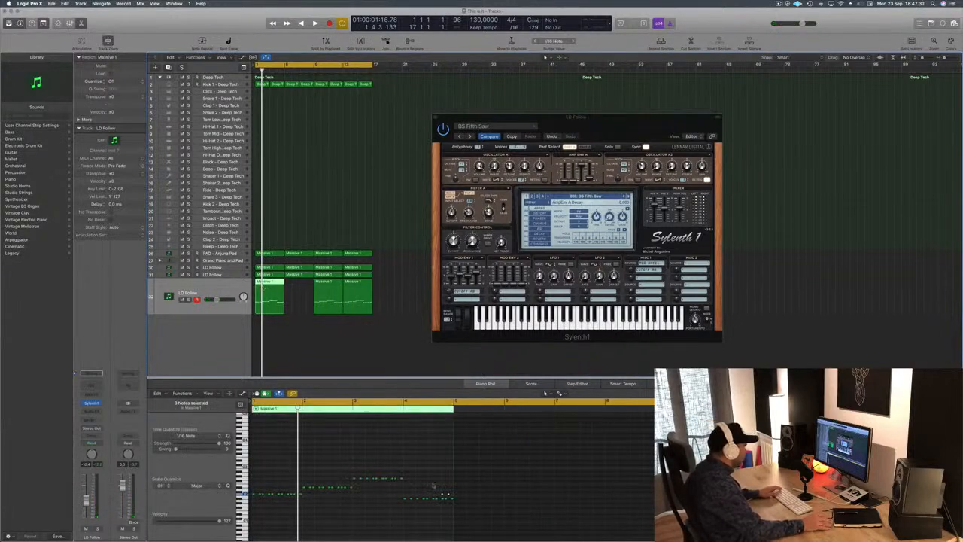
pyautogui.press('space')
pyautogui.moveTo(323, 325); pyautogui.dragTo(403, 299)
pyautogui.press('Delete')
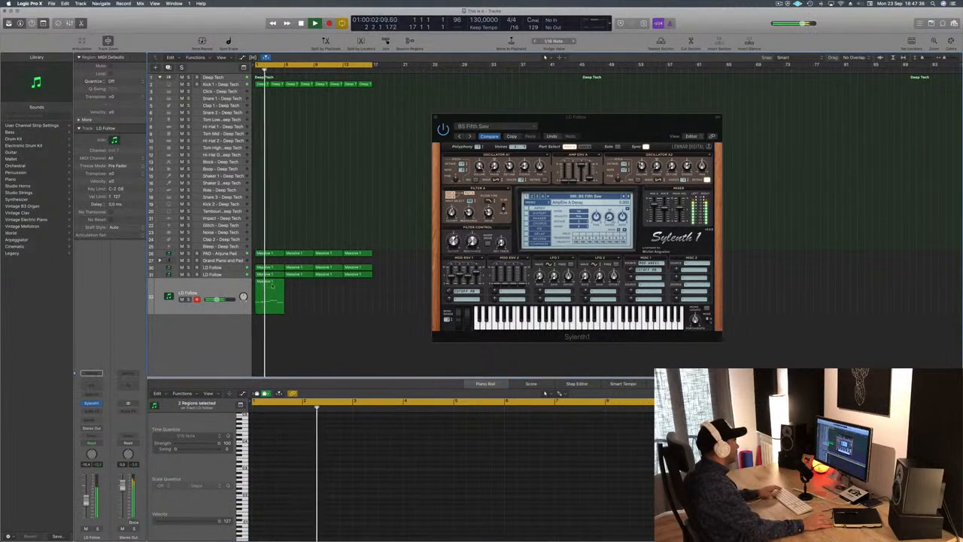
# Step: Set the cycle range to the first bass region, bars 1 to 5, and fit its notes in the editor during playback
pyautogui.click(272, 285)
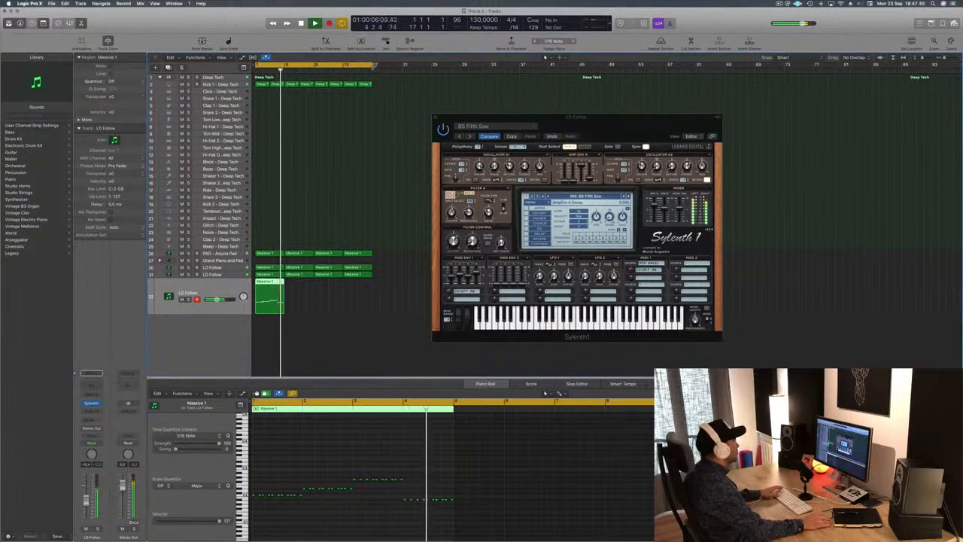
pyautogui.press('super+u')
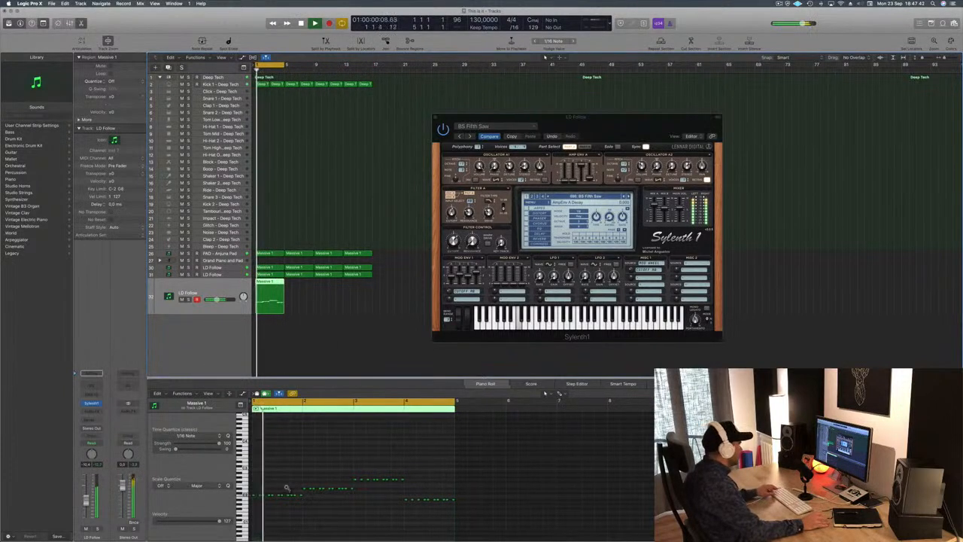
pyautogui.press('z')
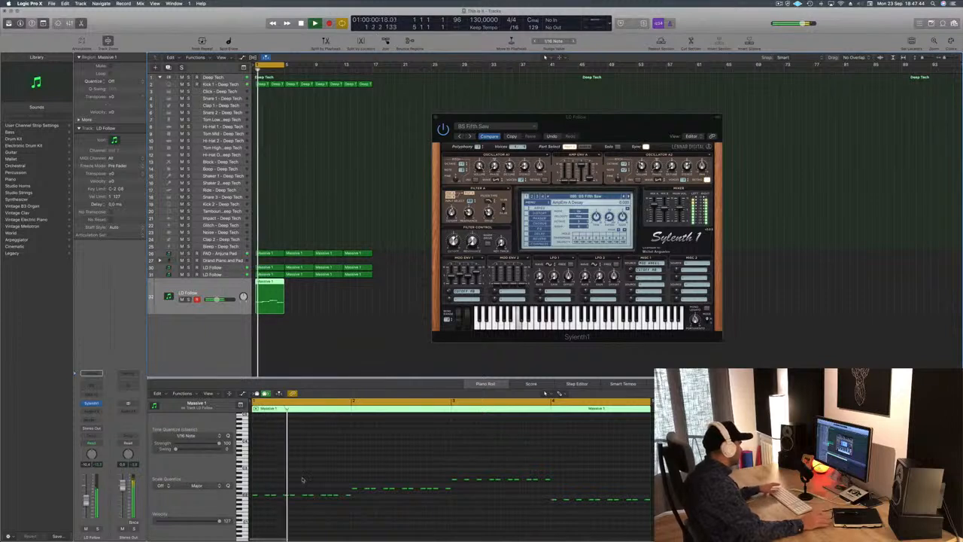
pyautogui.press('space')
# Step: Regroup the bass notes in bar 1 into evenly spaced pairs after the opening note, leaving a gap before bar 2
pyautogui.click(318, 497)
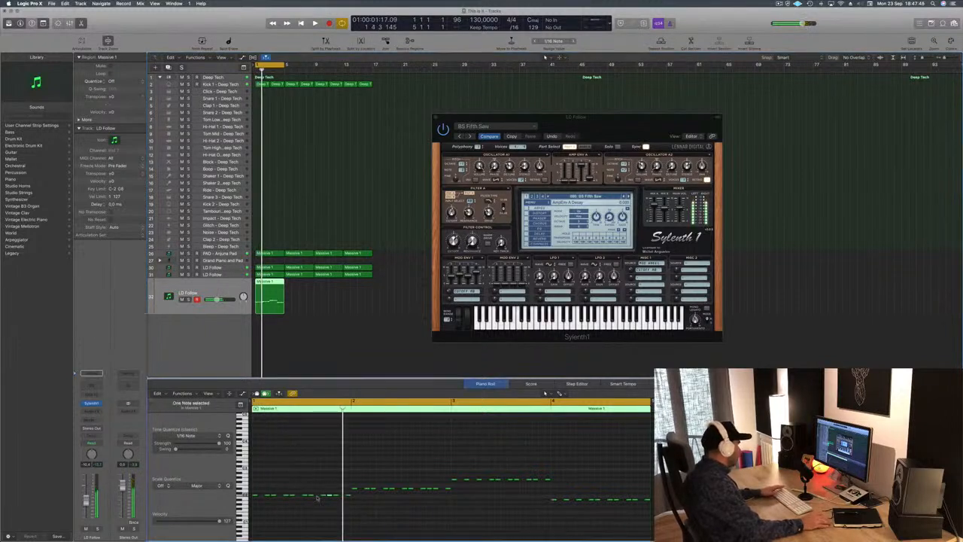
pyautogui.press('space')
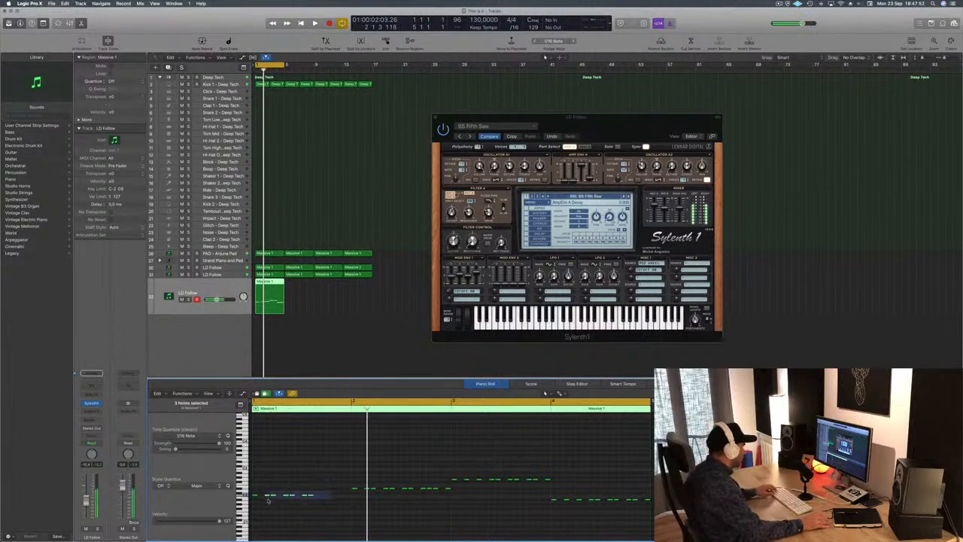
pyautogui.moveTo(287, 498); pyautogui.dragTo(325, 499)
pyautogui.press('space')
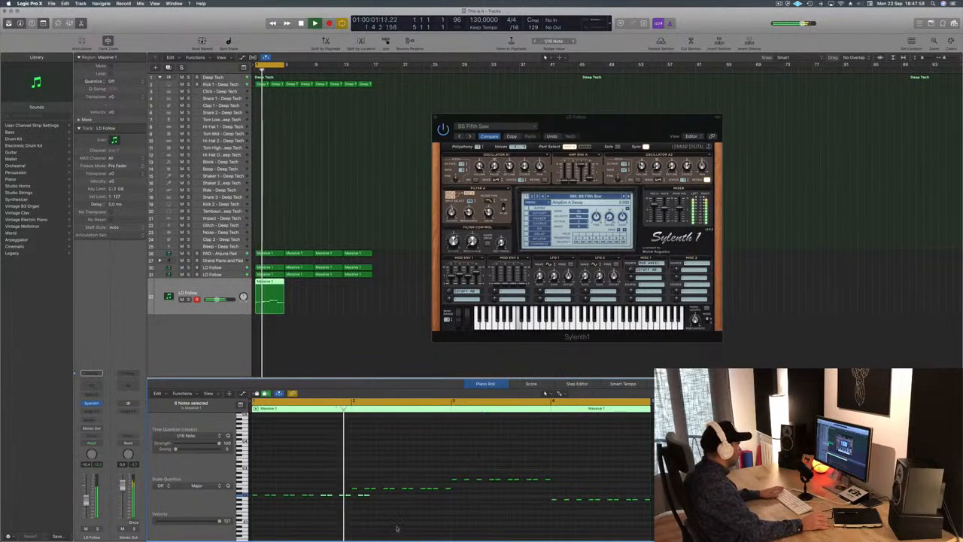
pyautogui.moveTo(368, 498); pyautogui.dragTo(361, 496)
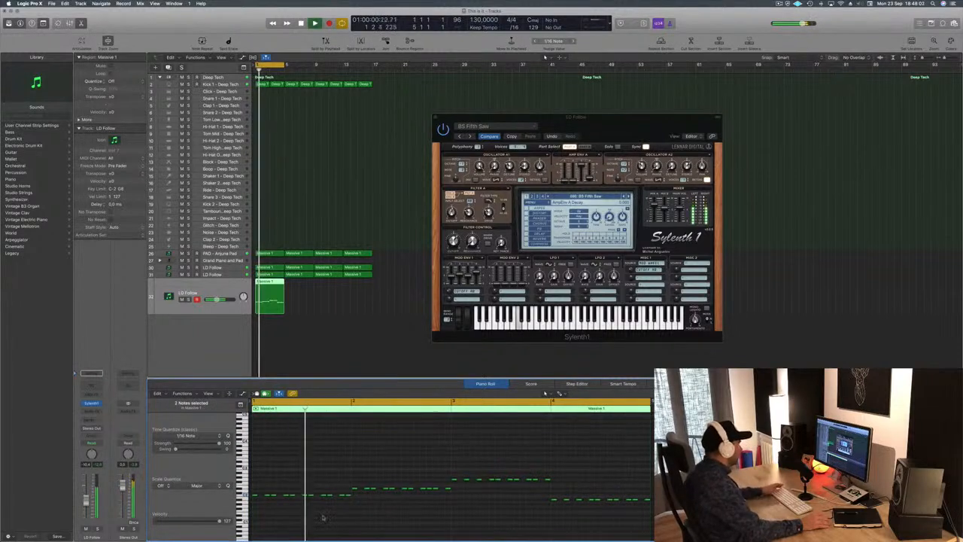
pyautogui.press('space')
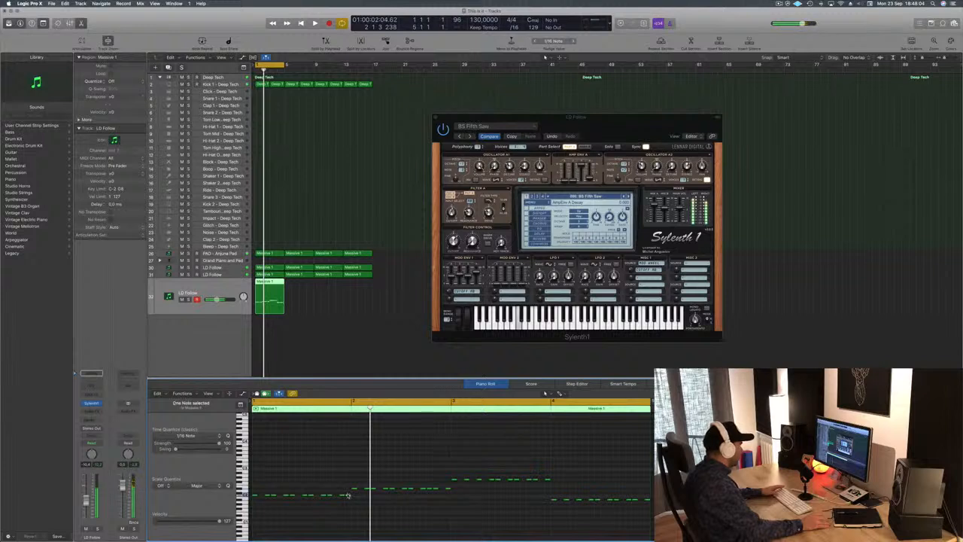
pyautogui.press('space')
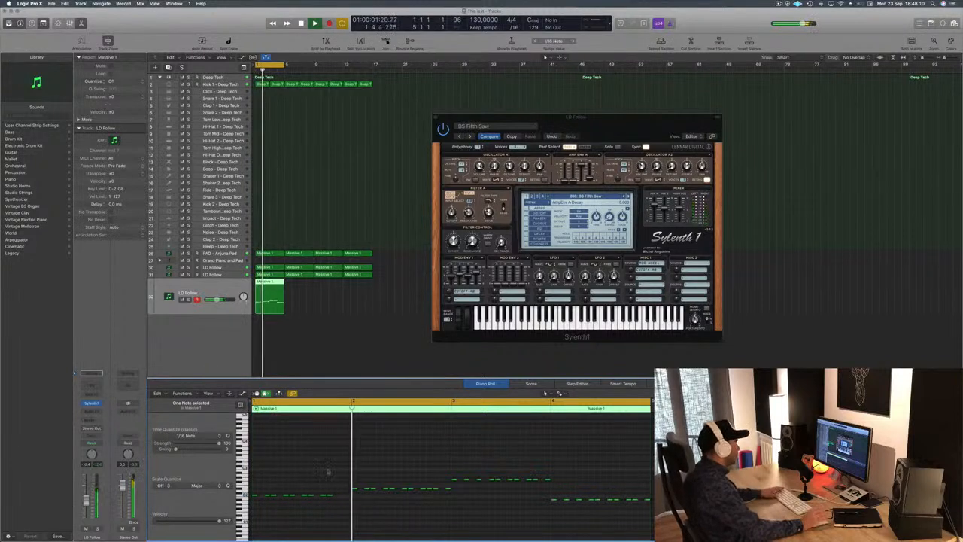
# Step: Delete the last two bass notes of bar 2 and play the loop to check the gap
pyautogui.press('space')
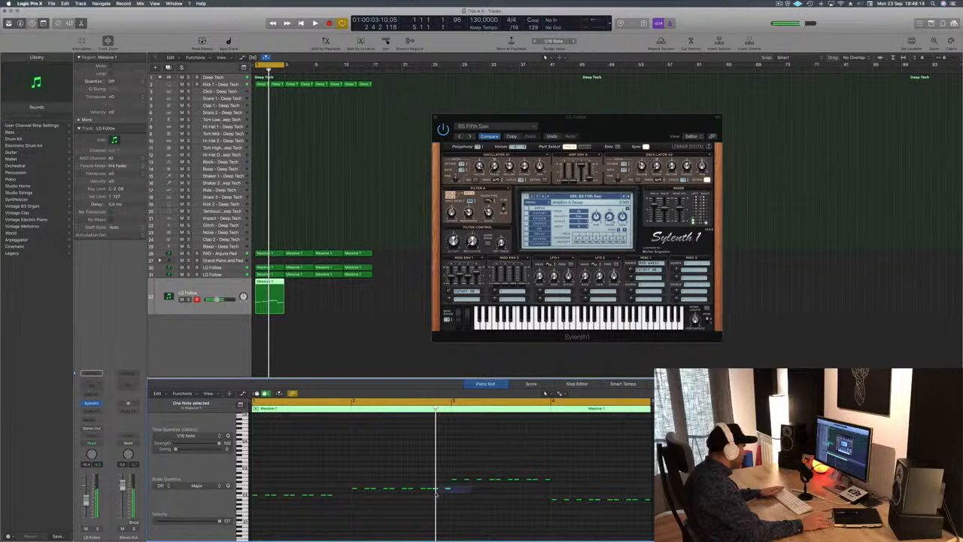
pyautogui.press('space')
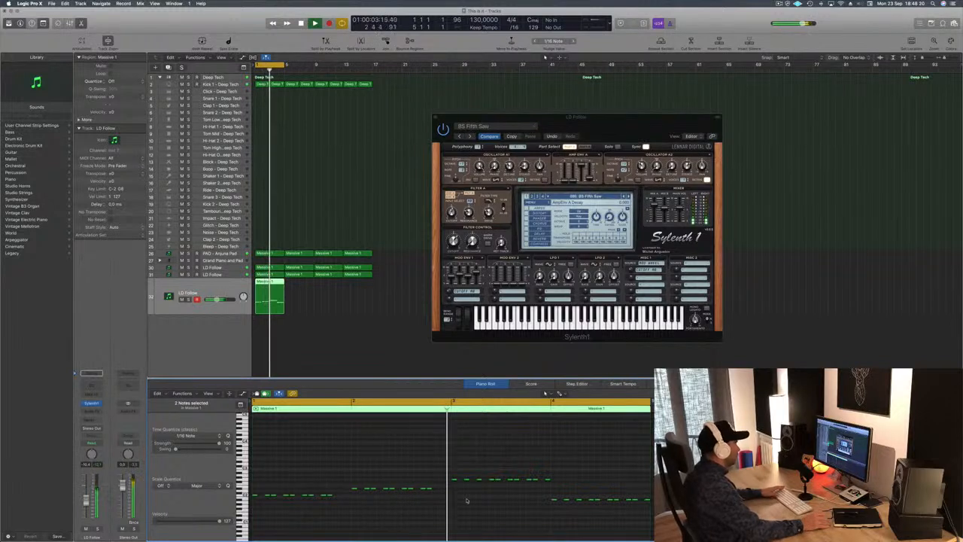
pyautogui.press('space')
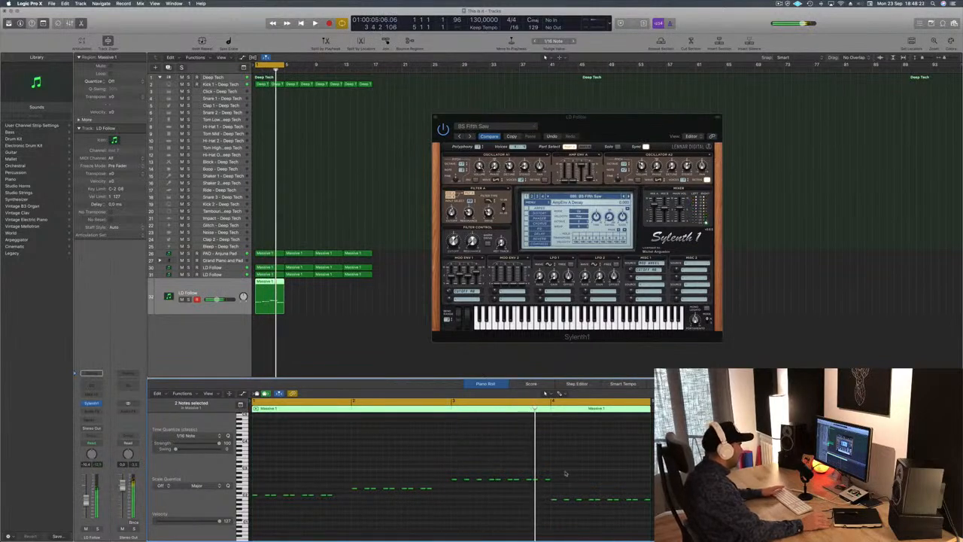
pyautogui.moveTo(573, 474); pyautogui.dragTo(439, 488)
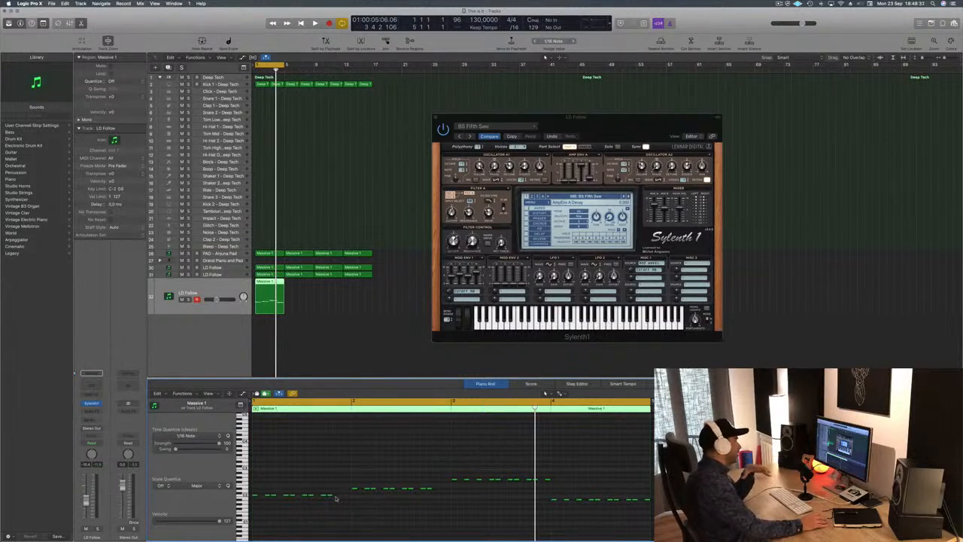
pyautogui.press('space')
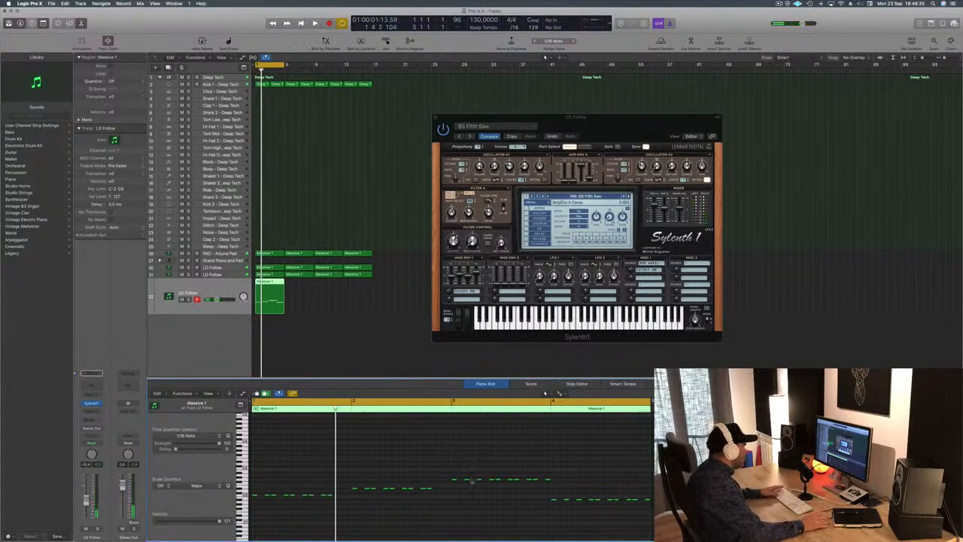
# Step: Shift the bass notes in bar 3 into evenly spaced pairs after the opening note and delete the last one before bar 4
pyautogui.click(476, 480)
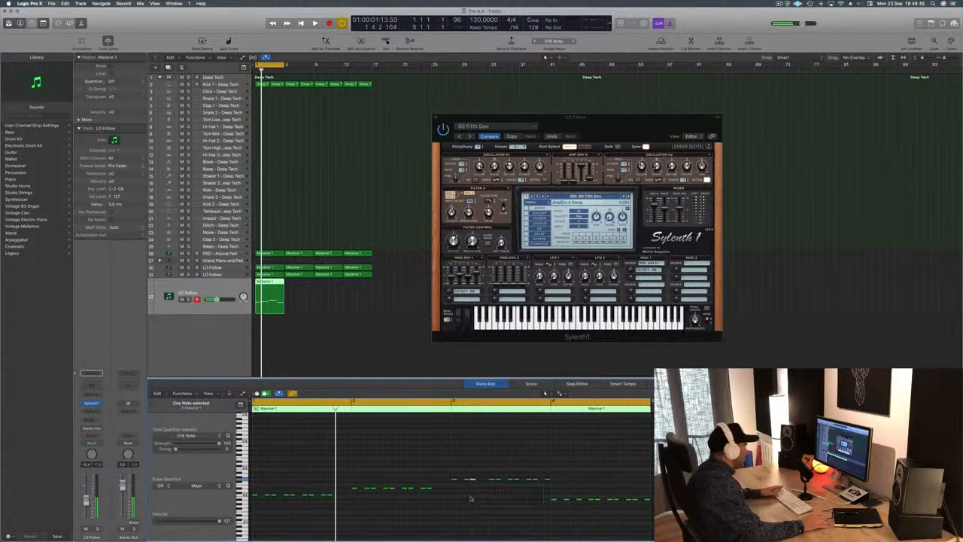
pyautogui.moveTo(485, 476)
pyautogui.mouseDown()
pyautogui.moveTo(510, 481)
pyautogui.moveTo(488, 480)
pyautogui.mouseUp()
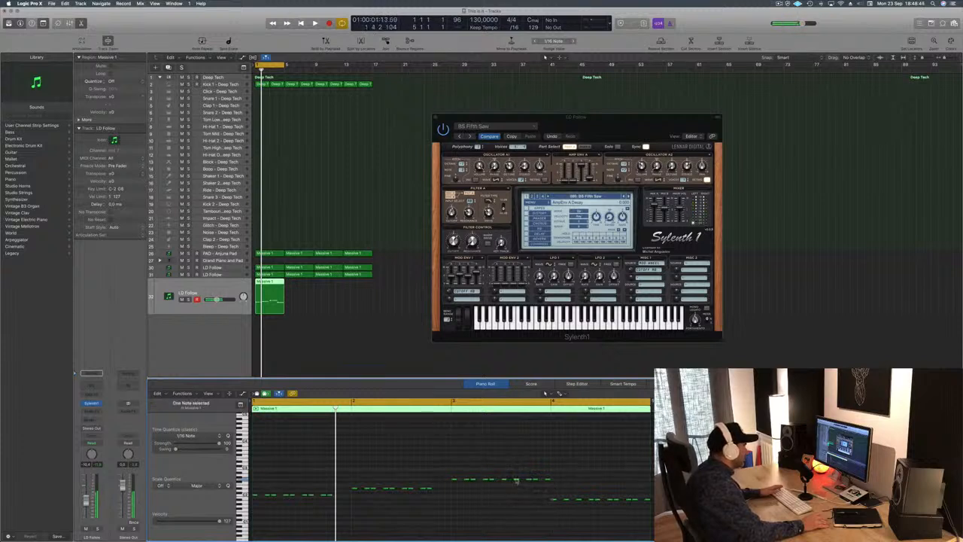
pyautogui.press('space')
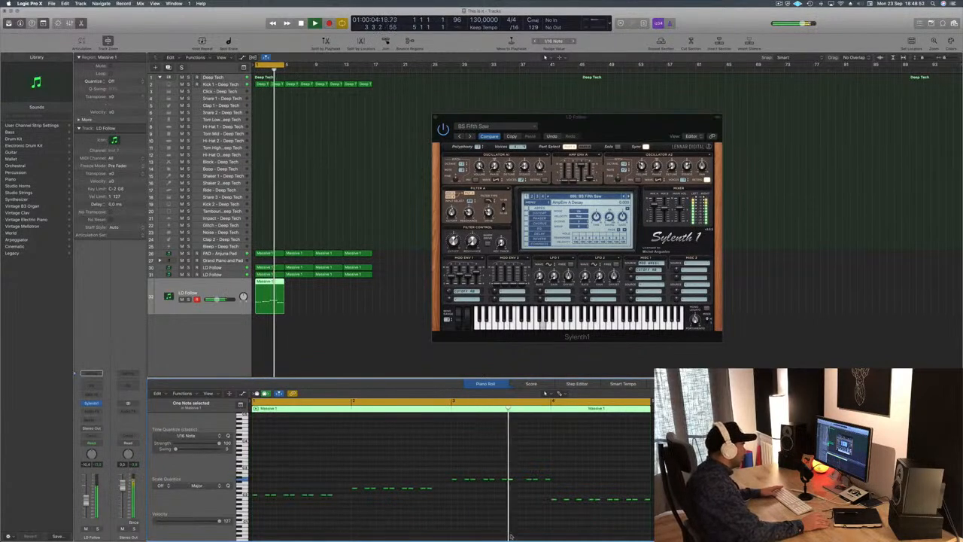
pyautogui.press('space')
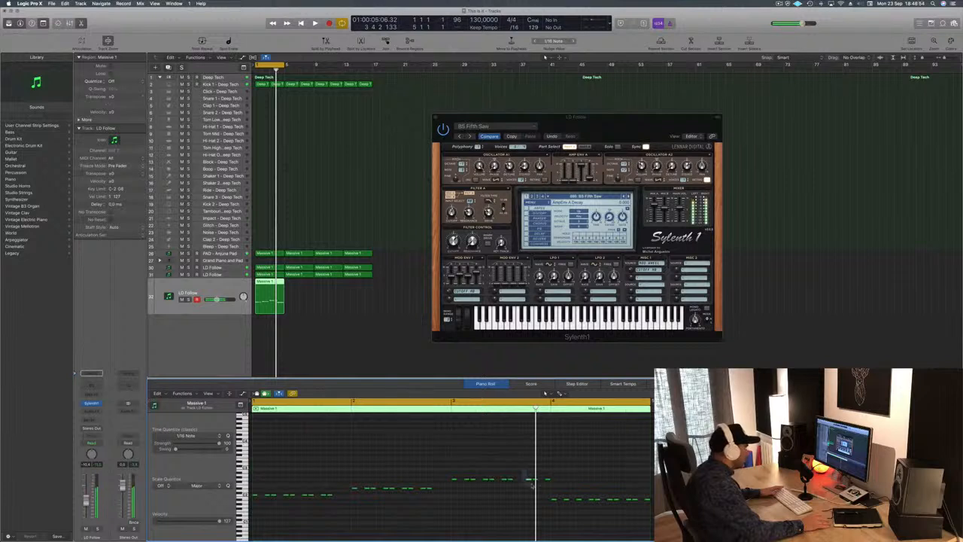
pyautogui.moveTo(531, 479); pyautogui.dragTo(548, 481)
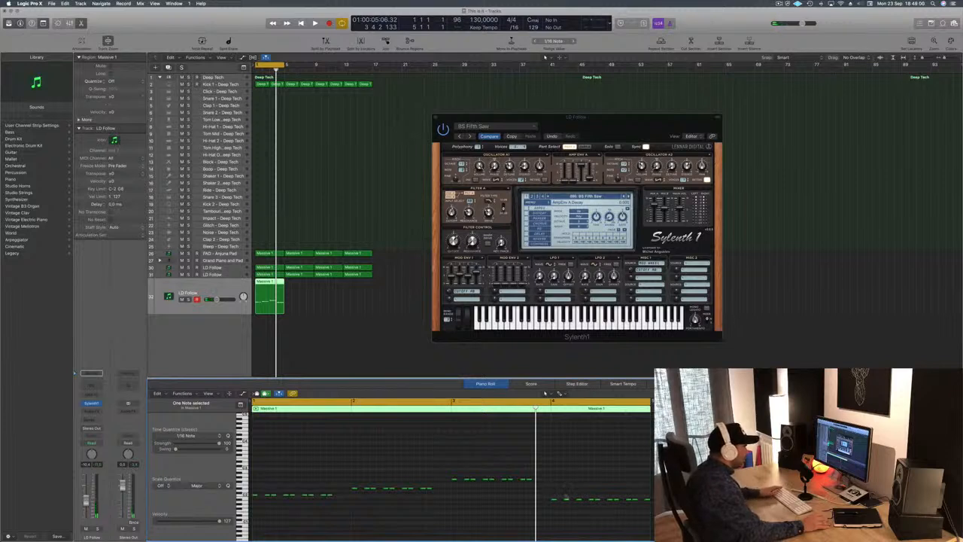
# Step: Regroup the bass notes in bar 4 into four even pairs after the opening note, delete the final note, and play the loop
pyautogui.moveTo(576, 501); pyautogui.dragTo(579, 498)
pyautogui.press('space')
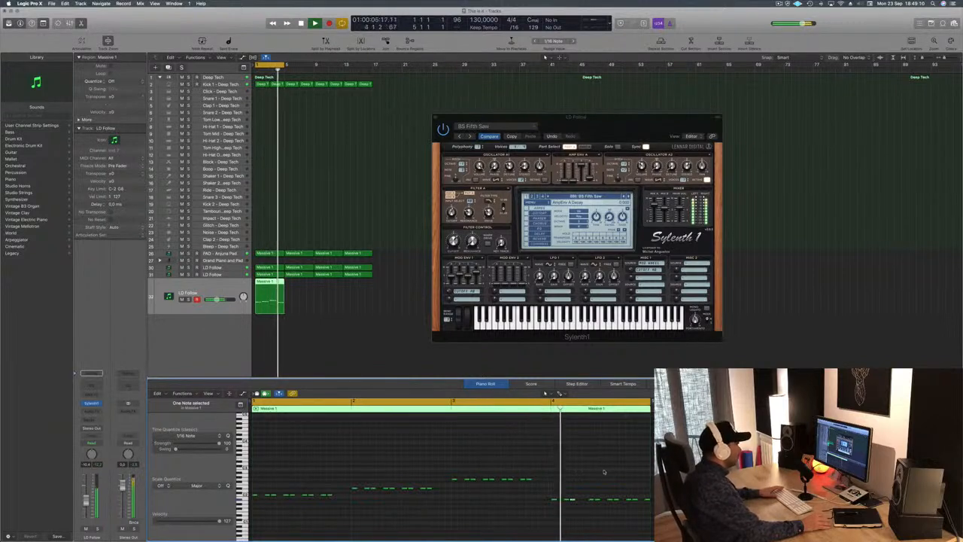
pyautogui.press('space')
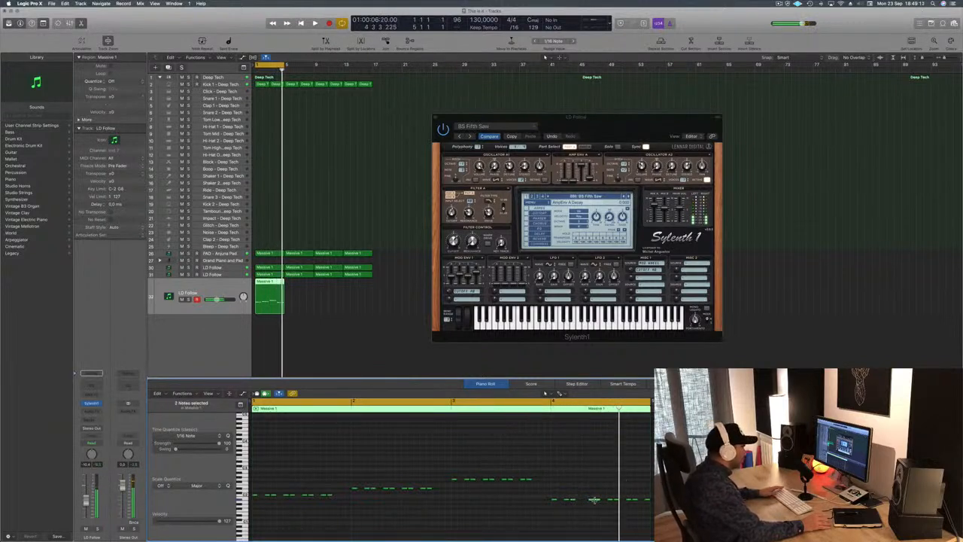
pyautogui.moveTo(592, 500); pyautogui.dragTo(585, 500)
pyautogui.press('space')
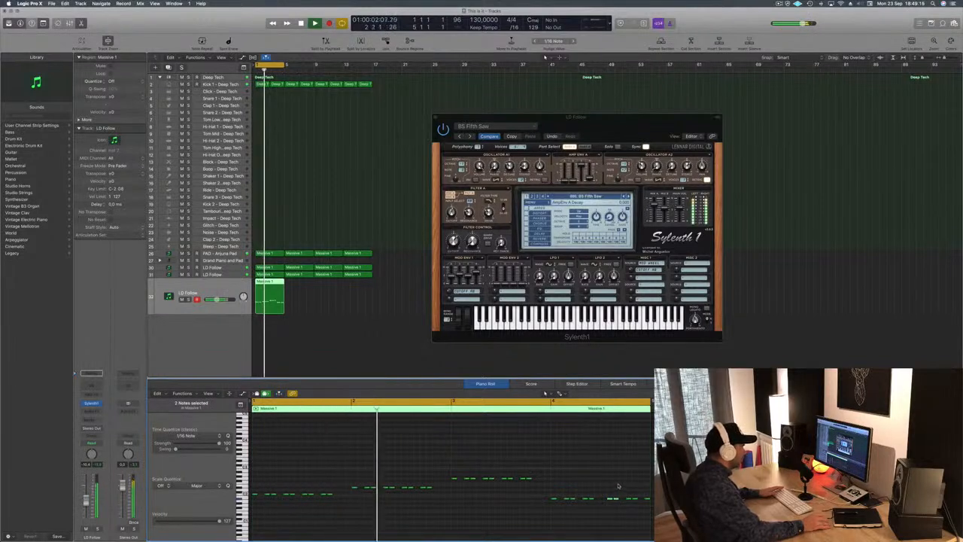
pyautogui.click(612, 498)
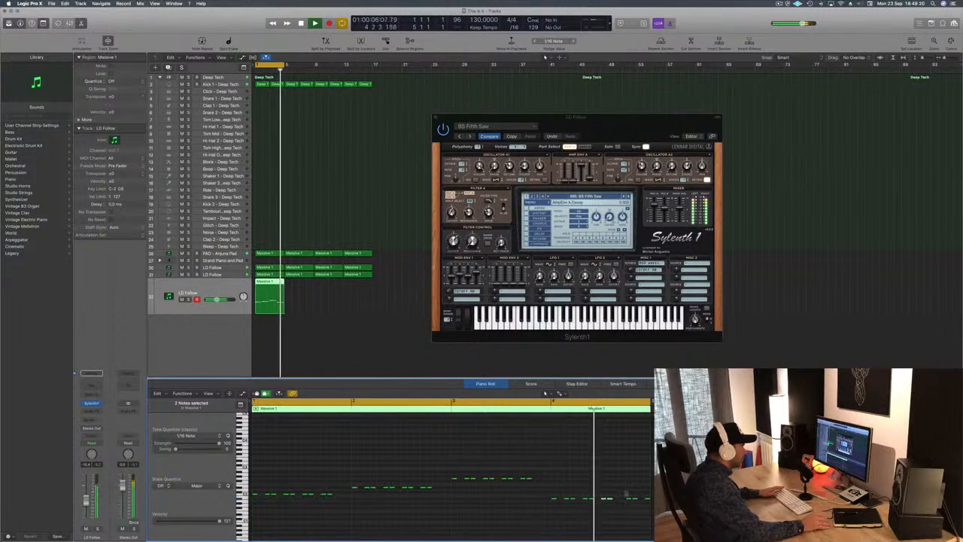
pyautogui.click(627, 499)
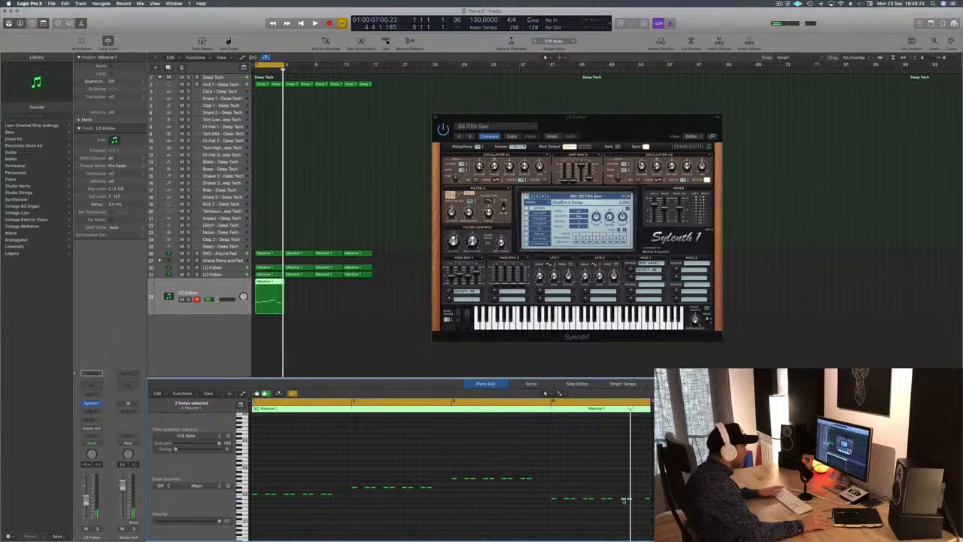
pyautogui.press('super+a')
pyautogui.click(647, 499)
pyautogui.press('space')
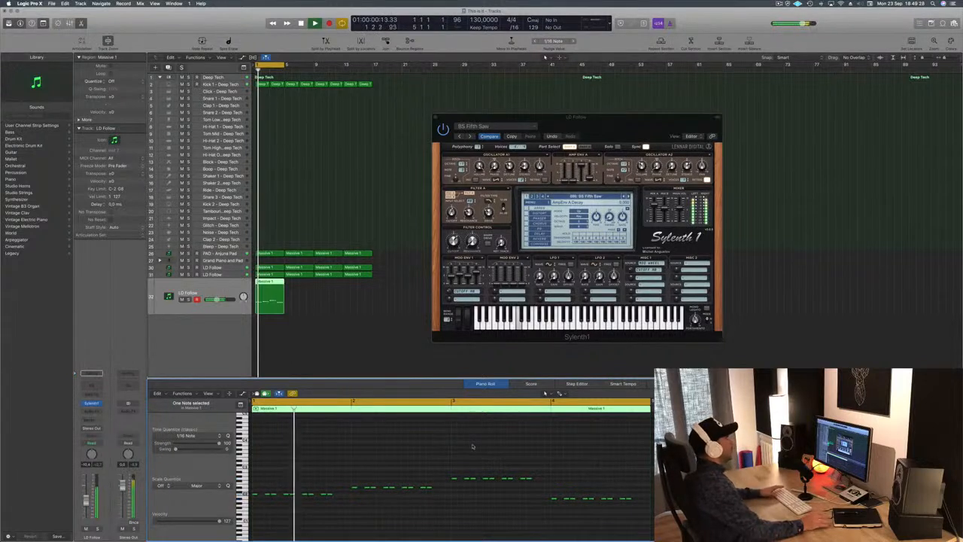
# Step: Change the bass synth preset to BS FreeBass and on to BS Italo during playback, and raise the bass track's volume
pyautogui.click(629, 196)
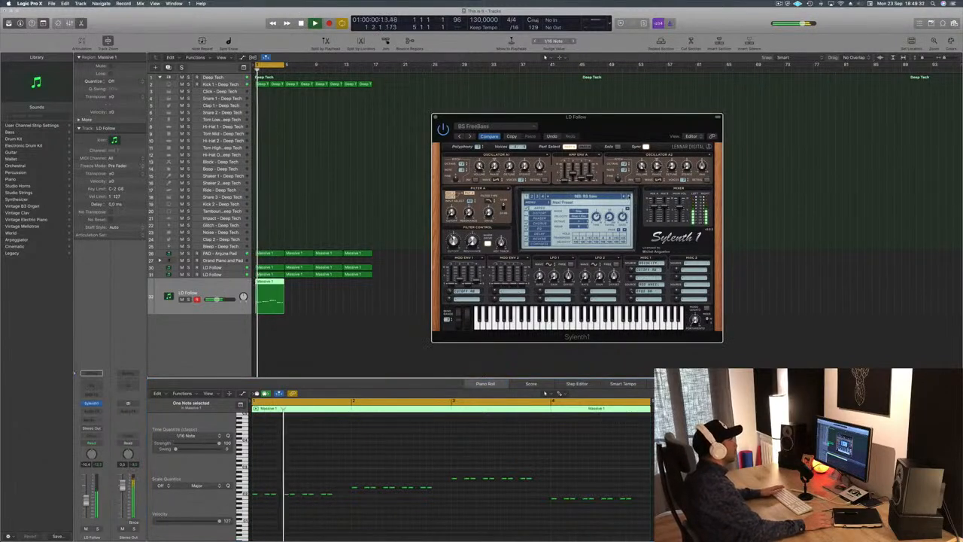
pyautogui.press('space')
pyautogui.press('space')
pyautogui.moveTo(86, 501); pyautogui.dragTo(85, 497)
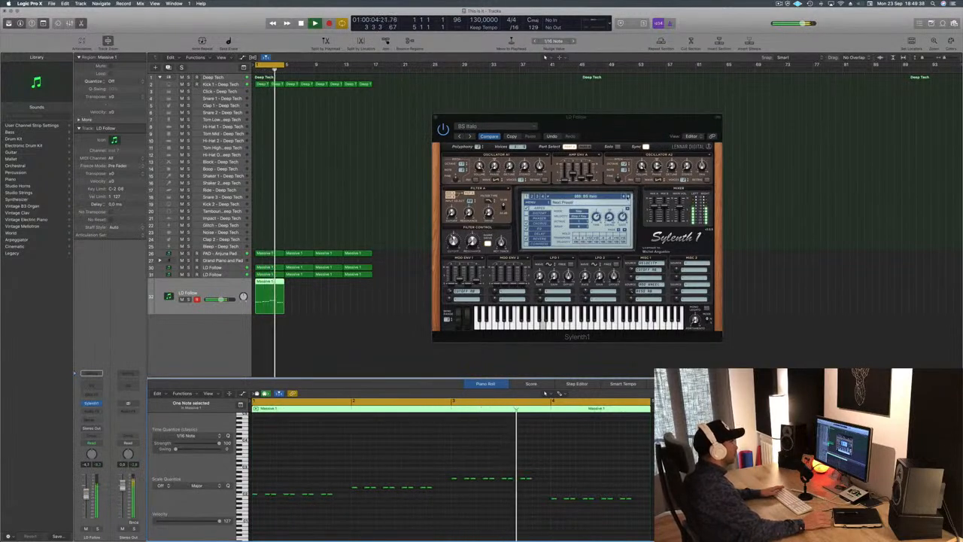
# Step: Audition the following bass presets over the loop, from BS LMBass through BS Moog Bass, BS Point Bass and BS SquareRoot to BS Unison Bass
pyautogui.click(628, 197)
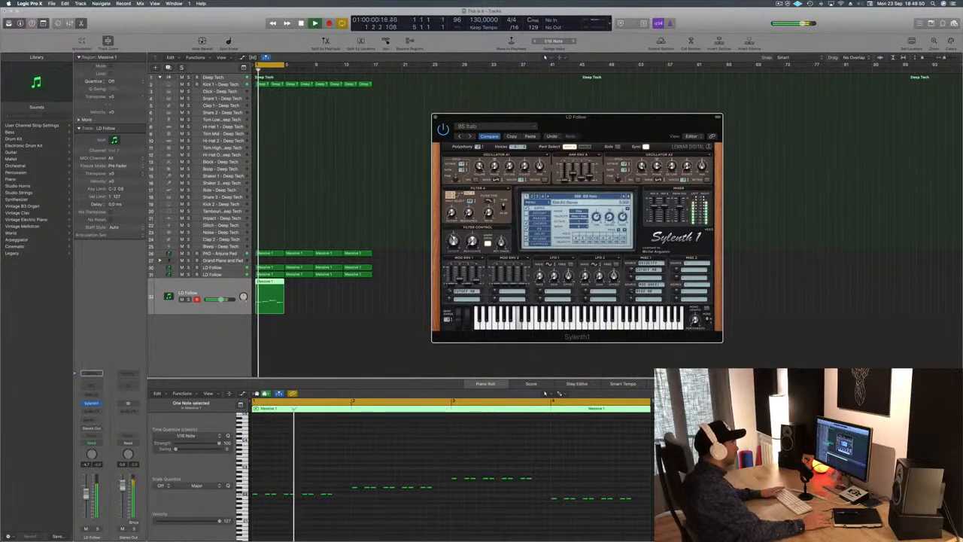
pyautogui.click(630, 197)
pyautogui.press('space')
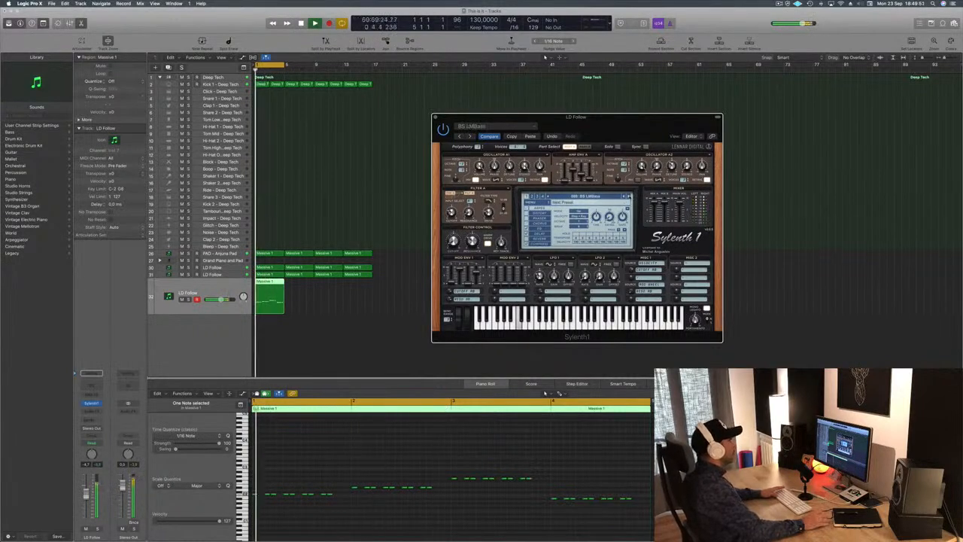
pyautogui.click(629, 196)
pyautogui.press('space')
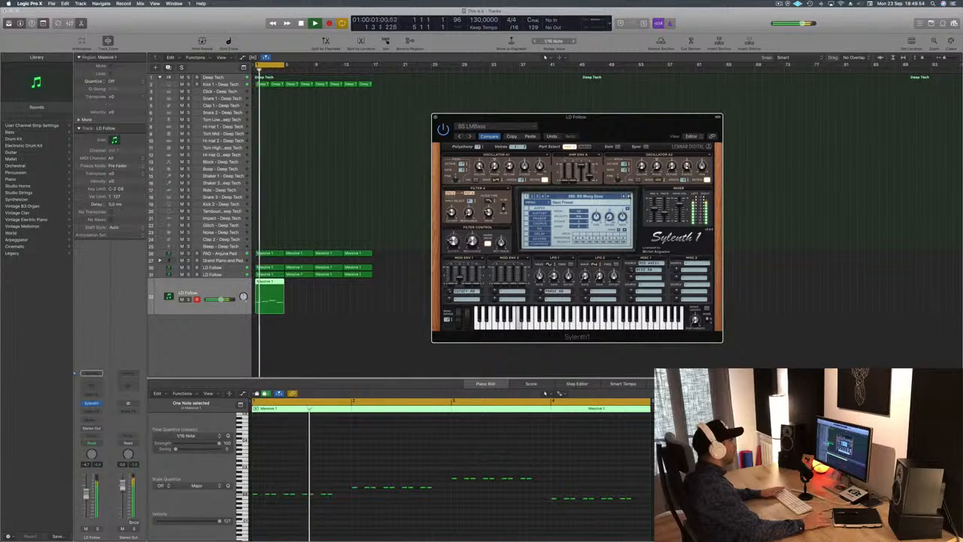
pyautogui.click(629, 196)
pyautogui.press('Return')
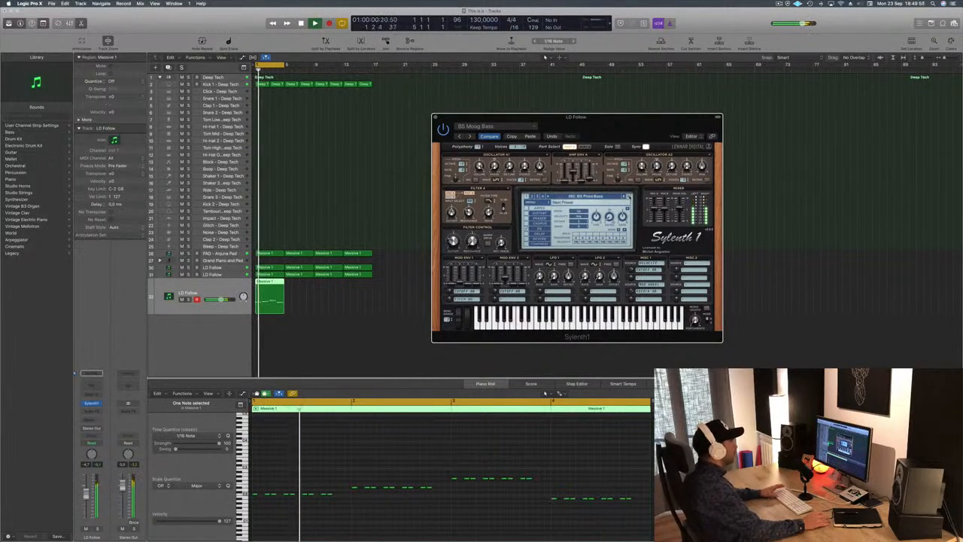
pyautogui.press('space')
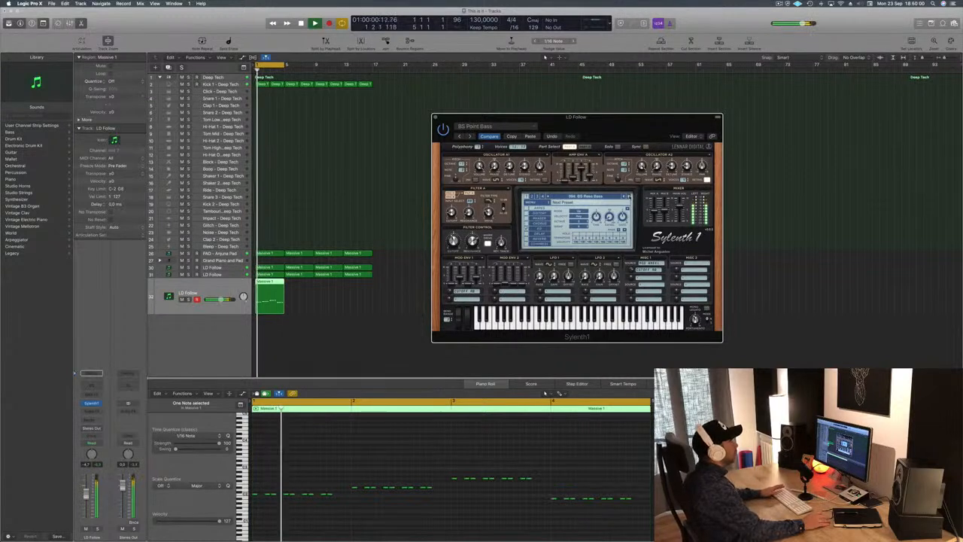
pyautogui.click(630, 196)
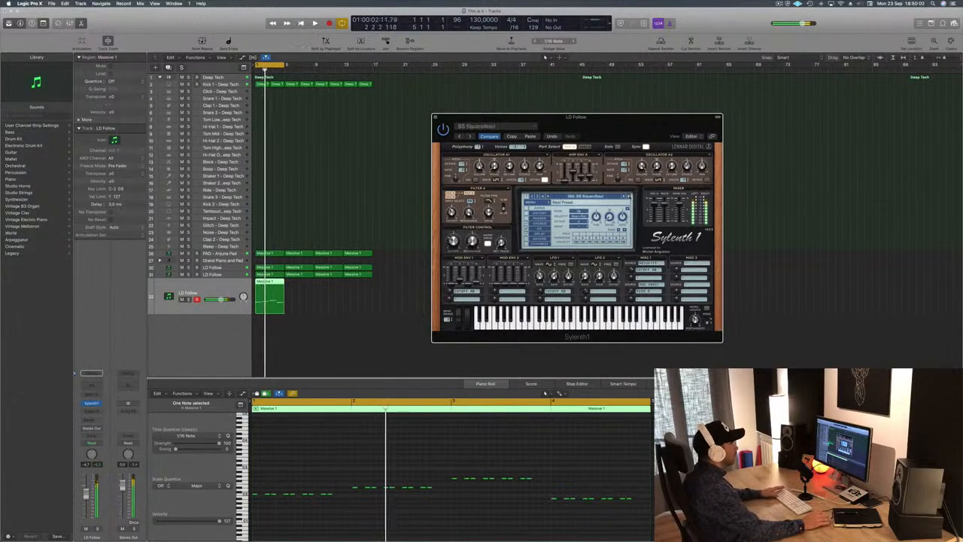
pyautogui.press('space')
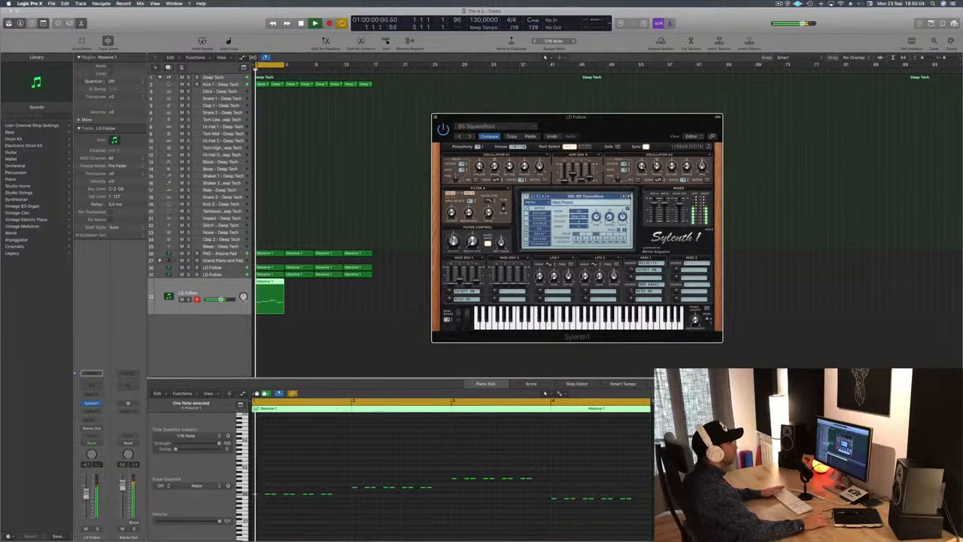
pyautogui.click(630, 197)
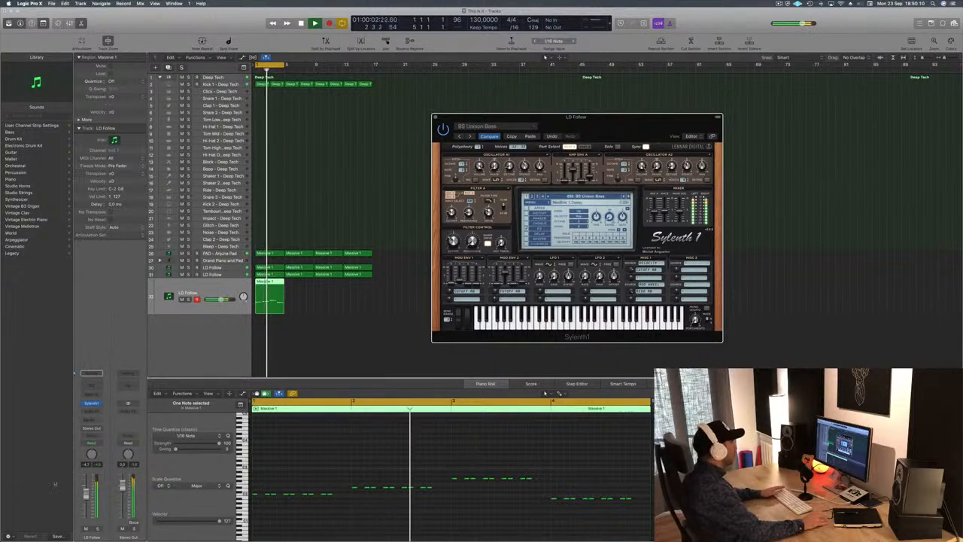
# Step: Lower the bass track's volume and tweak the Sylenth1 filter cutoff and drive over the loop, closing the synth window when done
pyautogui.moveTo(86, 497); pyautogui.dragTo(85, 513)
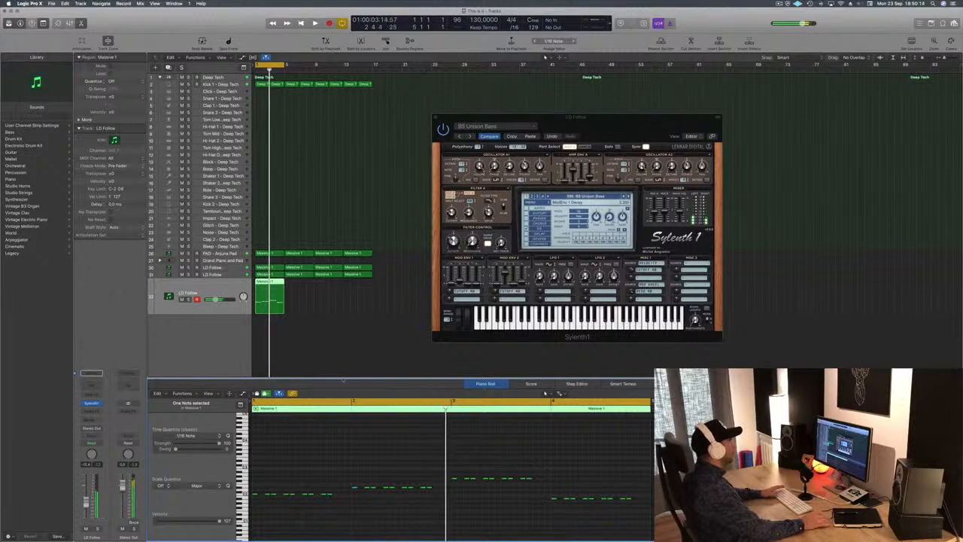
pyautogui.moveTo(454, 242); pyautogui.dragTo(454, 239)
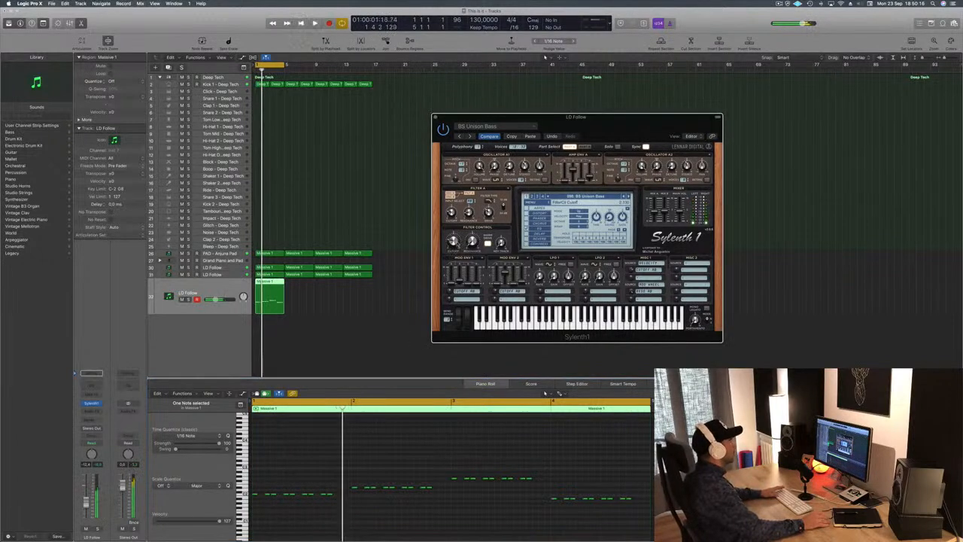
pyautogui.moveTo(86, 504); pyautogui.dragTo(85, 502)
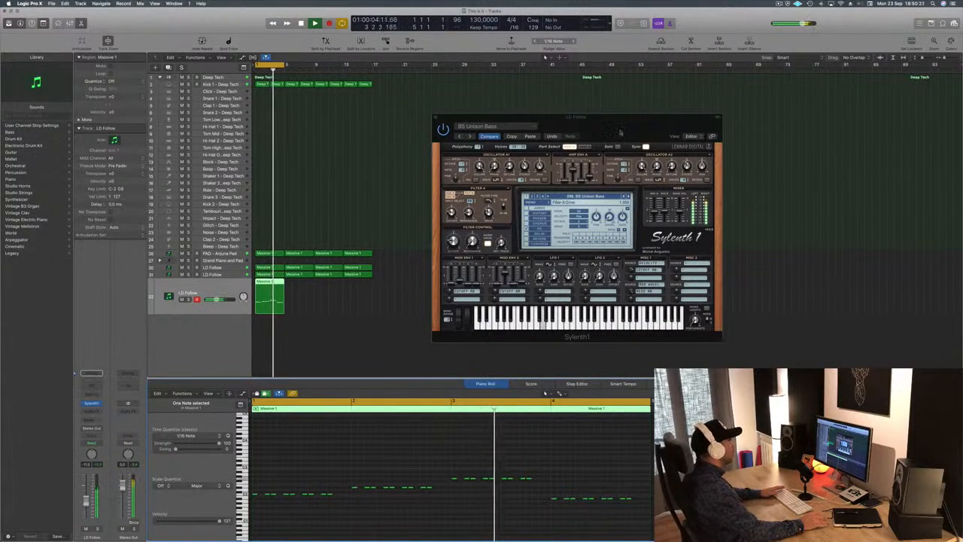
pyautogui.moveTo(472, 117); pyautogui.dragTo(486, 117)
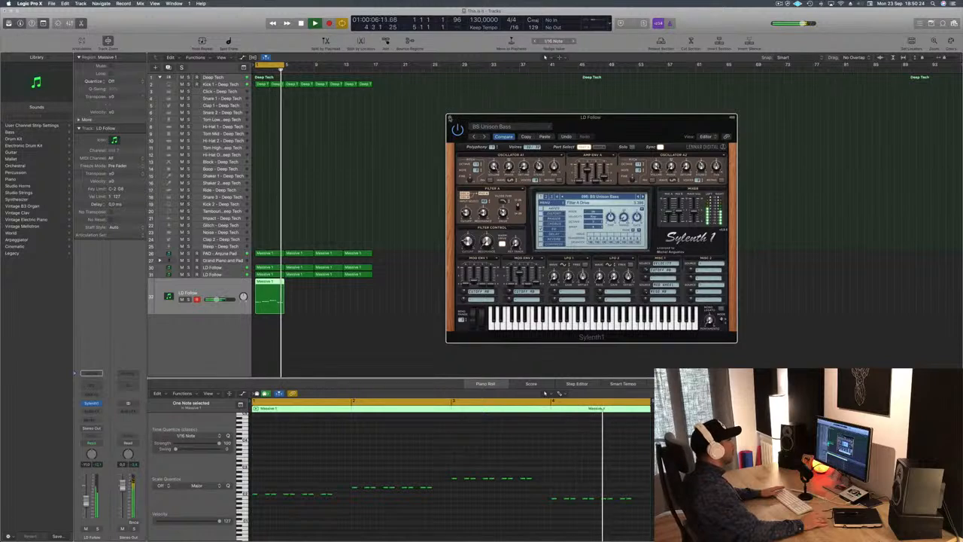
pyautogui.click(450, 118)
# Step: Stop playback and copy the edited four-bar bass region along its track until it fills all 16 bars
pyautogui.press('space')
pyautogui.moveTo(273, 290); pyautogui.dragTo(326, 291)
pyautogui.keyDown('shift'); pyautogui.click(265, 286); pyautogui.keyUp('shift')
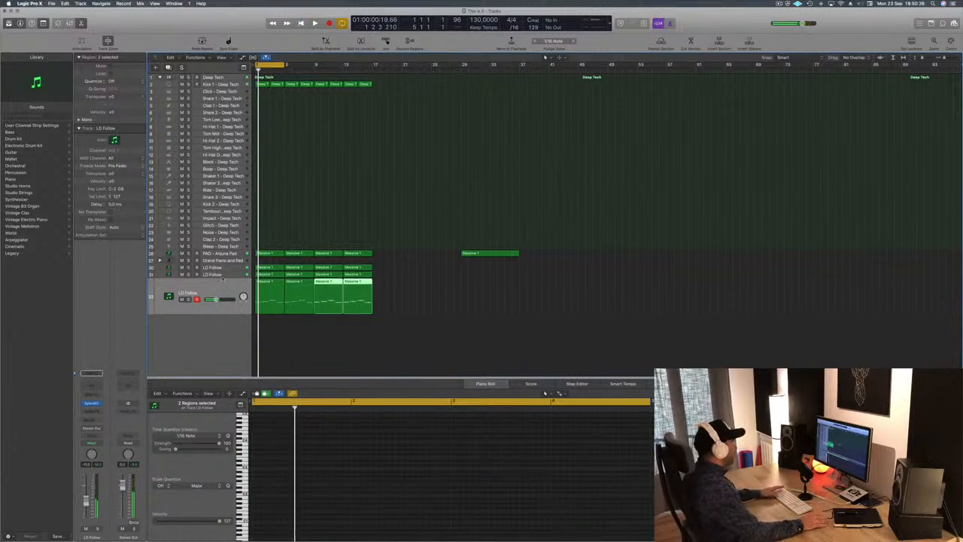
# Step: Solo the three LD Follow tracks to hear them together, clear the solos and play the full loop from the start
pyautogui.click(231, 275)
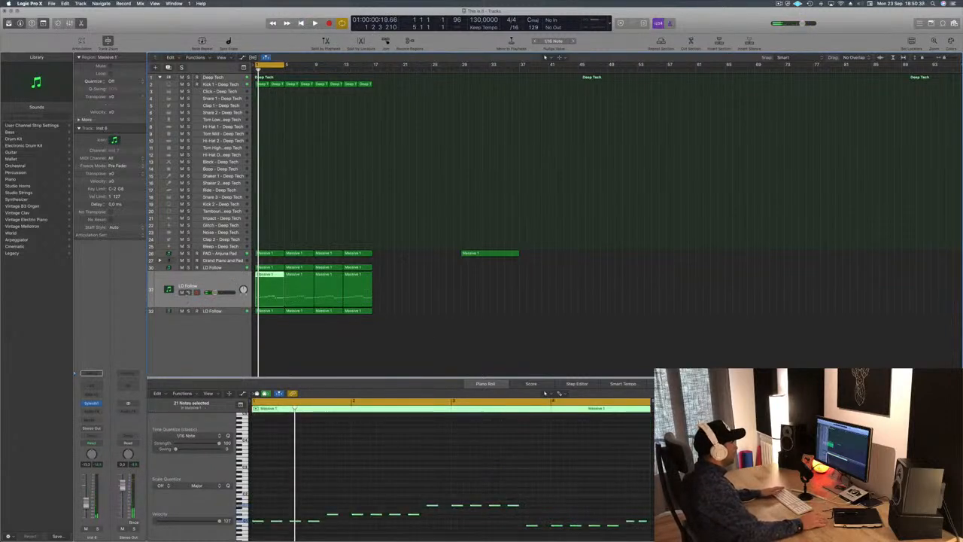
pyautogui.press('s')
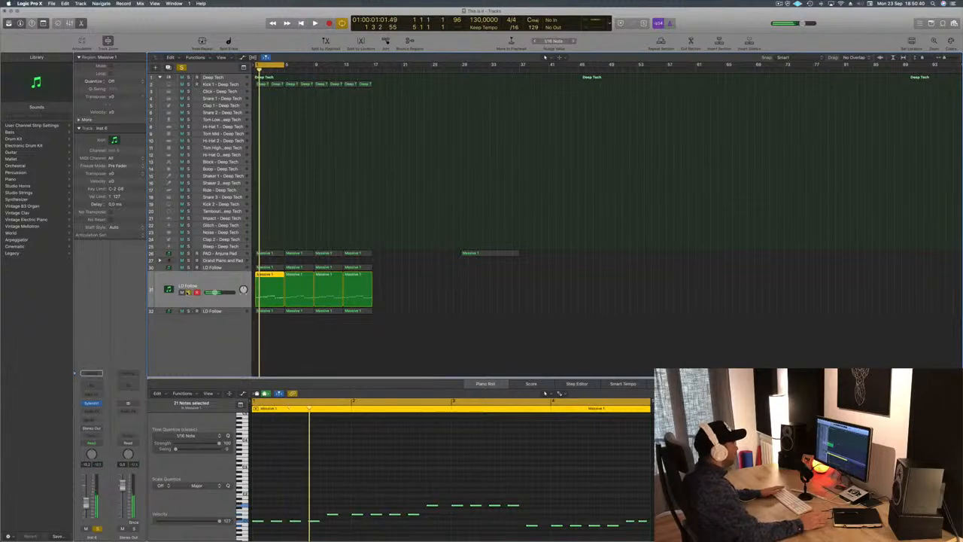
pyautogui.press('space')
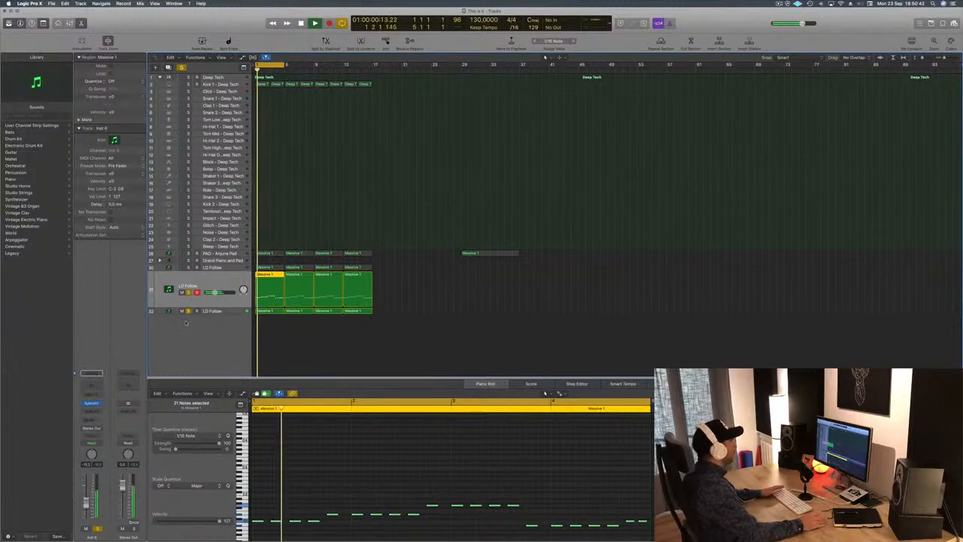
pyautogui.click(188, 268)
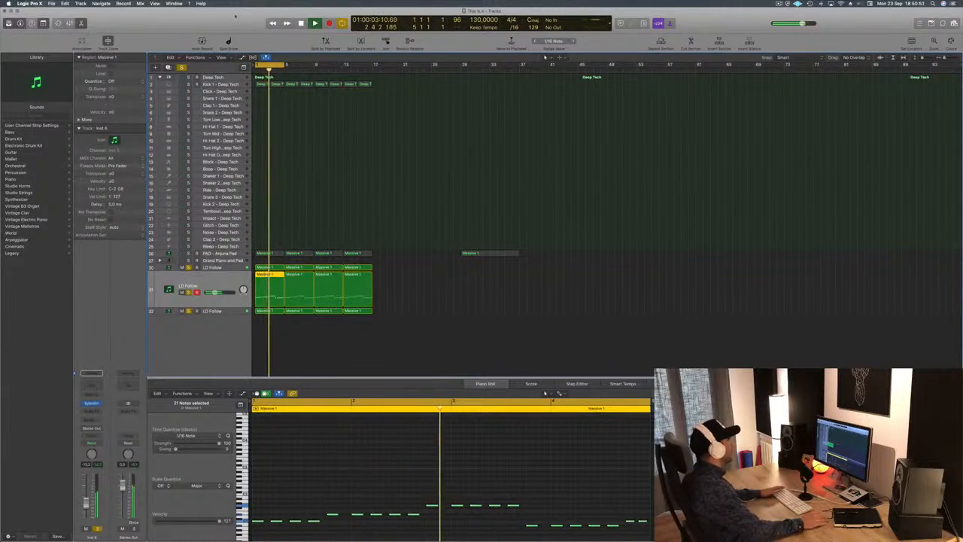
pyautogui.click(181, 67)
pyautogui.press('Return')
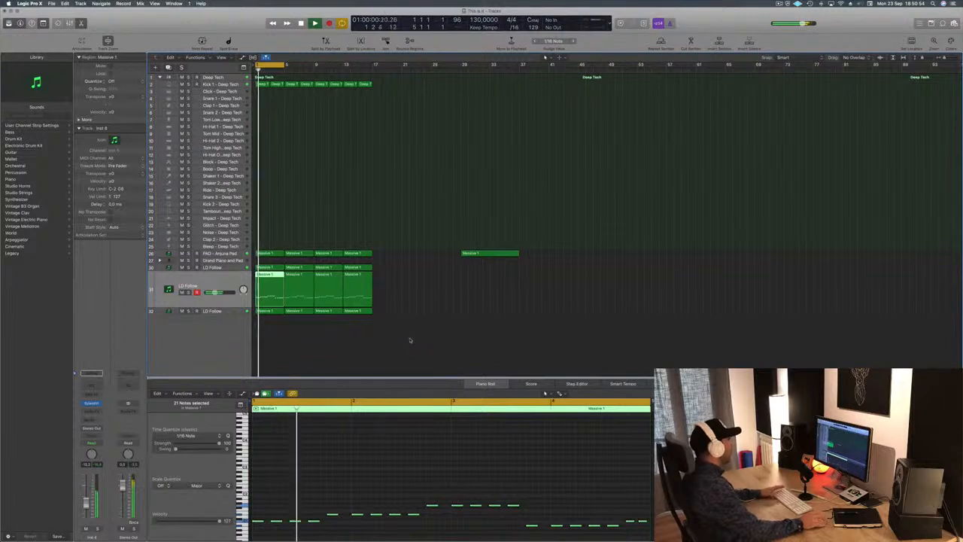
pyautogui.click(411, 339)
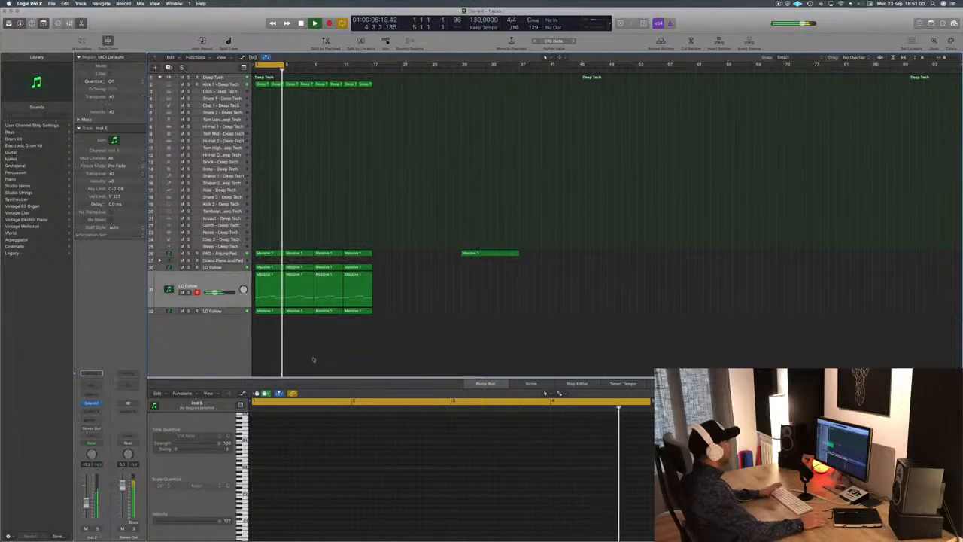
# Step: Duplicate the bass track with its Sylenth1 instrument and copy the first four-bar region onto the new track at bar 1
pyautogui.scroll(5, 306, 349)
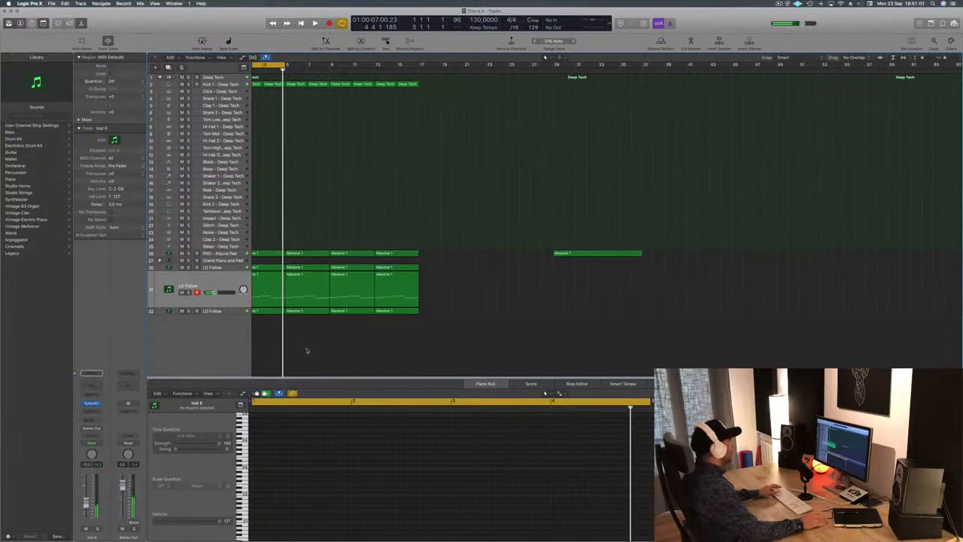
pyautogui.click(238, 313)
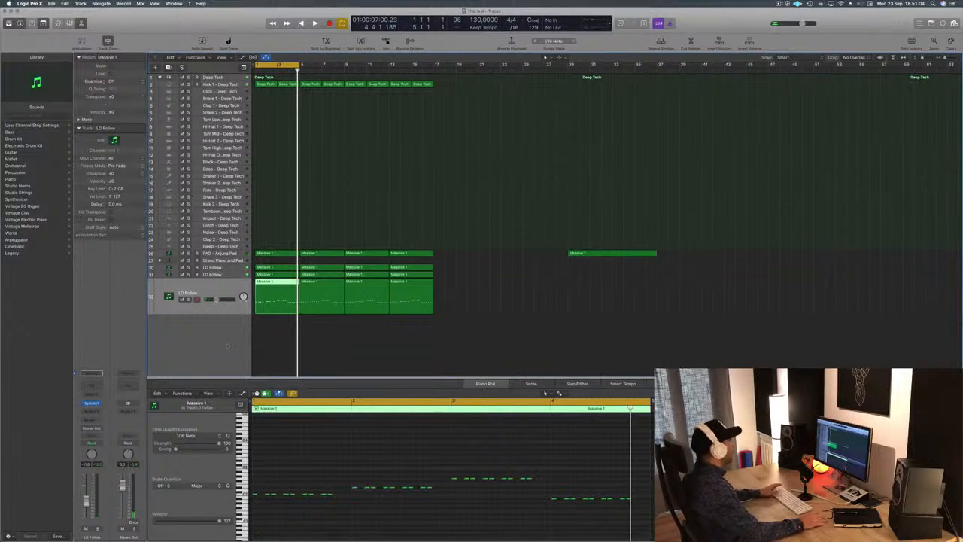
pyautogui.moveTo(214, 313); pyautogui.dragTo(214, 310)
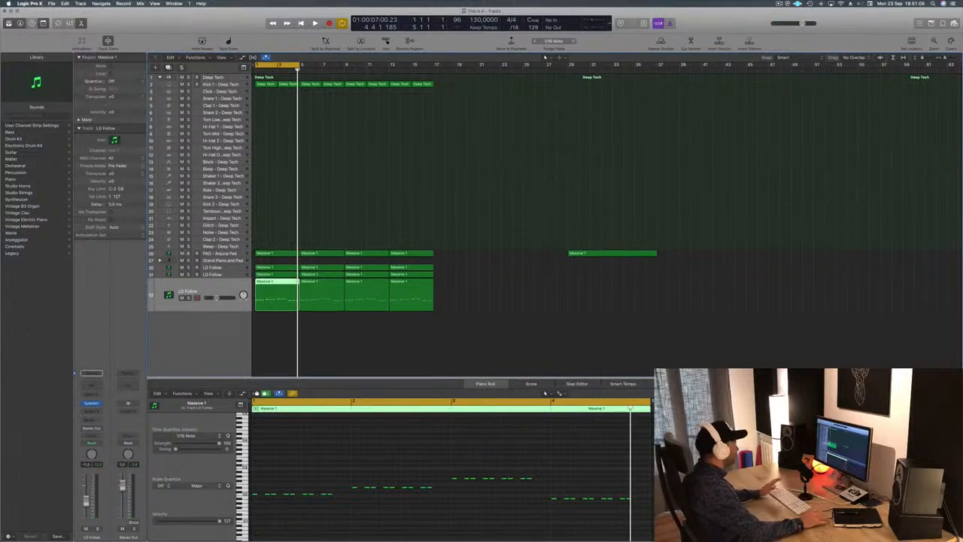
pyautogui.press('super+d')
pyautogui.click(280, 281)
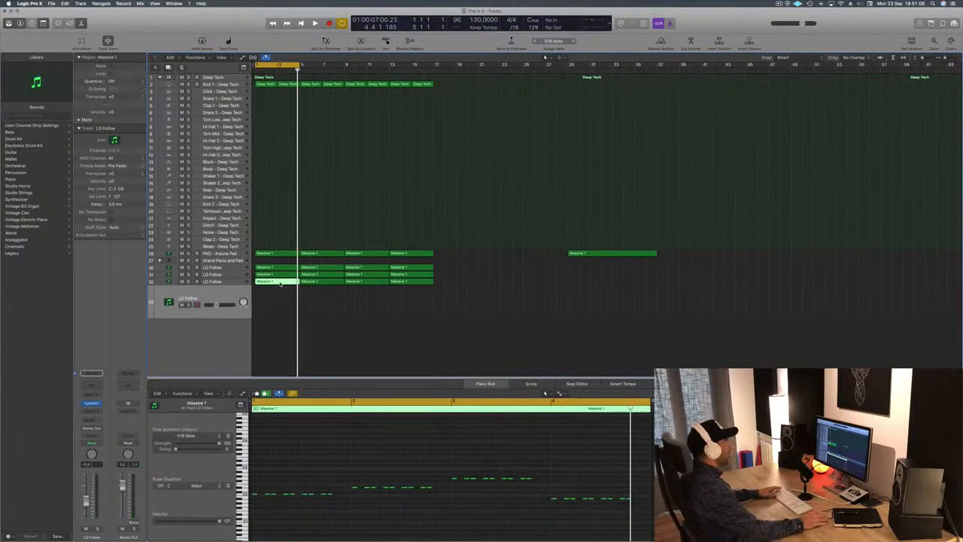
pyautogui.moveTo(282, 291); pyautogui.dragTo(280, 303)
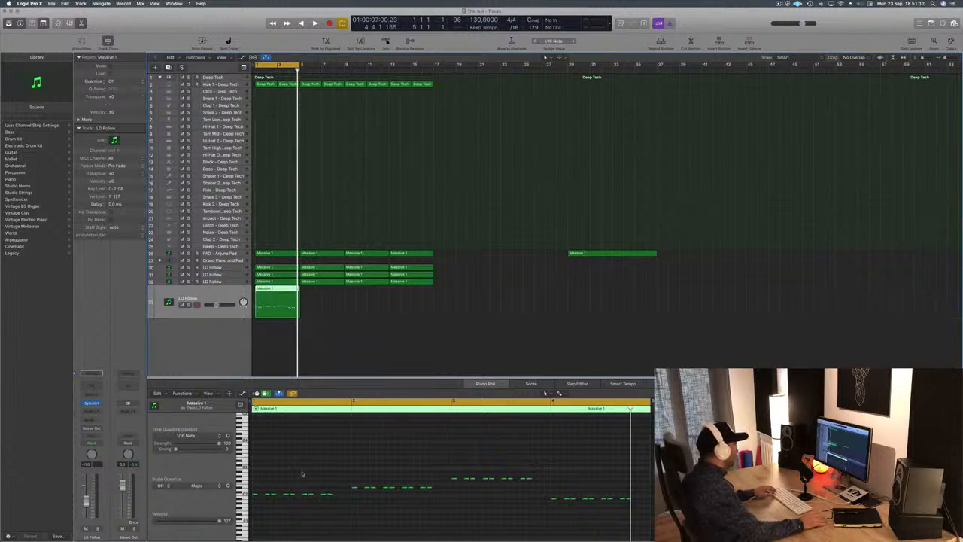
# Step: Shift the last pair of notes in each of the four bars of the copied region to the very end of its bar
pyautogui.click(326, 494)
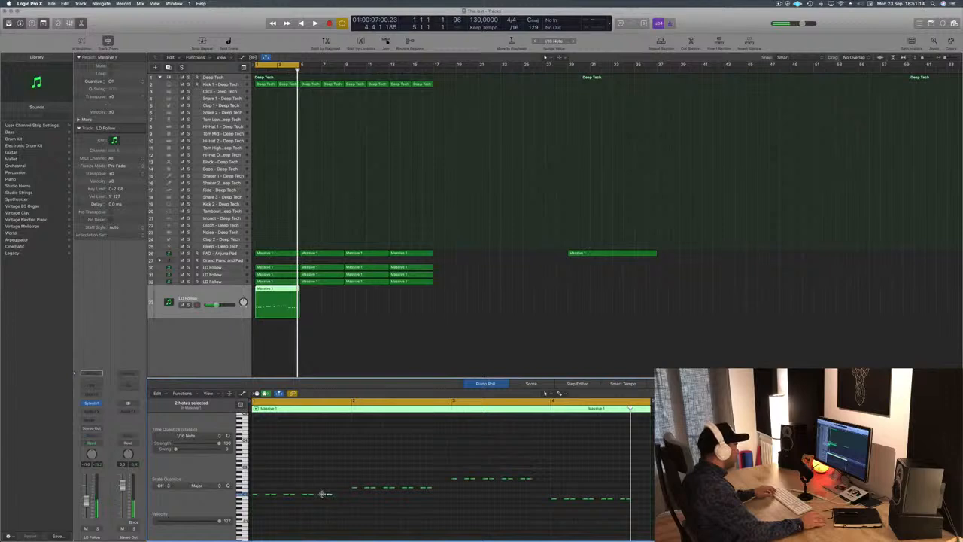
pyautogui.moveTo(324, 495); pyautogui.dragTo(343, 495)
pyautogui.click(423, 488)
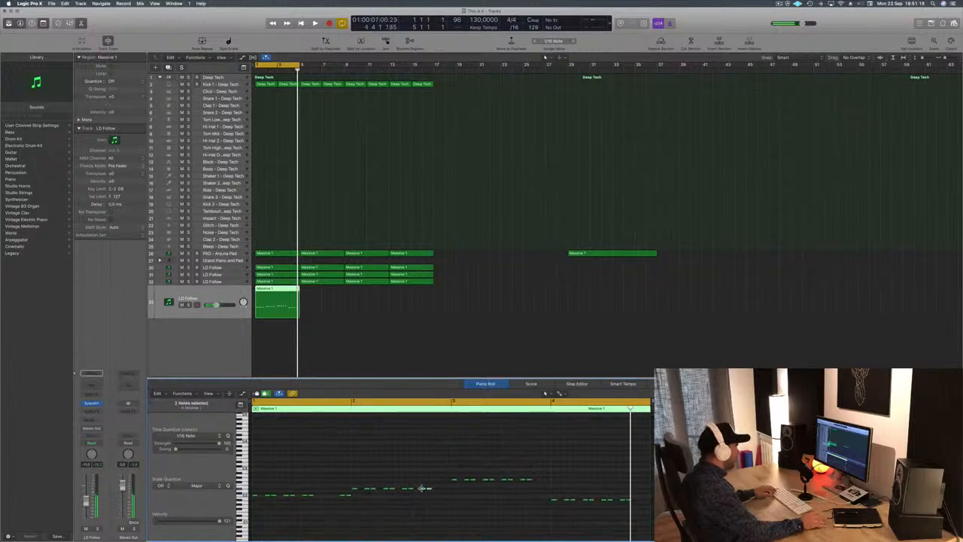
pyautogui.moveTo(423, 490); pyautogui.dragTo(442, 490)
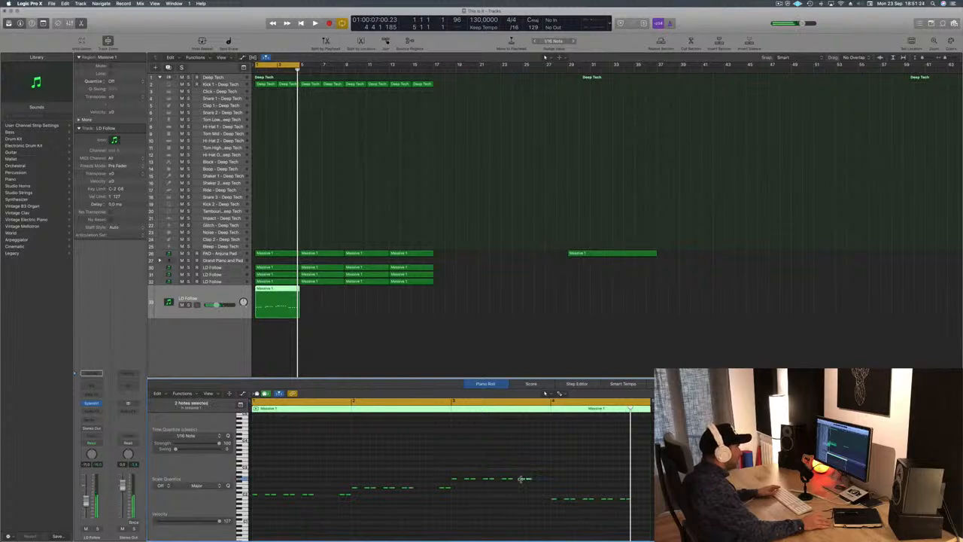
pyautogui.moveTo(525, 480); pyautogui.dragTo(542, 480)
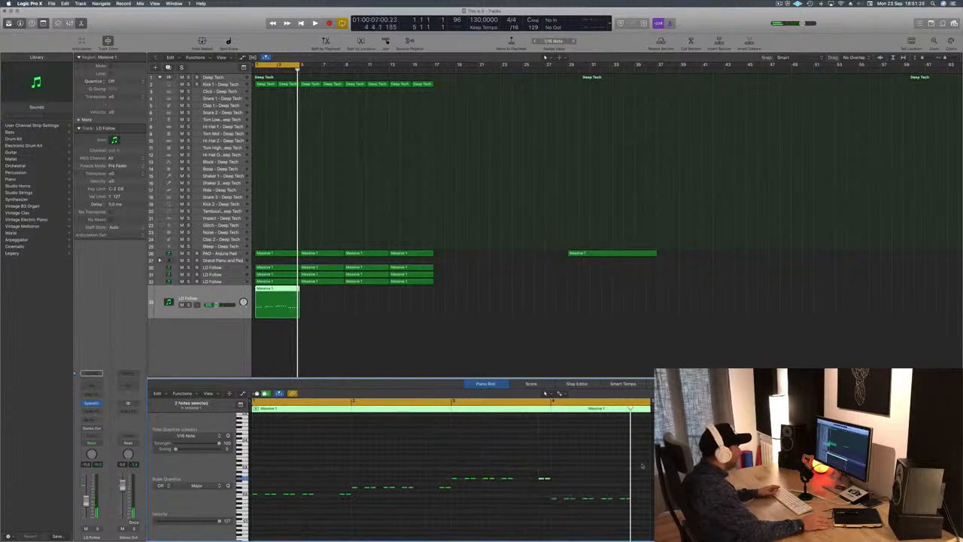
pyautogui.moveTo(623, 499); pyautogui.dragTo(630, 499)
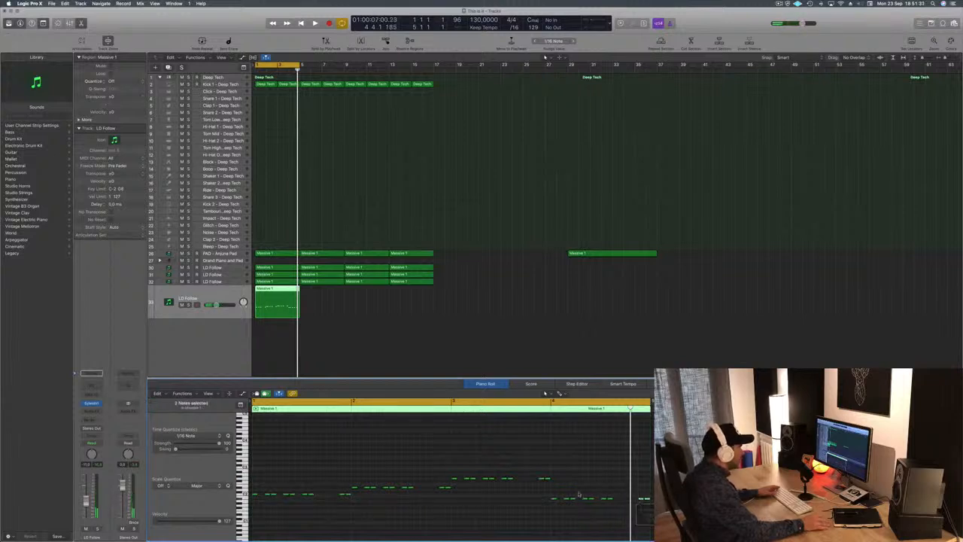
# Step: Delete all other notes in the copied region, keeping only the closing pair of each bar, and play the loop from the start
pyautogui.moveTo(331, 485); pyautogui.dragTo(255, 510)
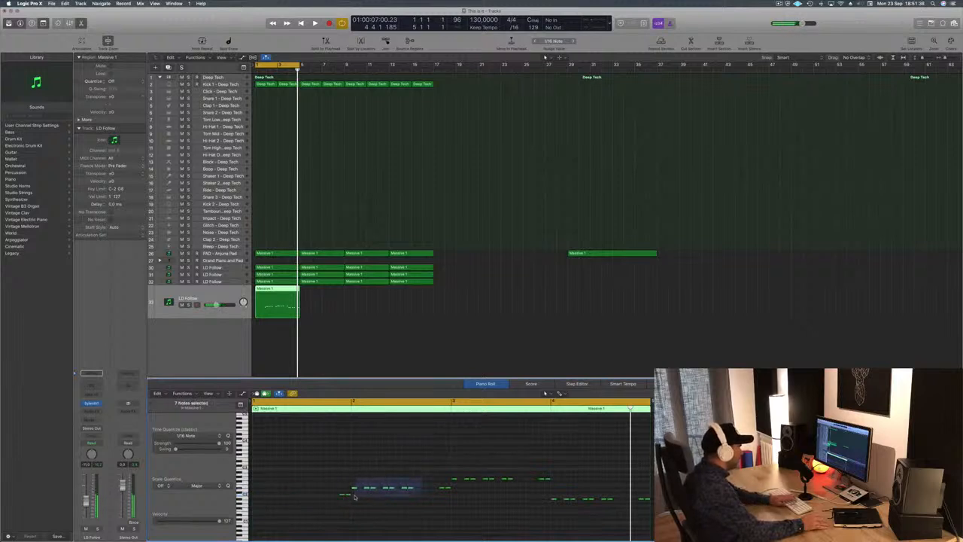
pyautogui.moveTo(514, 479); pyautogui.dragTo(518, 481)
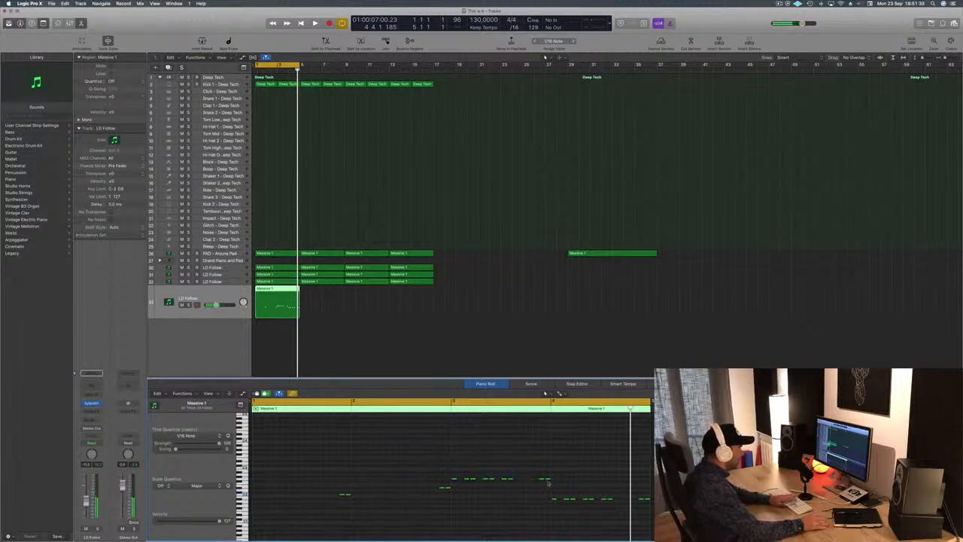
pyautogui.moveTo(621, 509); pyautogui.dragTo(611, 504)
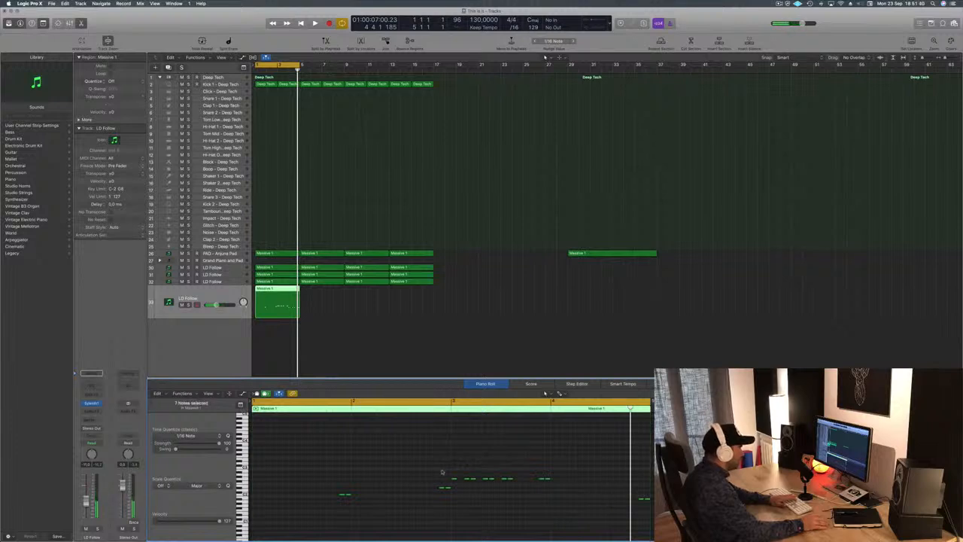
pyautogui.press('Delete')
pyautogui.press('space')
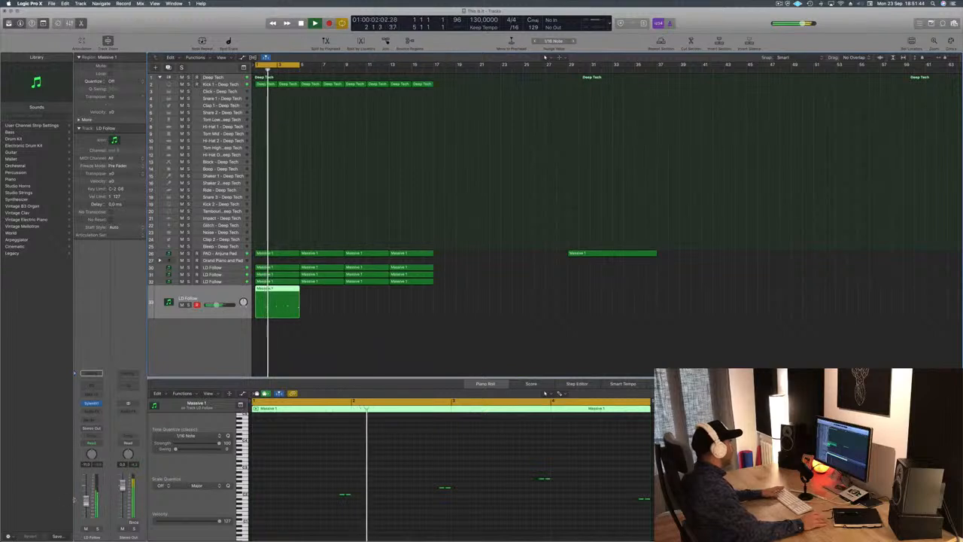
pyautogui.press('Return')
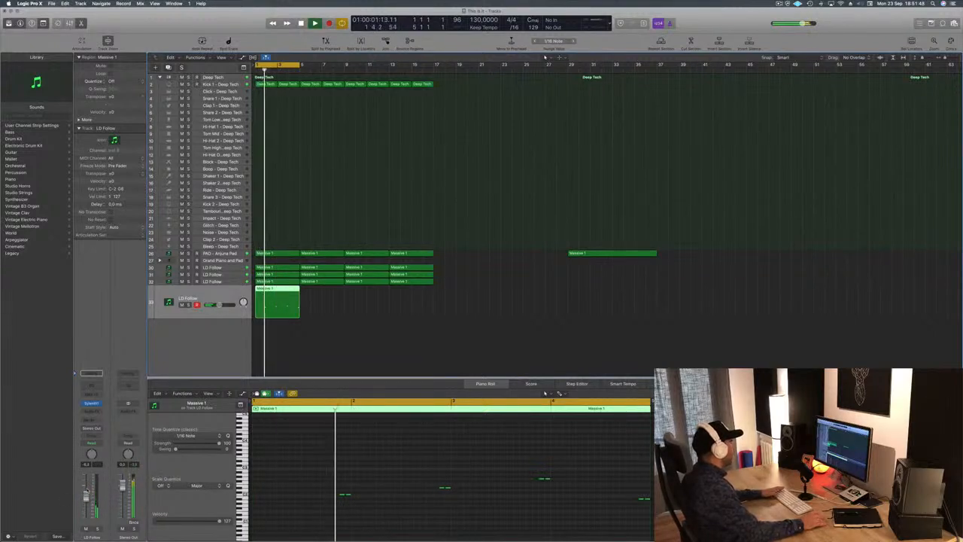
# Step: Open the new track's Sylenth1 and audition presets through BS WetSub, PD ChillPad and KEY Icicle, settling on BS AcBass
pyautogui.press('v')
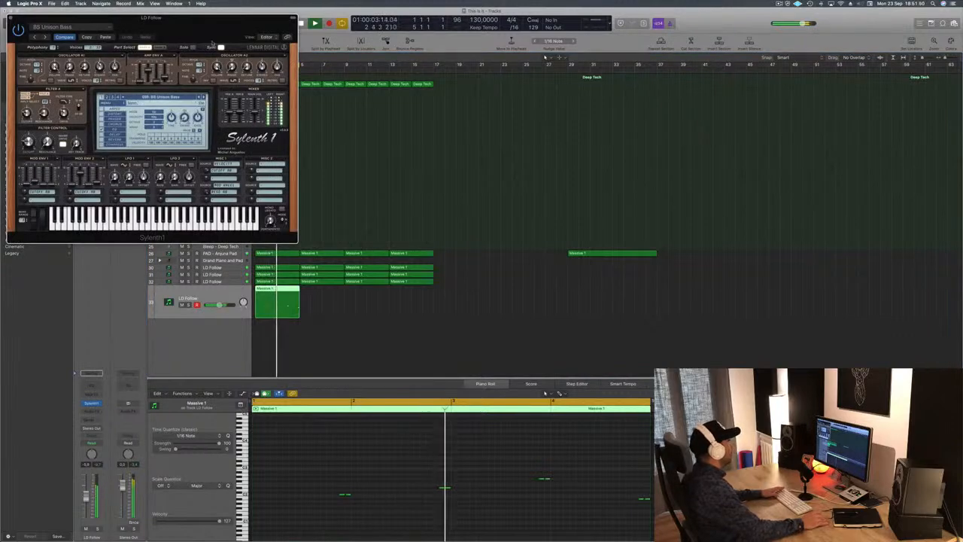
pyautogui.moveTo(250, 31); pyautogui.dragTo(729, 171)
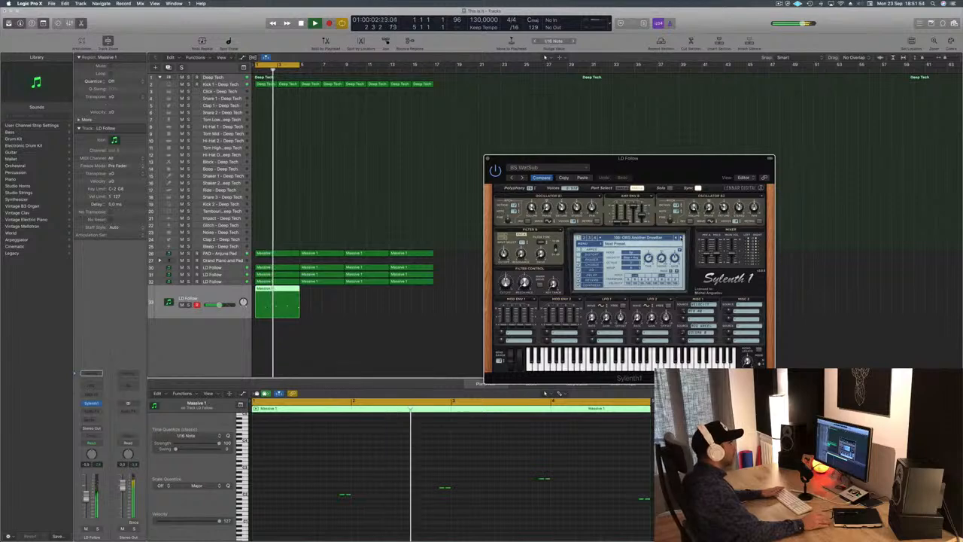
pyautogui.click(682, 238)
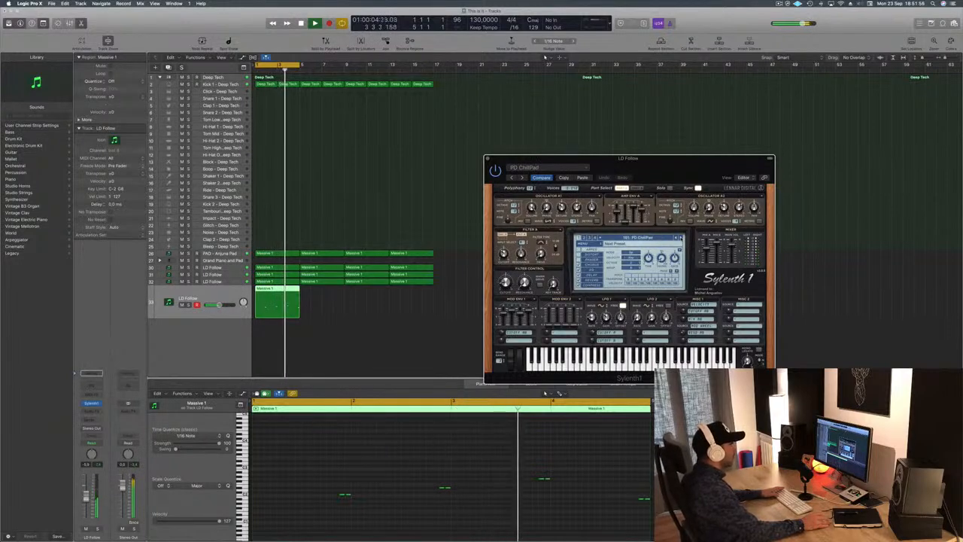
pyautogui.click(659, 239)
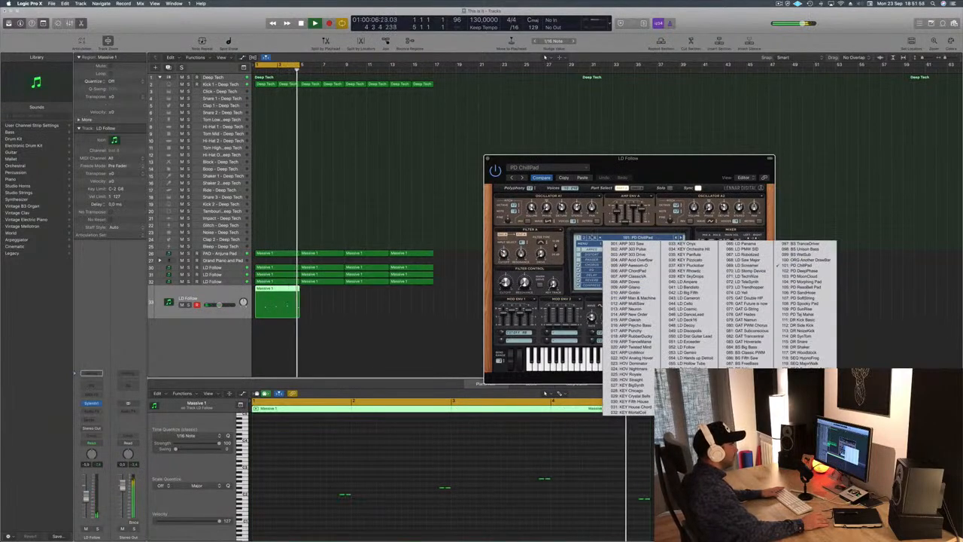
pyautogui.click(591, 238)
pyautogui.click(639, 238)
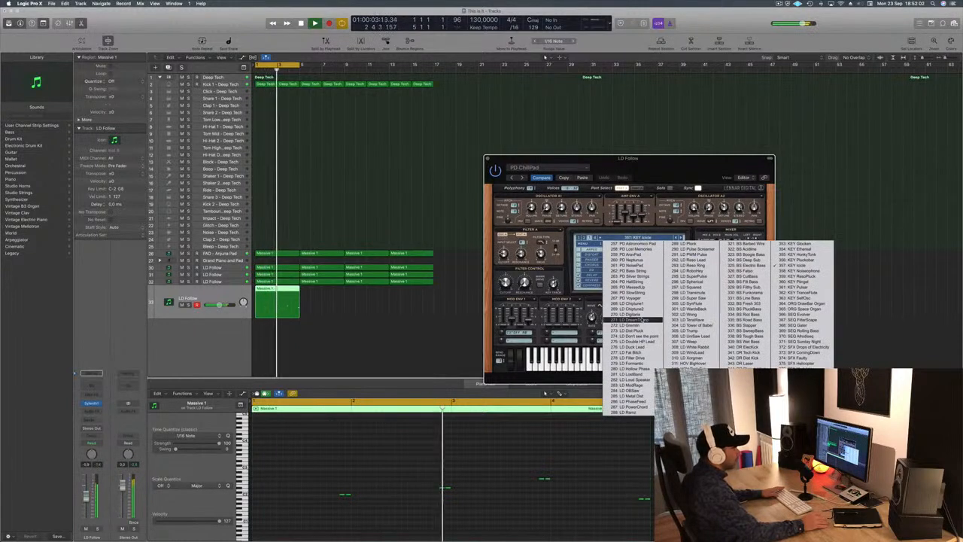
pyautogui.click(689, 412)
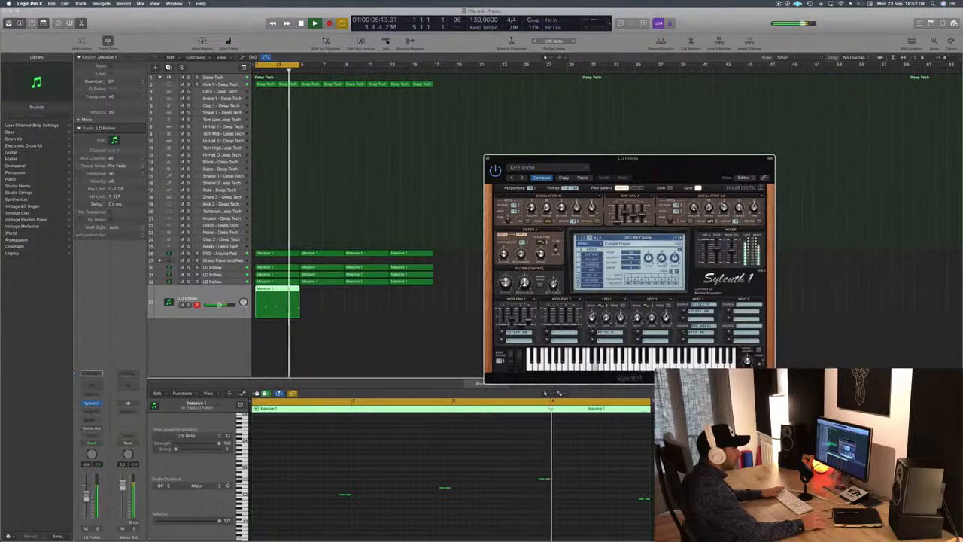
# Step: Copy the new track's four-bar region across all 16 bars and advance its synth preset past BS Barbed Wire
pyautogui.moveTo(676, 158); pyautogui.dragTo(661, 159)
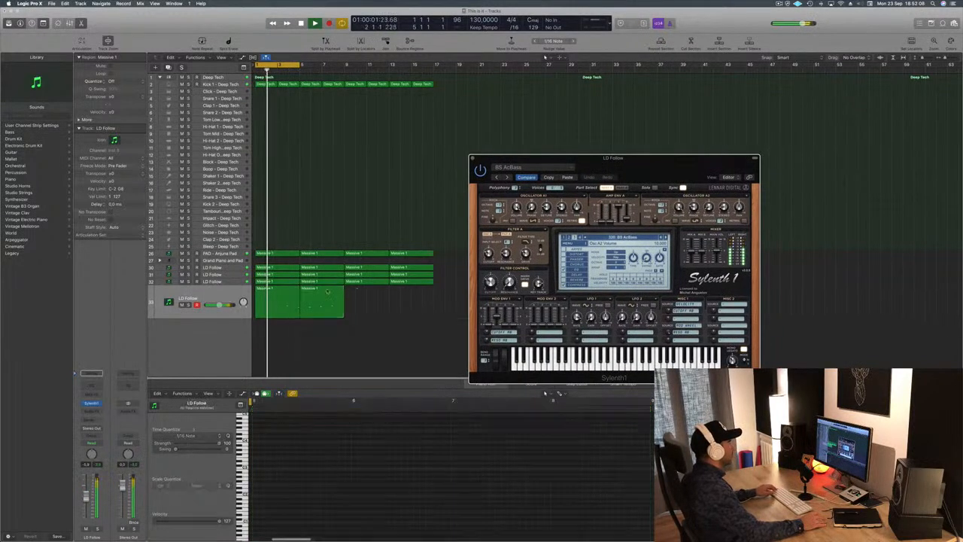
pyautogui.moveTo(286, 290); pyautogui.dragTo(371, 295)
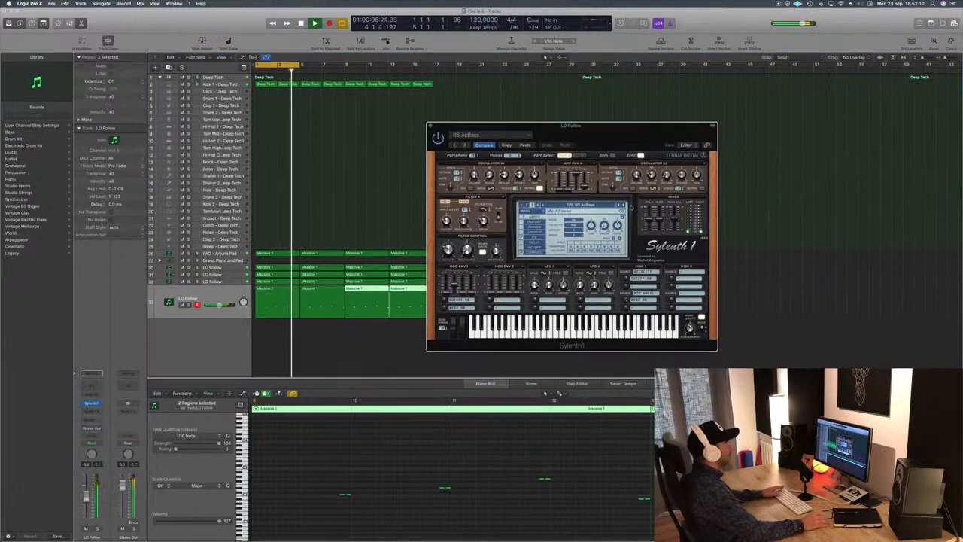
pyautogui.click(623, 206)
pyautogui.click(624, 205)
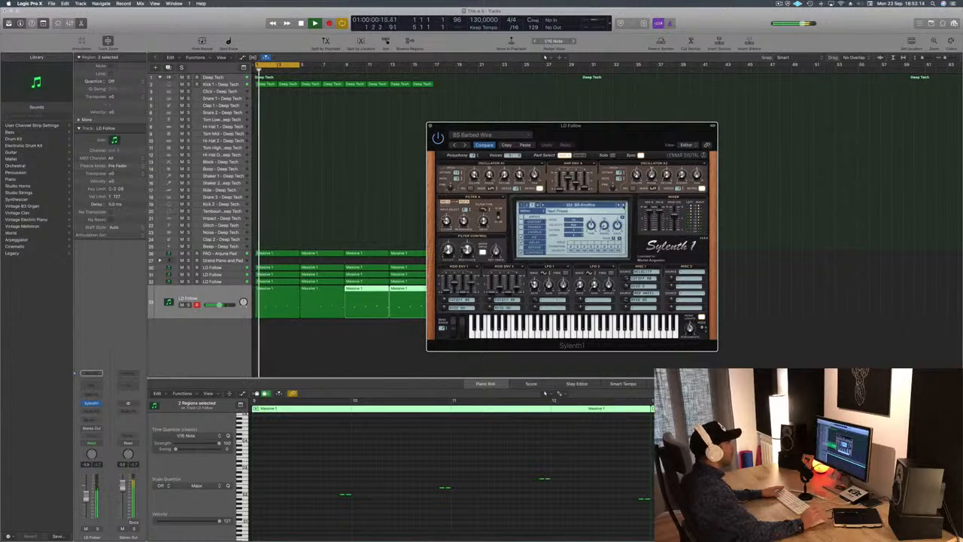
# Step: Advance the Sylenth1 preset to BS Deep Sub and extend the cycle range to cover all 16 bars
pyautogui.click(623, 206)
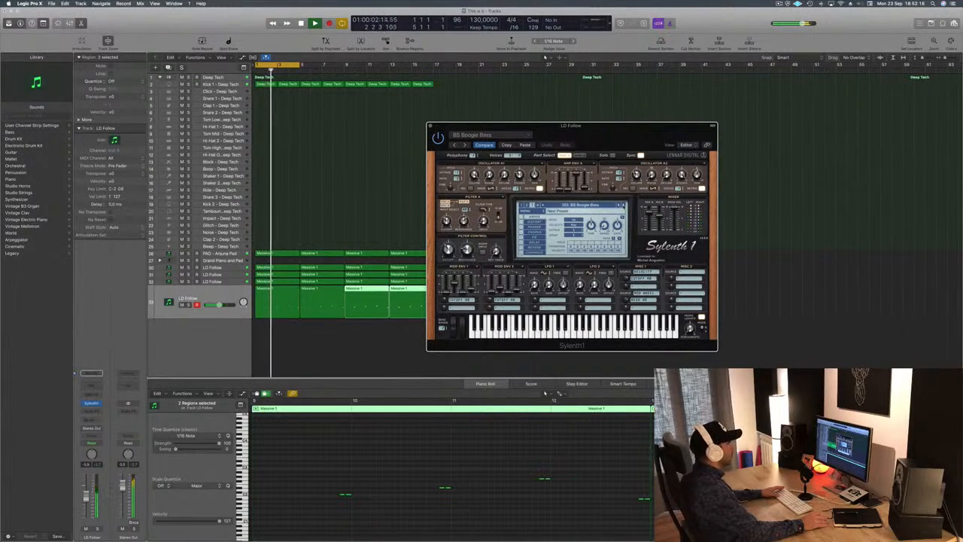
pyautogui.click(624, 206)
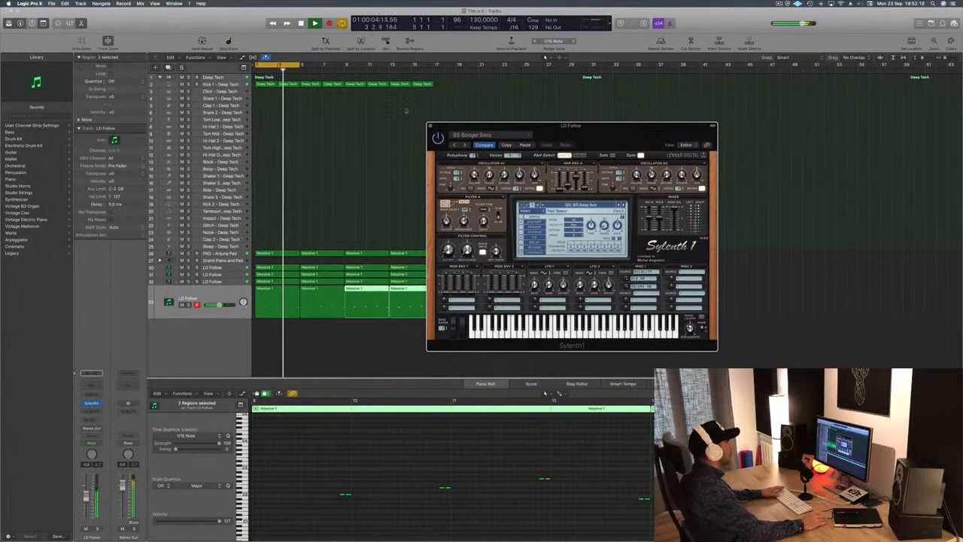
pyautogui.moveTo(300, 65); pyautogui.dragTo(435, 78)
# Step: Audition the bass presets following BS Deep Sub, including BS Fatso, up to BS Filt Bass
pyautogui.click(623, 205)
pyautogui.click(624, 205)
pyautogui.click(624, 205)
pyautogui.click(624, 204)
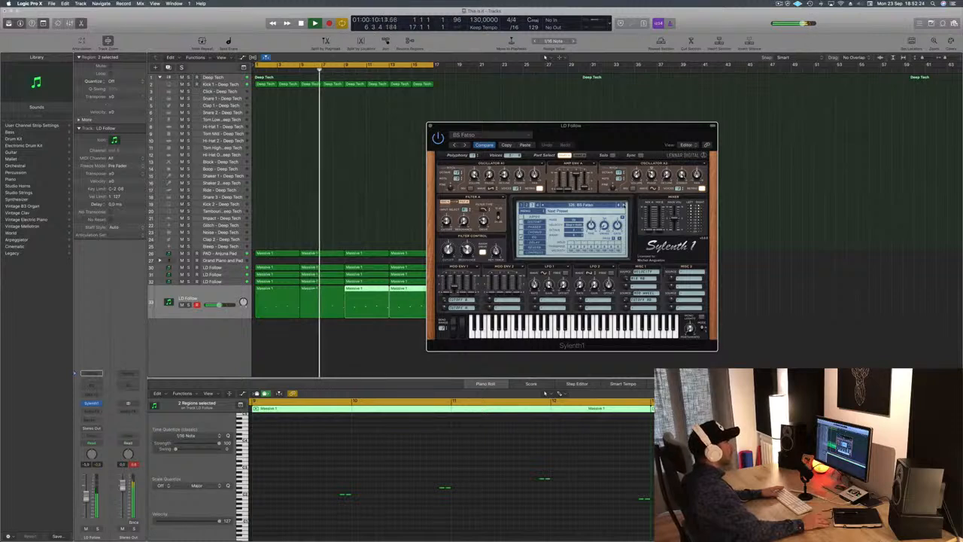
pyautogui.click(624, 205)
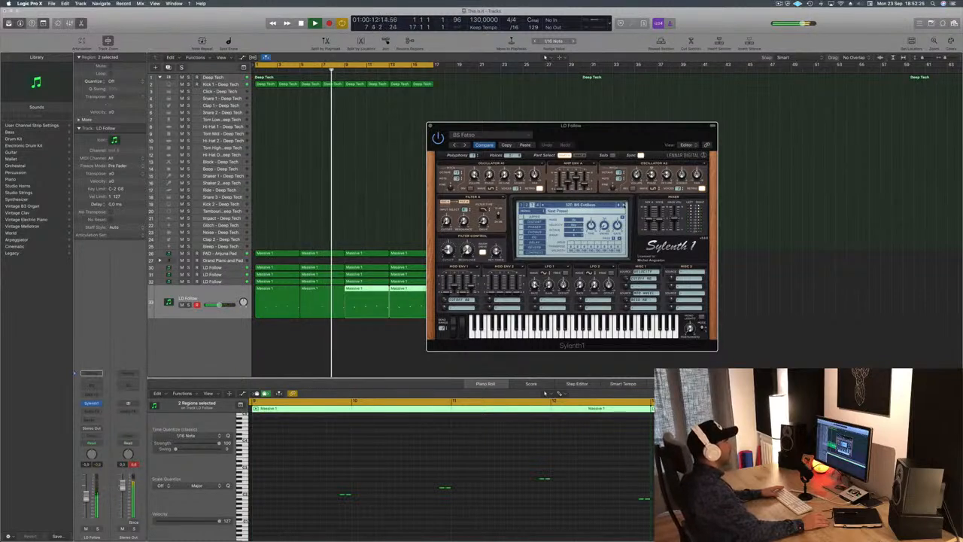
pyautogui.click(623, 205)
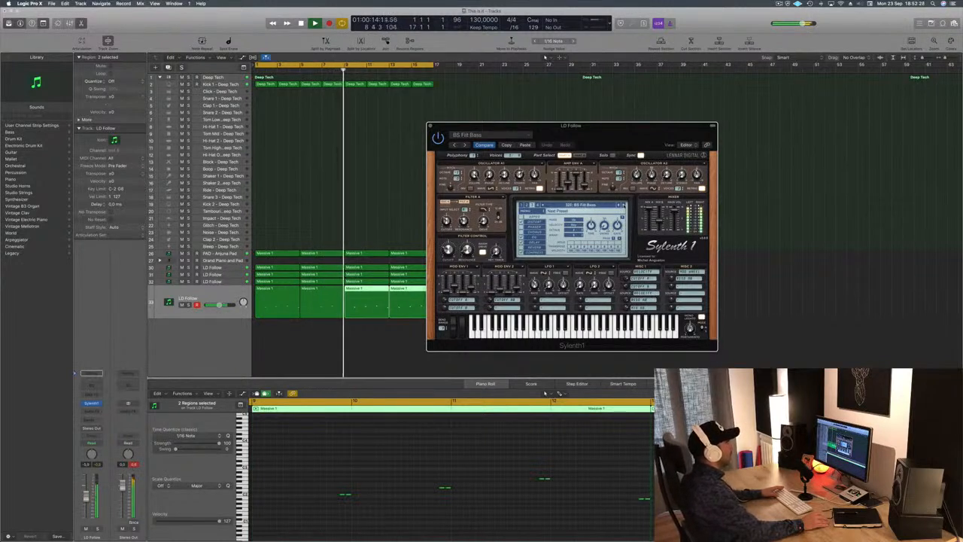
# Step: Load the 303 Doubled preset and audition the 303 sounds after it, continuing through BS AcBass to BS Barbed Wire
pyautogui.click(576, 204)
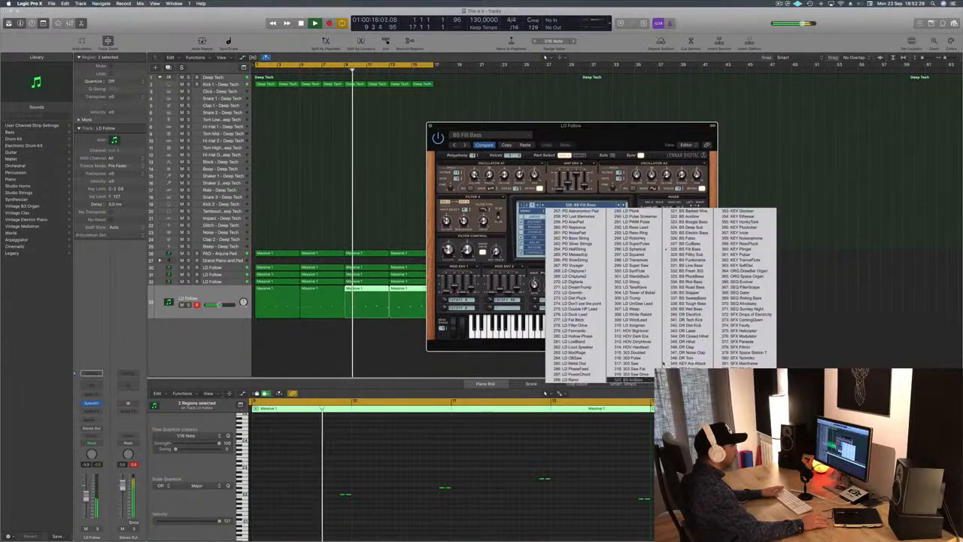
pyautogui.click(632, 351)
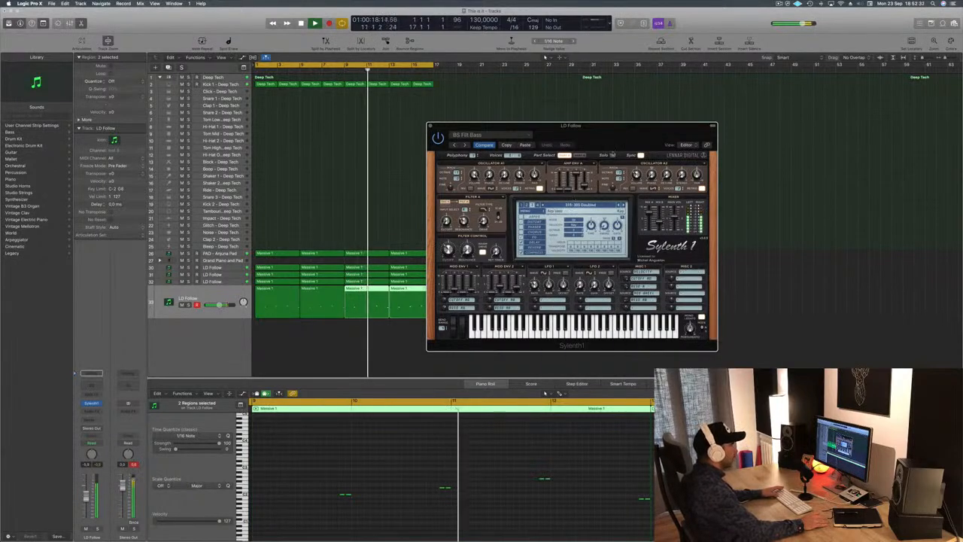
pyautogui.click(623, 205)
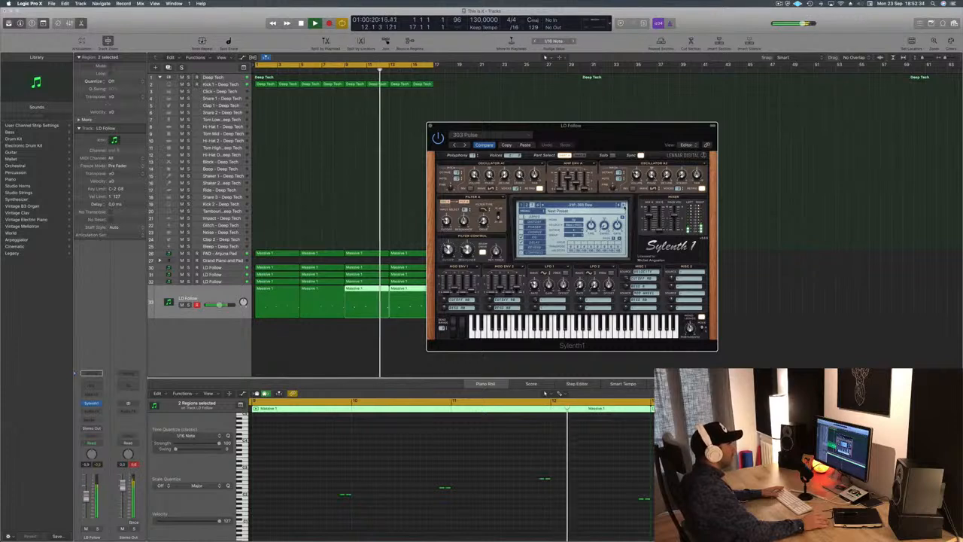
pyautogui.click(623, 204)
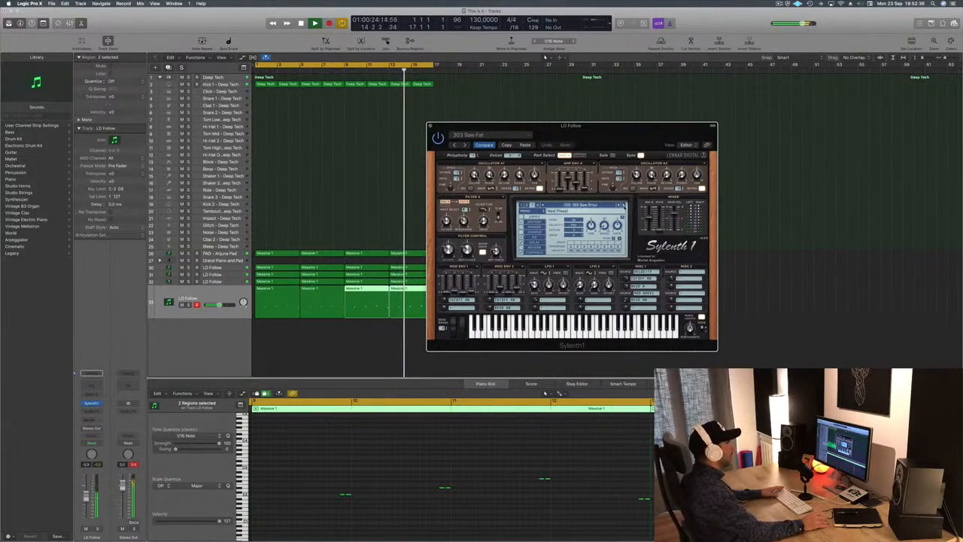
pyautogui.click(623, 204)
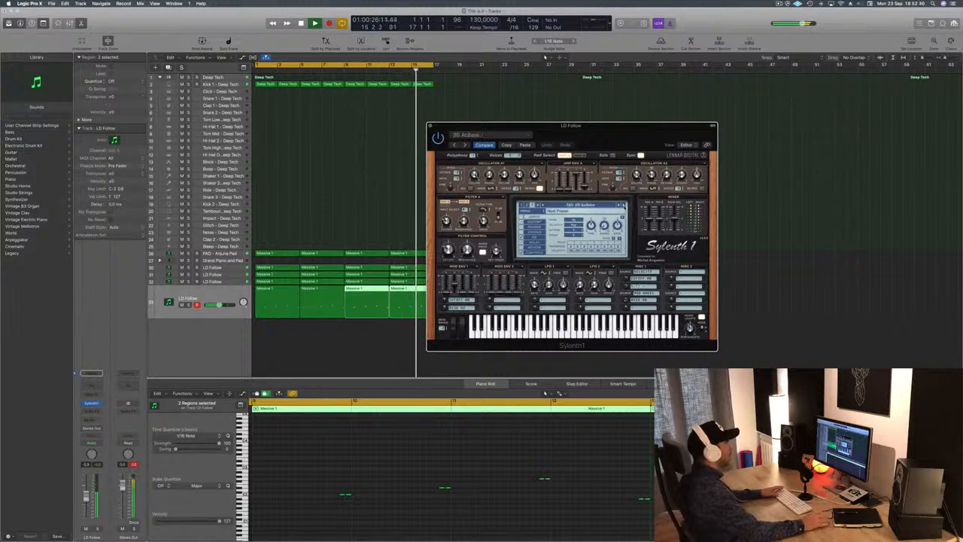
pyautogui.click(623, 205)
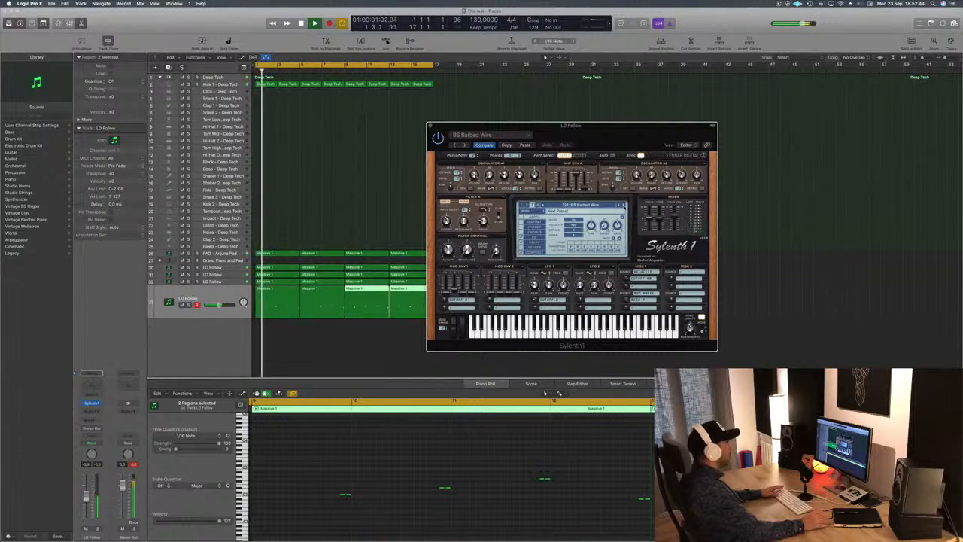
# Step: Step through the BS presets again, settle on BS CutBass for the accent track and lower the track's volume slightly
pyautogui.click(622, 204)
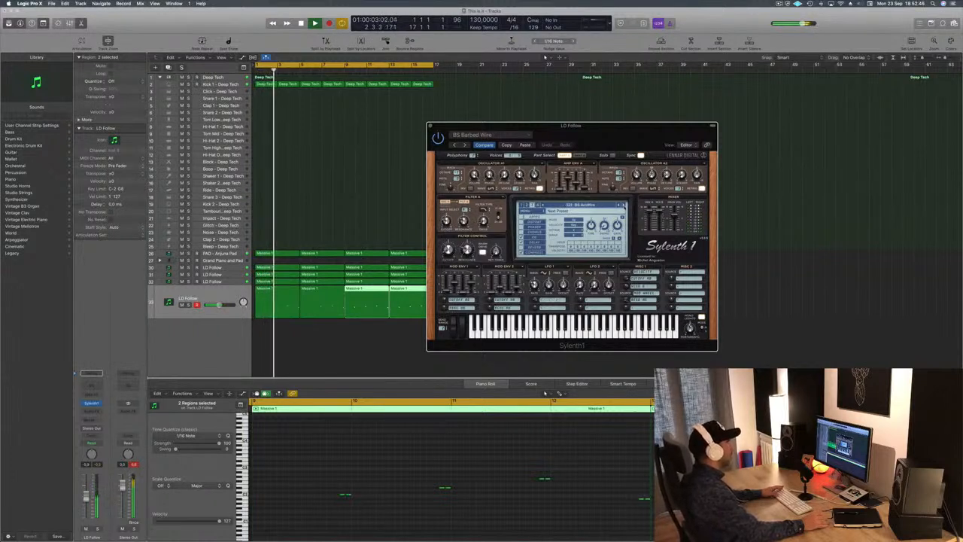
pyautogui.click(623, 205)
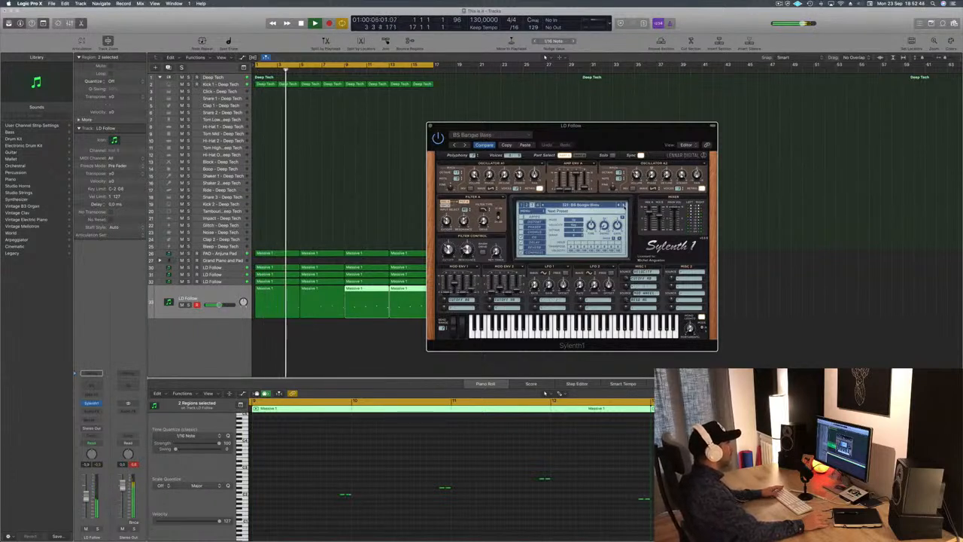
pyautogui.click(623, 205)
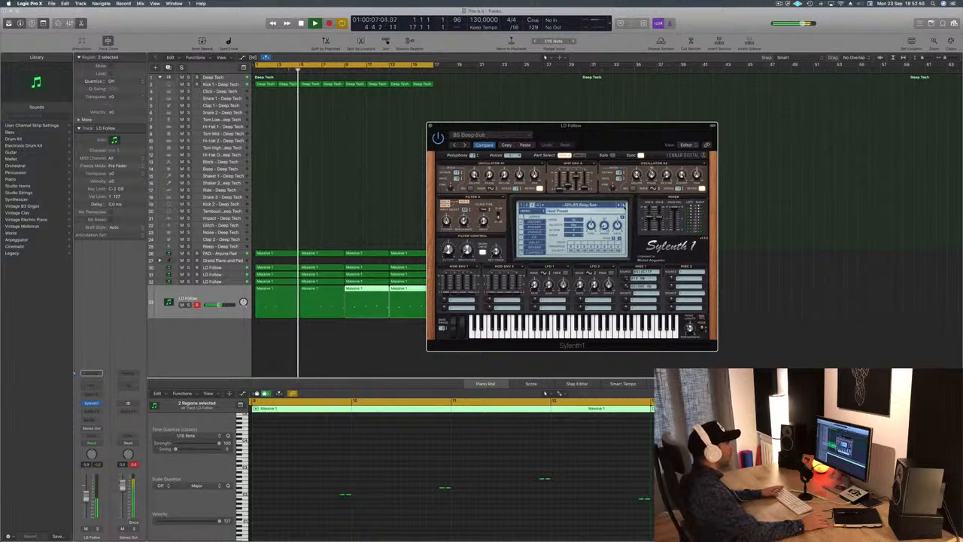
pyautogui.click(623, 205)
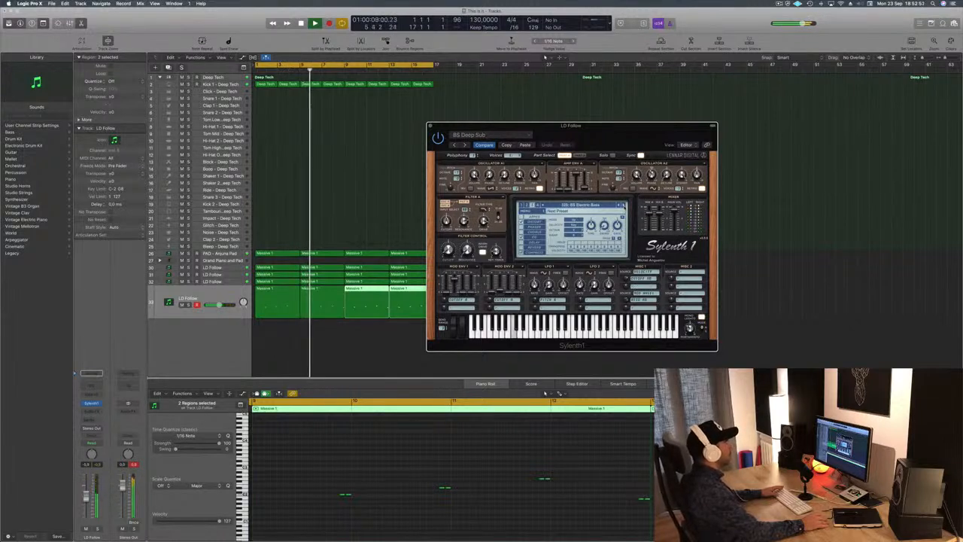
pyautogui.click(623, 205)
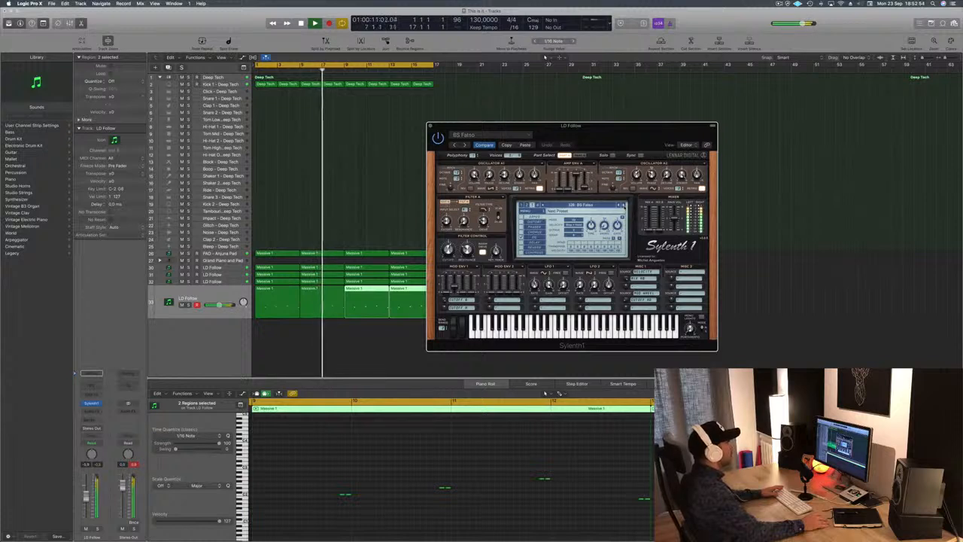
pyautogui.click(622, 205)
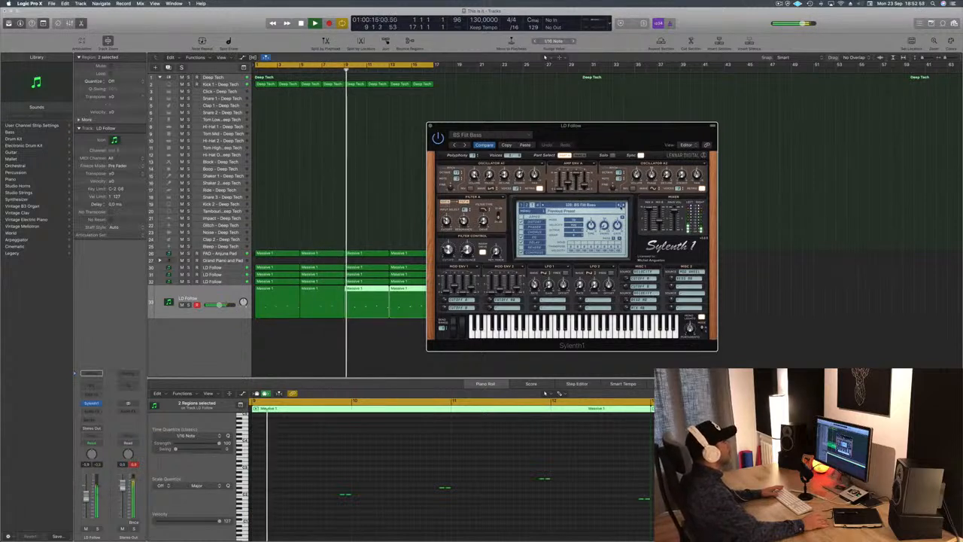
pyautogui.click(623, 205)
pyautogui.moveTo(624, 131); pyautogui.dragTo(641, 124)
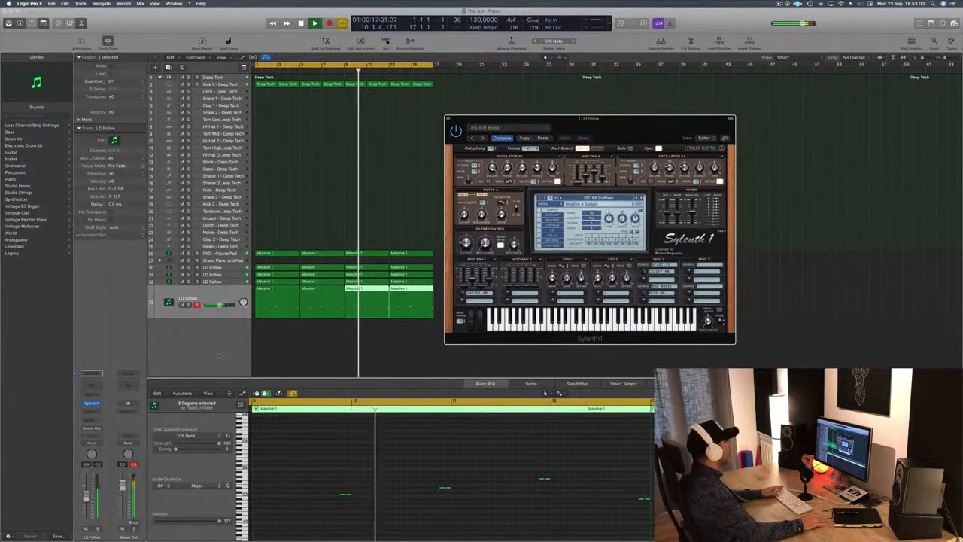
pyautogui.moveTo(86, 501); pyautogui.dragTo(87, 506)
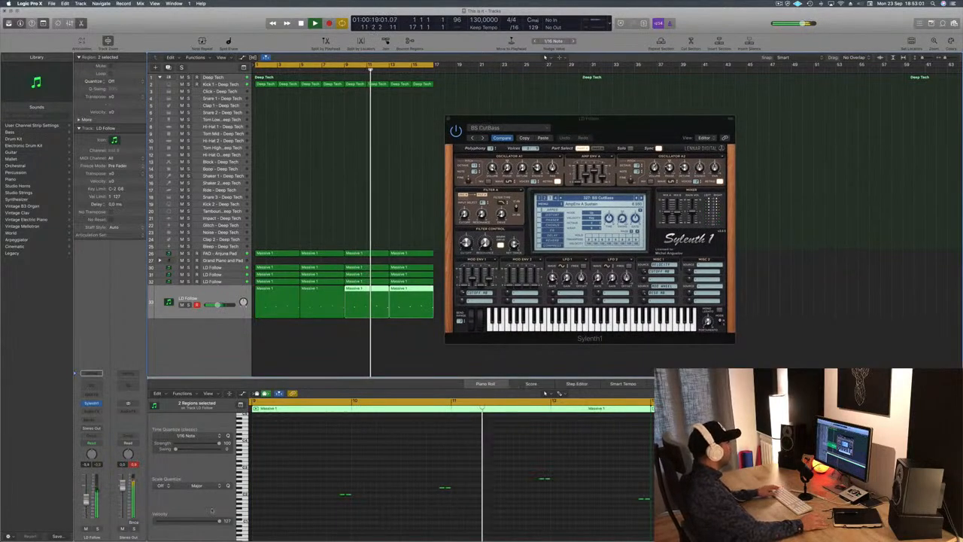
# Step: Duplicate the closing note pair of bar 4 in the accent track's first region so the bar ends with four notes
pyautogui.click(325, 479)
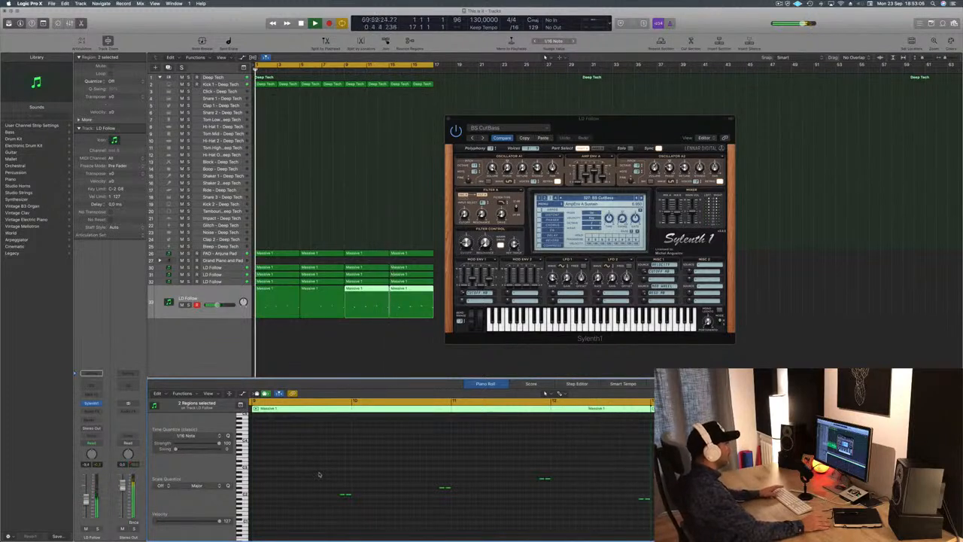
pyautogui.press('Return')
pyautogui.click(287, 284)
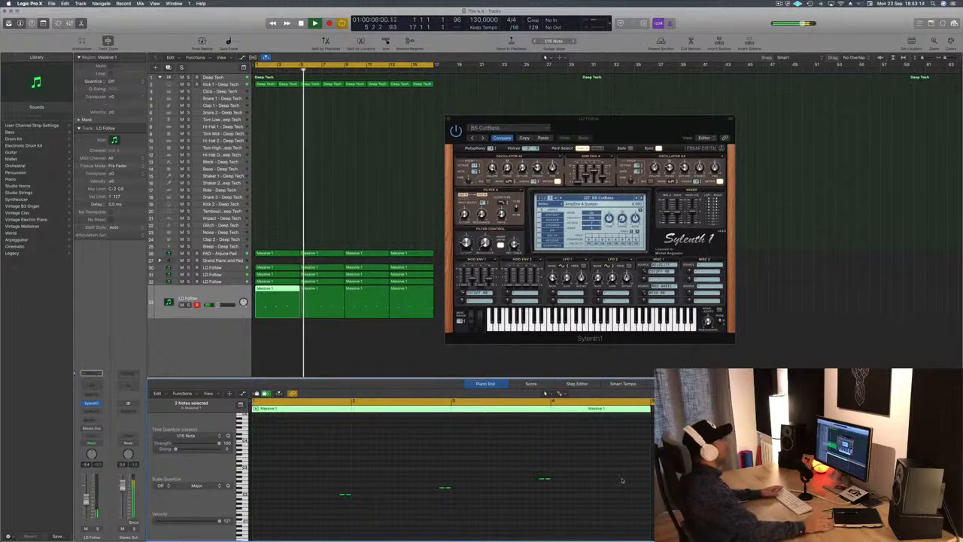
pyautogui.press('Return')
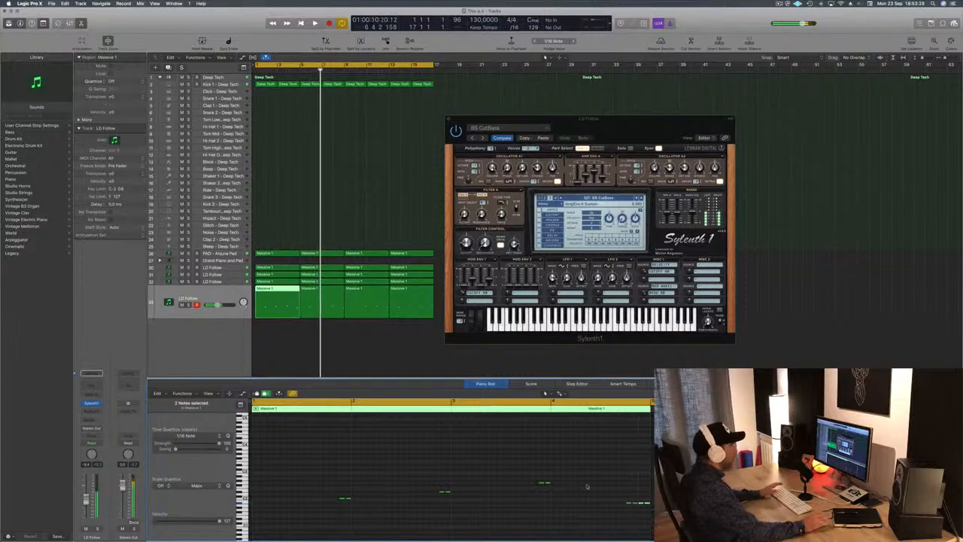
pyautogui.press('space')
# Step: Replace the accent track's other three regions with copies of the edited one across the 16 bars, and close the synth window
pyautogui.moveTo(325, 338); pyautogui.dragTo(419, 311)
pyautogui.press('Delete')
pyautogui.click(287, 293)
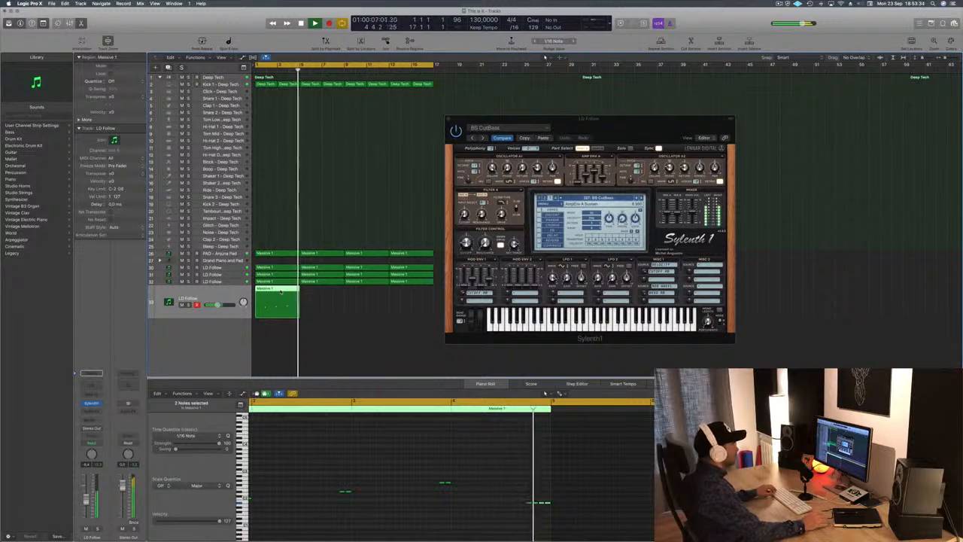
pyautogui.moveTo(280, 292); pyautogui.dragTo(362, 292)
pyautogui.keyDown('shift'); pyautogui.click(273, 294); pyautogui.keyUp('shift')
pyautogui.moveTo(604, 120); pyautogui.dragTo(629, 121)
pyautogui.click(473, 119)
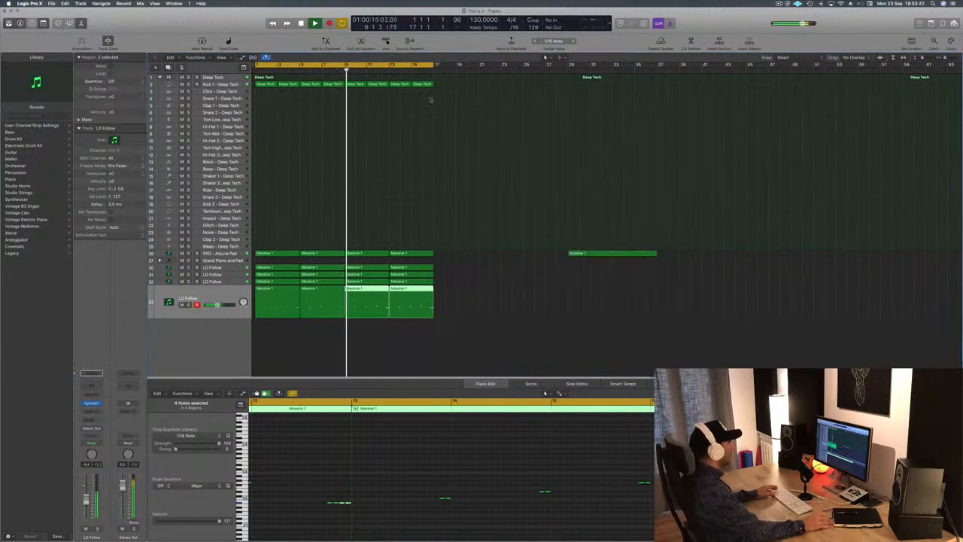
# Step: Review the layered LD Follow parts during playback, selecting tracks 32 and 31 in turn and briefly soloing them
pyautogui.click(329, 312)
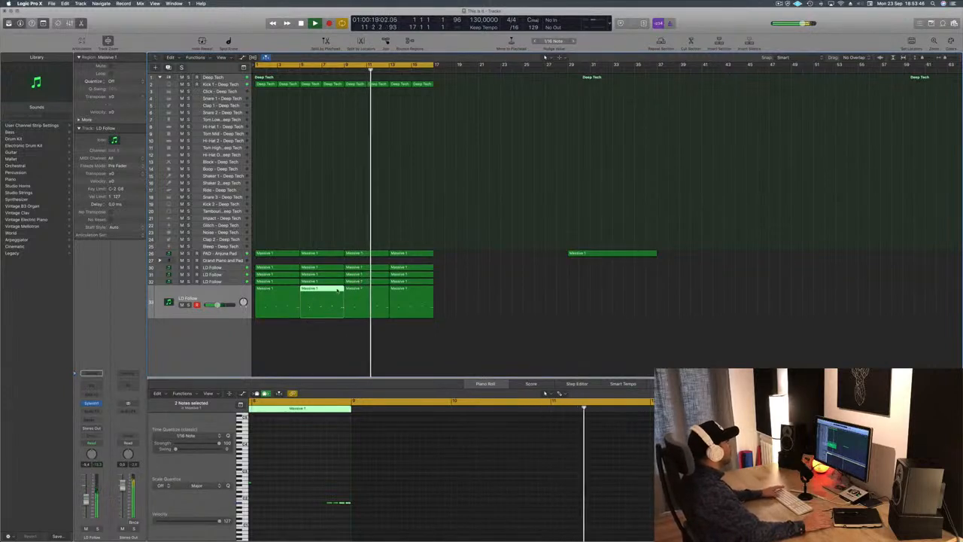
pyautogui.click(355, 199)
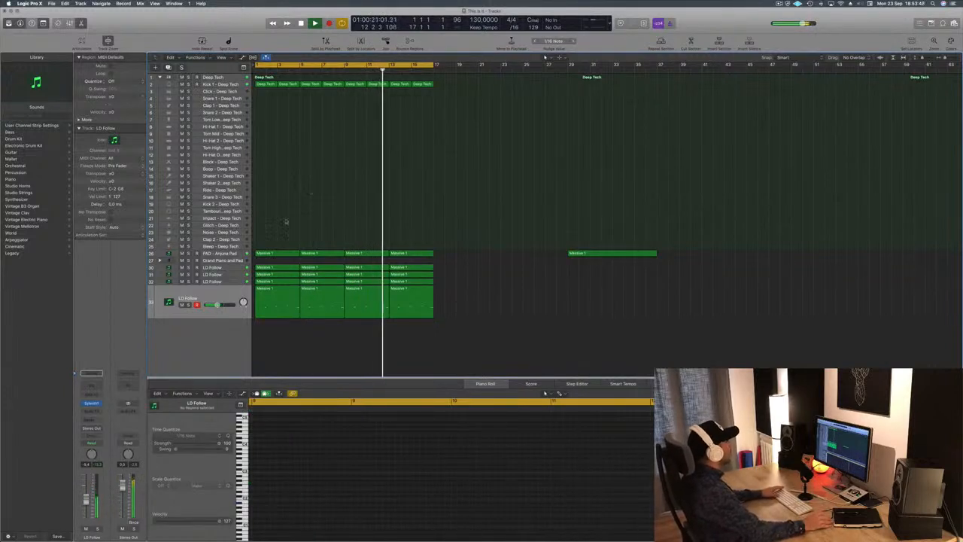
pyautogui.click(223, 281)
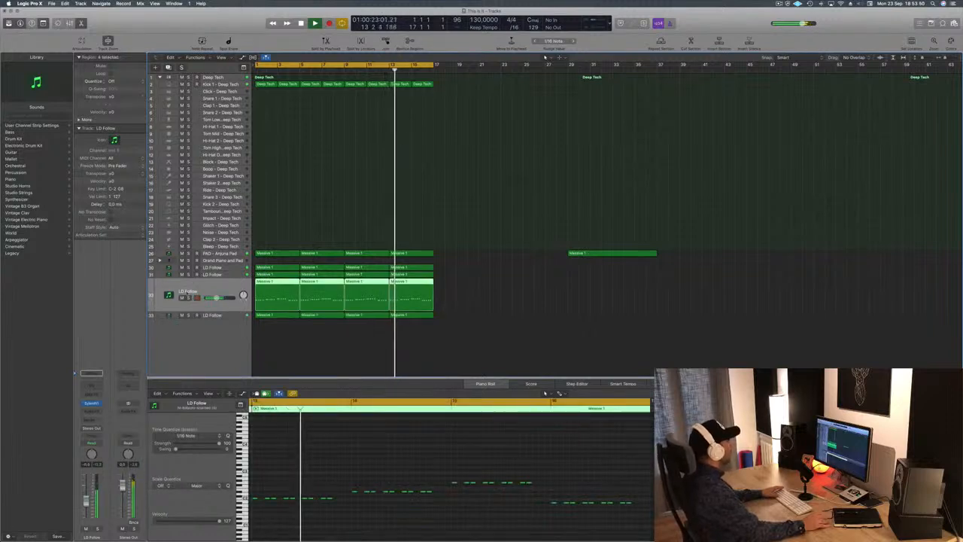
pyautogui.click(188, 298)
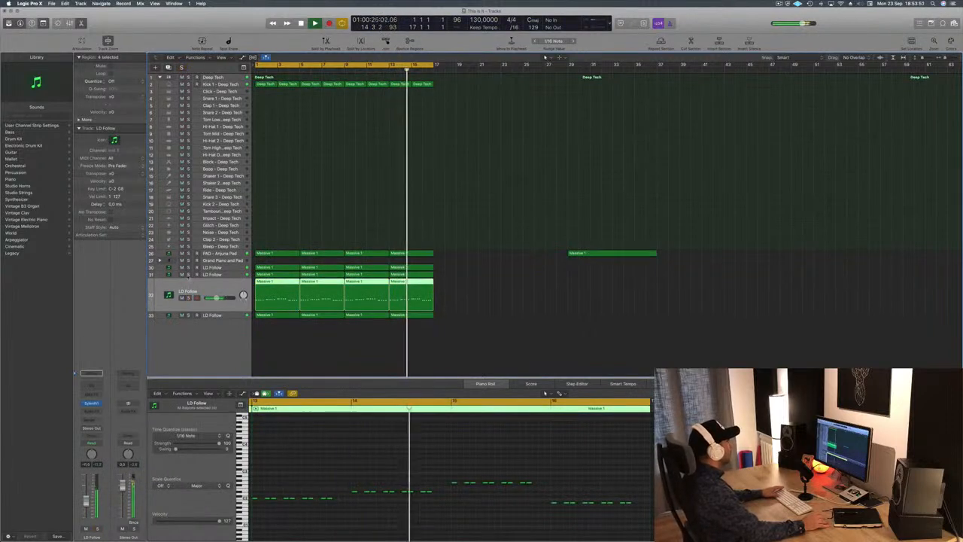
pyautogui.click(188, 274)
pyautogui.click(188, 275)
pyautogui.click(214, 274)
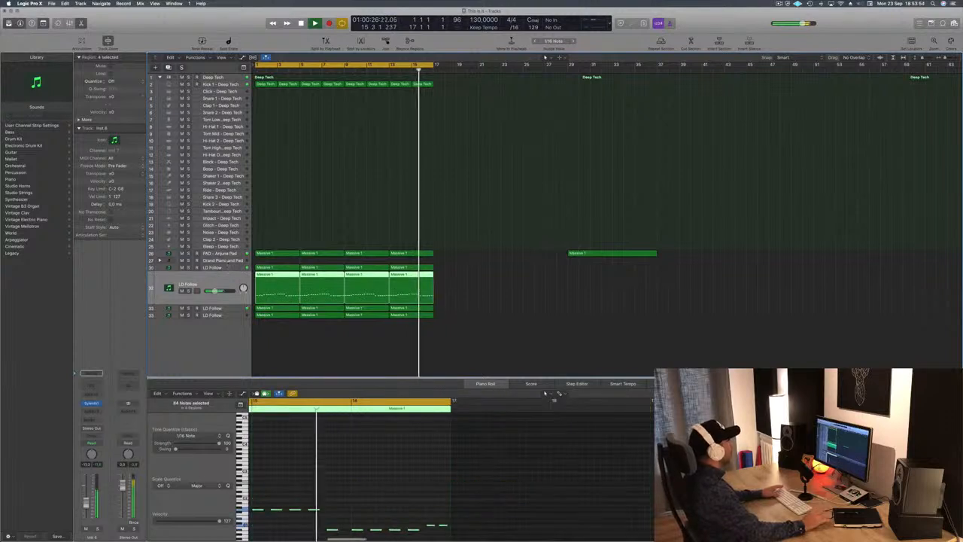
pyautogui.click(366, 194)
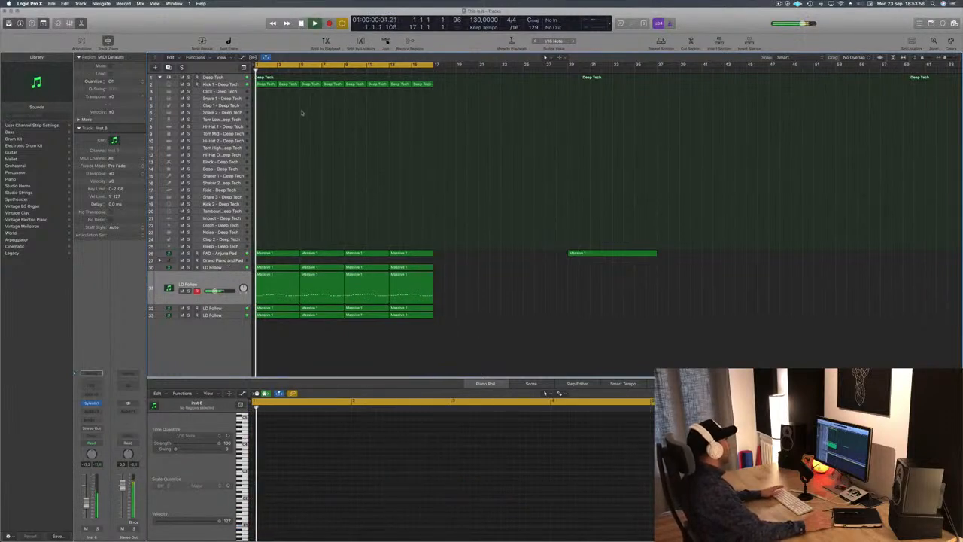
# Step: Open the Musical Typing keyboard and the Deep Tech kit's Drum Machine Designer, moving the designer window slightly lower
pyautogui.click(223, 98)
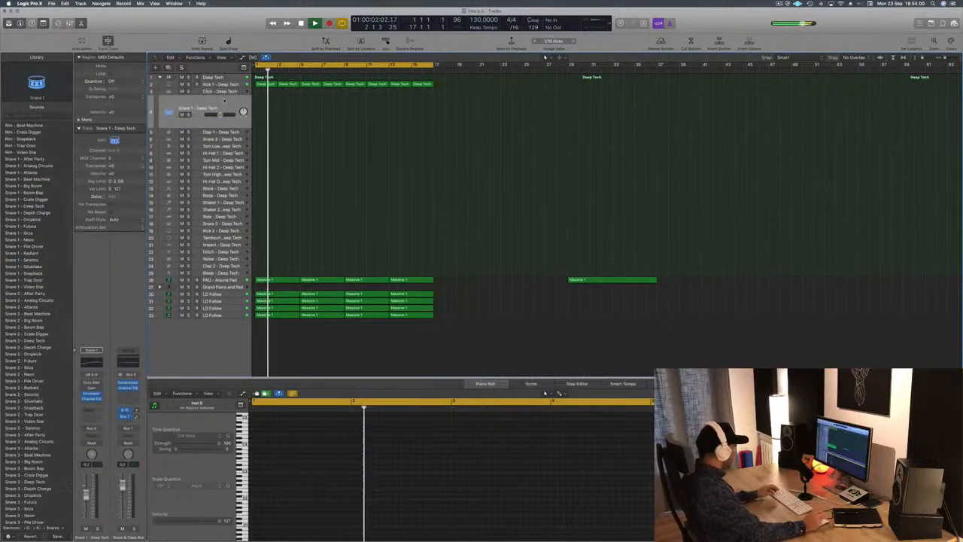
pyautogui.press('super+k')
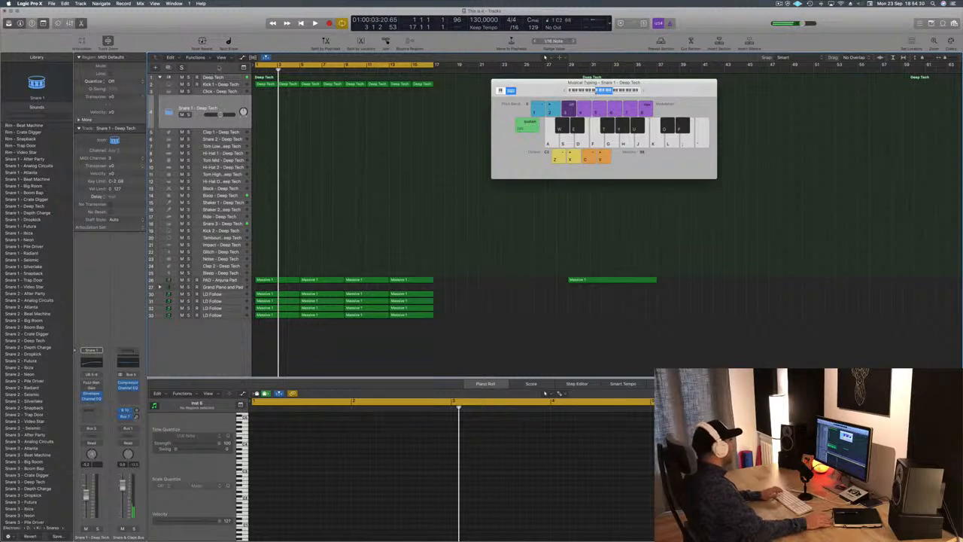
pyautogui.click(226, 78)
pyautogui.click(90, 368)
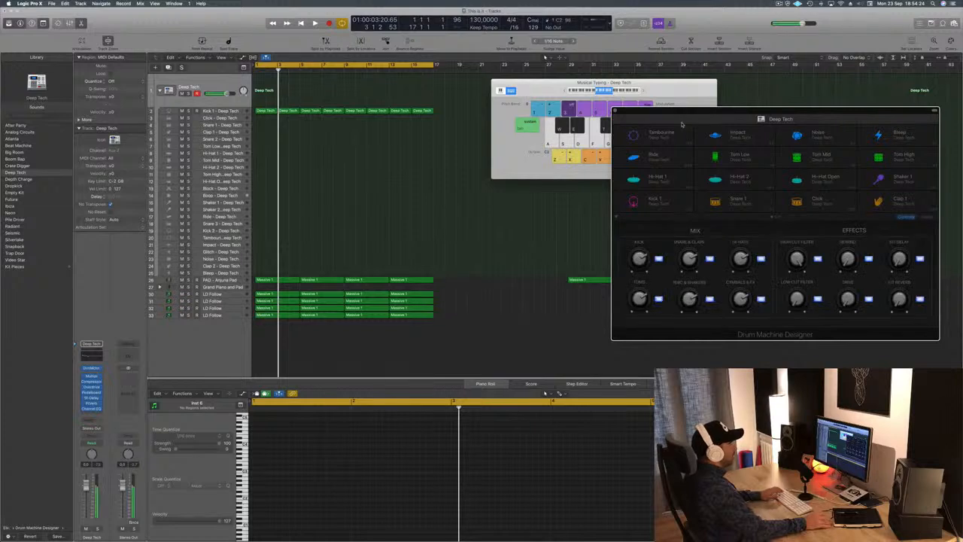
pyautogui.moveTo(723, 116); pyautogui.dragTo(703, 133)
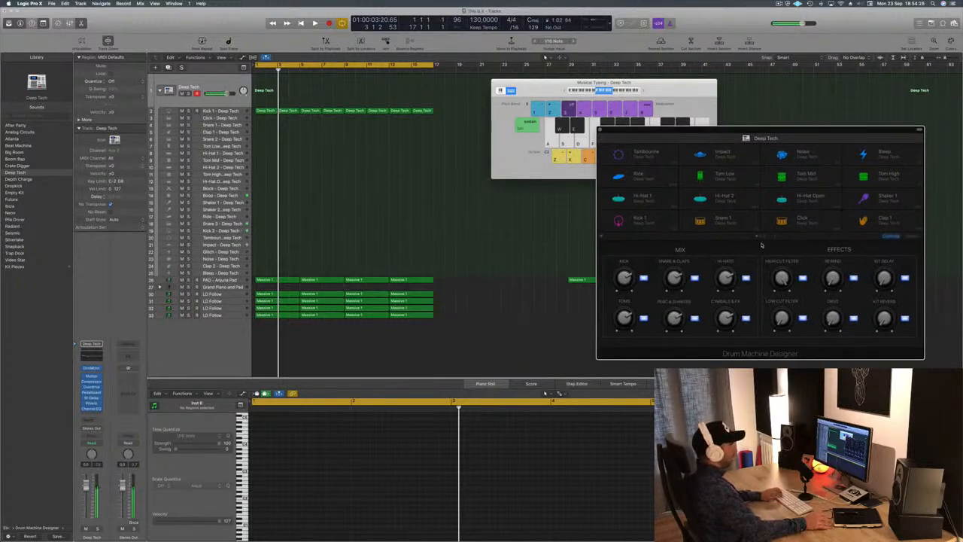
# Step: Audition several of the Deep Tech kit's drum sounds in the current Musical Typing octave
pyautogui.press('h')
pyautogui.press('j')
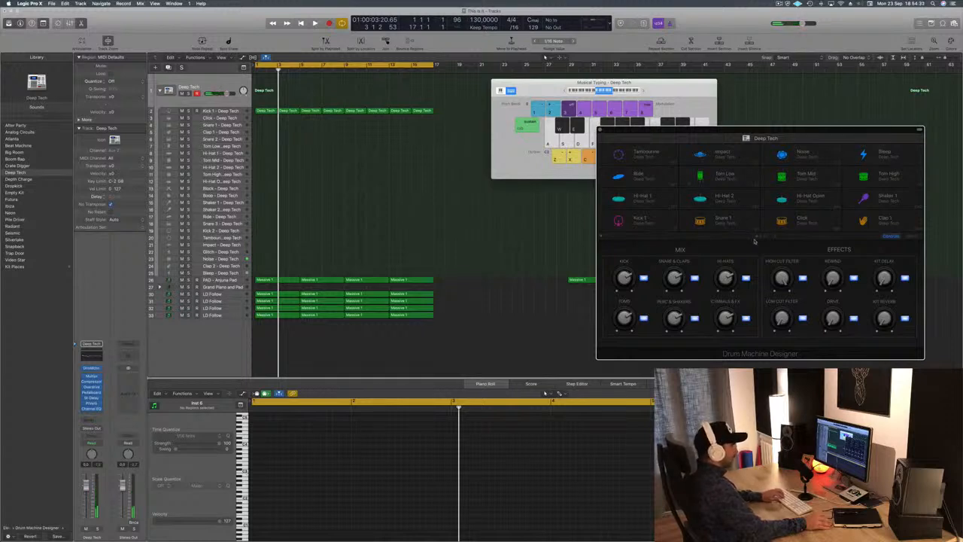
pyautogui.press('j')
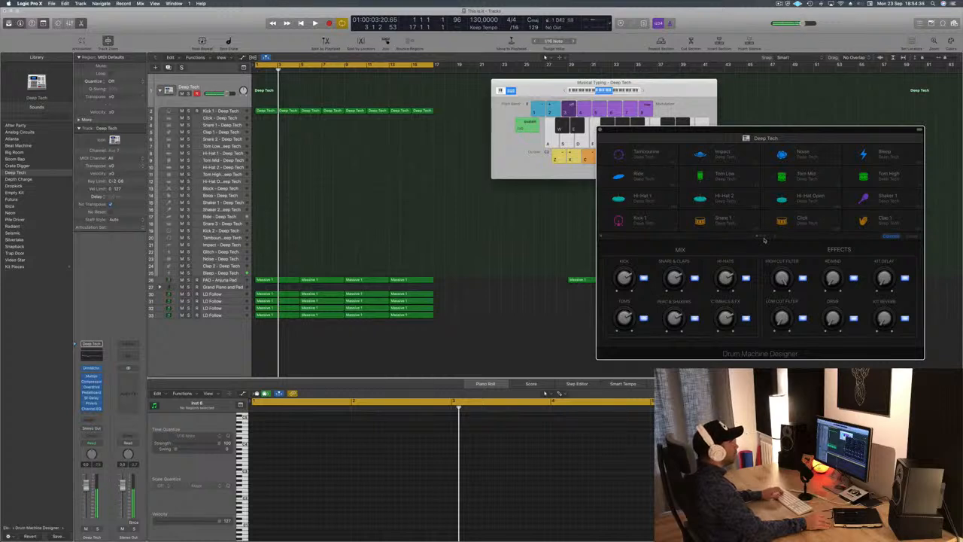
pyautogui.press('r')
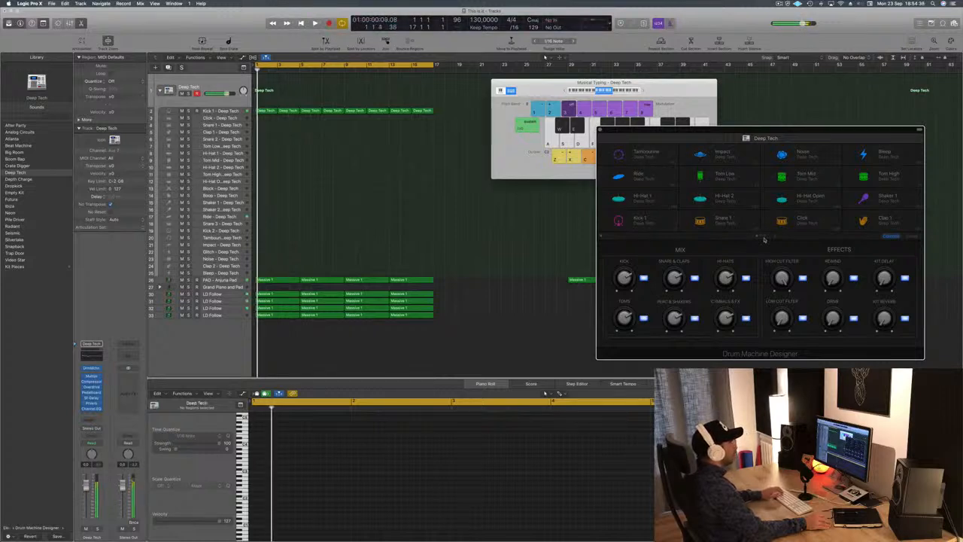
pyautogui.press('w')
pyautogui.press('w')
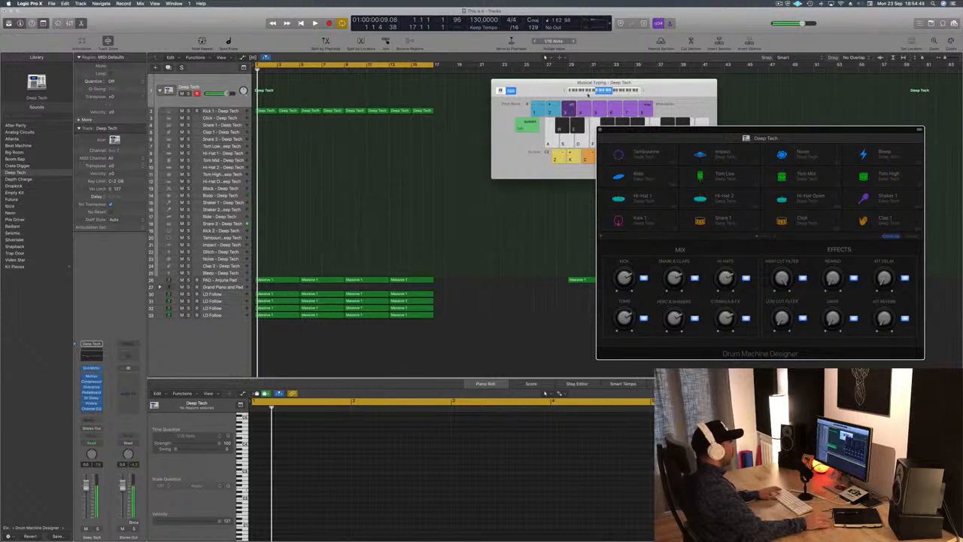
# Step: Lower the Musical Typing octave to C1 and audition the kit's kick, click and snare sounds
pyautogui.press('z')
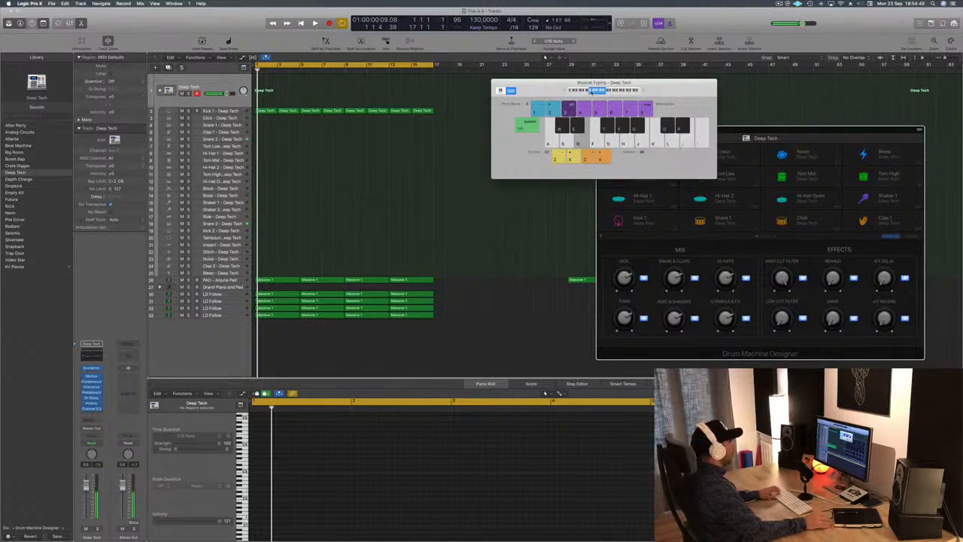
pyautogui.press('a')
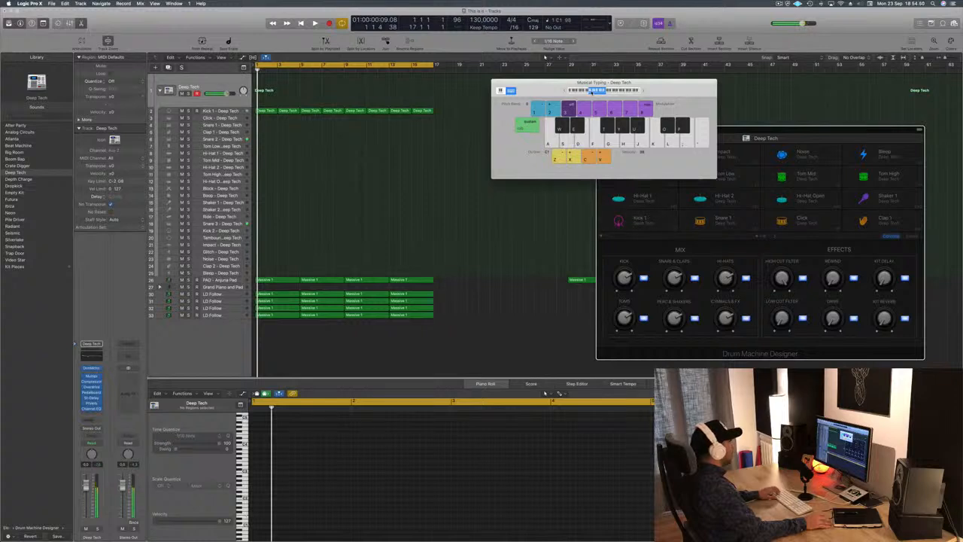
pyautogui.press('s')
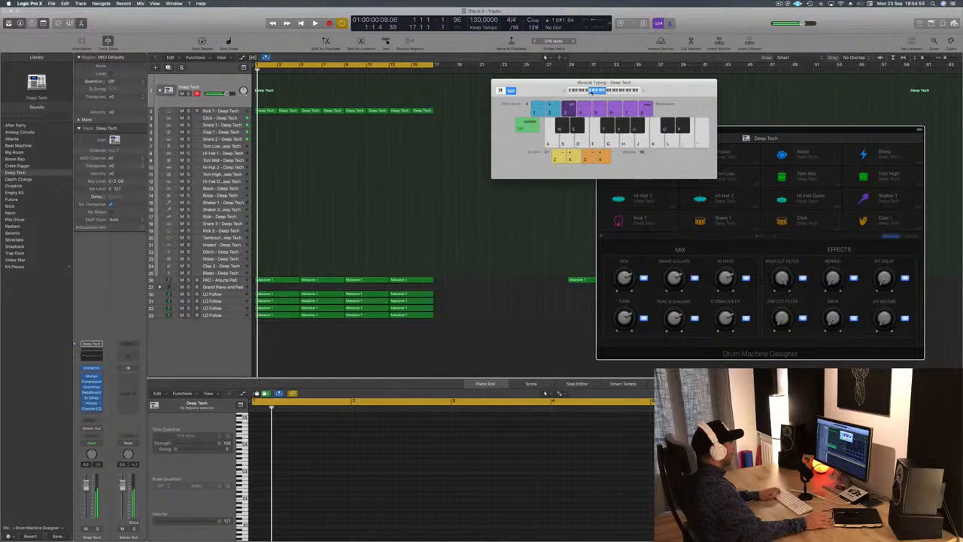
pyautogui.press('s')
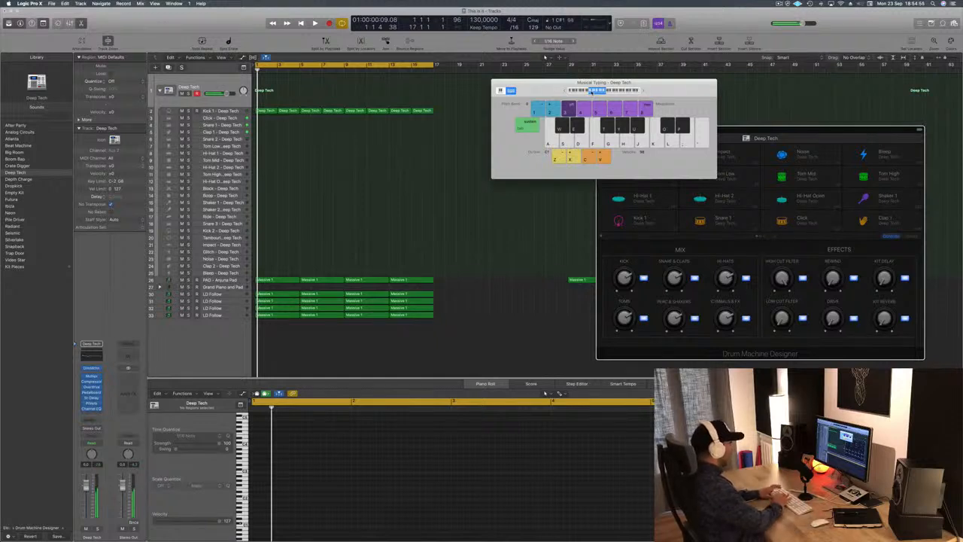
pyautogui.press('w')
# Step: Record a click pattern on the main Deep Tech track during playback, spanning about bars 2 to 6
pyautogui.press('space')
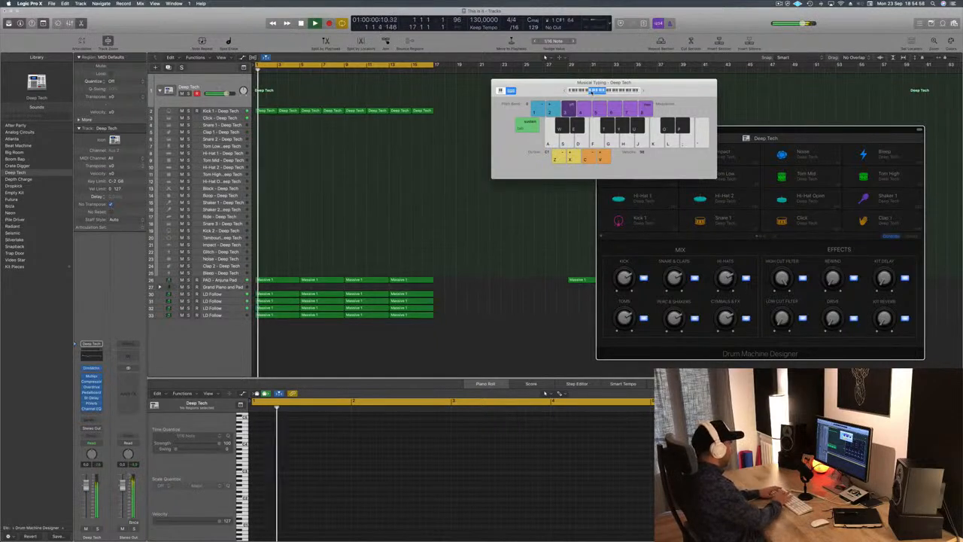
pyautogui.press('r')
pyautogui.press('w')
pyautogui.press('w')
pyautogui.press('w')
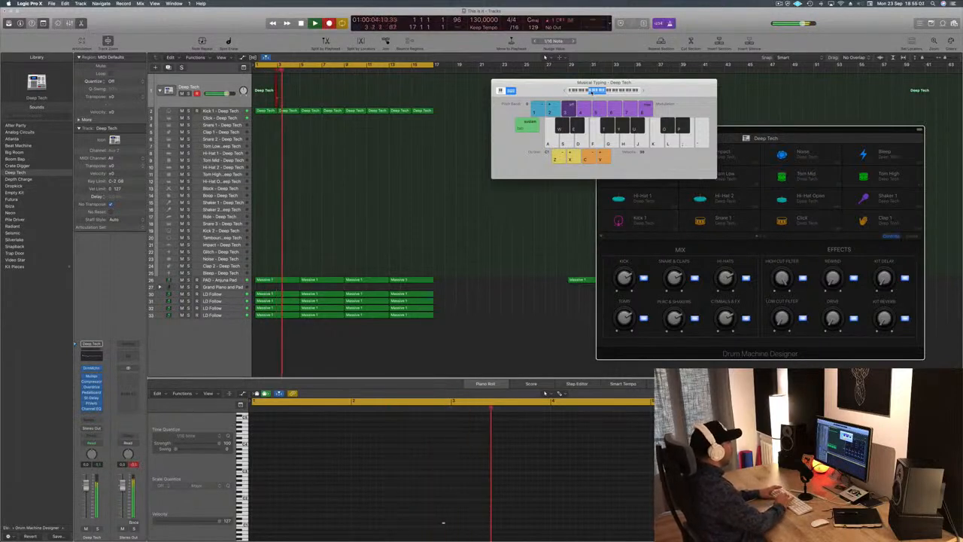
pyautogui.press('w')
pyautogui.press('w')
pyautogui.press('w')
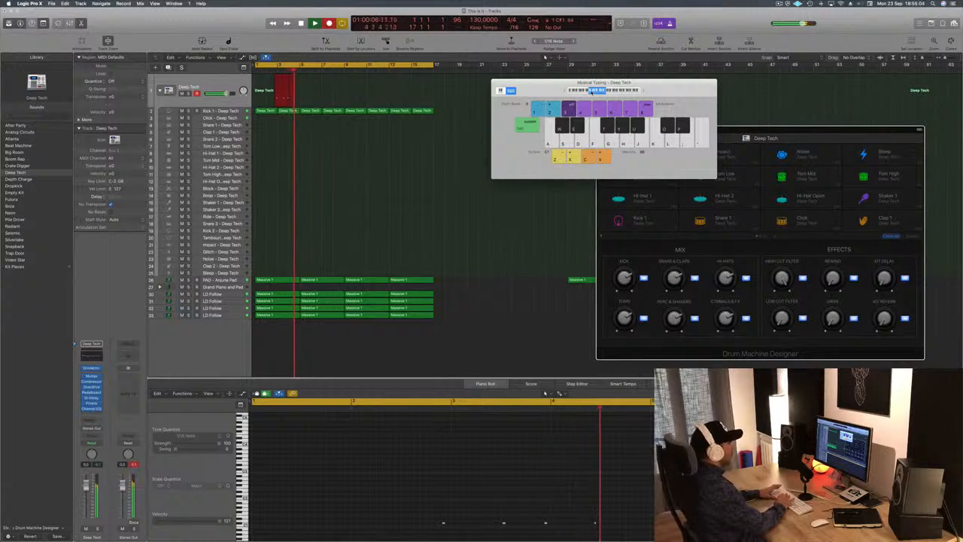
pyautogui.press('w')
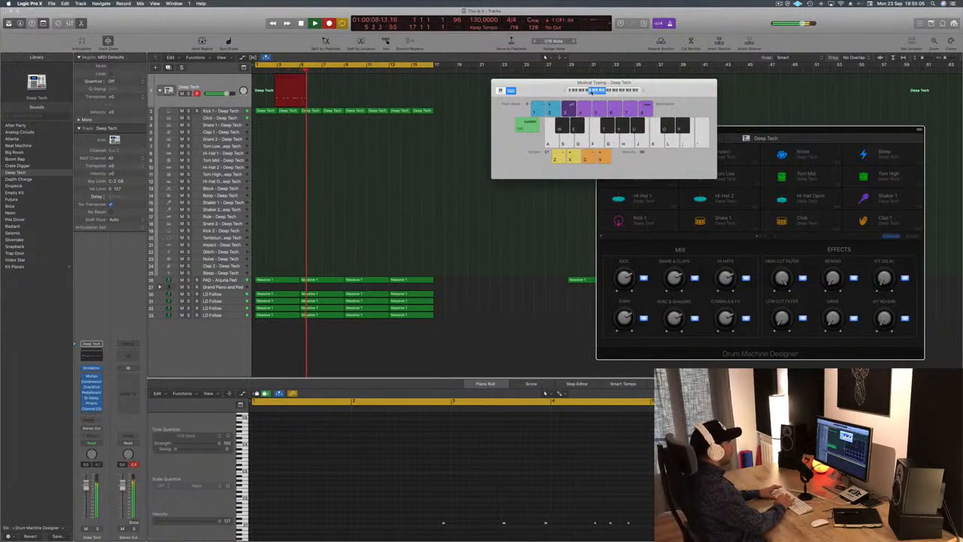
pyautogui.press('w')
pyautogui.press('space')
pyautogui.press('space')
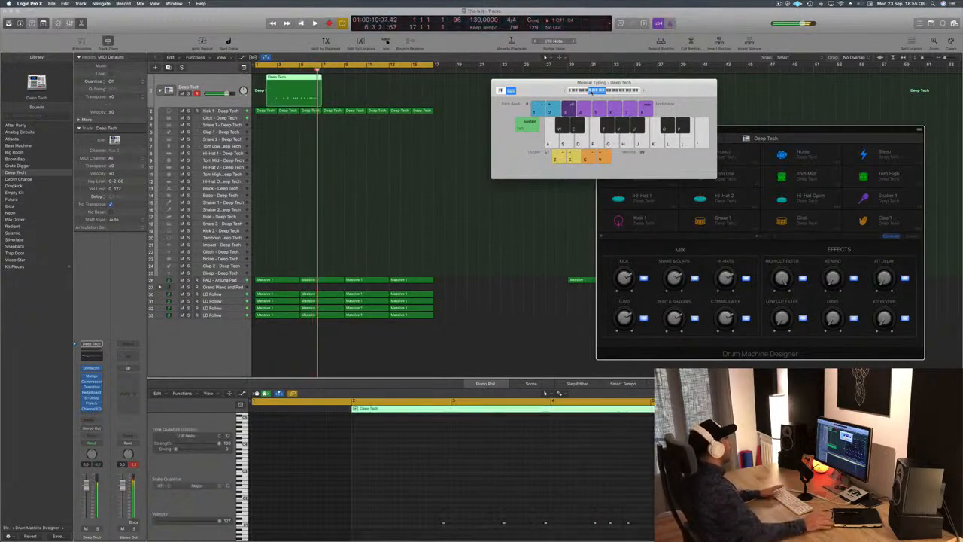
# Step: Move the recorded region onto the Click track so it starts at bar 1, and play it back
pyautogui.moveTo(306, 76); pyautogui.dragTo(299, 119)
pyautogui.press('space')
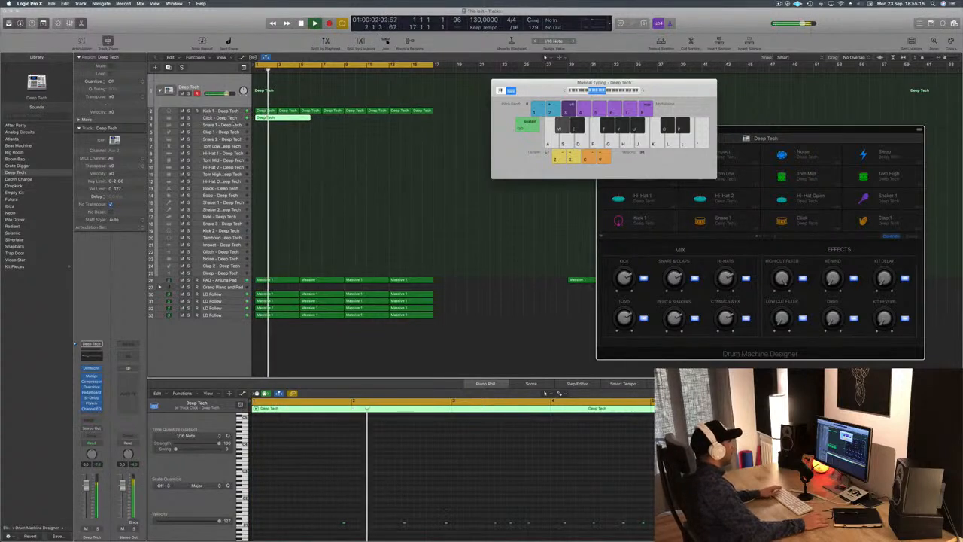
pyautogui.press('space')
# Step: Shift the click region's first note slightly later in bar 1, delete the second note in bar 2, and play from the start
pyautogui.click(341, 490)
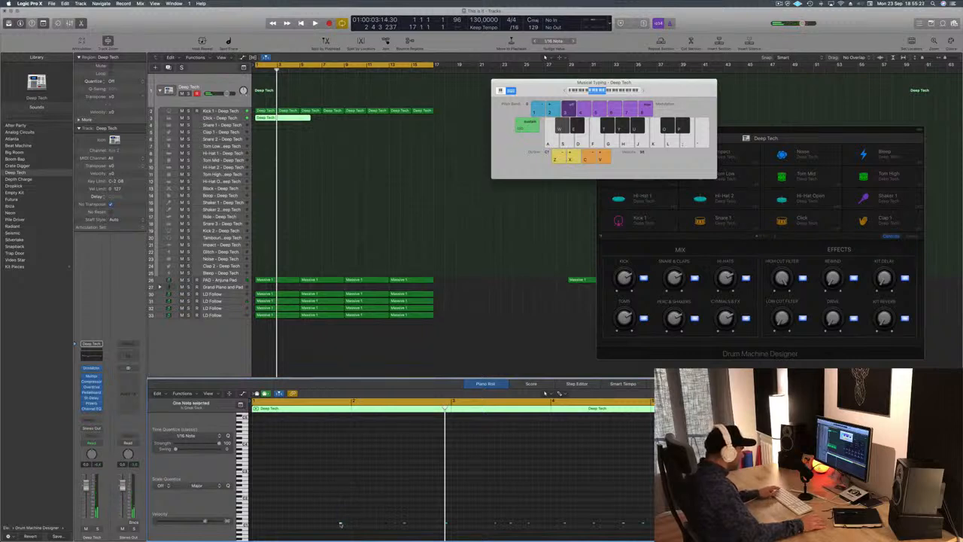
pyautogui.moveTo(344, 524); pyautogui.dragTo(350, 526)
pyautogui.click(400, 525)
pyautogui.press('space')
pyautogui.click(406, 524)
pyautogui.press('Delete')
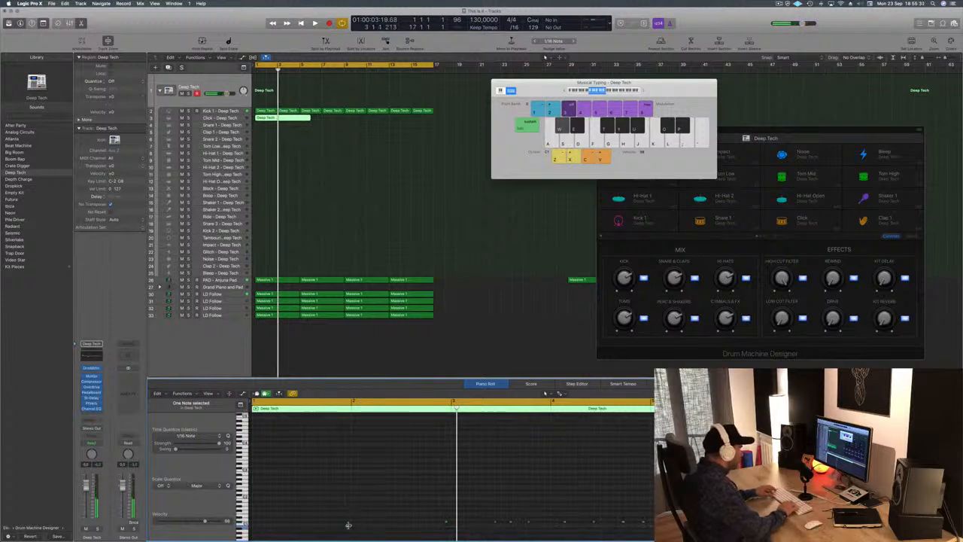
pyautogui.press('Return')
pyautogui.press('space')
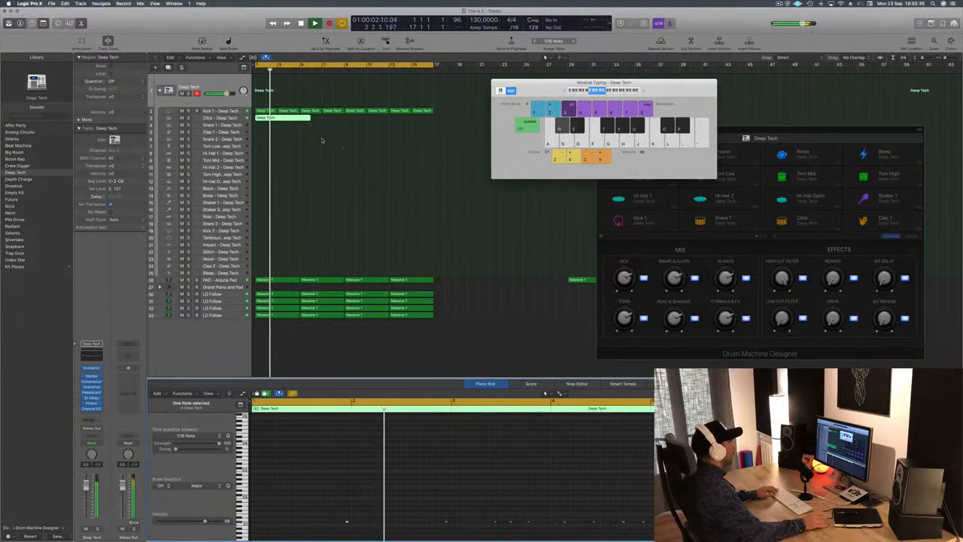
# Step: Shorten the Click region to its first two bars, repeat it up to bar 17, and play the pattern
pyautogui.press('space')
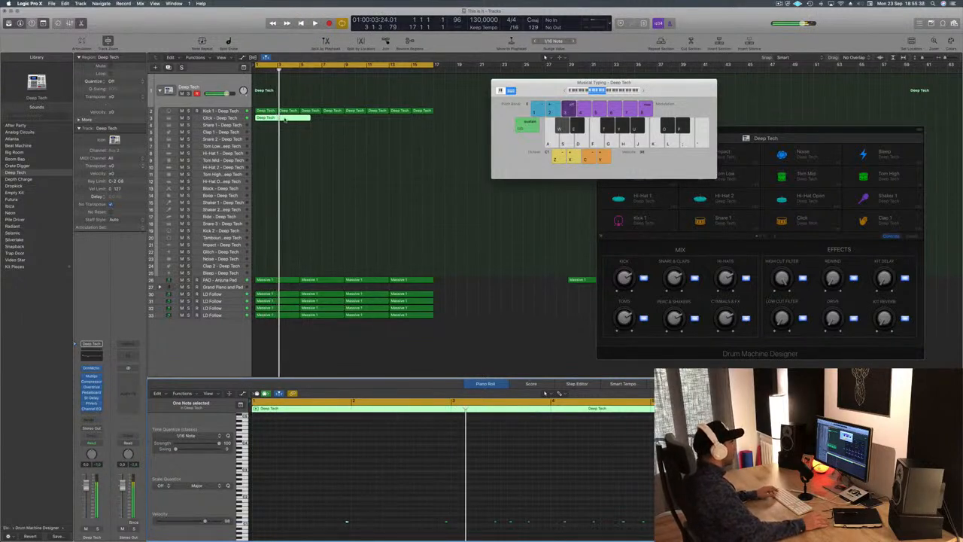
pyautogui.click(287, 118)
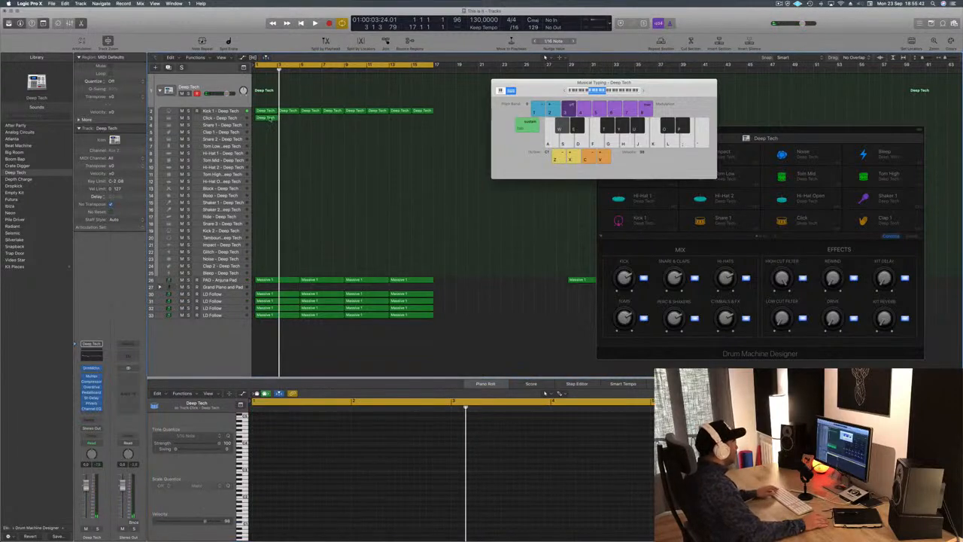
pyautogui.click(278, 119)
pyautogui.moveTo(279, 118); pyautogui.dragTo(361, 121)
pyautogui.press('space')
pyautogui.press('space')
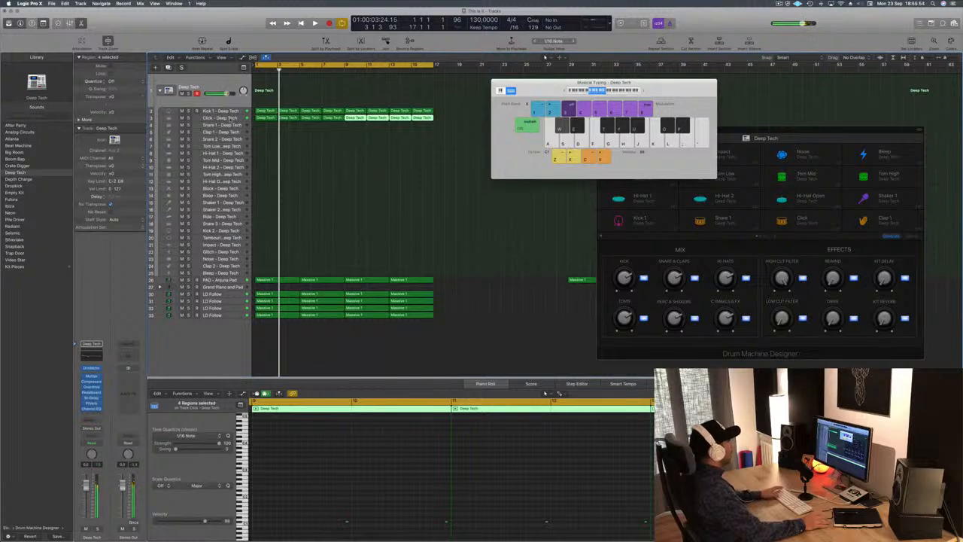
# Step: Solo the Click track and listen to its repeated pattern from the beginning
pyautogui.click(231, 119)
pyautogui.press('space')
pyautogui.press('space')
pyautogui.click(188, 109)
pyautogui.press('space')
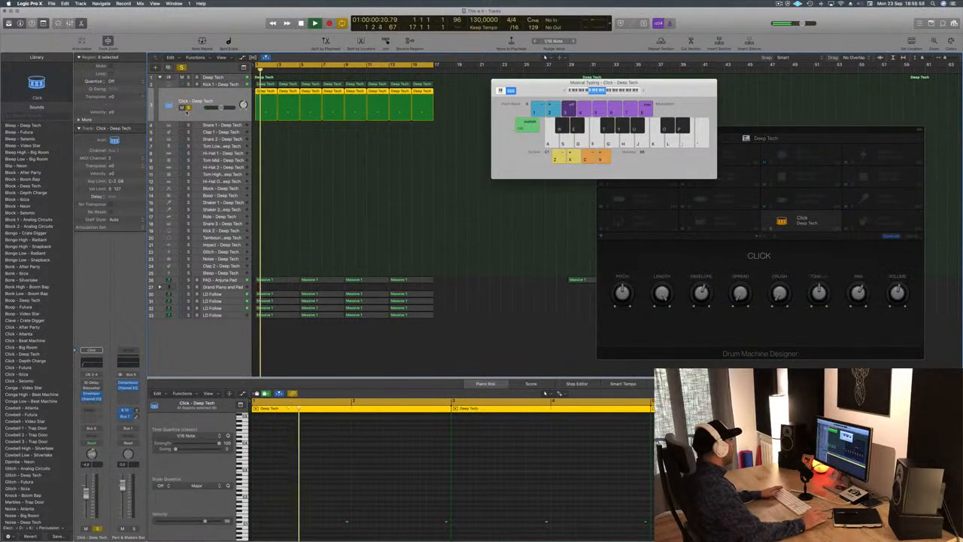
pyautogui.press('space')
pyautogui.press('space')
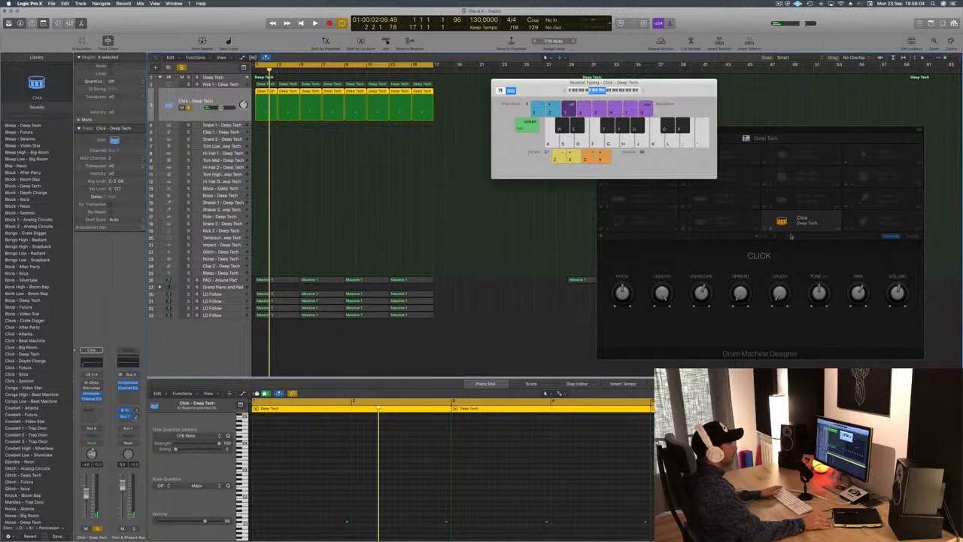
# Step: Lower the Click pad's pitch in Drum Machine Designer, clear the solo, and play the full arrangement
pyautogui.click(799, 218)
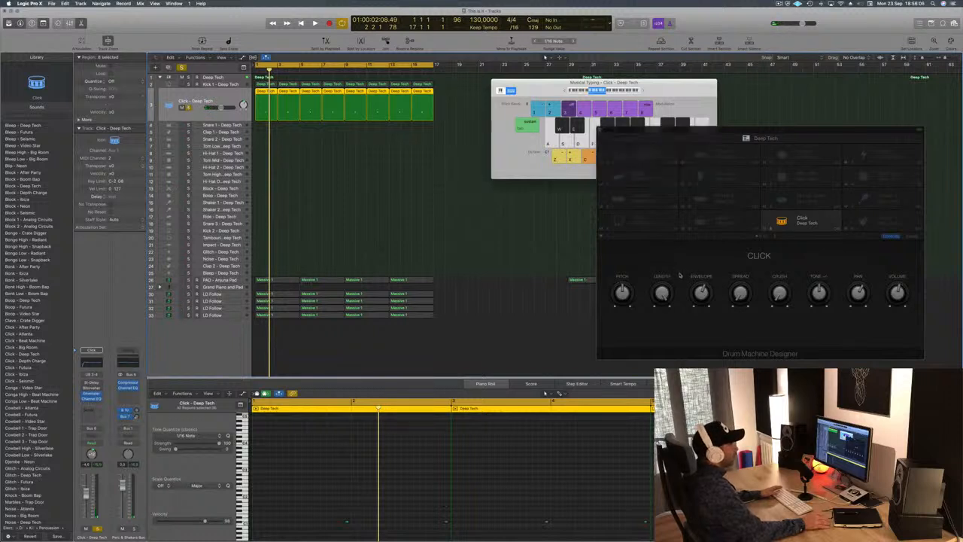
pyautogui.click(808, 220)
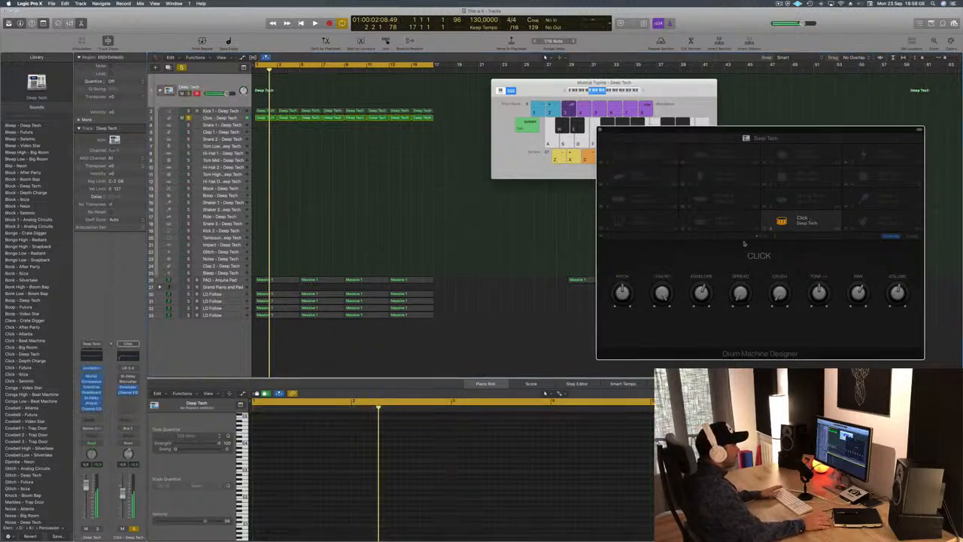
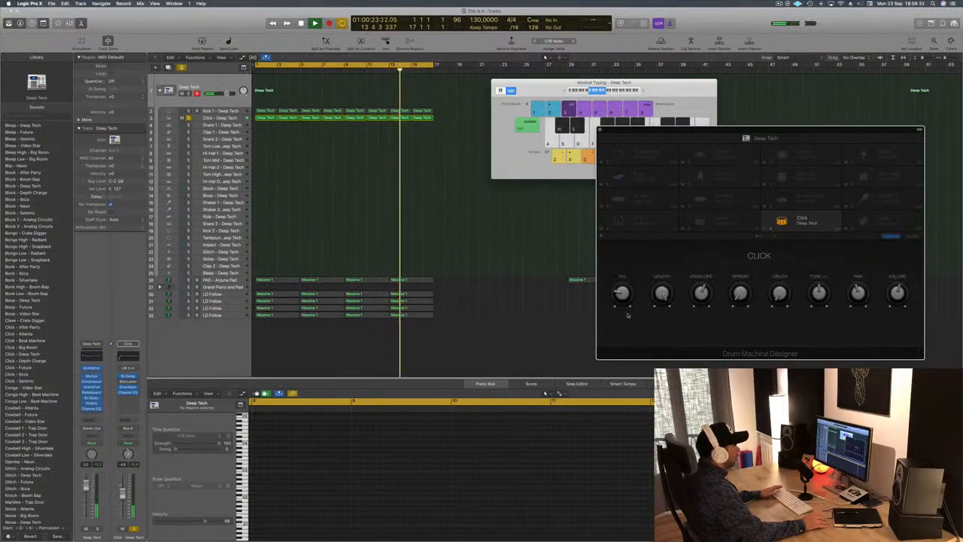
pyautogui.press('space')
pyautogui.press('space')
pyautogui.click(182, 68)
pyautogui.click(181, 67)
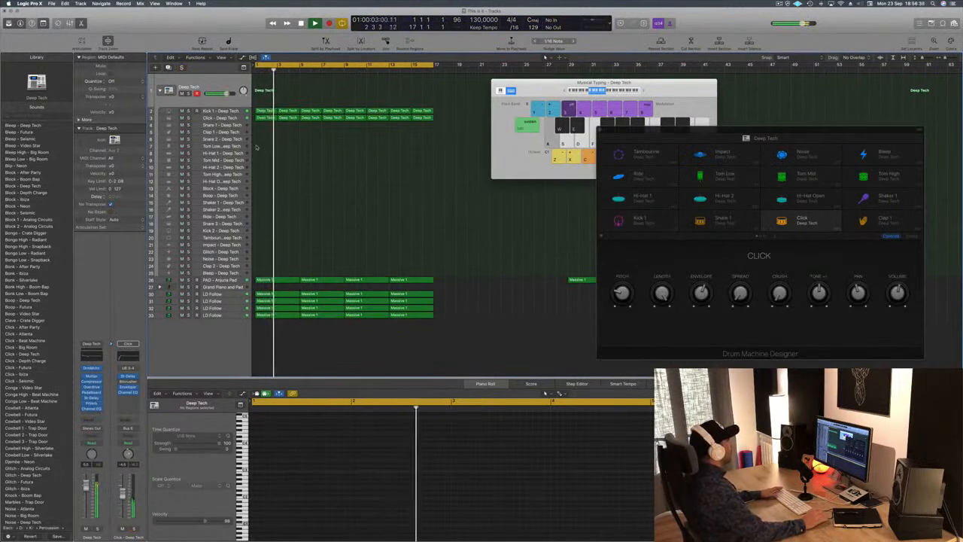
# Step: Record a pattern of repeated snare hits on the Snare 1 track over the kick and click
pyautogui.click(220, 118)
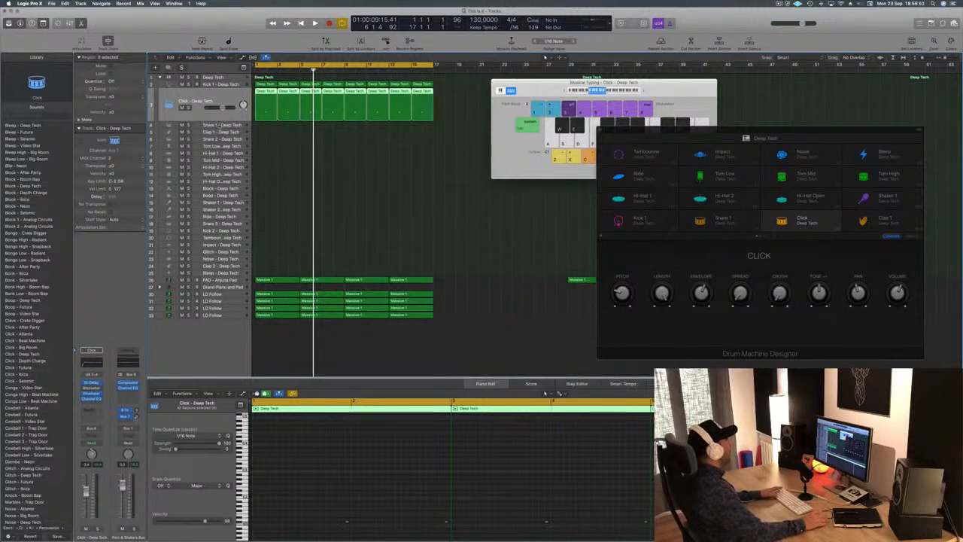
pyautogui.click(221, 125)
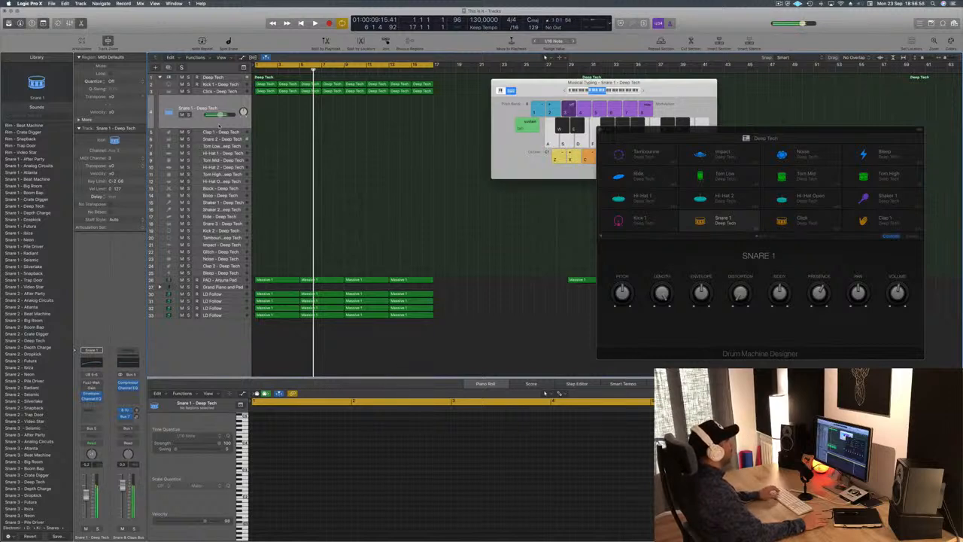
pyautogui.press('space')
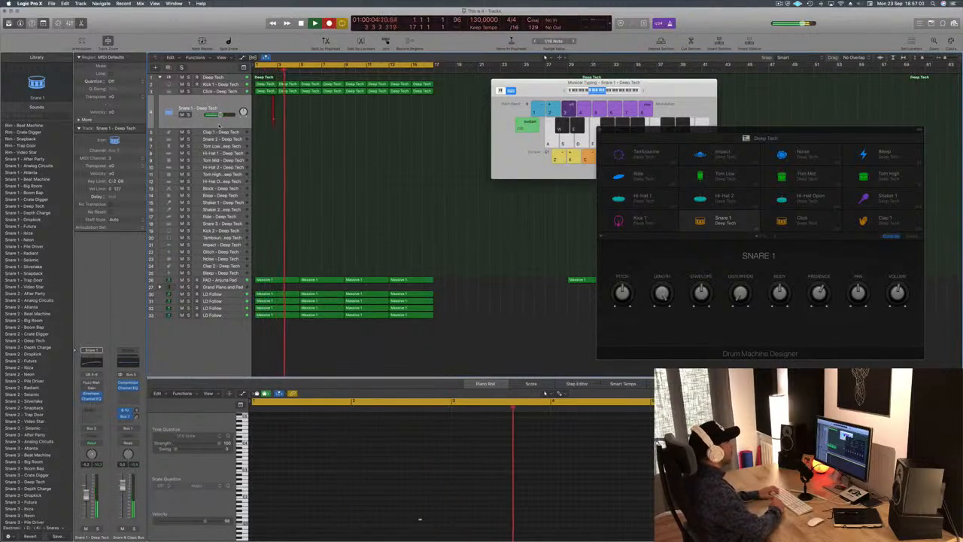
pyautogui.press('s')
pyautogui.press('s')
pyautogui.press('s')
pyautogui.press('s')
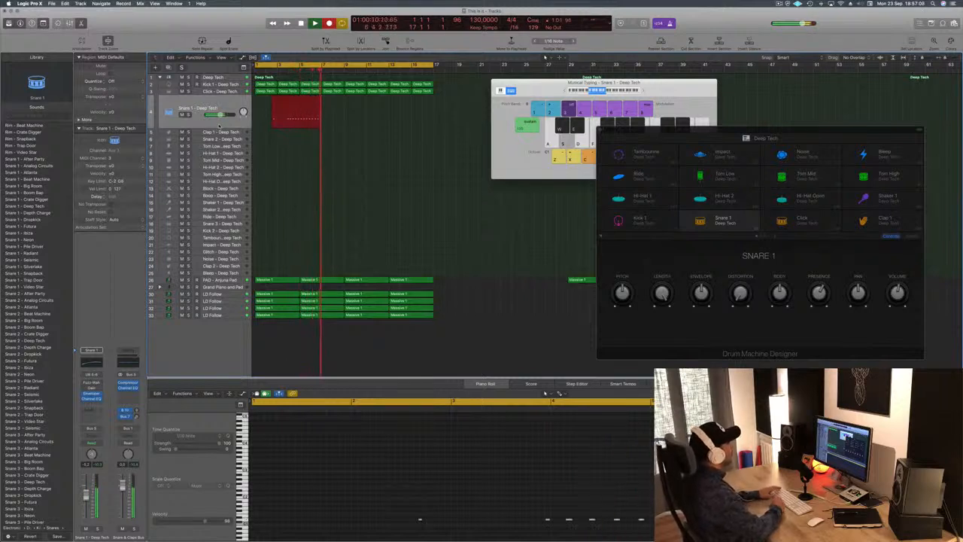
pyautogui.press('space')
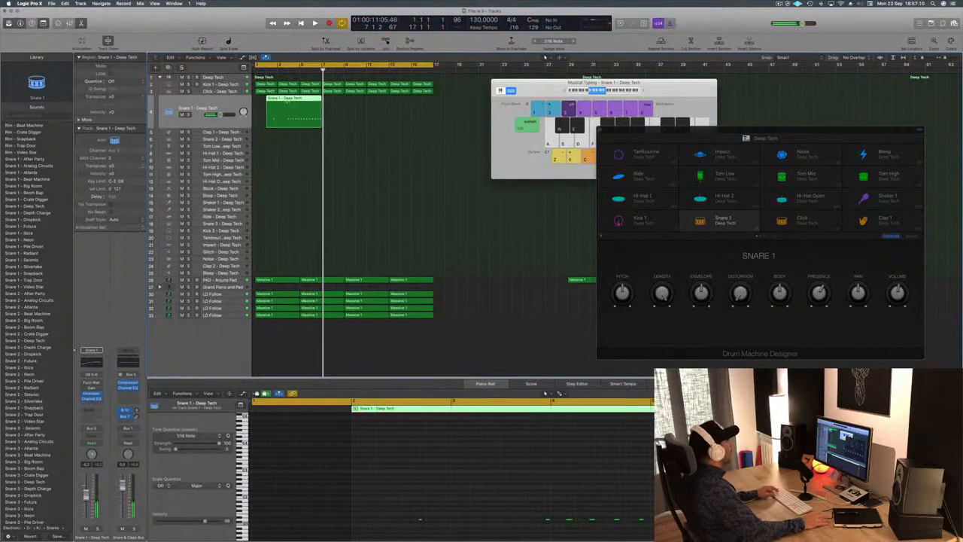
# Step: Cut off the opening part of the recorded Snare 1 region and move the remaining part to bar 1
pyautogui.keyDown('super'); pyautogui.doubleClick(287, 102); pyautogui.keyUp('super')
pyautogui.click(278, 104)
pyautogui.press('Delete')
pyautogui.moveTo(303, 104); pyautogui.dragTo(269, 105)
pyautogui.click(409, 481)
pyautogui.press('Return')
# Step: Play back the snare pattern and lower the Snare 1 track's volume to about -14 dB
pyautogui.press('space')
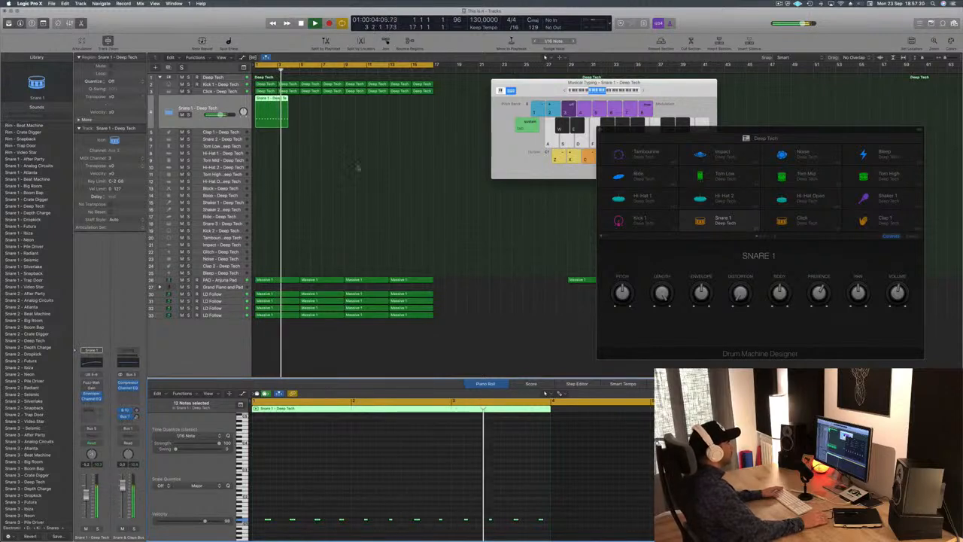
pyautogui.press('space')
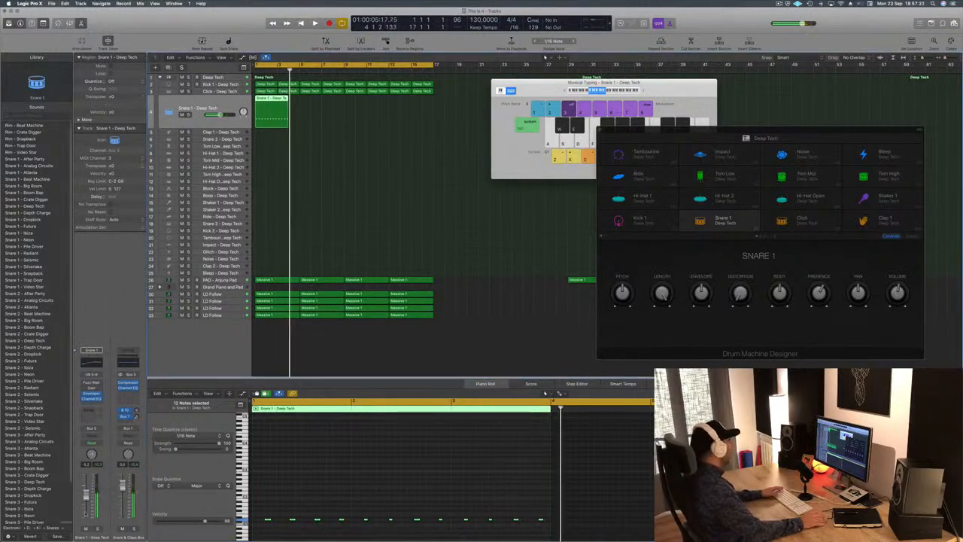
pyautogui.press('Return')
pyautogui.press('space')
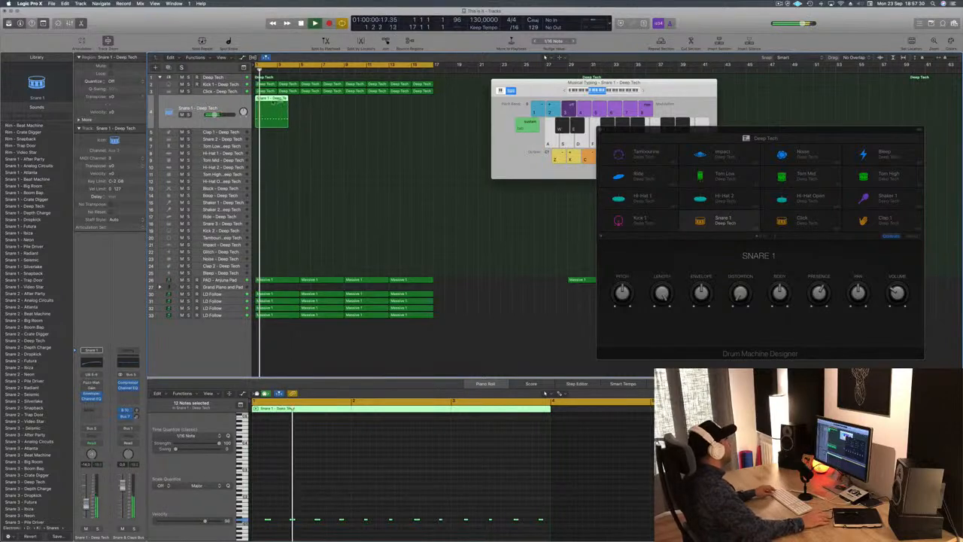
# Step: Trim the Snare 1 region to two bars and repeat it up to bar 17
pyautogui.moveTo(270, 108); pyautogui.dragTo(325, 108)
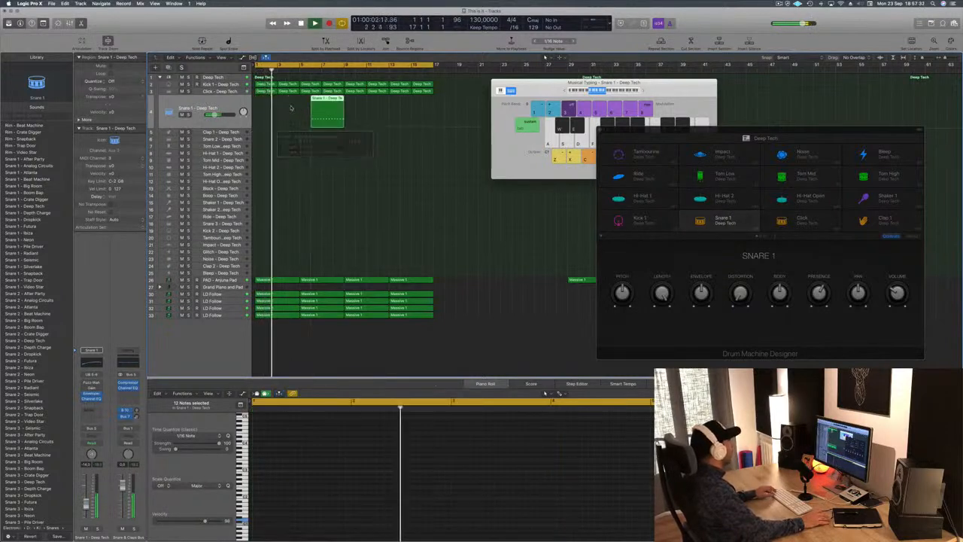
pyautogui.press('super+z')
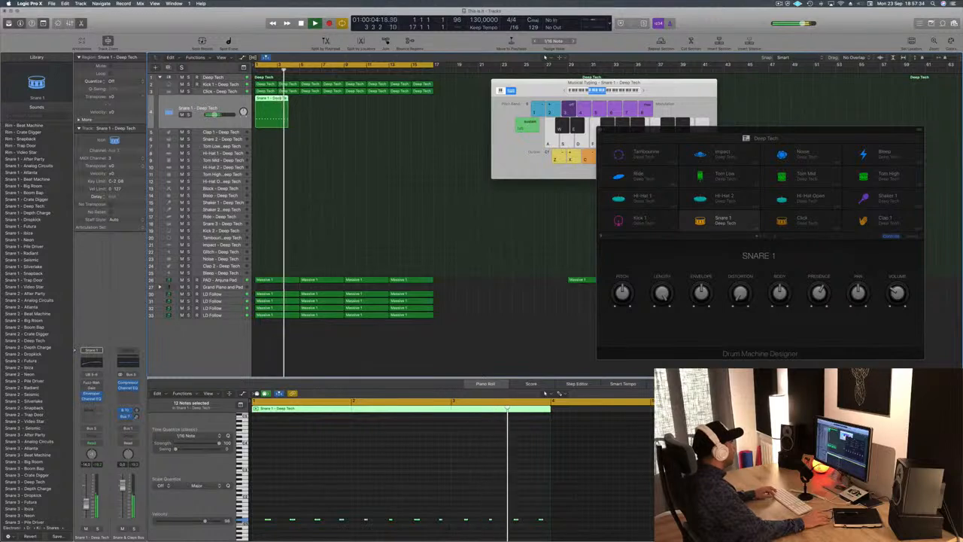
pyautogui.keyDown('super'); pyautogui.doubleClick(272, 116); pyautogui.keyUp('super')
pyautogui.press('Delete')
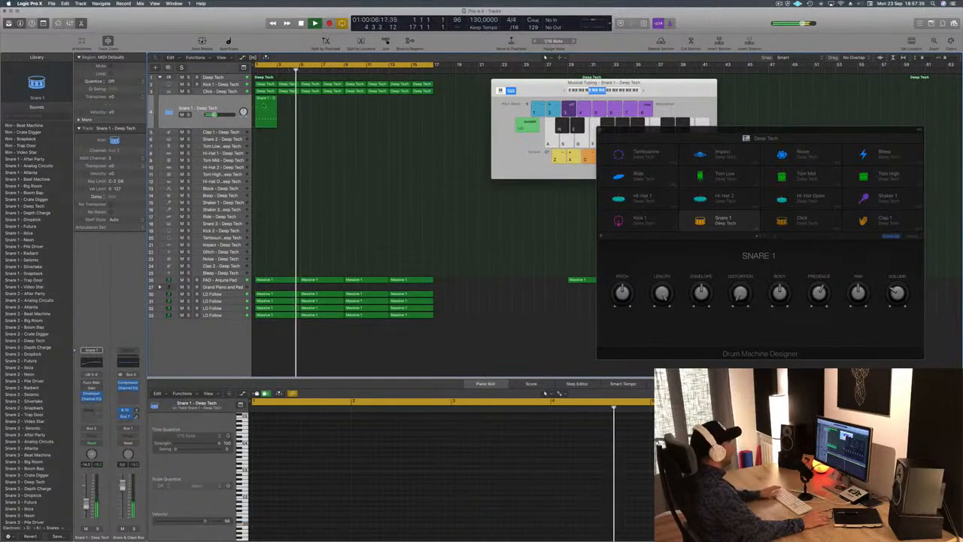
pyautogui.press('space')
pyautogui.click(262, 100)
pyautogui.moveTo(263, 98); pyautogui.dragTo(359, 110)
pyautogui.press('space')
pyautogui.click(322, 174)
pyautogui.click(201, 121)
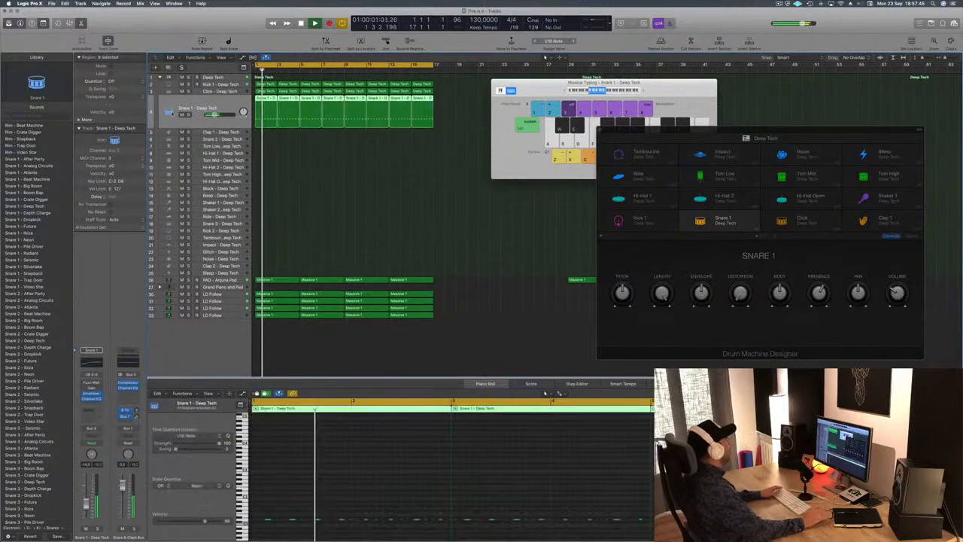
# Step: Copy the first Snare 1 region to bar 1 of the Hi-Hat 1 track and transpose its notes upward
pyautogui.click(223, 153)
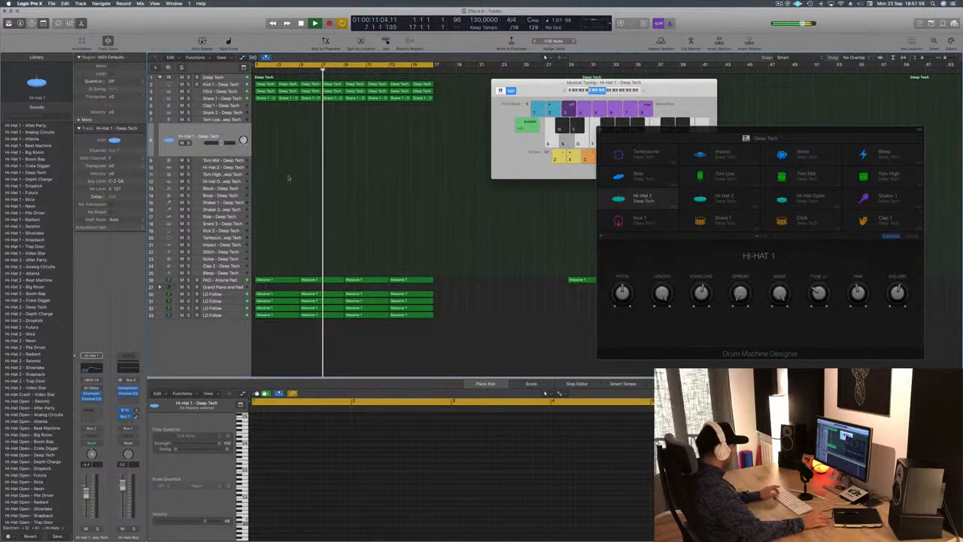
pyautogui.press('r')
pyautogui.press('r')
pyautogui.click(265, 98)
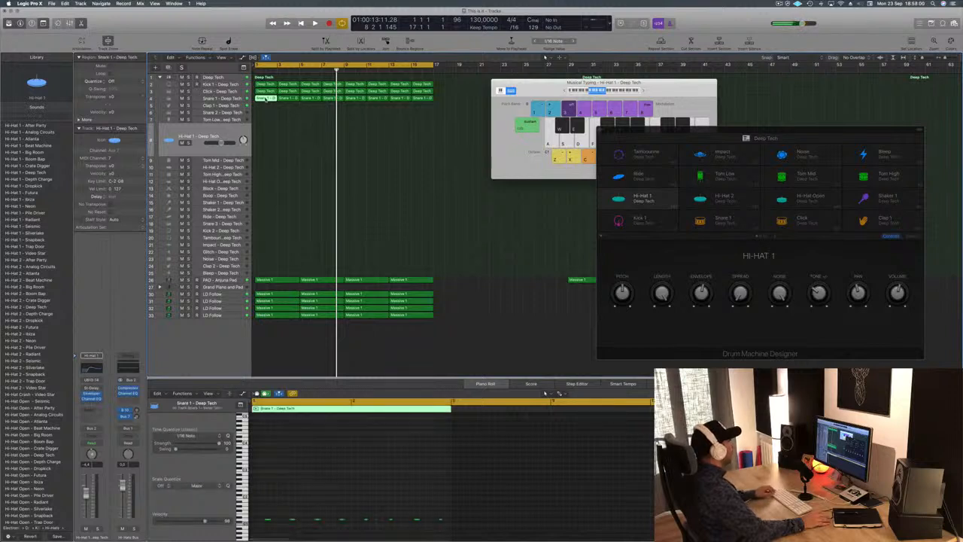
pyautogui.moveTo(264, 98); pyautogui.dragTo(266, 142)
pyautogui.moveTo(261, 509); pyautogui.dragTo(467, 534)
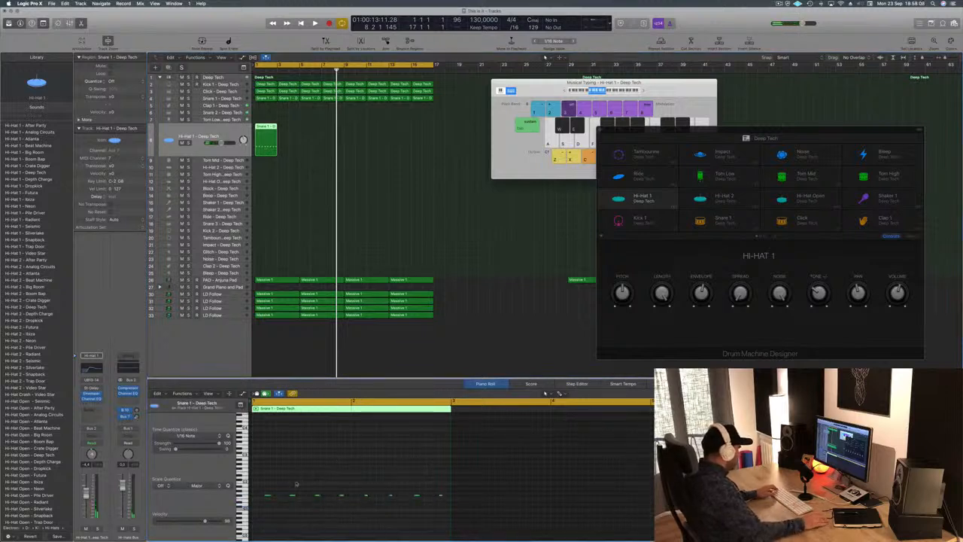
# Step: Shift the first two Hi-Hat 1 notes onto the first two beats of bar 1 and raise the track's volume
pyautogui.moveTo(268, 497)
pyautogui.mouseDown()
pyautogui.moveTo(256, 498)
pyautogui.moveTo(278, 497)
pyautogui.mouseUp()
pyautogui.press('space')
pyautogui.press('space')
pyautogui.press('space')
pyautogui.press('space')
pyautogui.press('space')
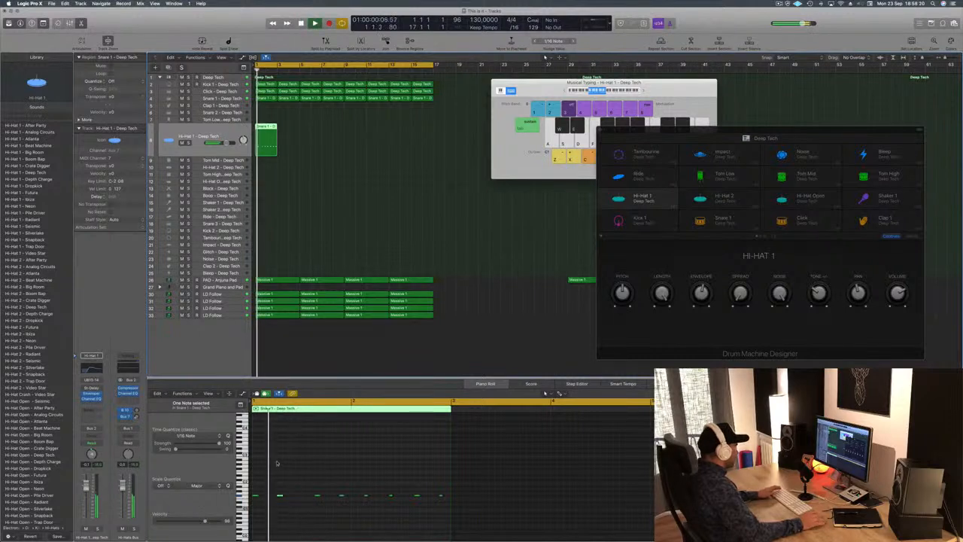
# Step: Delete the other Hi-Hat 1 notes and duplicate the first two until every beat of both bars is filled
pyautogui.moveTo(315, 485); pyautogui.dragTo(489, 511)
pyautogui.press('Delete')
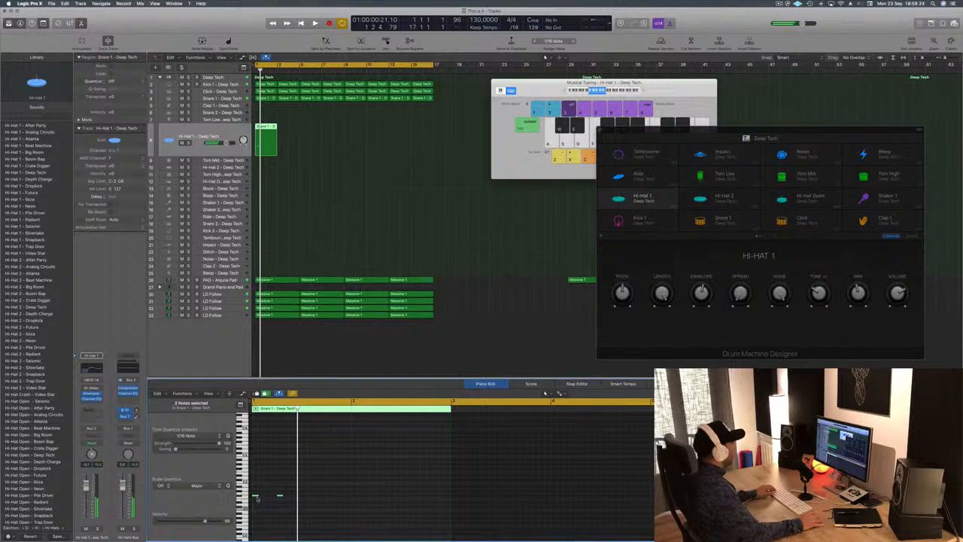
pyautogui.moveTo(256, 496); pyautogui.dragTo(305, 498)
pyautogui.moveTo(365, 491)
pyautogui.mouseDown()
pyautogui.moveTo(241, 503)
pyautogui.moveTo(351, 500)
pyautogui.mouseUp()
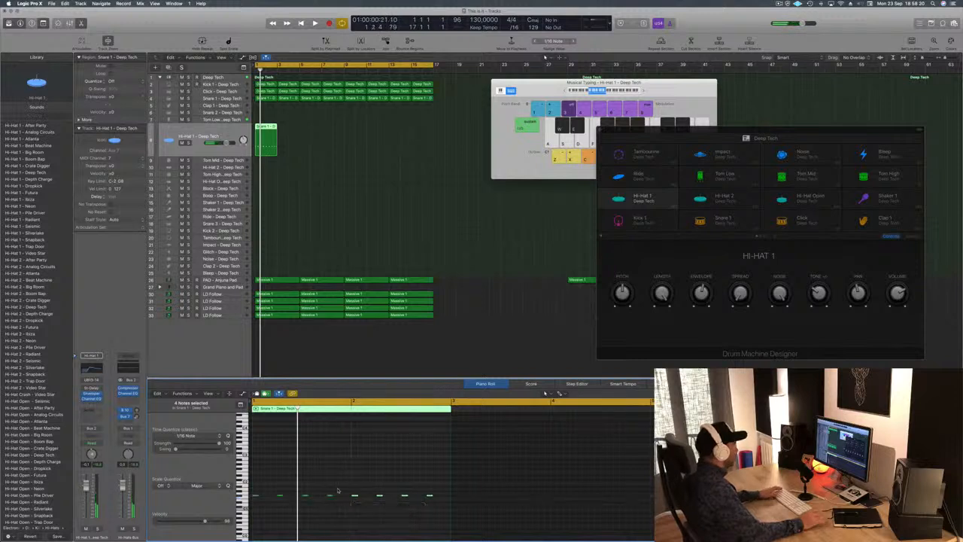
pyautogui.press('space')
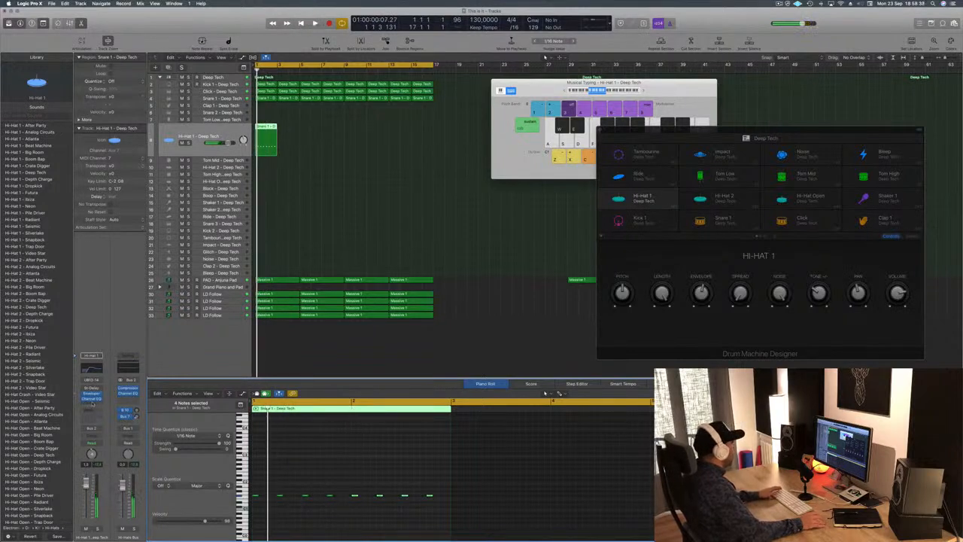
# Step: Open the Stereo Delay on Hi-Hat 1 and load the Dual 1/16 Slap preset
pyautogui.click(92, 389)
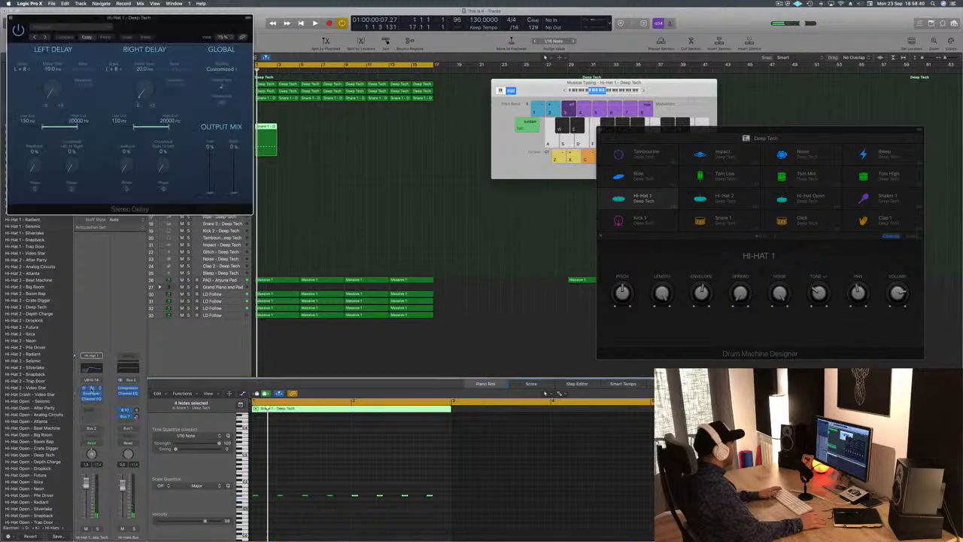
pyautogui.moveTo(162, 23); pyautogui.dragTo(473, 129)
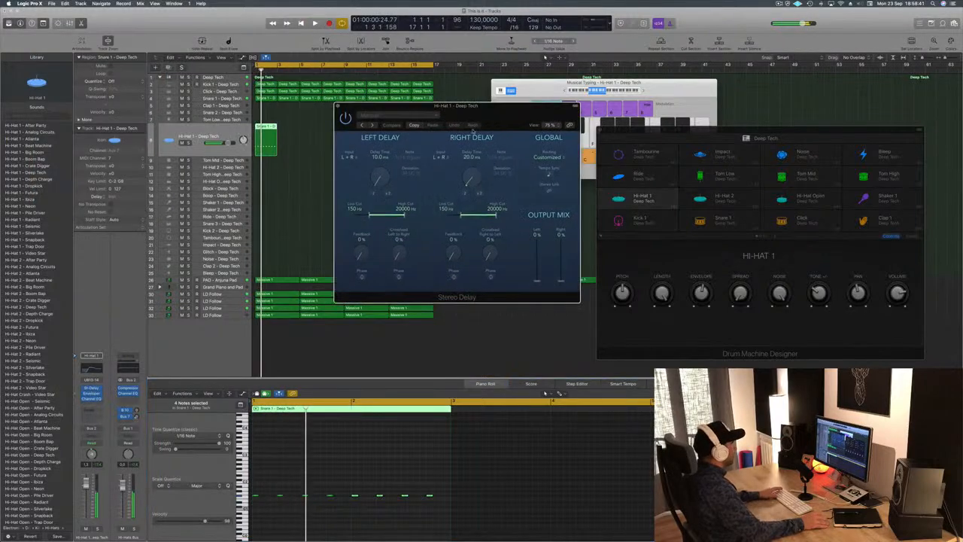
pyautogui.click(412, 116)
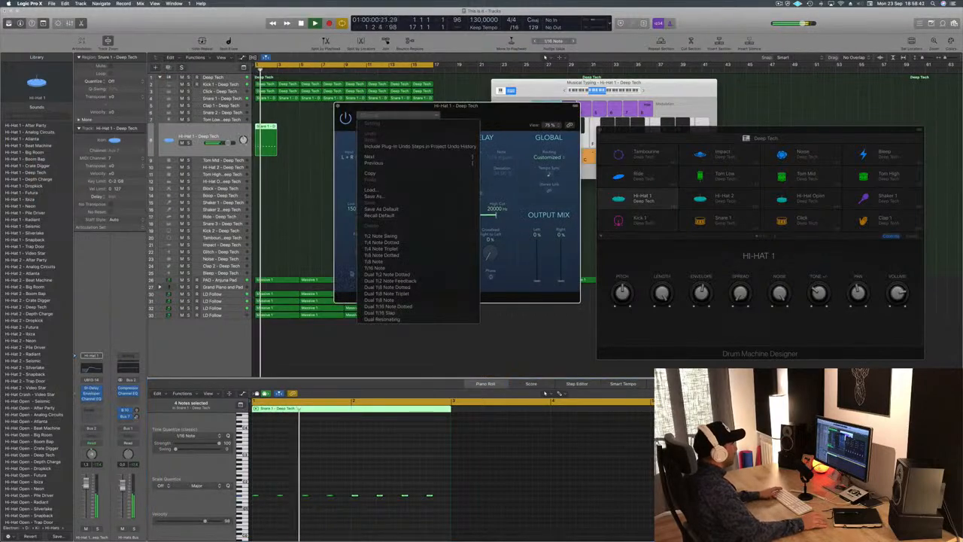
pyautogui.click(397, 312)
pyautogui.moveTo(507, 117); pyautogui.dragTo(593, 90)
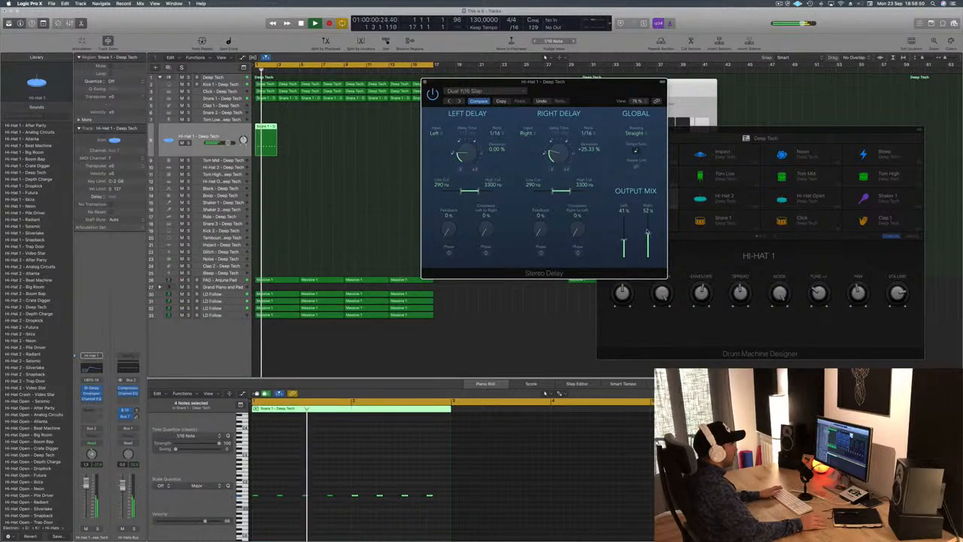
# Step: Set the Stereo Delay's output mix to 56% left and 57% right, and check the hi-hat briefly in solo
pyautogui.moveTo(623, 241); pyautogui.dragTo(623, 233)
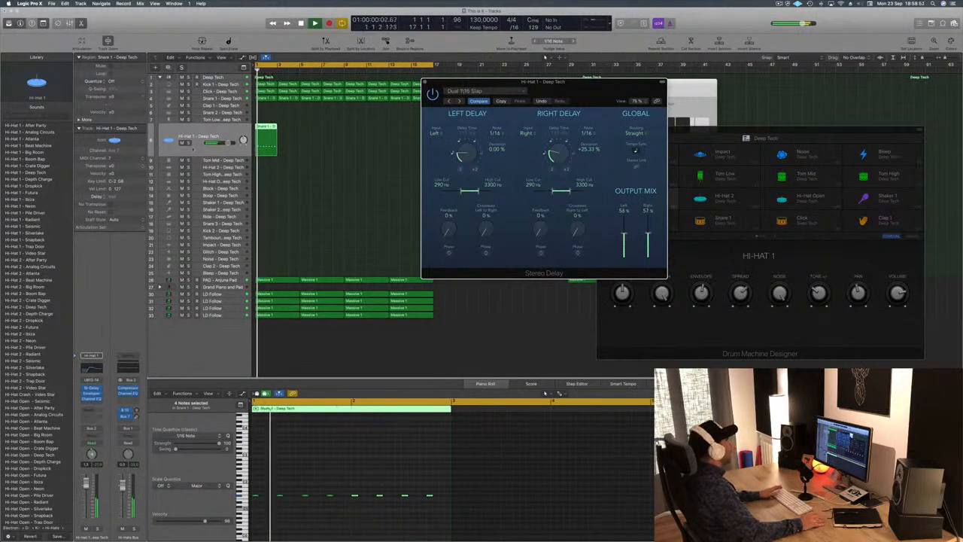
pyautogui.click(187, 143)
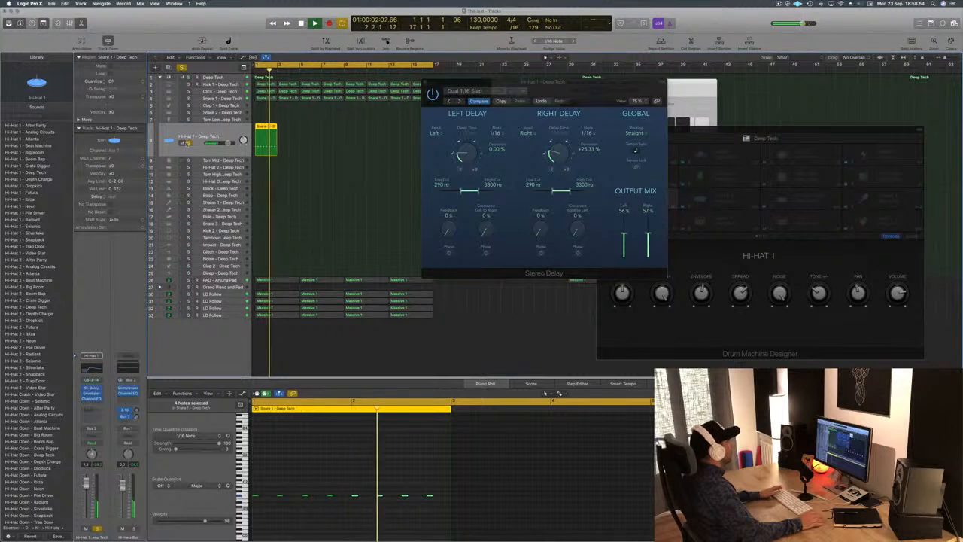
pyautogui.click(187, 143)
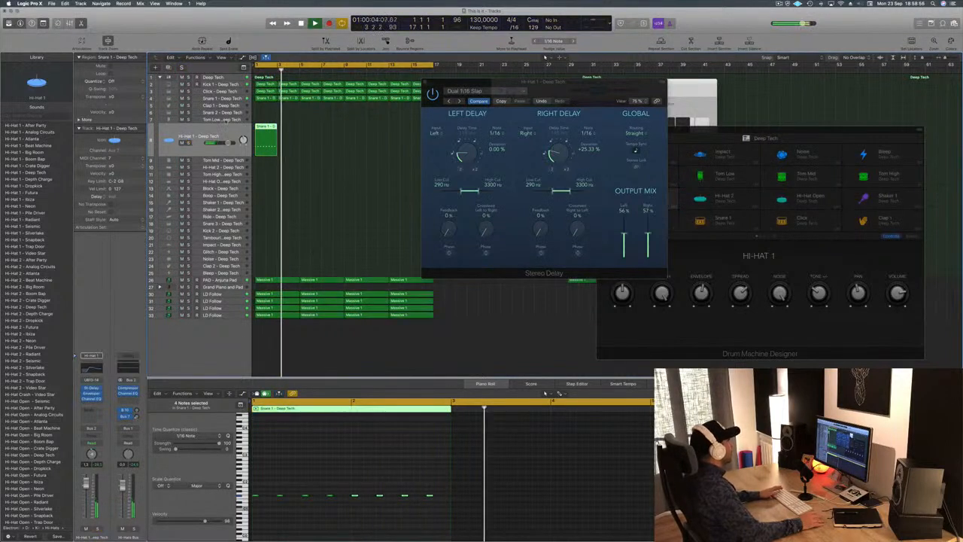
# Step: Close the Stereo Delay and repeat the two-bar Hi-Hat 1 region until it fills the 16-bar cycle
pyautogui.click(424, 82)
pyautogui.press('space')
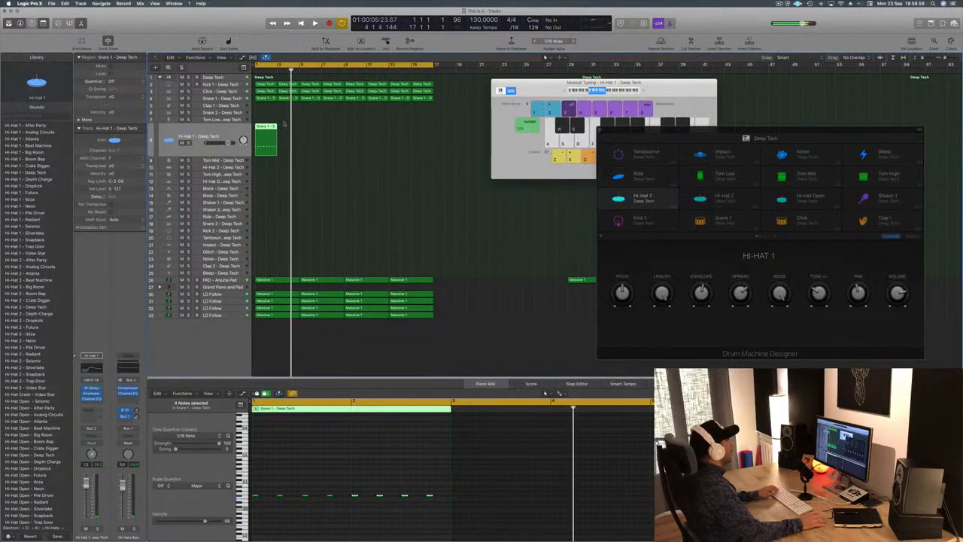
pyautogui.moveTo(267, 128); pyautogui.dragTo(289, 133)
pyautogui.moveTo(307, 137); pyautogui.dragTo(357, 134)
pyautogui.press('space')
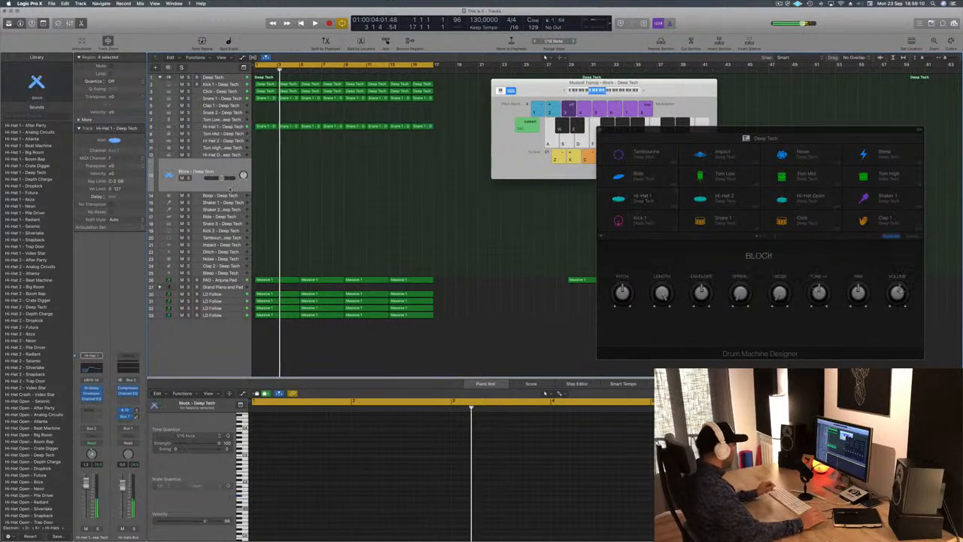
# Step: Record a Block part from bar 1 to about bar 12 and start playing it back from the beginning
pyautogui.click(225, 180)
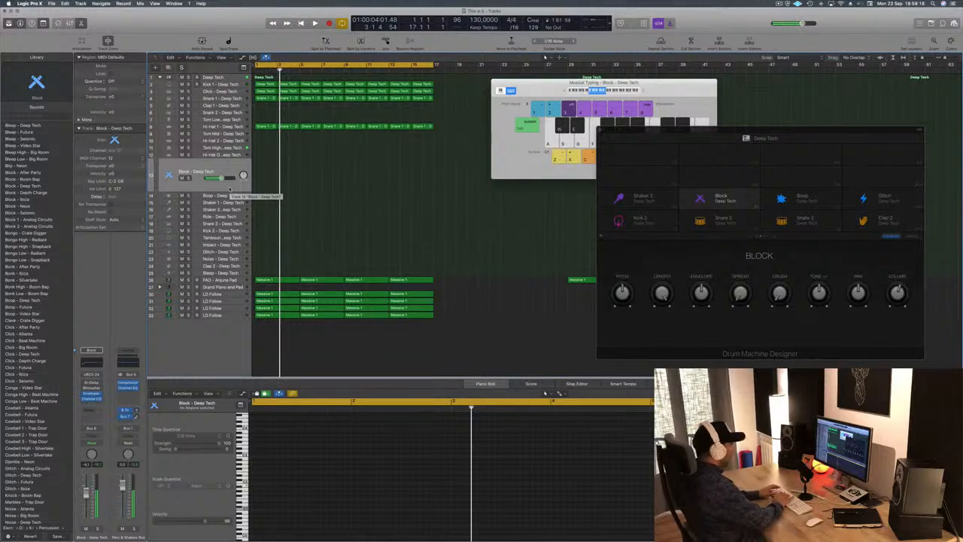
pyautogui.press('space')
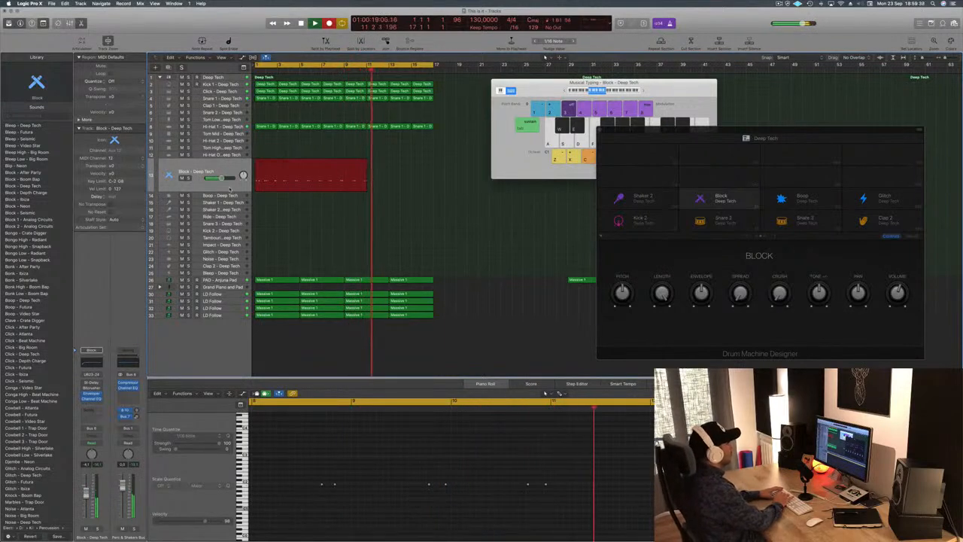
pyautogui.press('space')
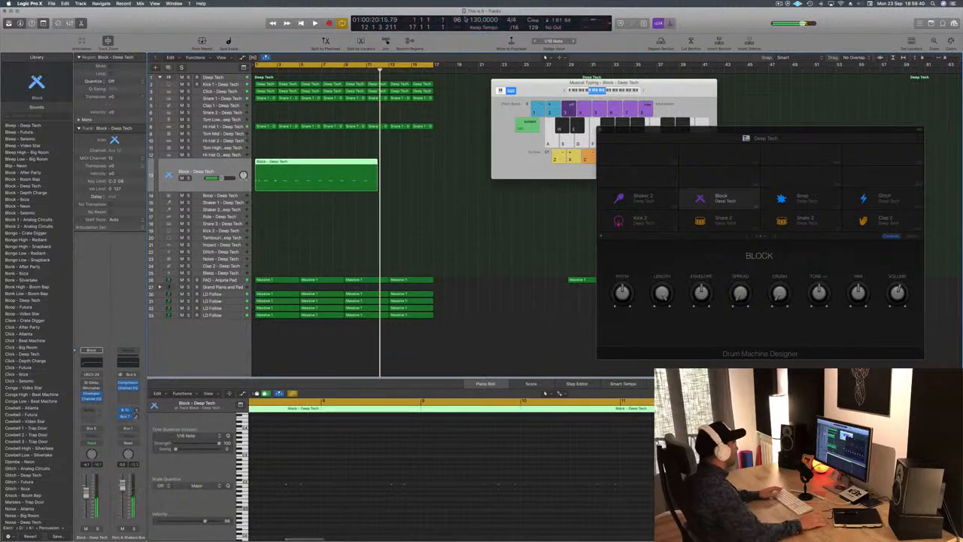
pyautogui.press('Return')
pyautogui.press('space')
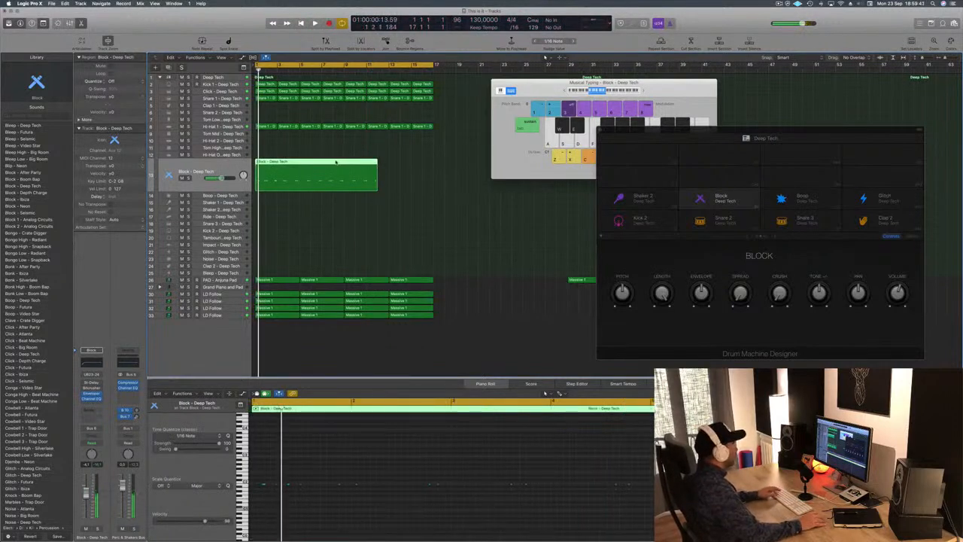
# Step: Split the Block region at bar 9, delete the earlier portion and move the remainder to bar 1
pyautogui.click(414, 159)
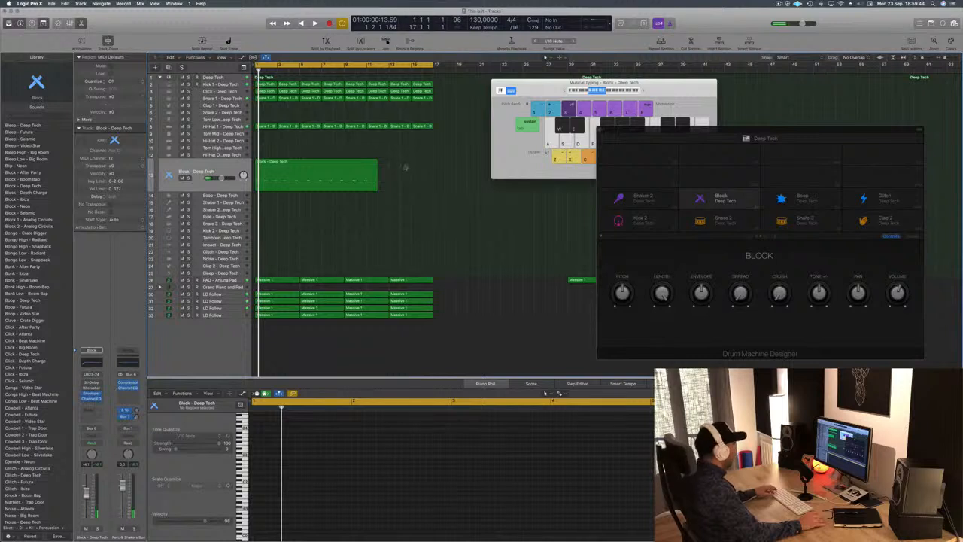
pyautogui.doubleClick(343, 162)
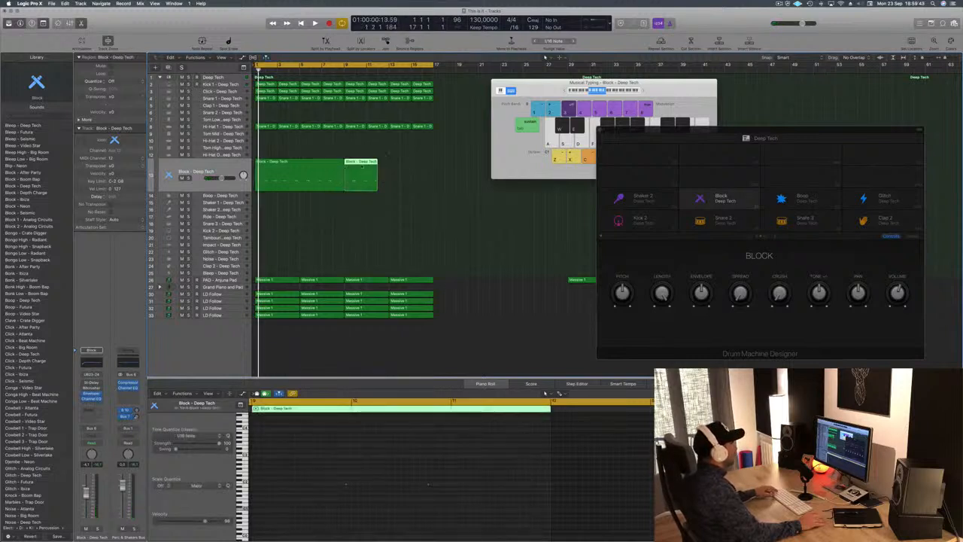
pyautogui.click(337, 163)
pyautogui.press('Delete')
pyautogui.moveTo(364, 163); pyautogui.dragTo(276, 164)
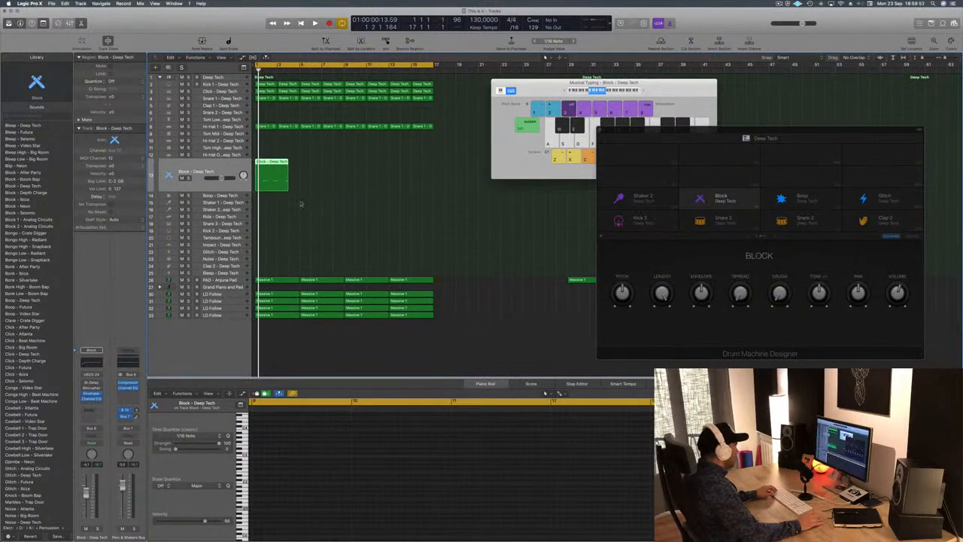
# Step: Quantize all notes of the Block region to 1/16 notes and audition the result with the groove
pyautogui.click(277, 164)
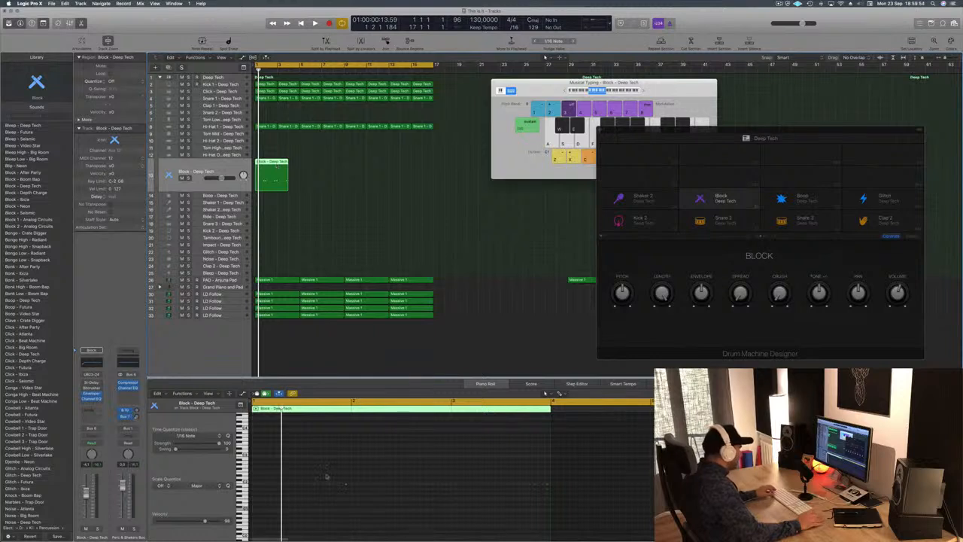
pyautogui.moveTo(312, 472); pyautogui.dragTo(573, 516)
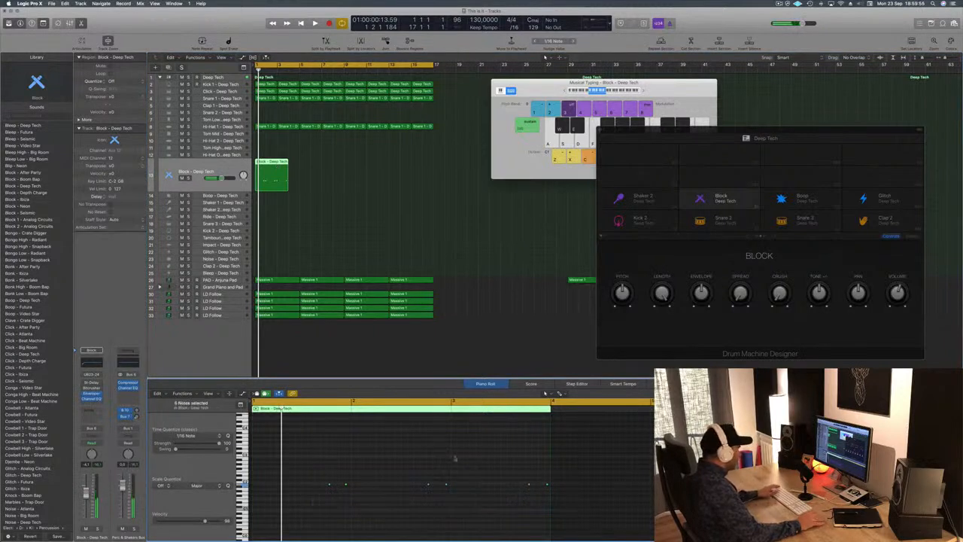
pyautogui.press('space')
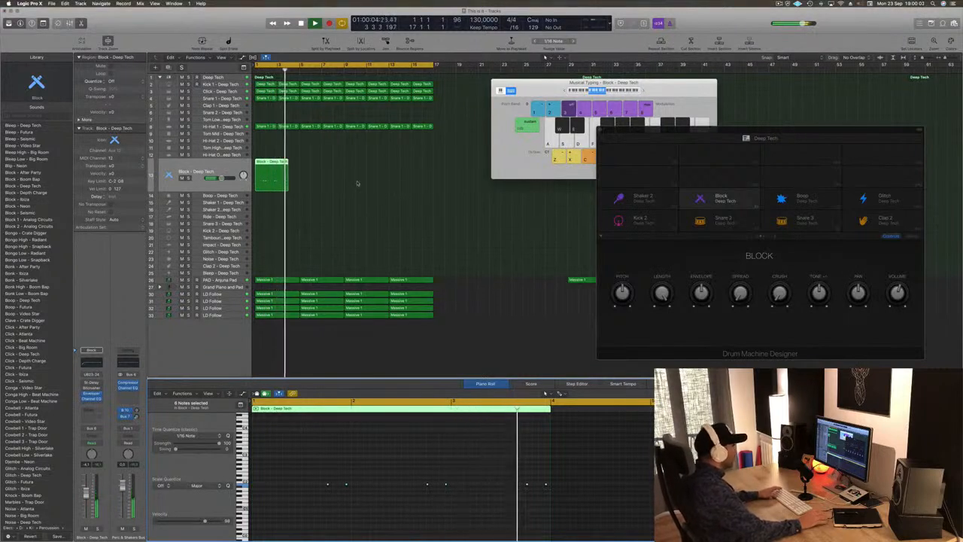
pyautogui.press('space')
# Step: Trim the Block region to two bars by cutting at bar 3, and repeat it across the 16-bar cycle
pyautogui.click(279, 162)
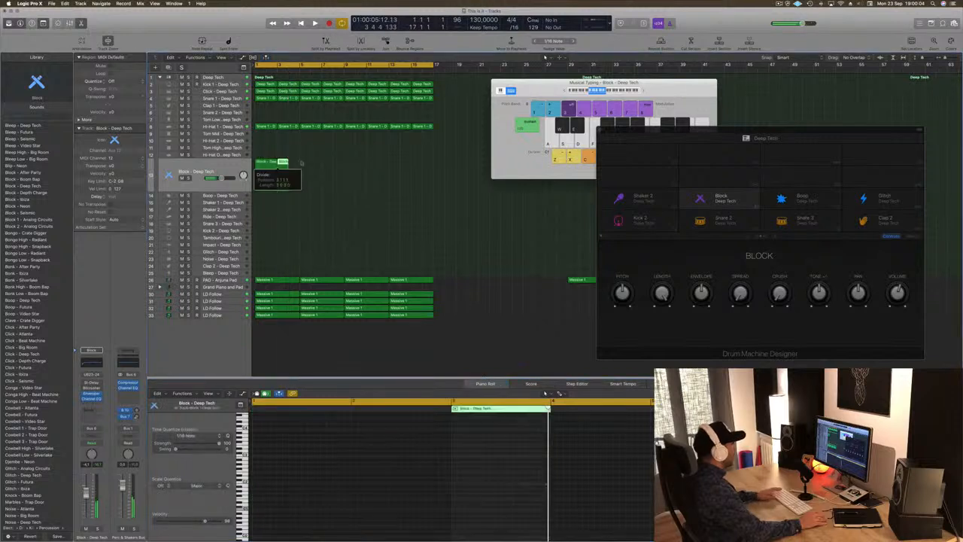
pyautogui.press('Delete')
pyautogui.click(266, 164)
pyautogui.moveTo(264, 163); pyautogui.dragTo(287, 165)
pyautogui.moveTo(306, 178); pyautogui.dragTo(368, 174)
# Step: Play the groove from the start and lower the Block track's volume
pyautogui.press('Return')
pyautogui.press('space')
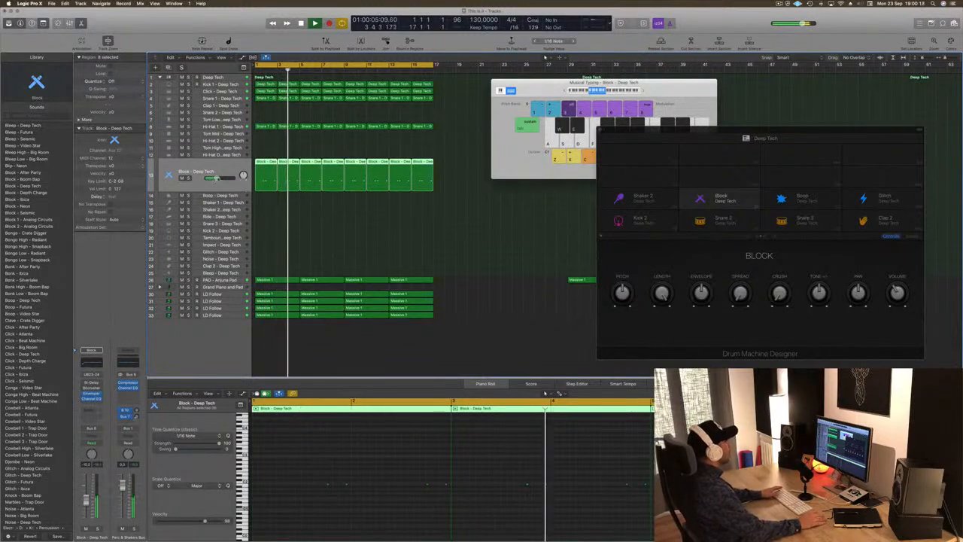
pyautogui.moveTo(220, 178); pyautogui.dragTo(218, 178)
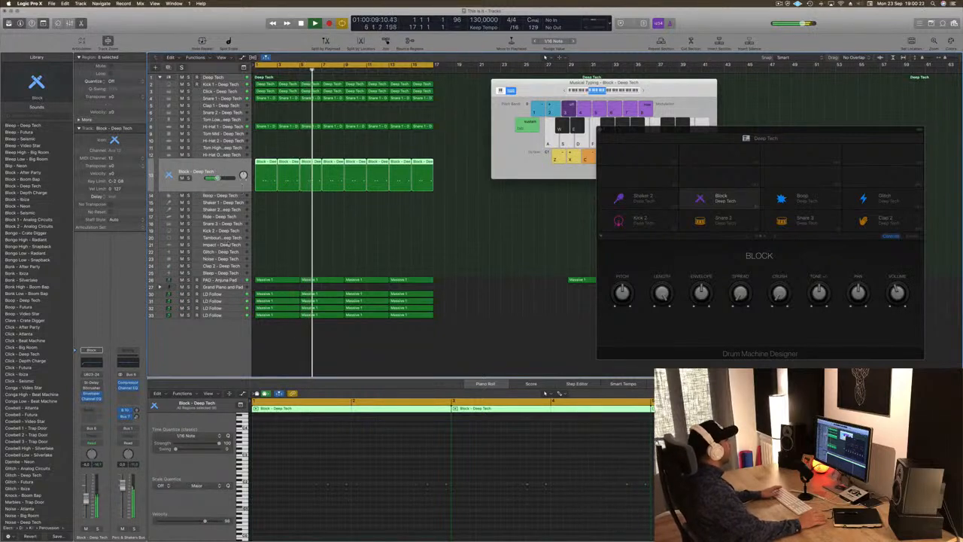
# Step: Record a Shaker 2 part during playback from about bar 11 to the end of the 16-bar cycle
pyautogui.click(233, 210)
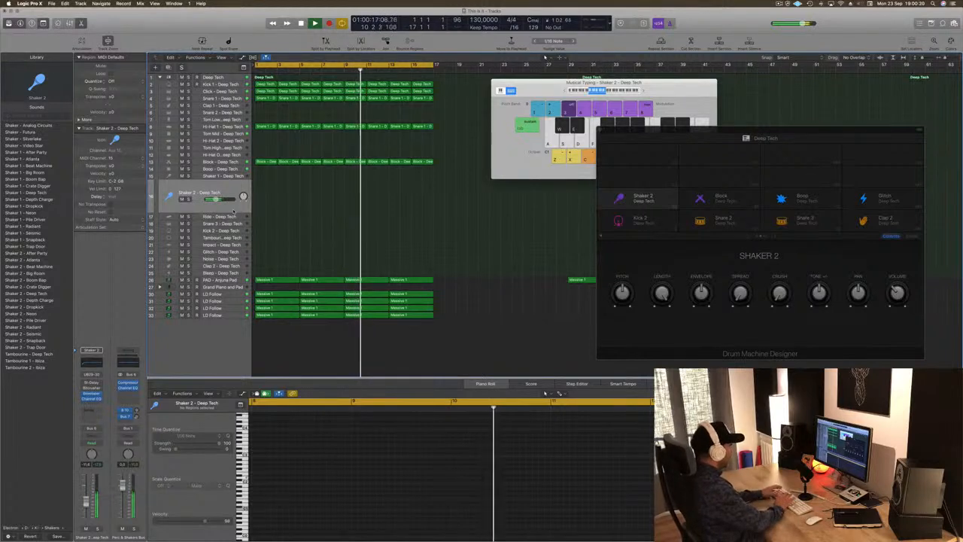
pyautogui.press('r')
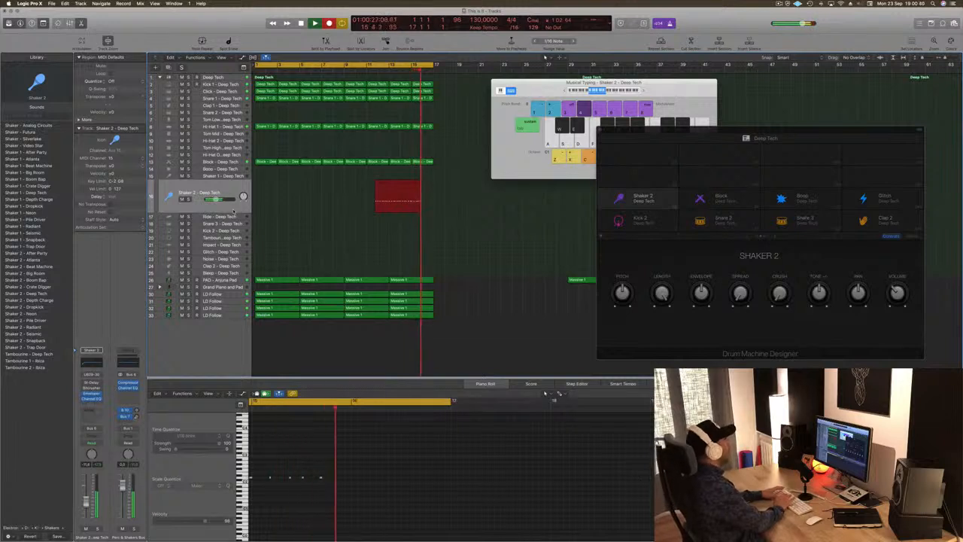
pyautogui.press('space')
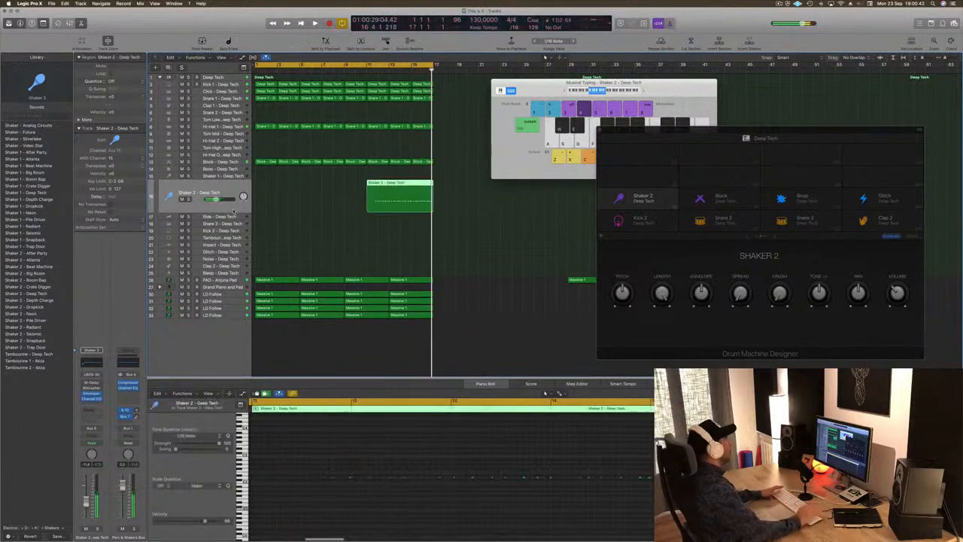
pyautogui.press('Return')
pyautogui.press('space')
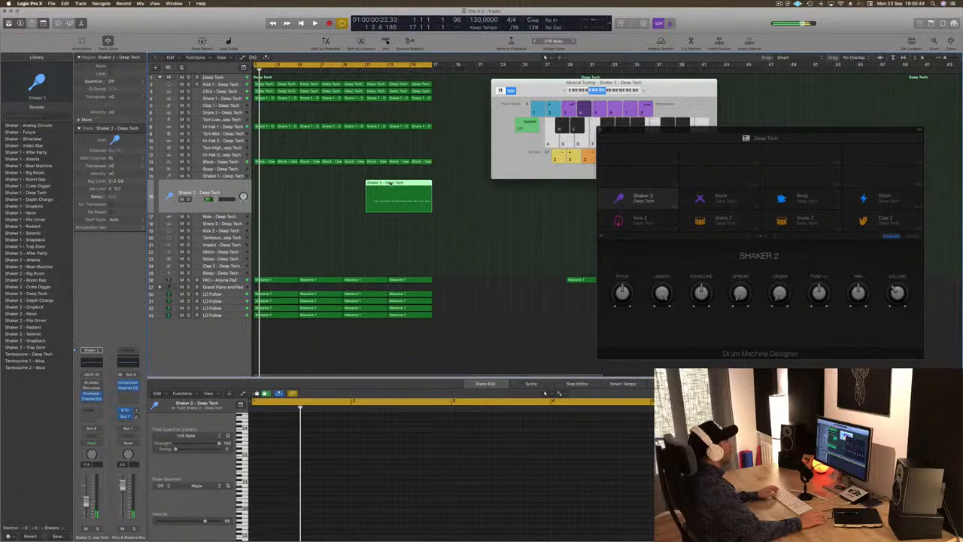
# Step: Split the Shaker 2 recording at bars 13 and 15, keep only the middle two bars and move them to bar 1
pyautogui.keyDown('super'); pyautogui.doubleClick(387, 184); pyautogui.keyUp('super')
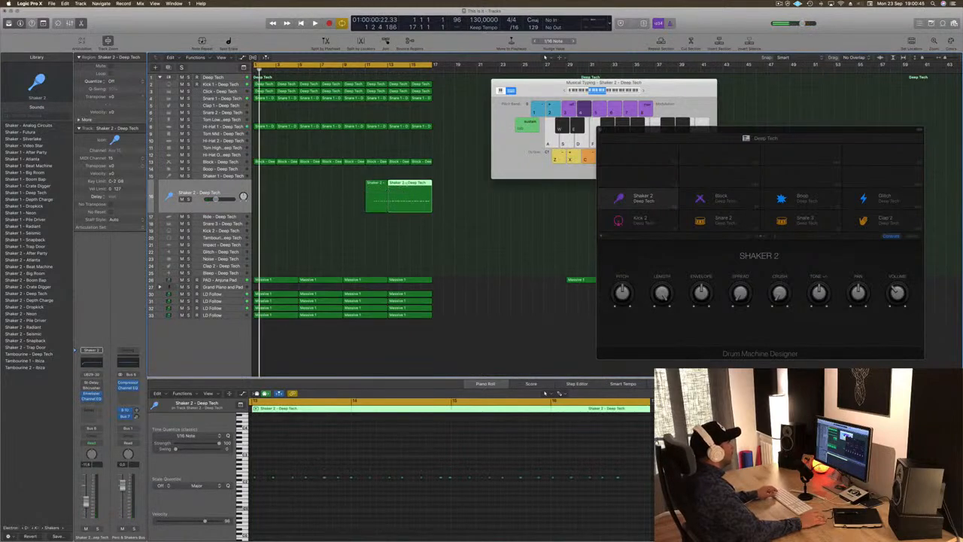
pyautogui.keyDown('super'); pyautogui.doubleClick(410, 190); pyautogui.keyUp('super')
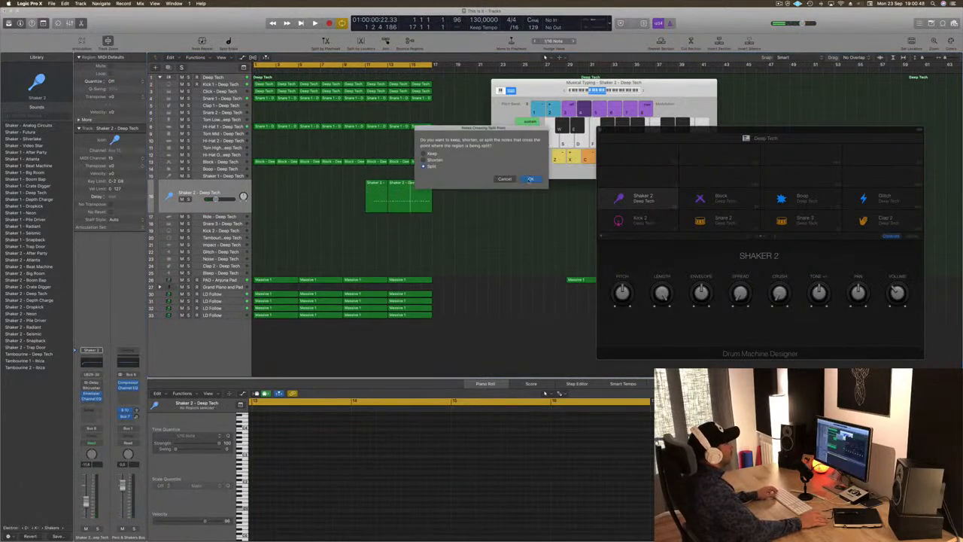
pyautogui.click(530, 179)
pyautogui.press('Delete')
pyautogui.moveTo(405, 186); pyautogui.dragTo(269, 226)
pyautogui.press('space')
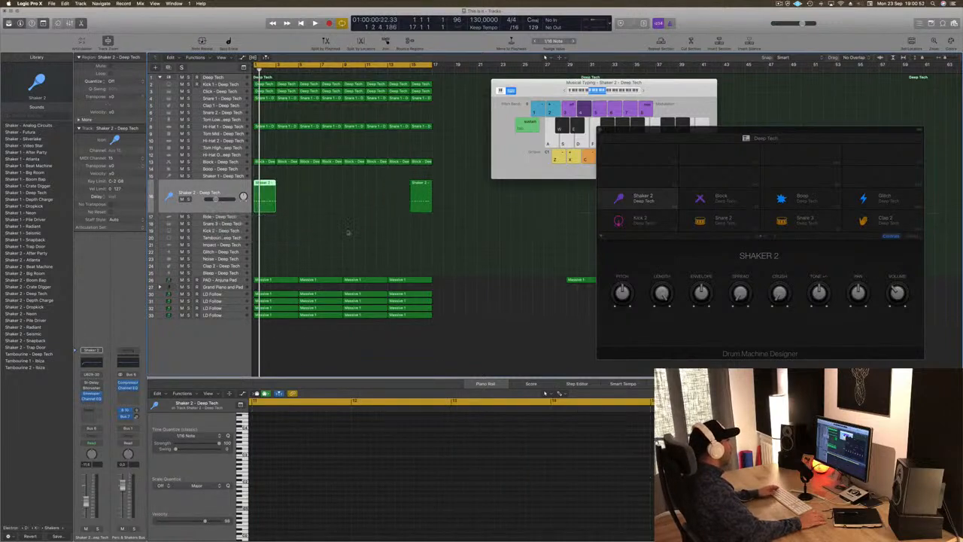
pyautogui.press('Delete')
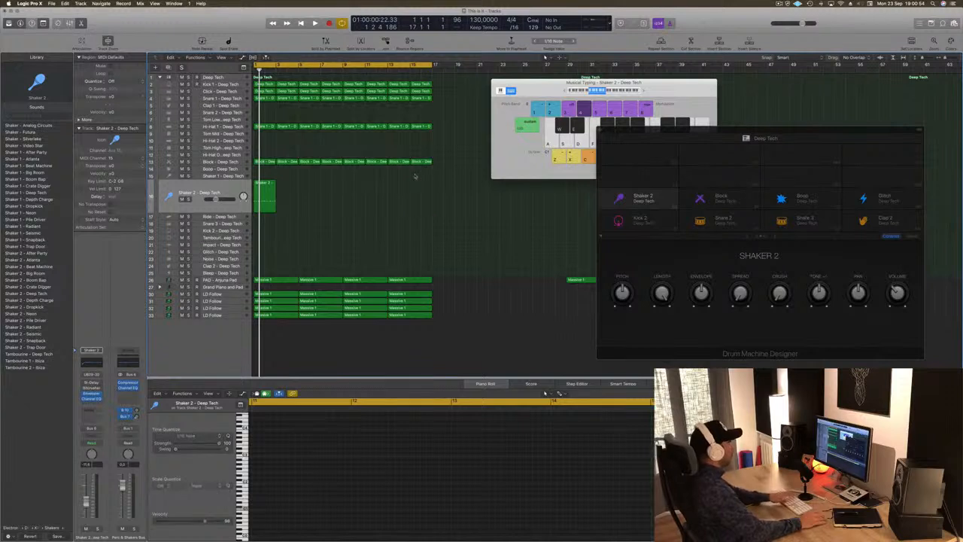
# Step: Quantize the Shaker 2 notes to 1/16 notes, remove the extra note near the end of bar 1 and audition the pattern
pyautogui.click(262, 185)
pyautogui.click(361, 459)
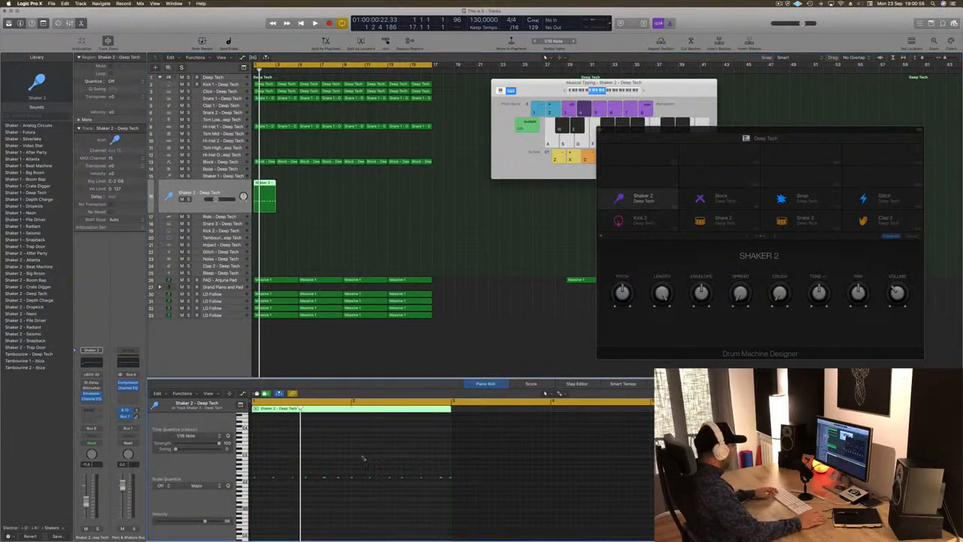
pyautogui.press('space')
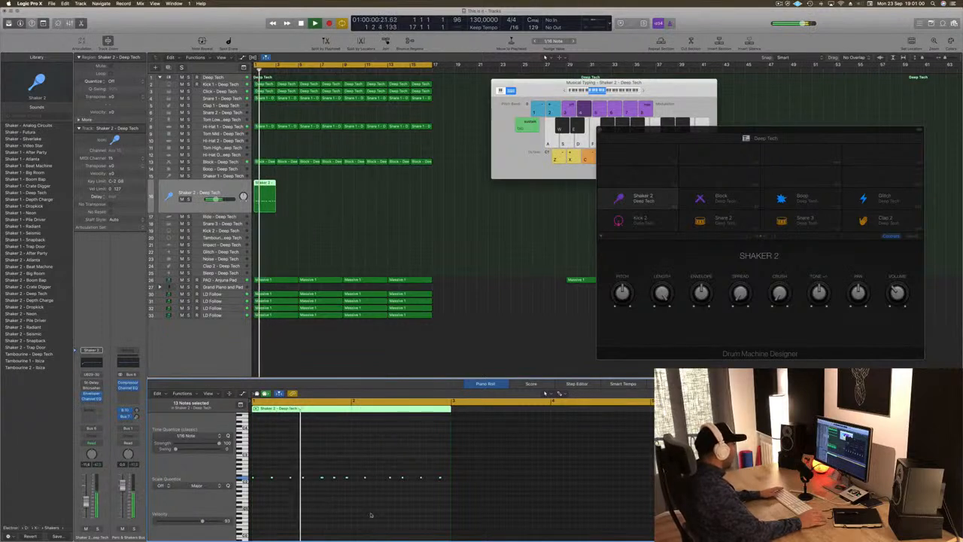
pyautogui.moveTo(334, 468); pyautogui.dragTo(345, 493)
pyautogui.press('space')
pyautogui.press('space')
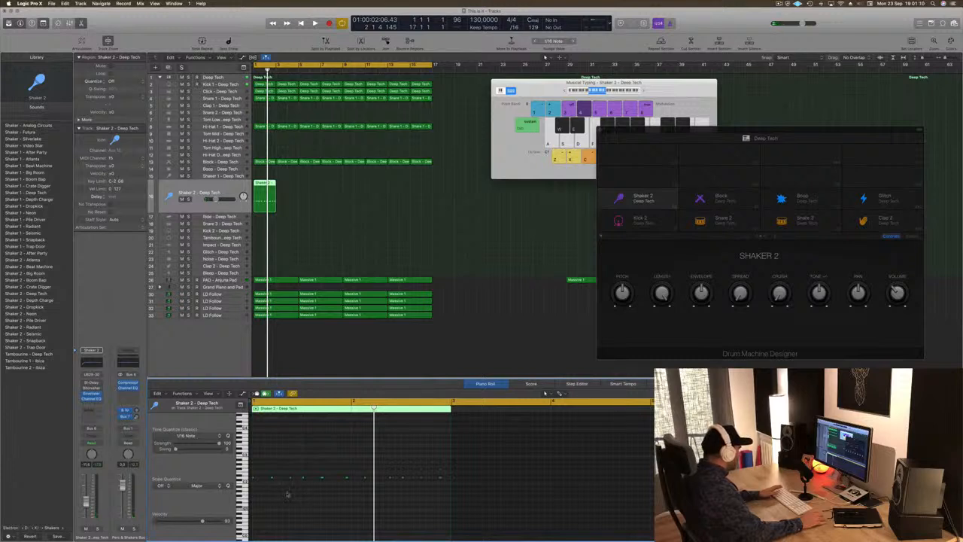
# Step: Clear the Shaker 2 notes from bar 2, copy the bar 1 pattern into it and play it back
pyautogui.moveTo(302, 472); pyautogui.dragTo(519, 494)
pyautogui.press('Delete')
pyautogui.moveTo(342, 459); pyautogui.dragTo(302, 481)
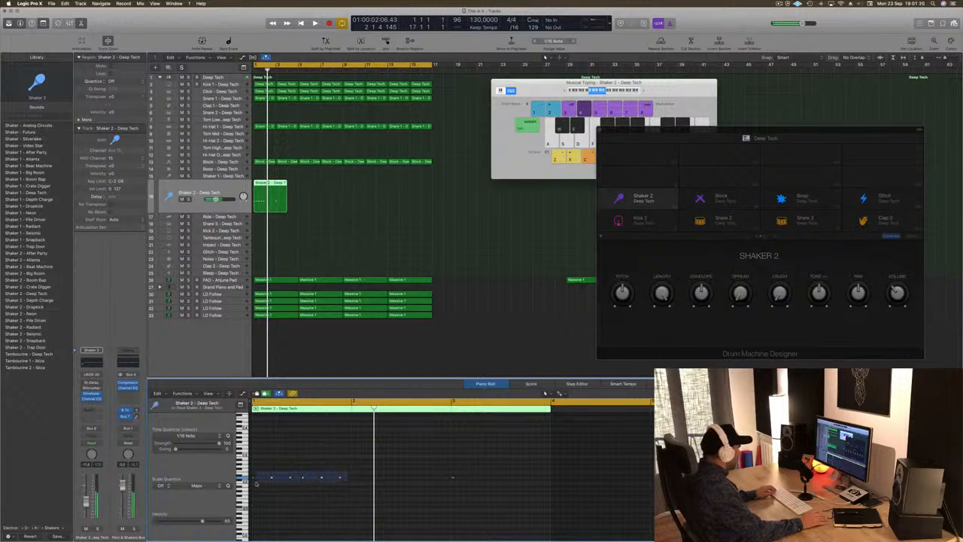
pyautogui.moveTo(253, 479); pyautogui.dragTo(353, 482)
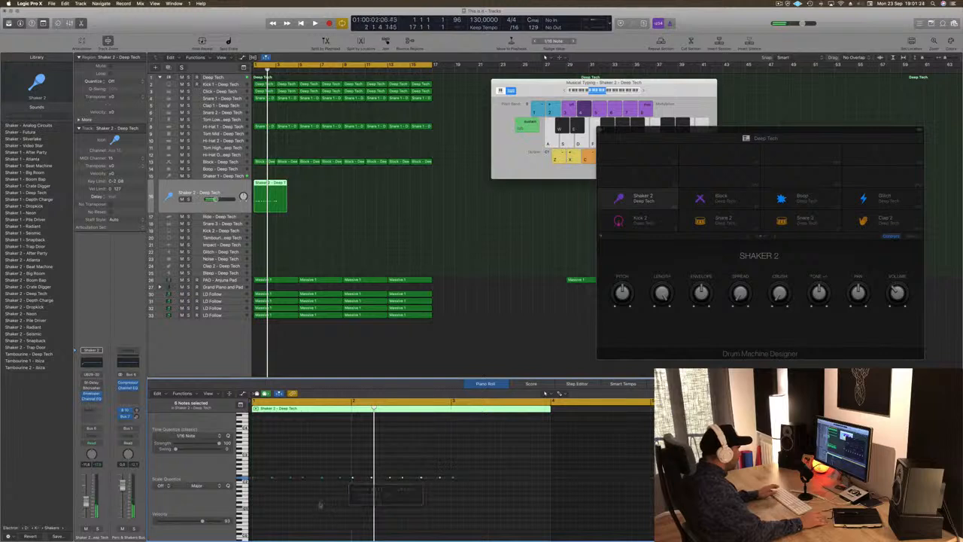
pyautogui.press('space')
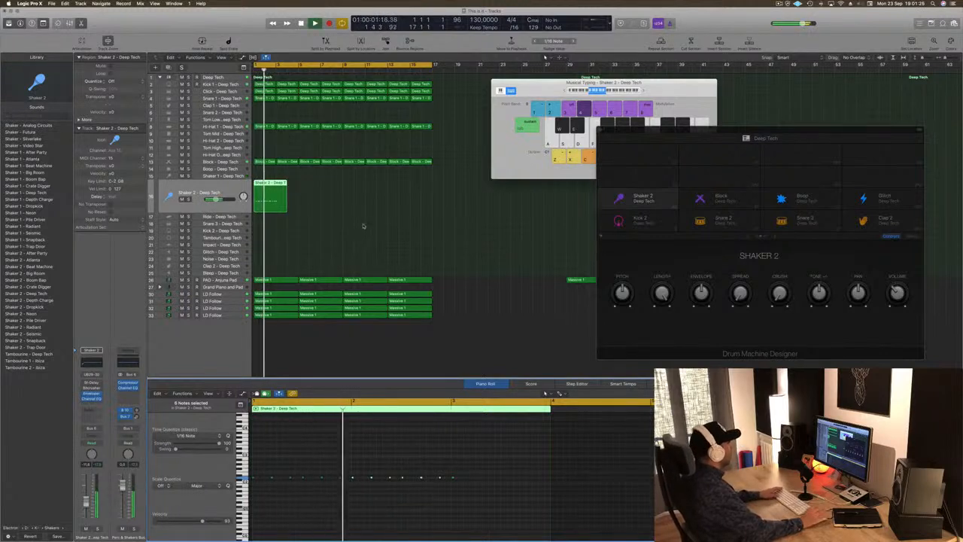
# Step: Trim the Shaker 2 region to two bars by cutting at bar 3, and repeat it across the 16-bar cycle
pyautogui.moveTo(276, 188); pyautogui.dragTo(367, 194)
pyautogui.click(283, 191)
pyautogui.press('Delete')
pyautogui.click(260, 184)
pyautogui.keyDown('shift'); pyautogui.click(286, 194); pyautogui.keyUp('shift')
pyautogui.keyDown('shift'); pyautogui.click(260, 189); pyautogui.keyUp('shift')
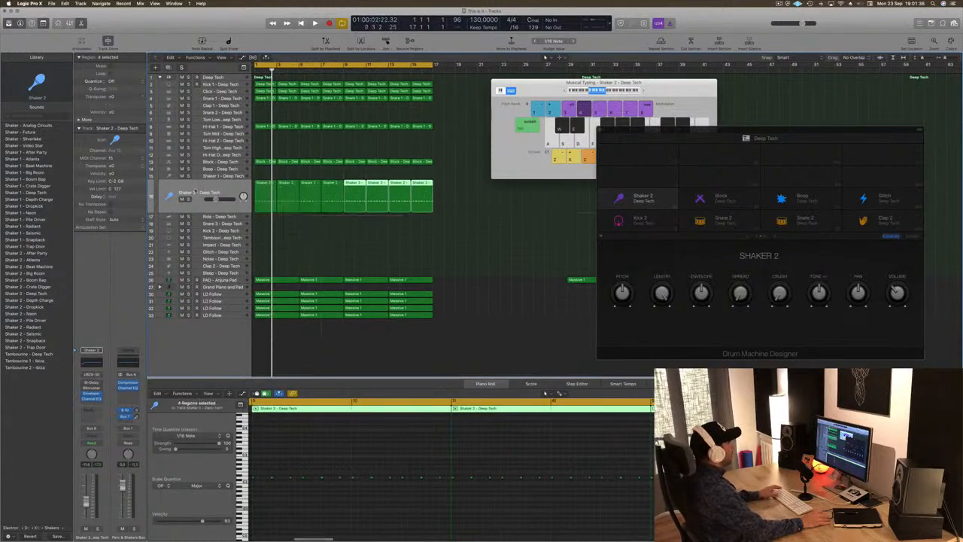
# Step: Select all Shaker 2 regions and lower the track's volume while playing the groove
pyautogui.click(189, 188)
pyautogui.press('space')
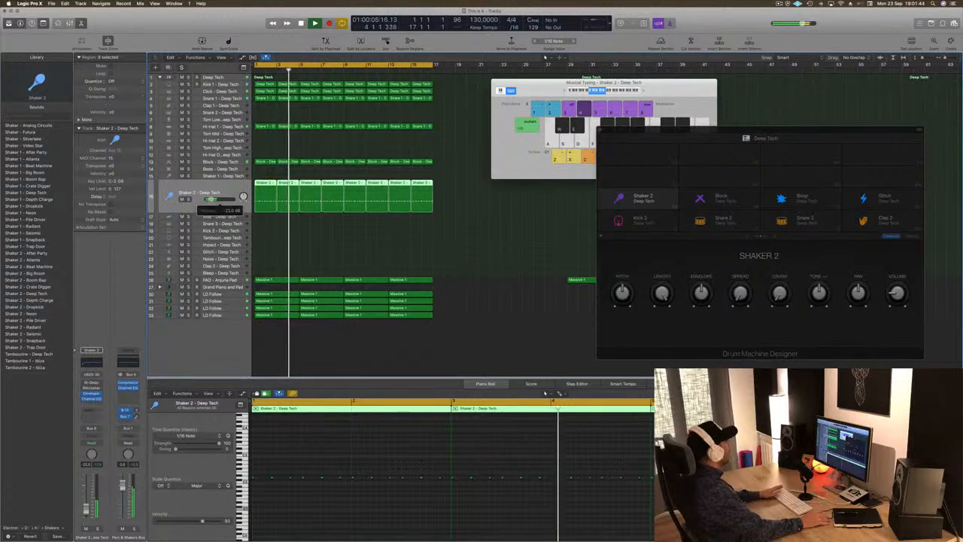
pyautogui.press('Return')
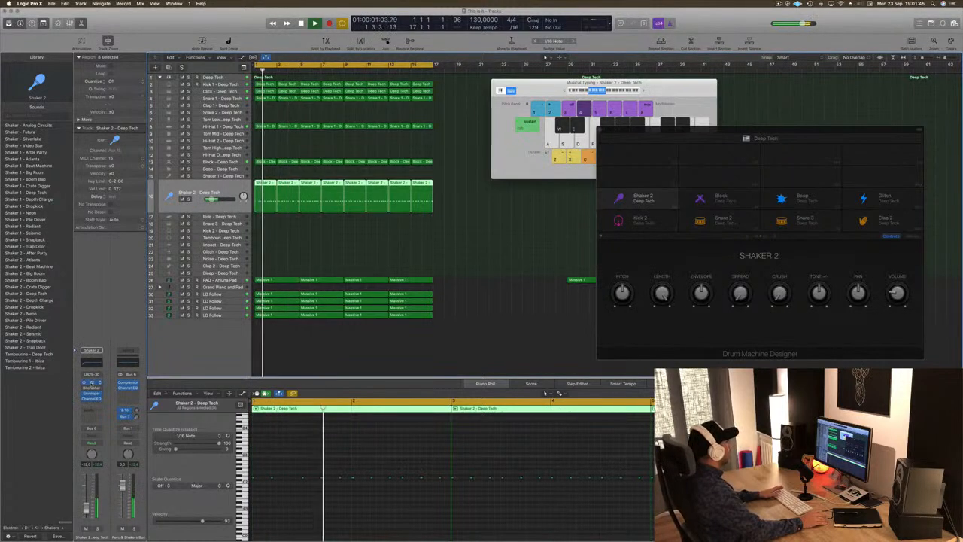
# Step: Open the Stereo Delay on Shaker 2, browse its presets and load Dual 1/16 Slap
pyautogui.click(90, 383)
pyautogui.click(46, 38)
pyautogui.click(46, 37)
pyautogui.click(36, 37)
pyautogui.click(36, 38)
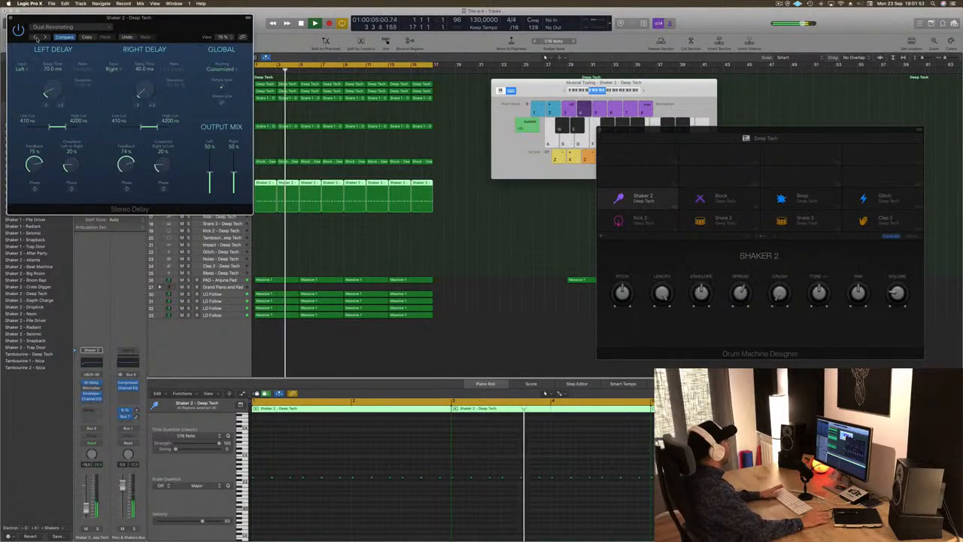
pyautogui.moveTo(135, 19); pyautogui.dragTo(393, 98)
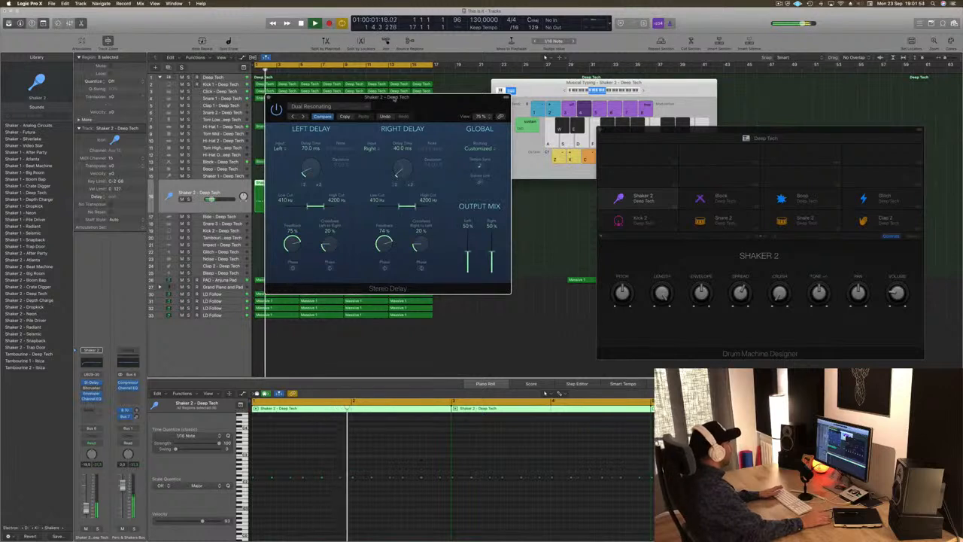
pyautogui.click(292, 119)
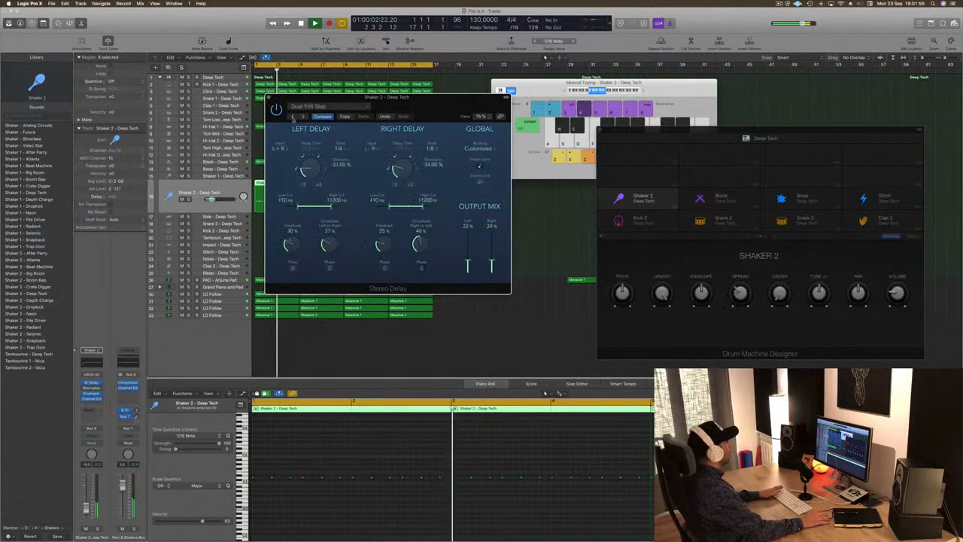
# Step: Load the 1/16 Note preset in Shaker 2's Stereo Delay and raise the left and right output mix levels, with the right at 46%
pyautogui.click(292, 118)
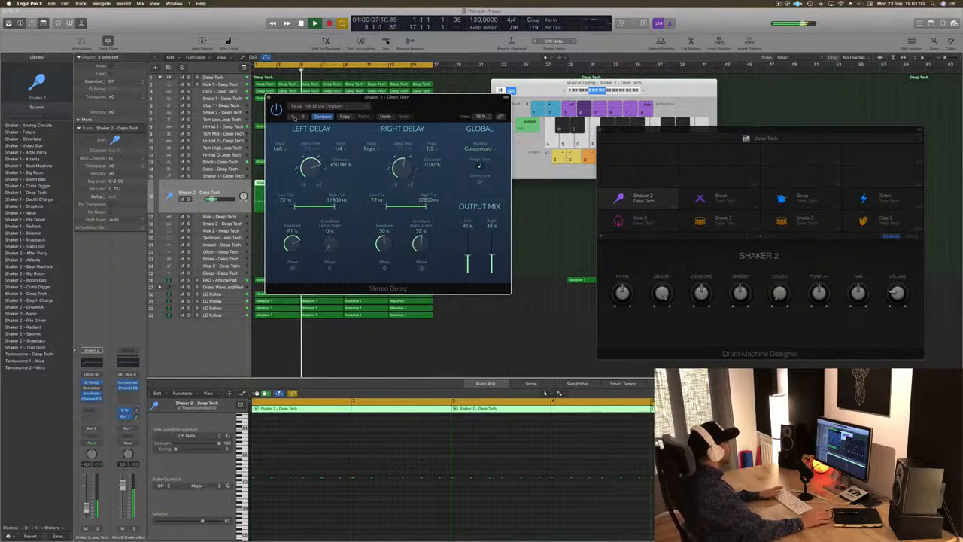
pyautogui.click(292, 118)
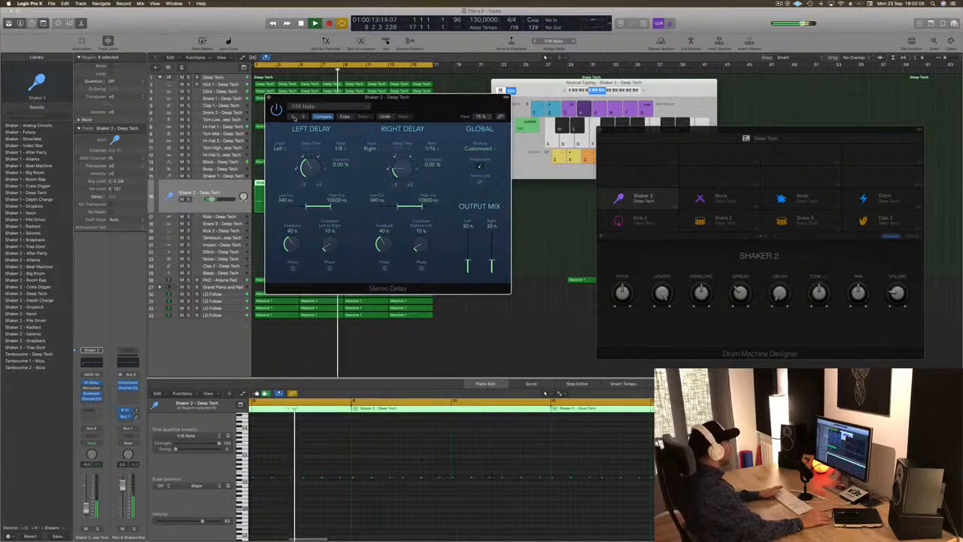
pyautogui.moveTo(490, 267); pyautogui.dragTo(483, 261)
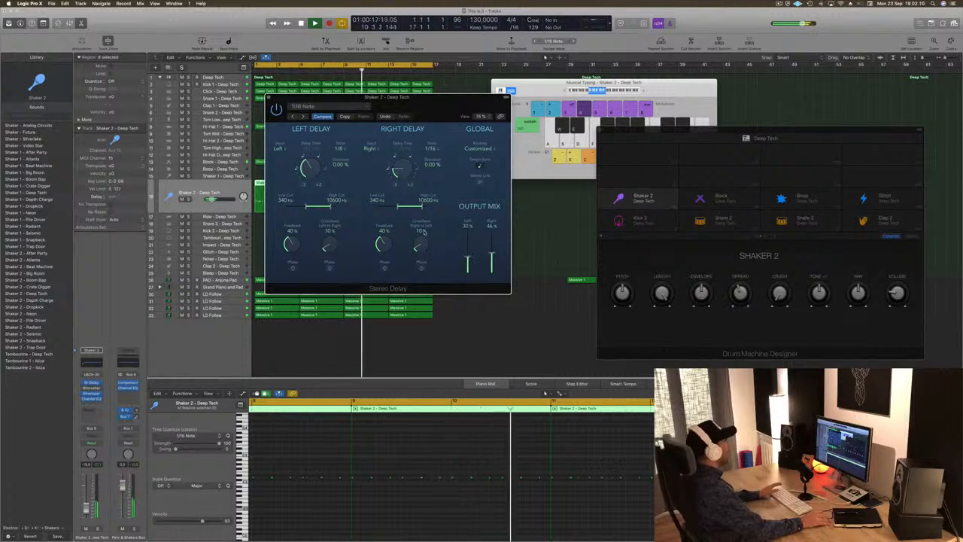
# Step: Raise the high cut to 20000 Hz on both delay sides, set the left output mix to 37% and close the Stereo Delay
pyautogui.moveTo(444, 97); pyautogui.dragTo(548, 108)
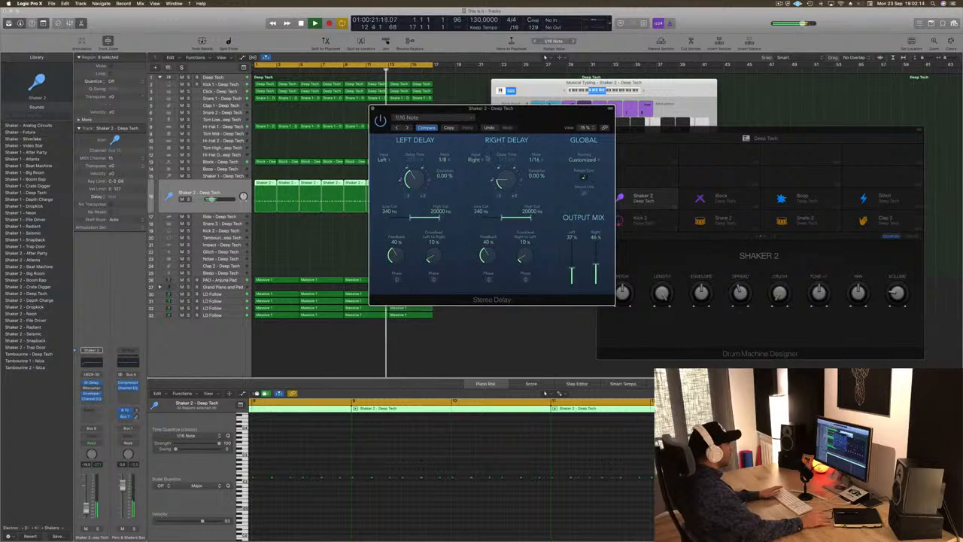
pyautogui.moveTo(554, 117); pyautogui.dragTo(497, 112)
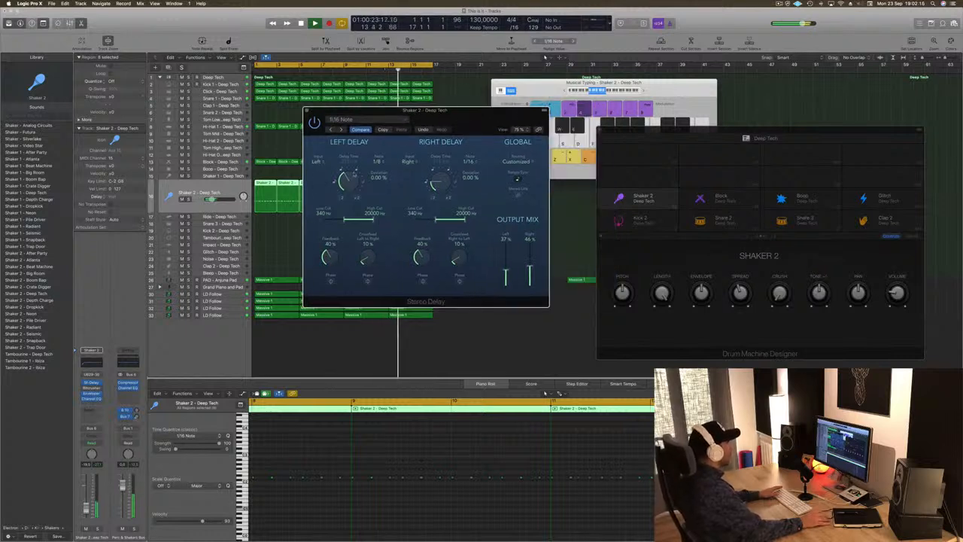
pyautogui.moveTo(393, 118); pyautogui.dragTo(342, 111)
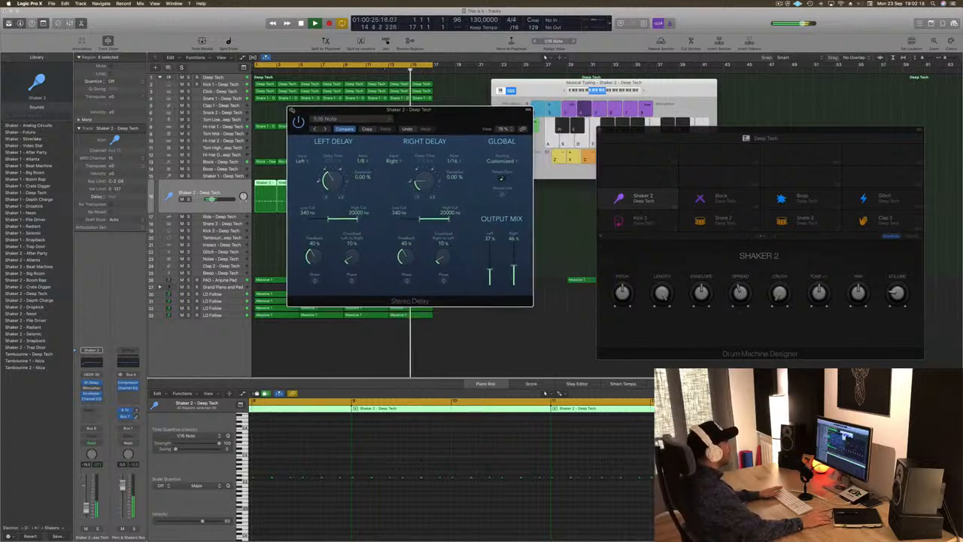
pyautogui.click(291, 111)
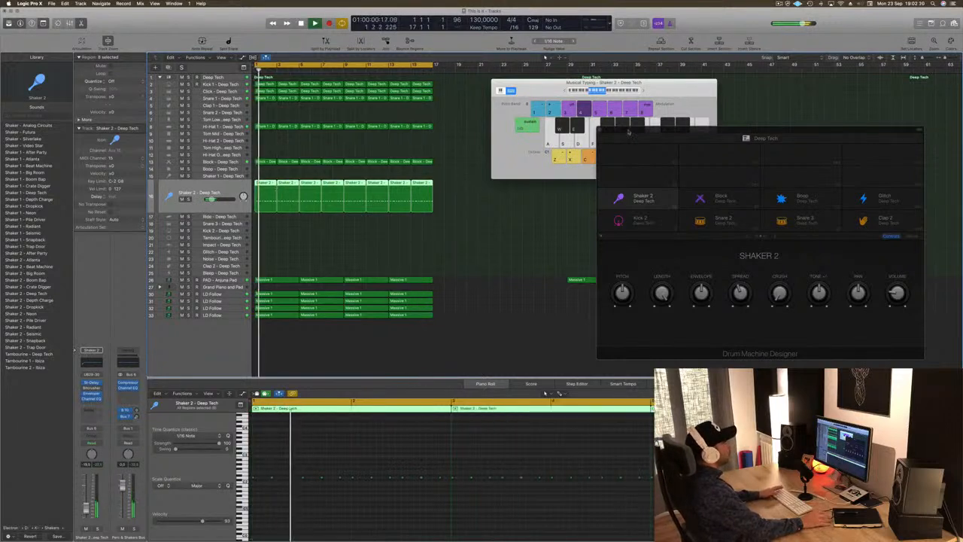
# Step: Close the Drum Machine Designer and Musical Typing windows and stop playback
pyautogui.moveTo(629, 132); pyautogui.dragTo(625, 130)
pyautogui.click(597, 129)
pyautogui.moveTo(541, 88); pyautogui.dragTo(597, 100)
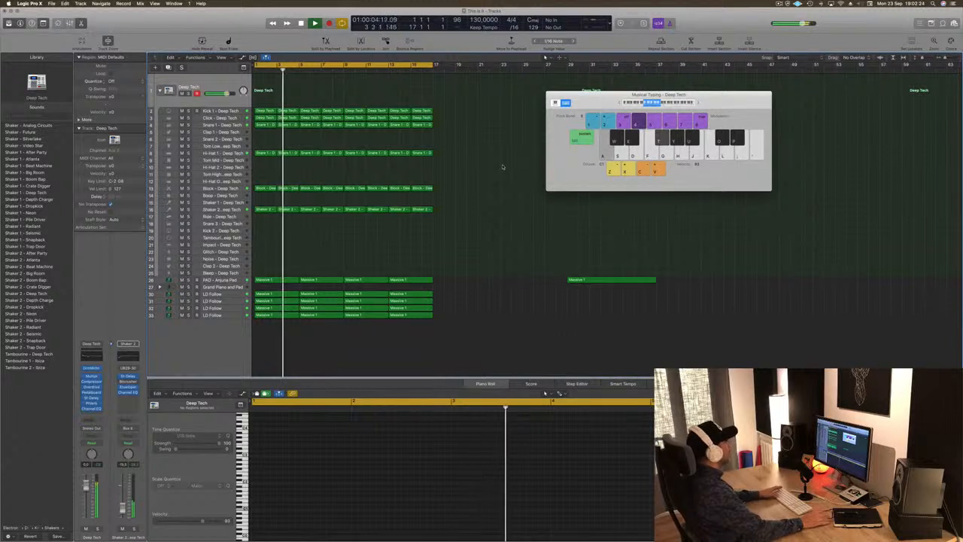
pyautogui.moveTo(595, 101); pyautogui.dragTo(593, 102)
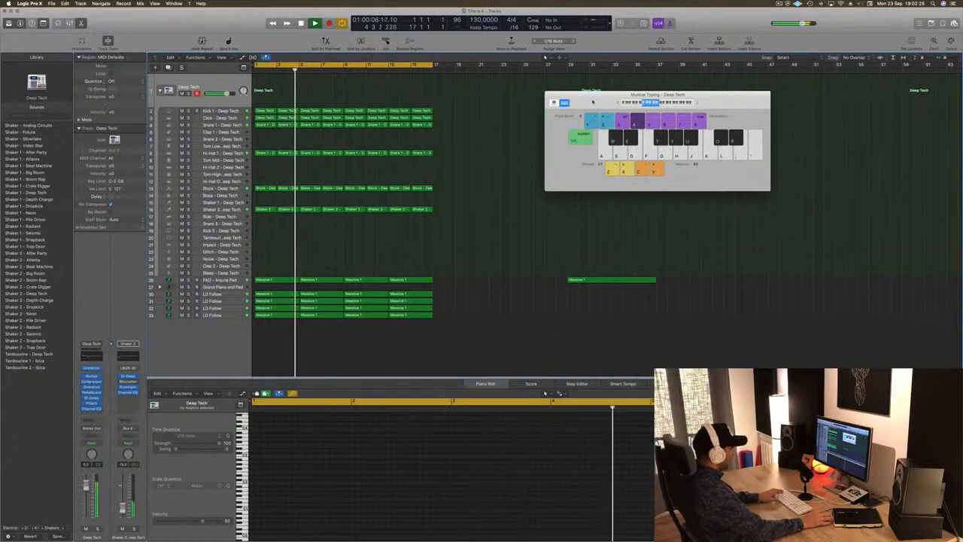
pyautogui.press('super+k')
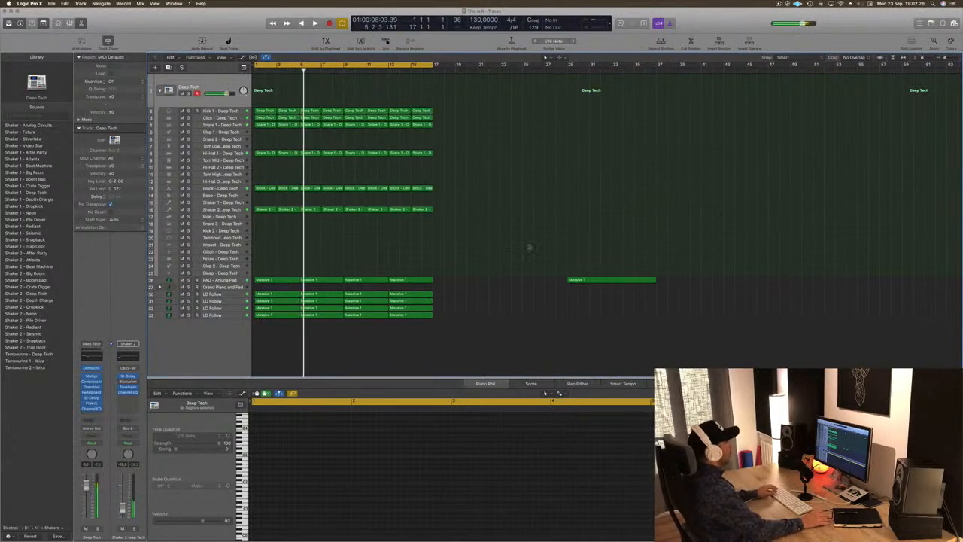
# Step: Move the spare Massive 1 pad region from bar 29 to about bar 51, and return the playhead to the start
pyautogui.click(600, 280)
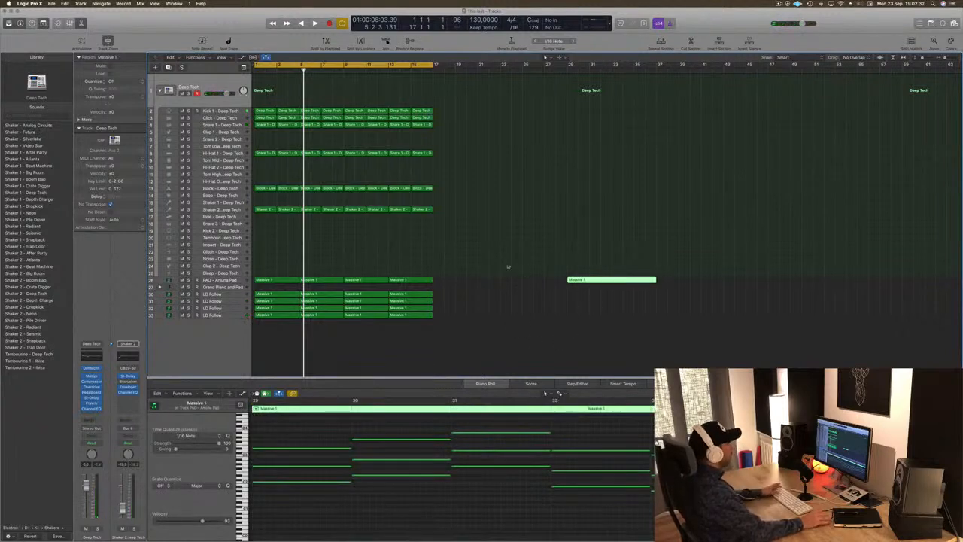
pyautogui.press('Return')
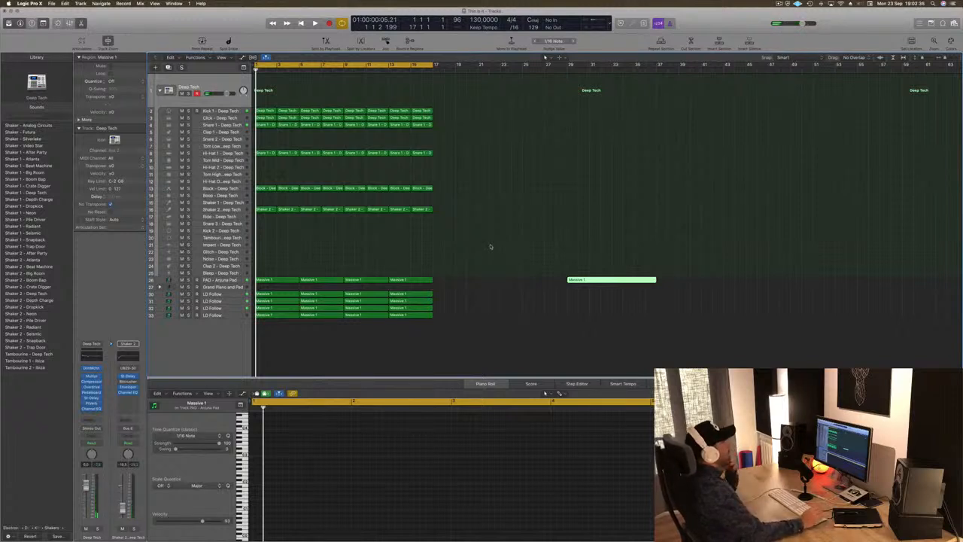
pyautogui.moveTo(613, 280); pyautogui.dragTo(856, 280)
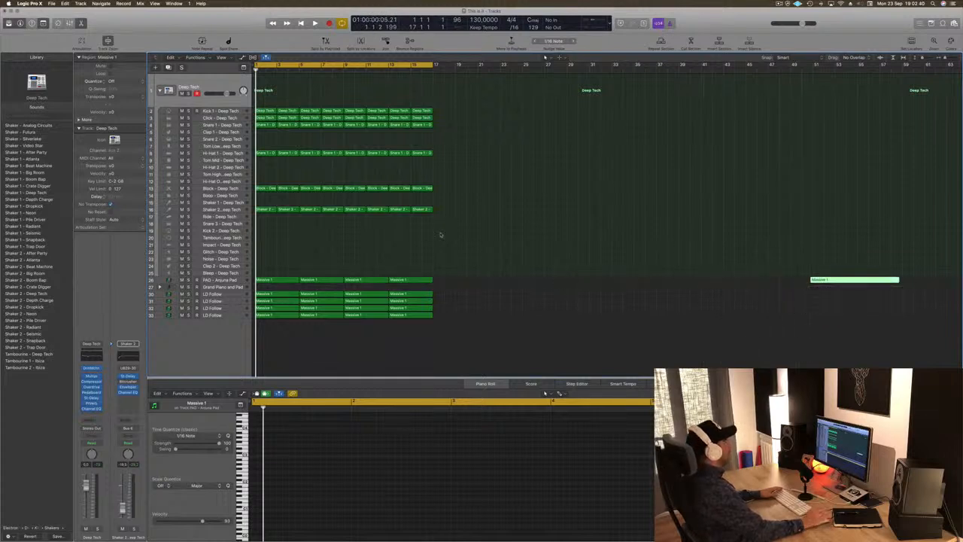
pyautogui.press('space')
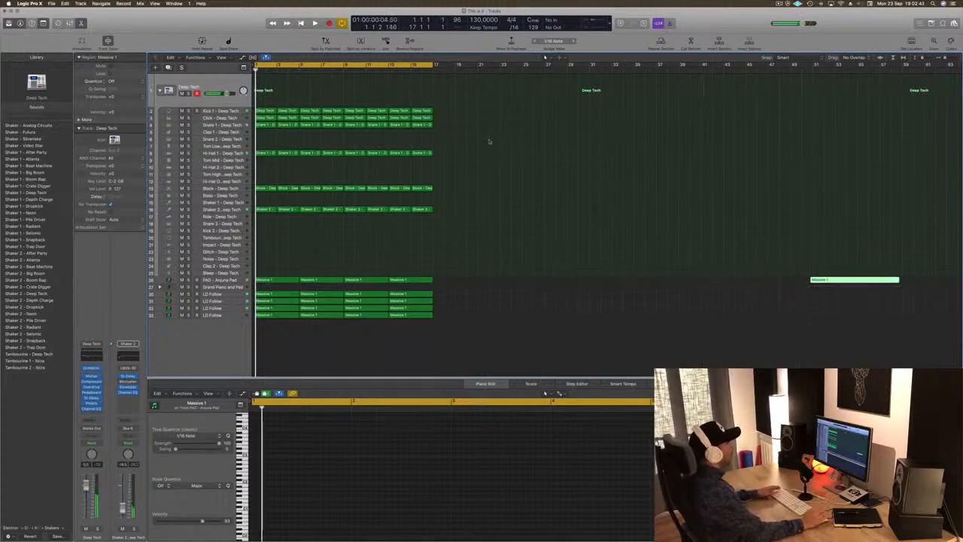
# Step: Show the secondary ruler above the tracks and deselect the pad region
pyautogui.click(221, 58)
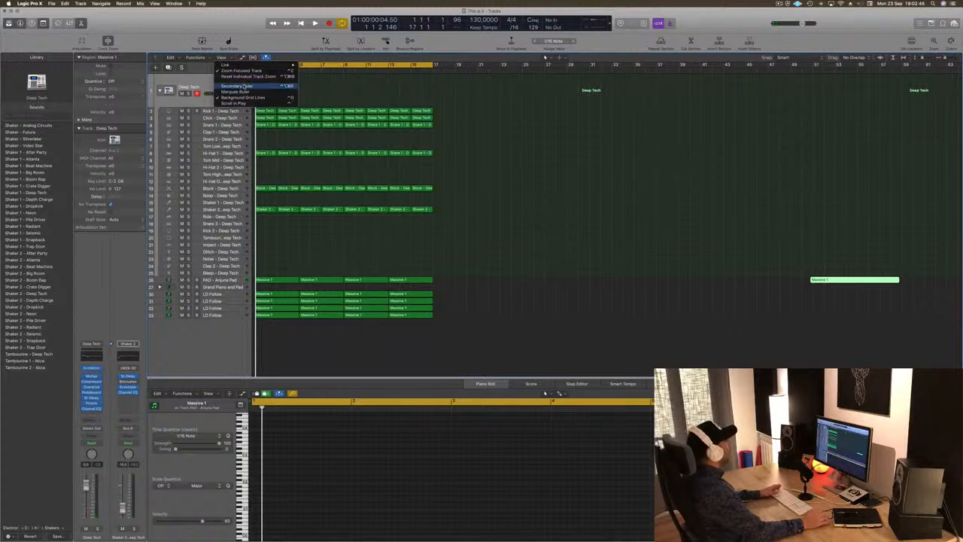
pyautogui.click(246, 87)
pyautogui.click(476, 99)
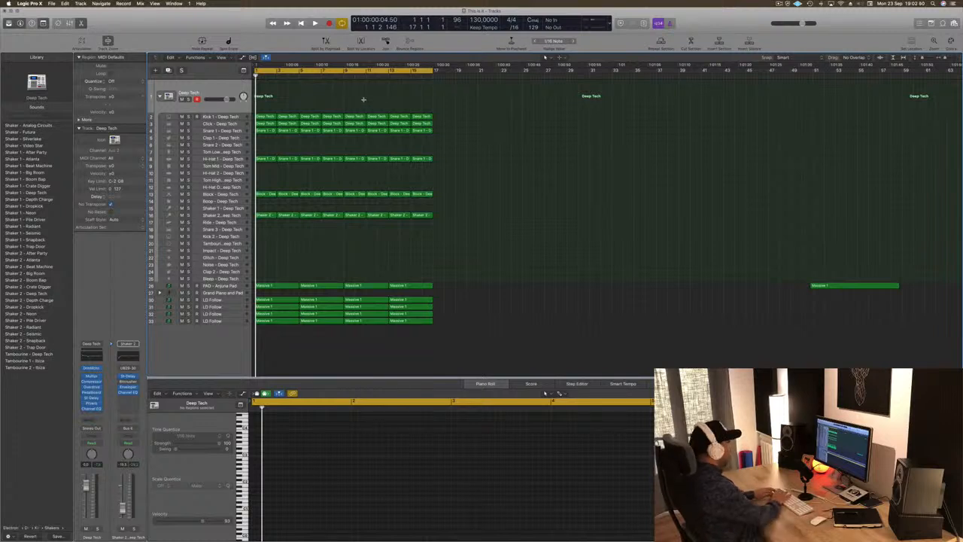
# Step: Repeat the 16-bar section of all drum, pad and lead regions three times to fill 64 bars
pyautogui.press('ctrl+super+r')
pyautogui.press('ctrl+super+r')
pyautogui.press('ctrl+super+r')
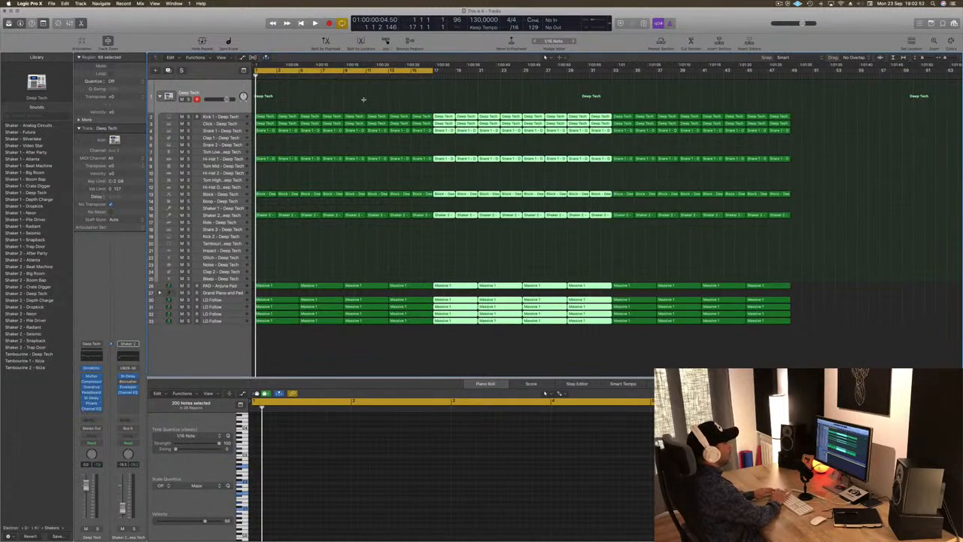
pyautogui.press('space')
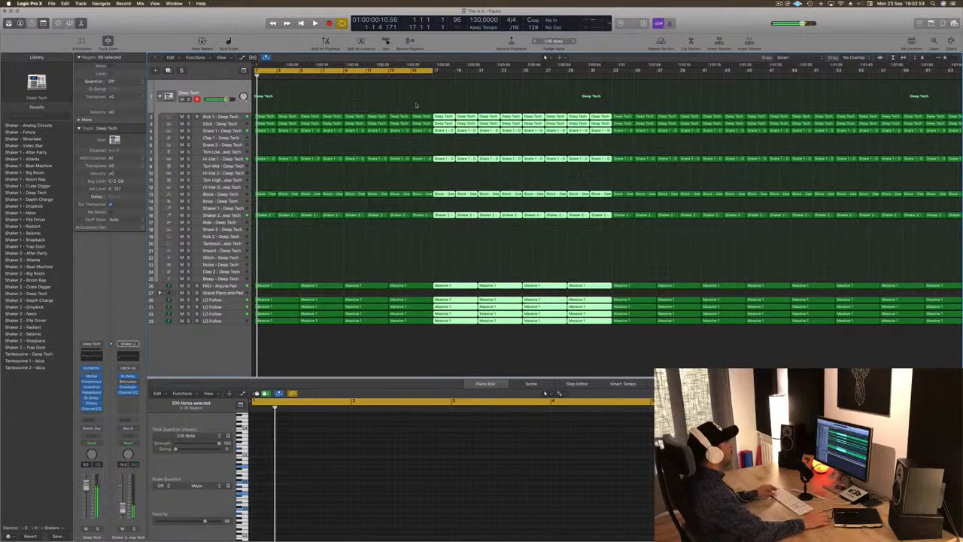
# Step: Extend the cycle range to bar 65 so it covers the whole repeated arrangement
pyautogui.scroll(-4, 416, 100)
pyautogui.moveTo(388, 68); pyautogui.dragTo(778, 69)
pyautogui.scroll(-2, 813, 120)
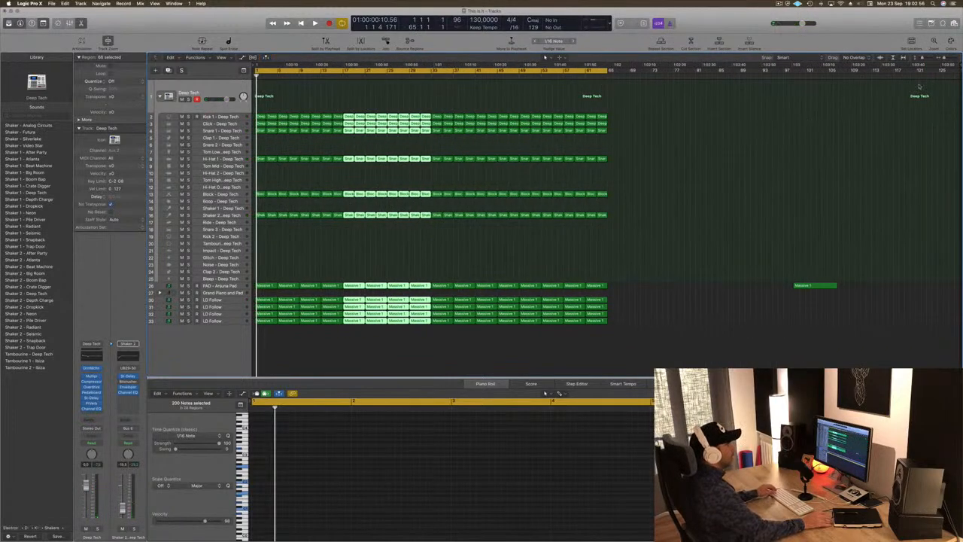
# Step: Move the spare Massive 1 region onto the lowest LD Follow track just after bar 65, and shorten the project end to bar 75
pyautogui.moveTo(821, 285); pyautogui.dragTo(647, 343)
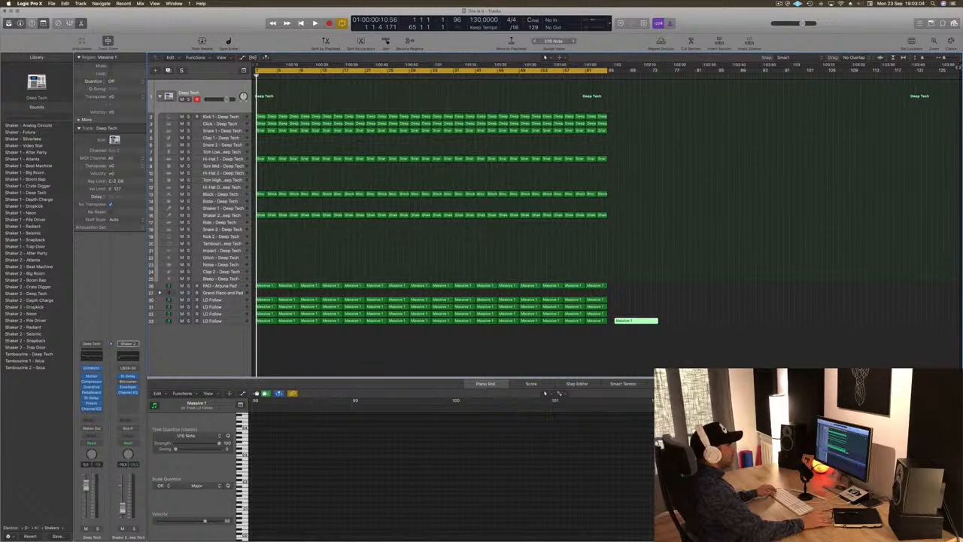
pyautogui.moveTo(933, 86); pyautogui.dragTo(657, 86)
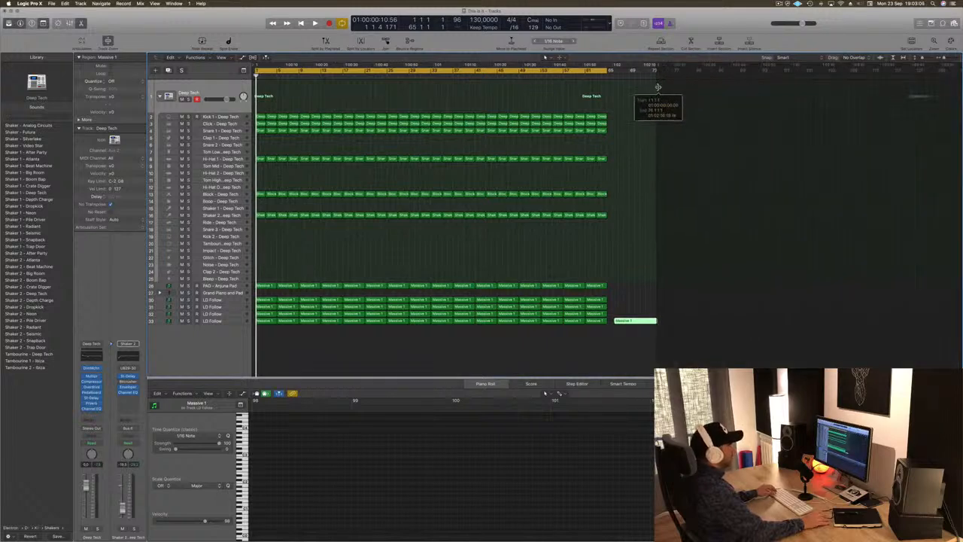
# Step: Play the opening of the 64-bar arrangement and deselect the spare region
pyautogui.press('space')
pyautogui.press('super+Right')
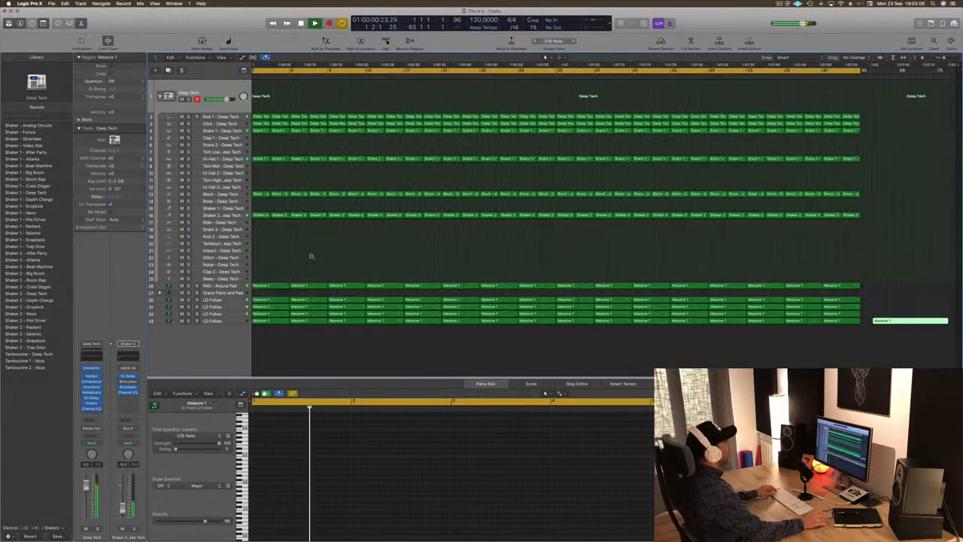
pyautogui.hscroll(-3, 333, 256)
pyautogui.click(328, 258)
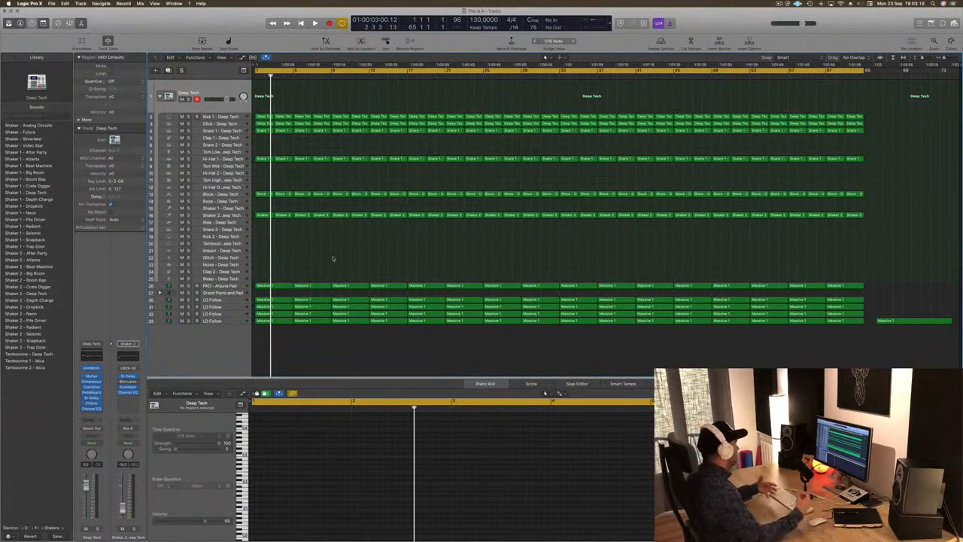
pyautogui.press('space')
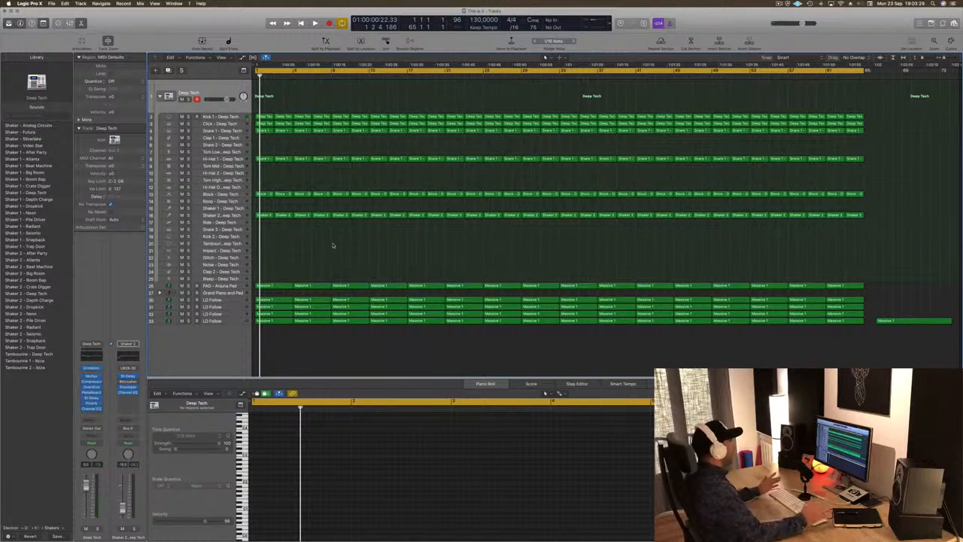
pyautogui.press('space')
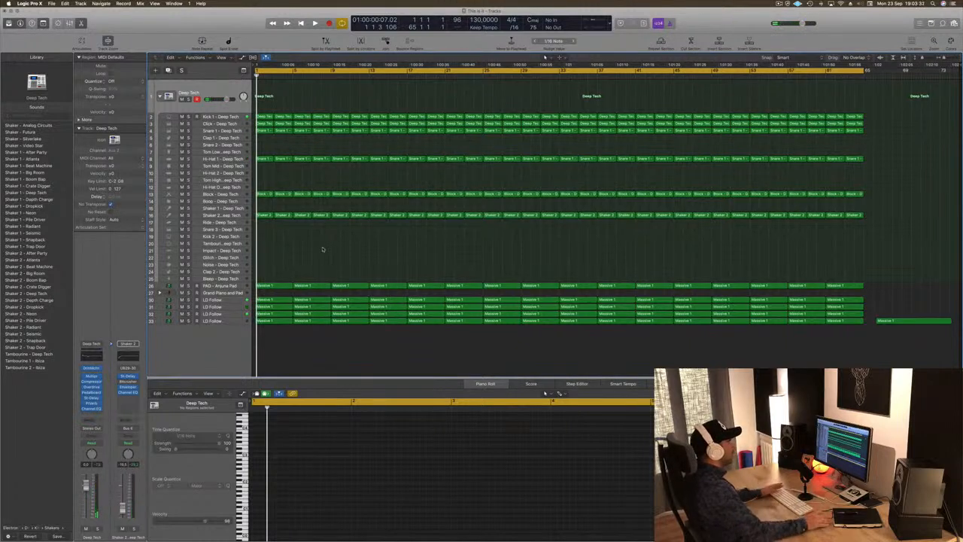
pyautogui.click(778, 3)
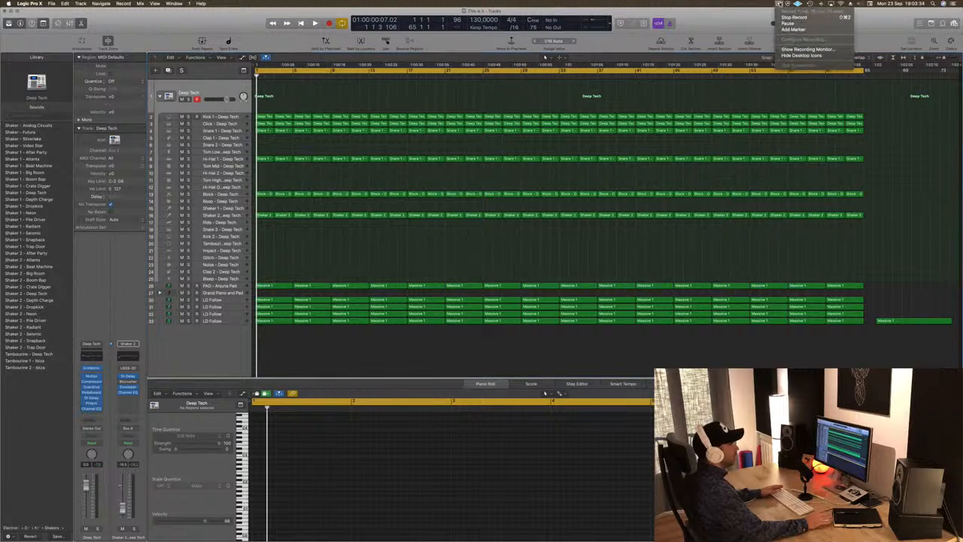
pyautogui.click(746, 18)
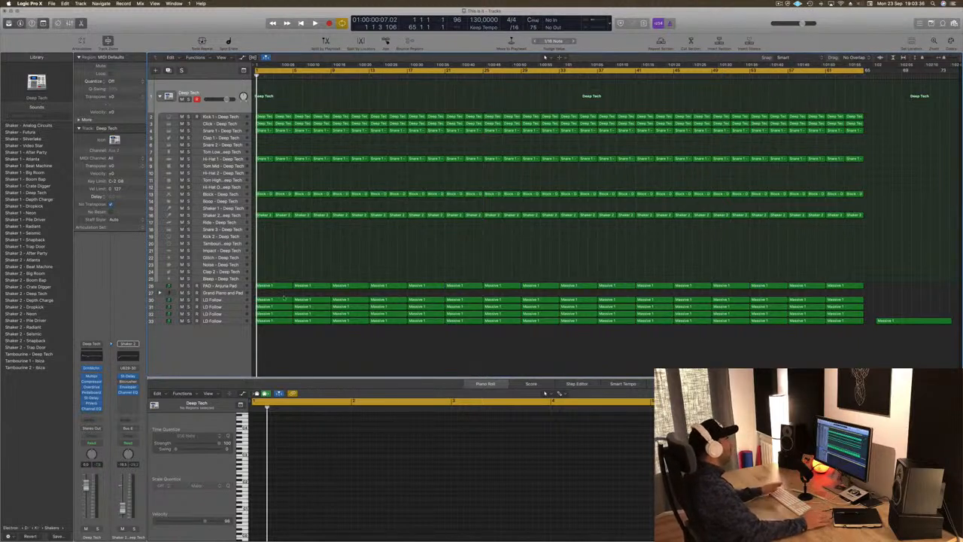
# Step: Play the arrangement from the start, check the lowest LD Follow track, and briefly solo Hi-Hat 1 and Block
pyautogui.press('space')
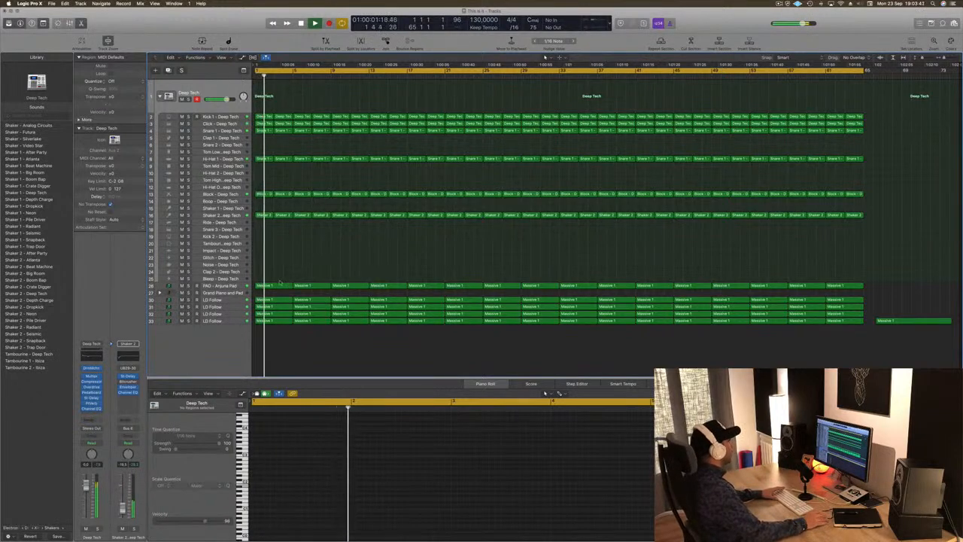
pyautogui.click(218, 321)
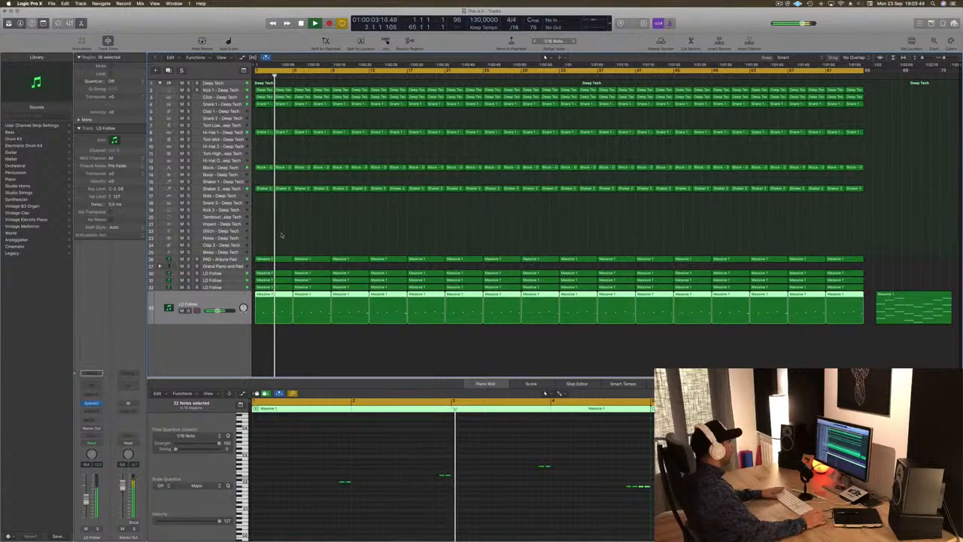
pyautogui.click(238, 168)
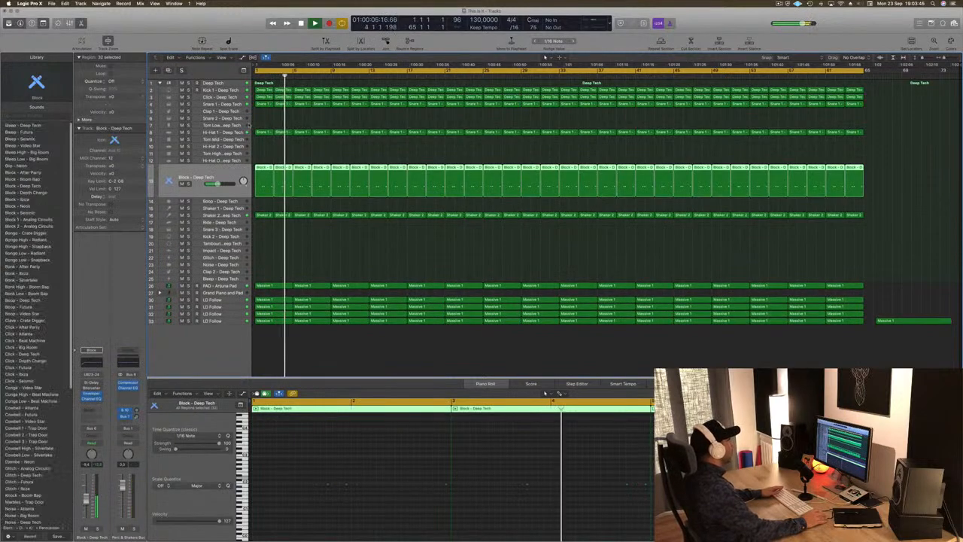
pyautogui.click(235, 132)
pyautogui.click(189, 149)
pyautogui.click(189, 149)
pyautogui.click(189, 195)
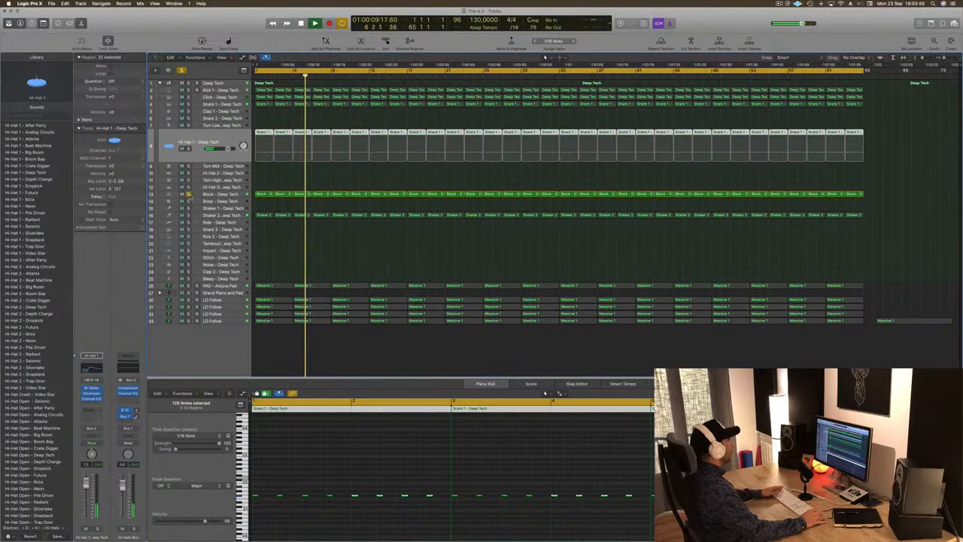
pyautogui.click(189, 194)
# Step: Check the Block track, briefly solo Shaker 2, and select the Anjuna Pad track during playback
pyautogui.click(220, 194)
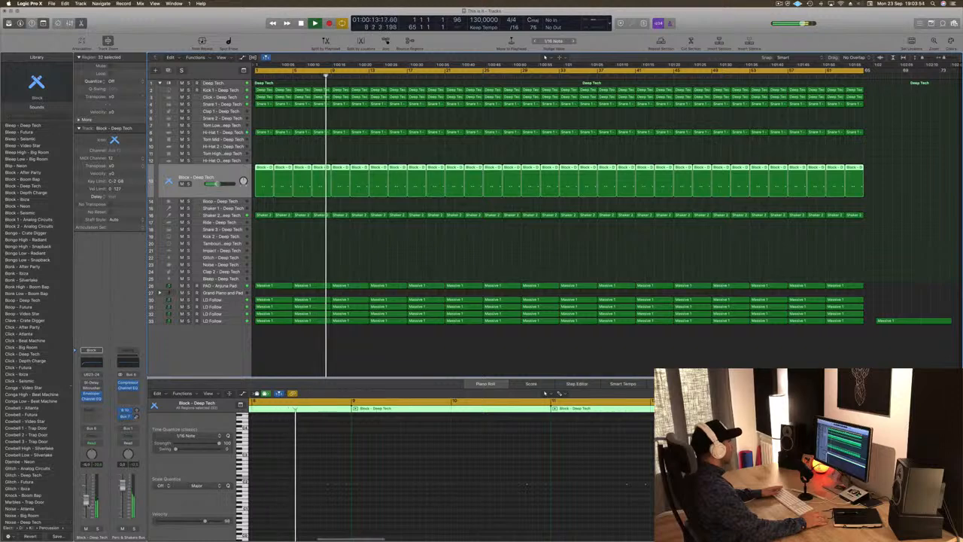
pyautogui.click(219, 216)
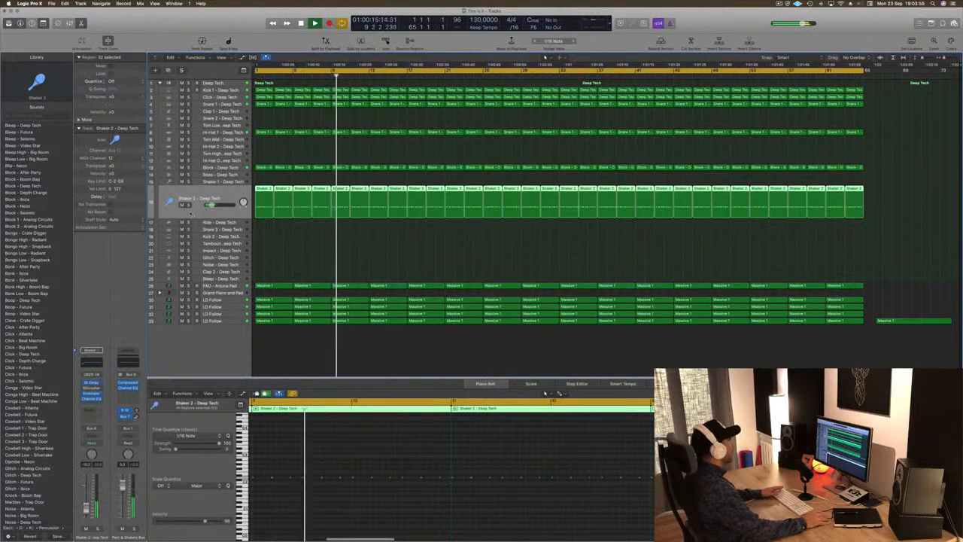
pyautogui.click(189, 204)
pyautogui.click(189, 205)
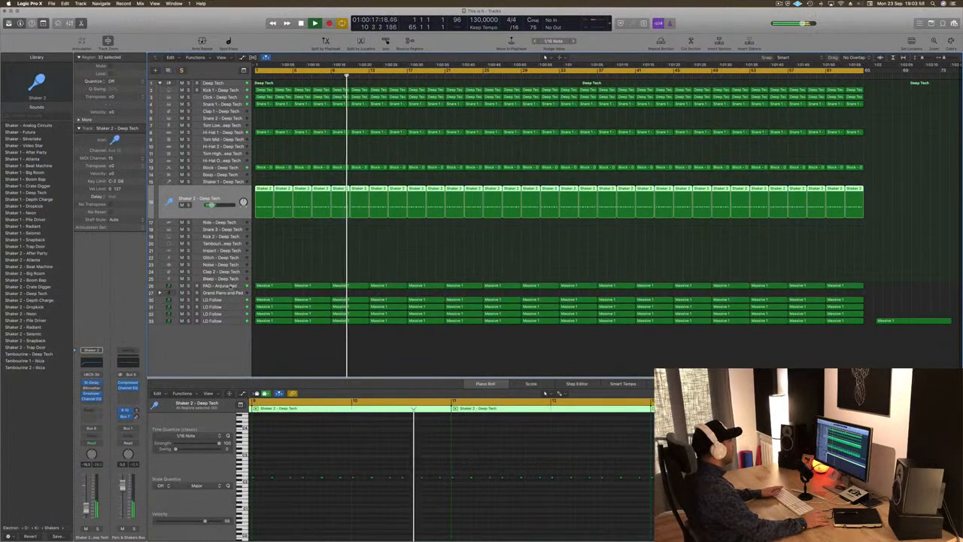
pyautogui.click(219, 285)
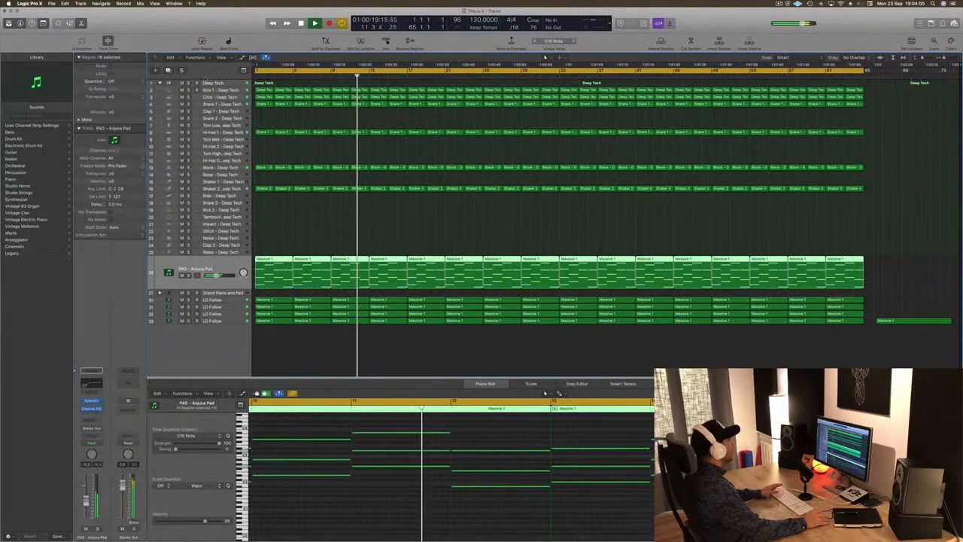
# Step: Briefly solo Snare 1 and select its track while the arrangement plays
pyautogui.click(188, 104)
pyautogui.click(188, 104)
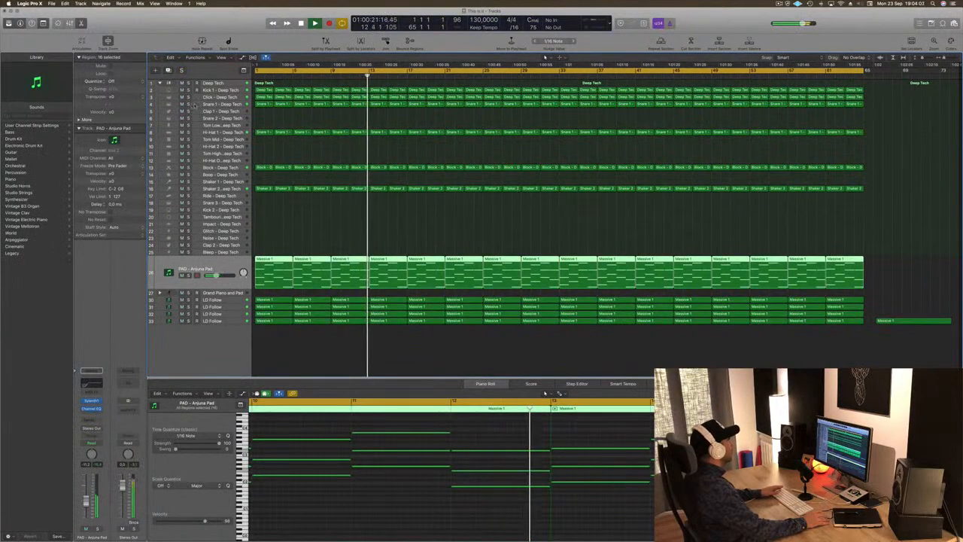
pyautogui.click(216, 105)
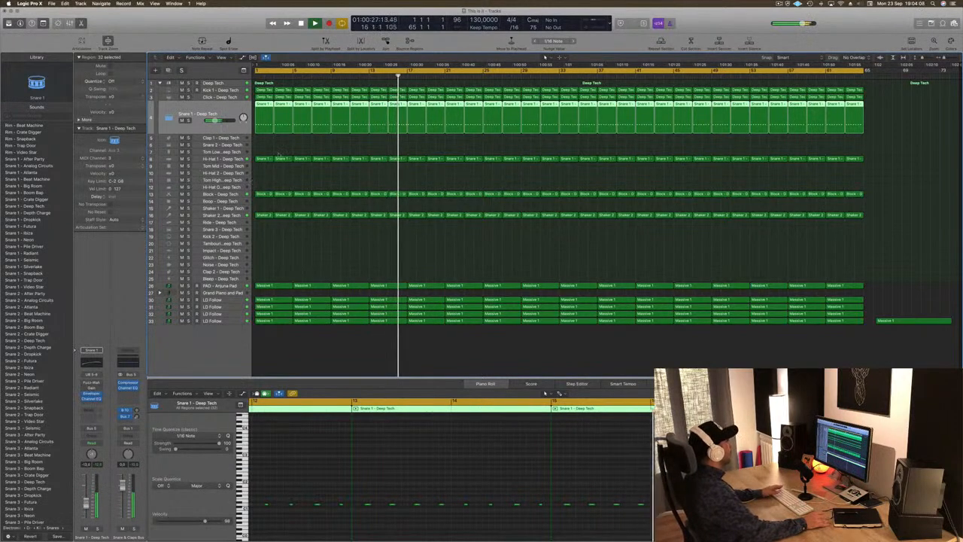
# Step: Copy the first Snare 1 region onto the Clap 1 track at bar 1
pyautogui.click(242, 138)
pyautogui.click(265, 105)
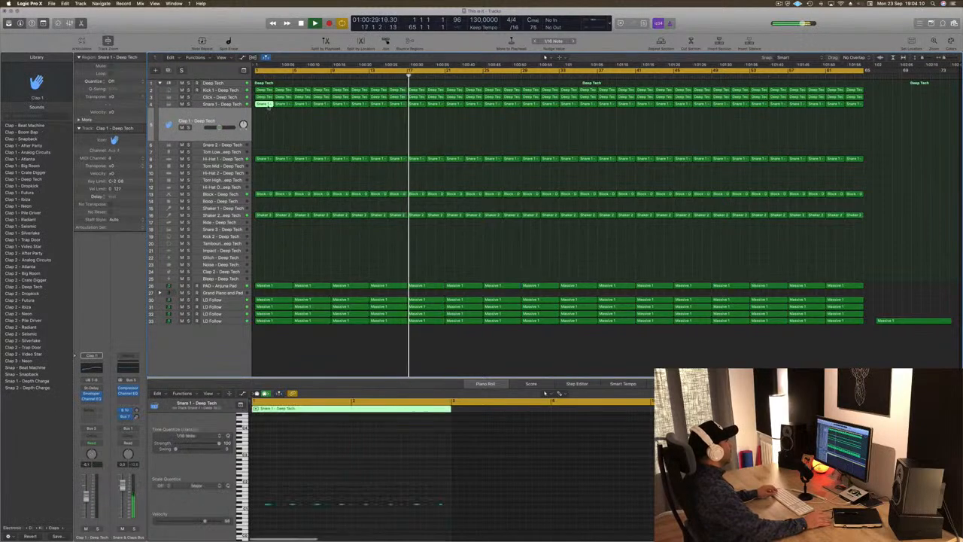
pyautogui.moveTo(265, 106); pyautogui.dragTo(264, 124)
# Step: Reduce the Clap 1 region's pattern to four evenly spaced notes on beats 1 and 3 of both bars, and play it back
pyautogui.click(278, 487)
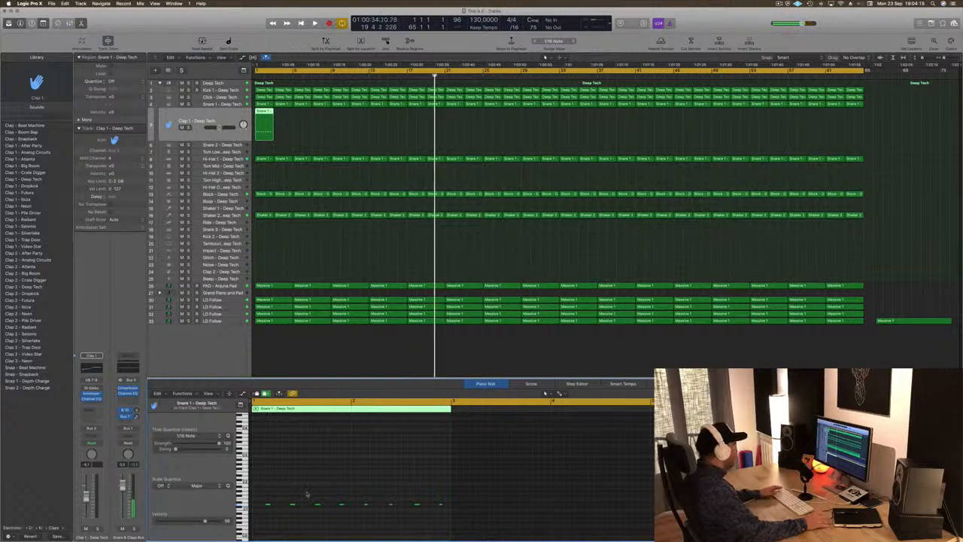
pyautogui.moveTo(267, 505); pyautogui.dragTo(254, 505)
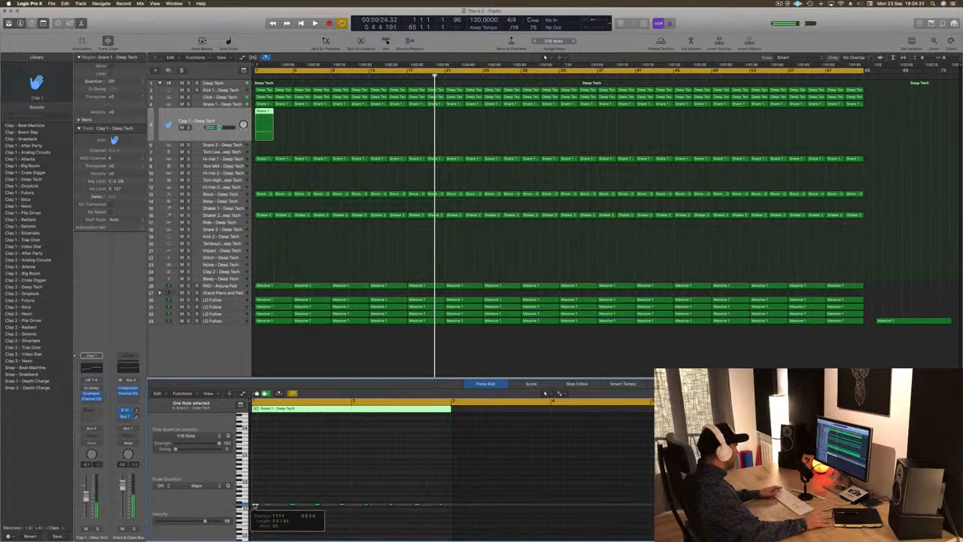
pyautogui.press('space')
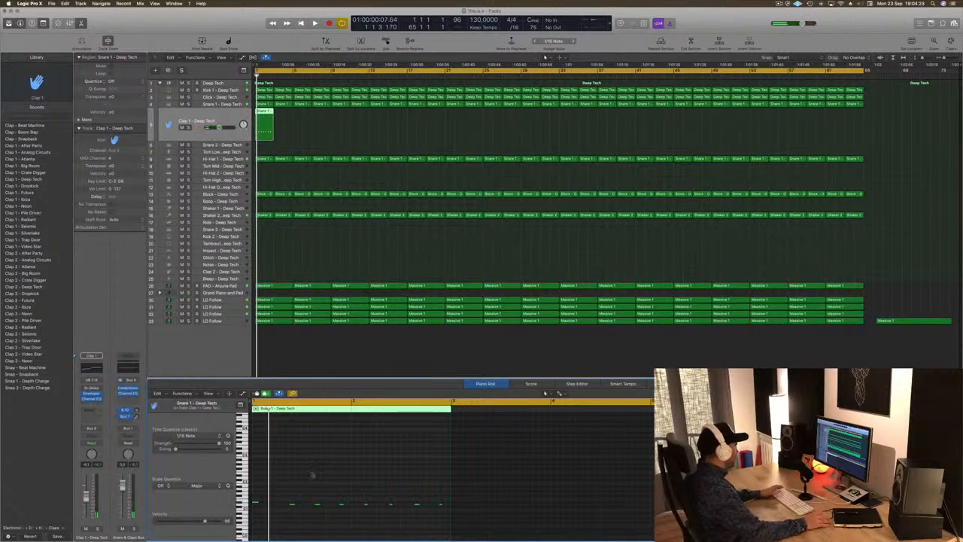
pyautogui.moveTo(294, 506); pyautogui.dragTo(445, 515)
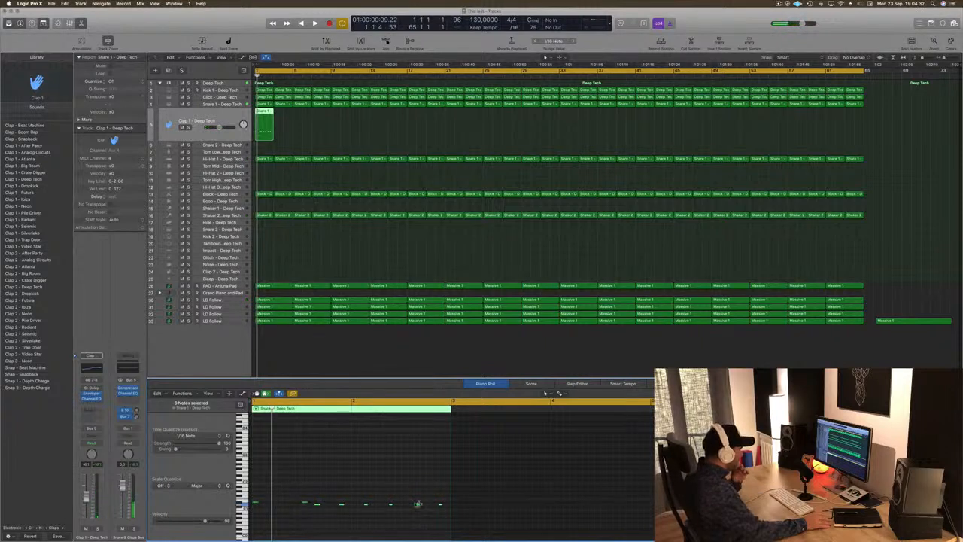
pyautogui.moveTo(343, 491); pyautogui.dragTo(355, 508)
pyautogui.press('space')
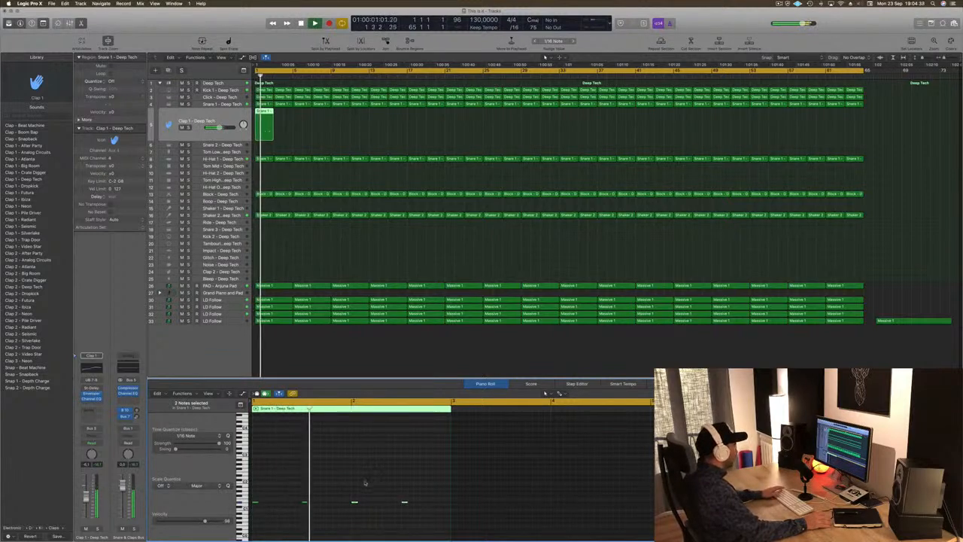
pyautogui.press('space')
pyautogui.click(316, 472)
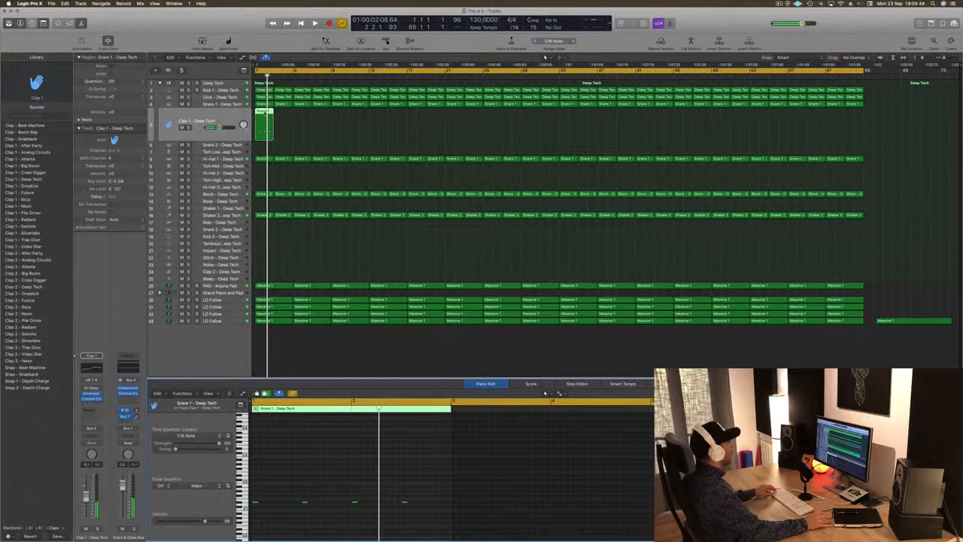
# Step: Repeat the edited Clap 1 region back to back across the full 64-bar arrangement
pyautogui.moveTo(265, 113)
pyautogui.mouseDown()
pyautogui.moveTo(343, 116)
pyautogui.moveTo(278, 118)
pyautogui.mouseUp()
pyautogui.moveTo(337, 115)
pyautogui.mouseDown()
pyautogui.moveTo(264, 115)
pyautogui.moveTo(337, 117)
pyautogui.mouseUp()
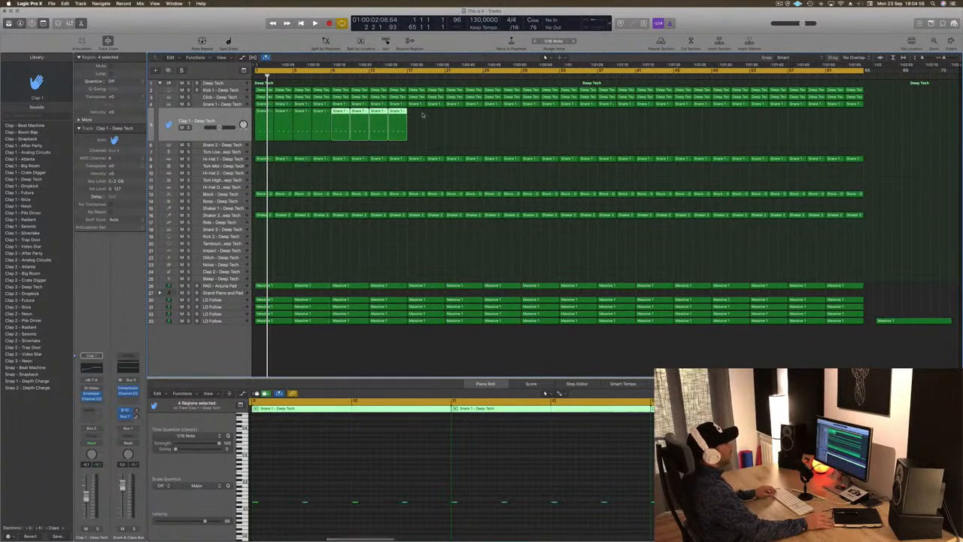
pyautogui.moveTo(445, 128); pyautogui.dragTo(726, 117)
# Step: Play from the start, select the Clap 1 track with all its regions, and lower its volume to about -10.4 dB
pyautogui.press('space')
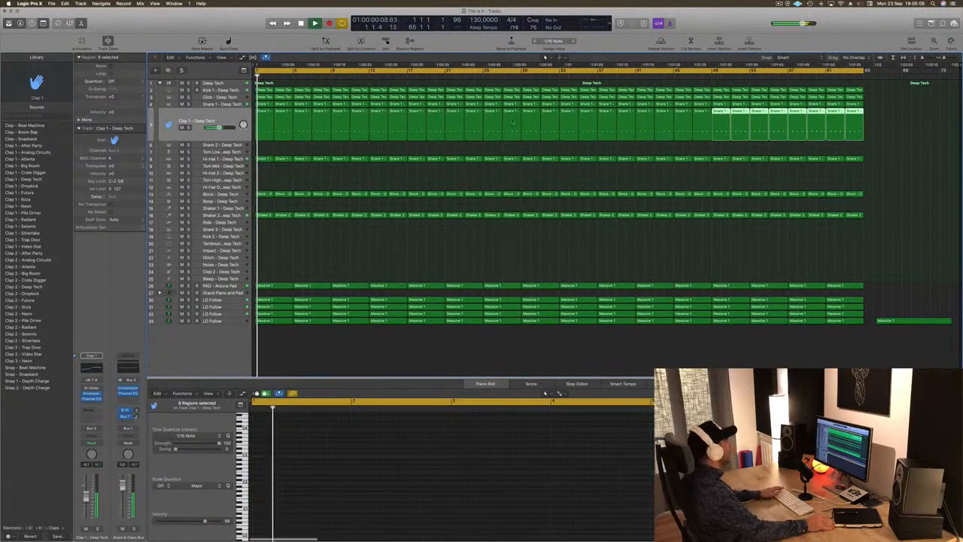
pyautogui.click(217, 123)
pyautogui.moveTo(86, 497); pyautogui.dragTo(85, 502)
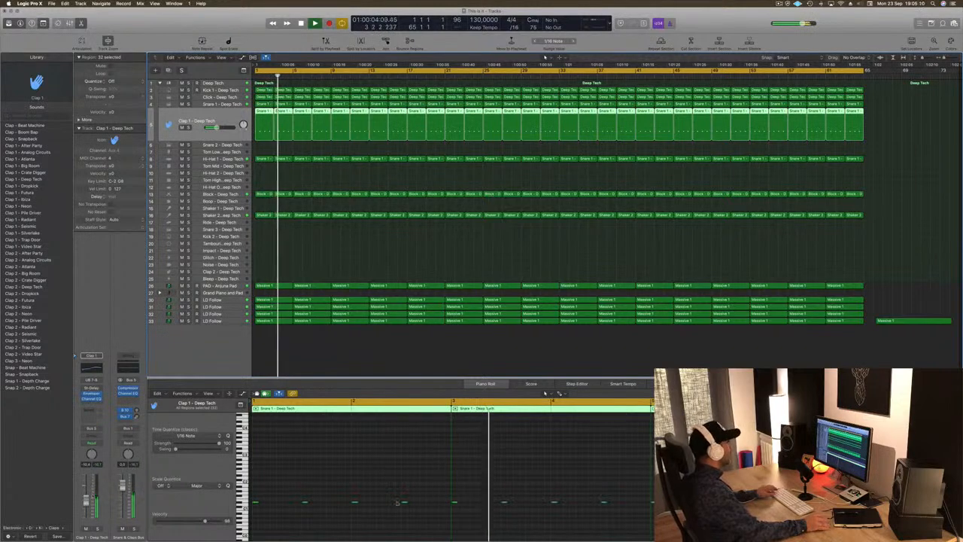
# Step: Shift all notes in the Clap 1 regions one beat later, onto beats 2 and 4, and play the result
pyautogui.scroll(-2, 357, 481)
pyautogui.click(291, 474)
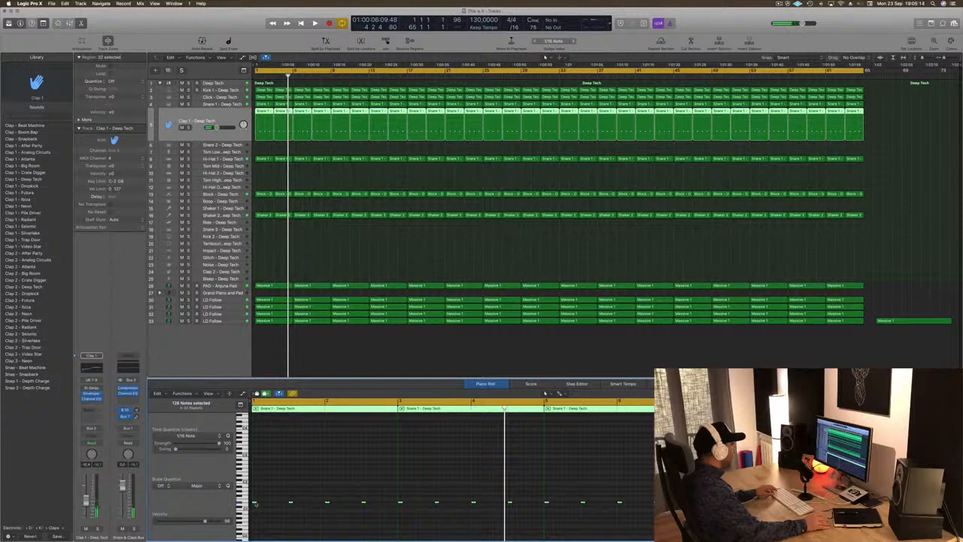
pyautogui.moveTo(253, 502); pyautogui.dragTo(272, 503)
pyautogui.press('space')
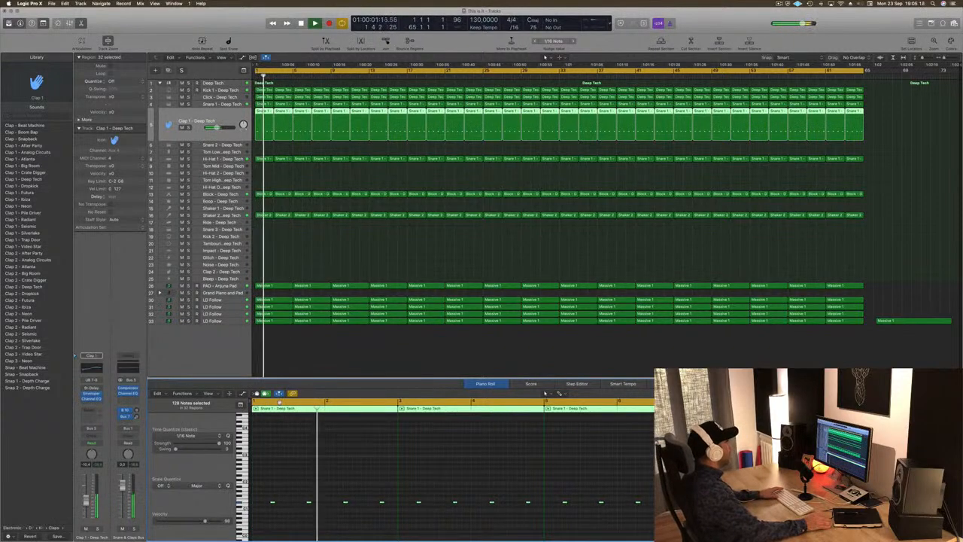
# Step: Raise the Clap 1 volume slightly during playback and deselect its regions
pyautogui.click(226, 135)
pyautogui.press('space')
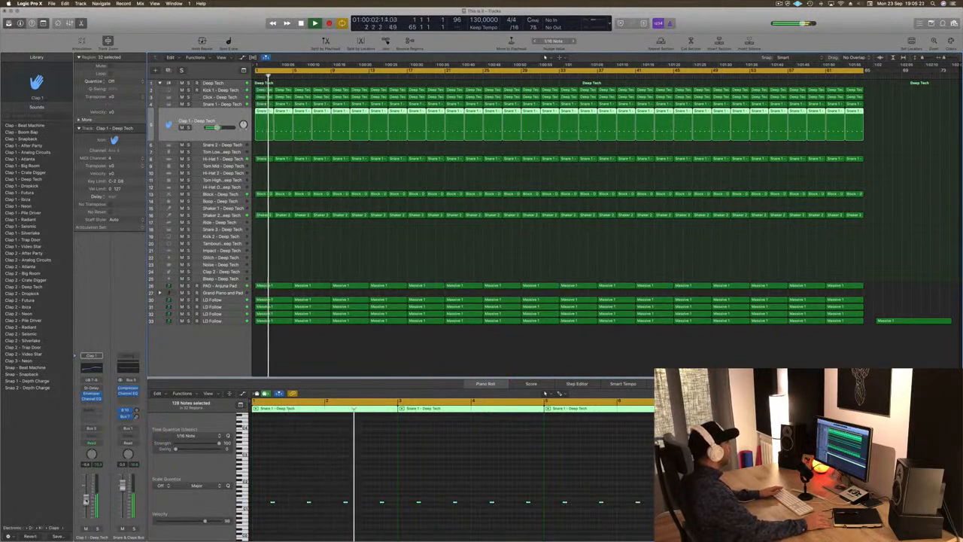
pyautogui.click(325, 254)
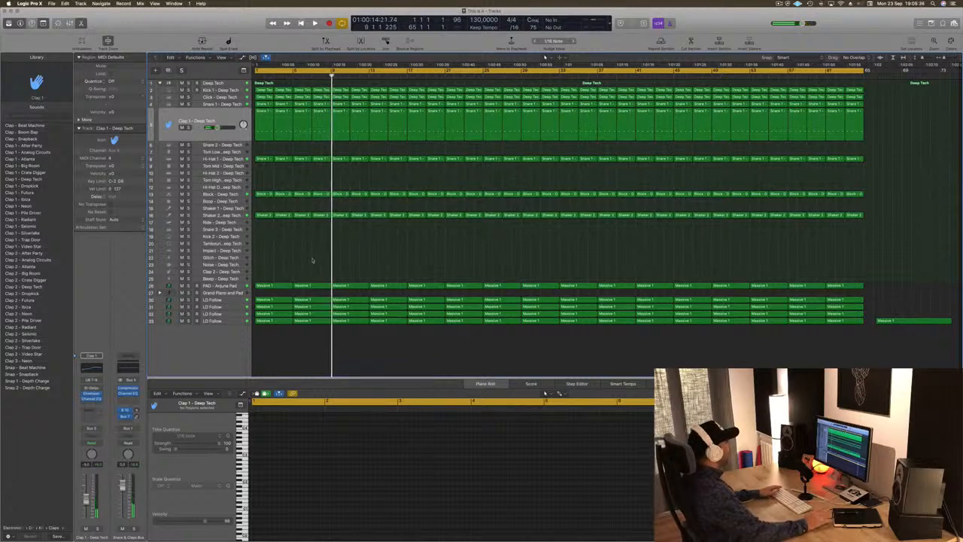
# Step: Inspect the Anjuna Pad track and the second LD Follow track, deselecting their regions
pyautogui.click(222, 285)
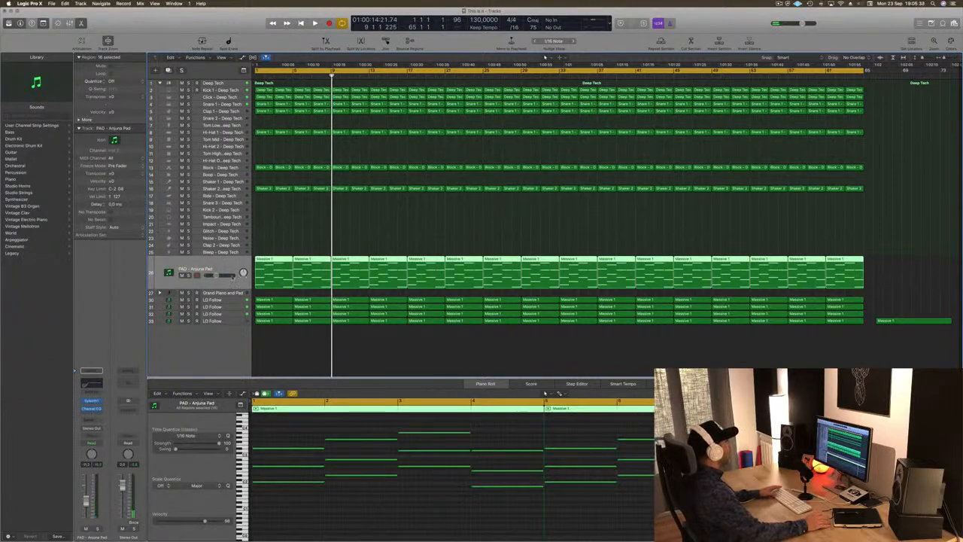
pyautogui.click(260, 352)
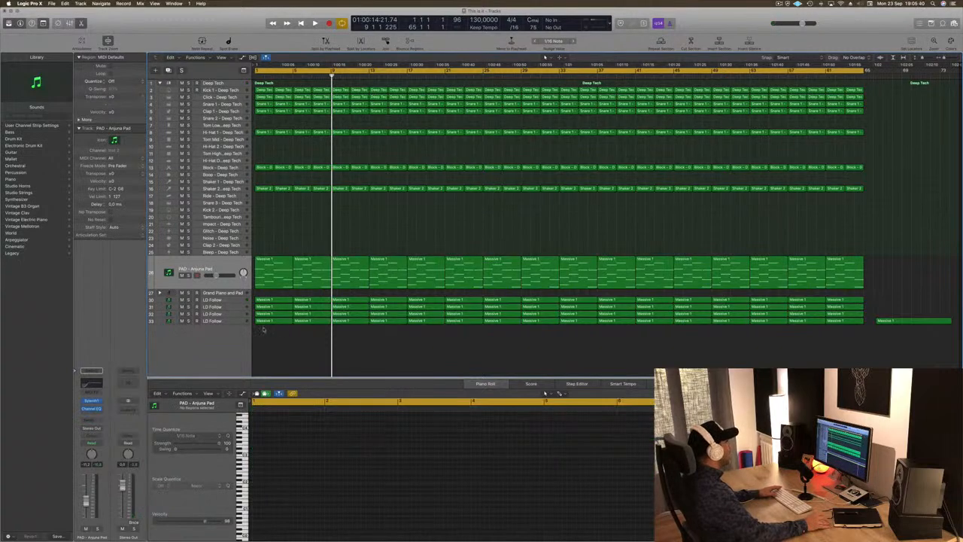
pyautogui.click(225, 306)
pyautogui.click(272, 357)
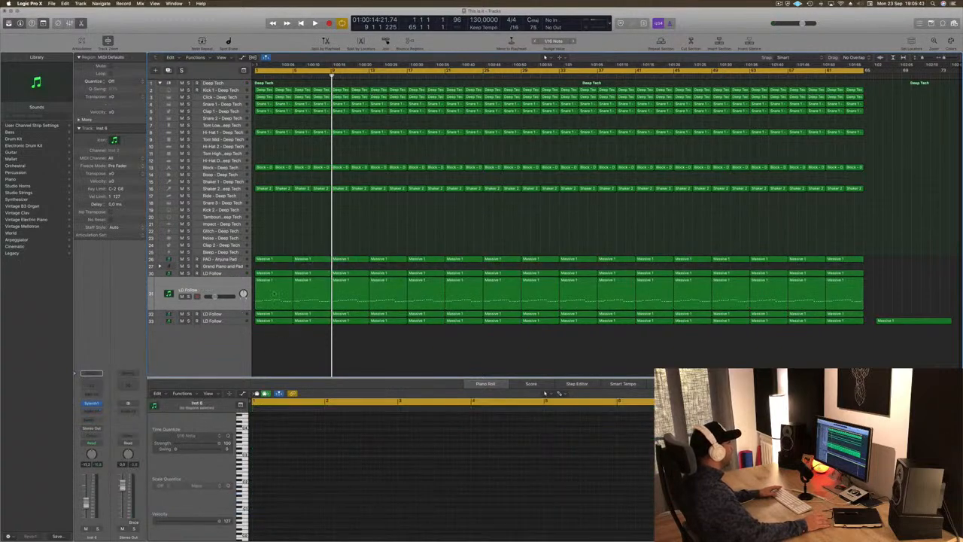
# Step: Solo the uppermost LD Follow track, play its opening, and remove the solo
pyautogui.click(229, 275)
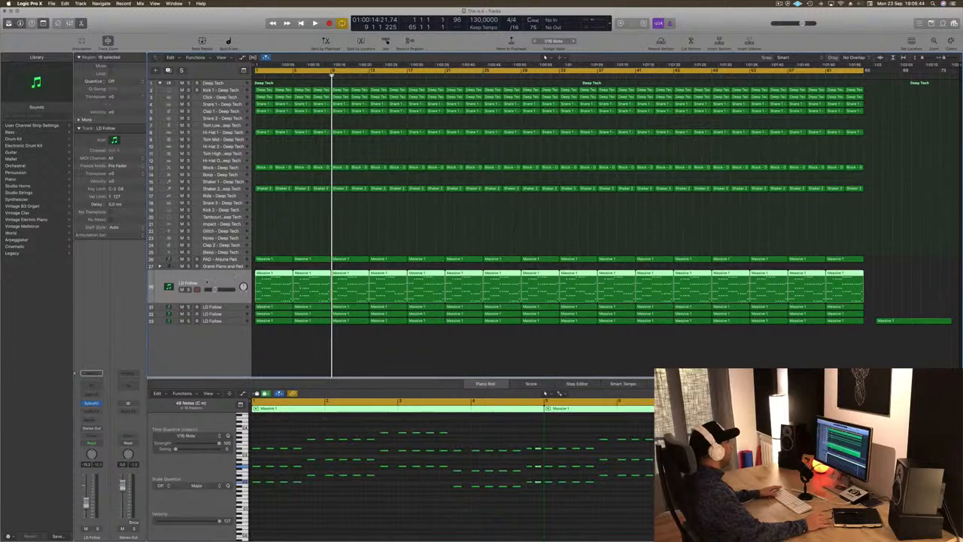
pyautogui.click(189, 289)
pyautogui.press('space')
pyautogui.press('space')
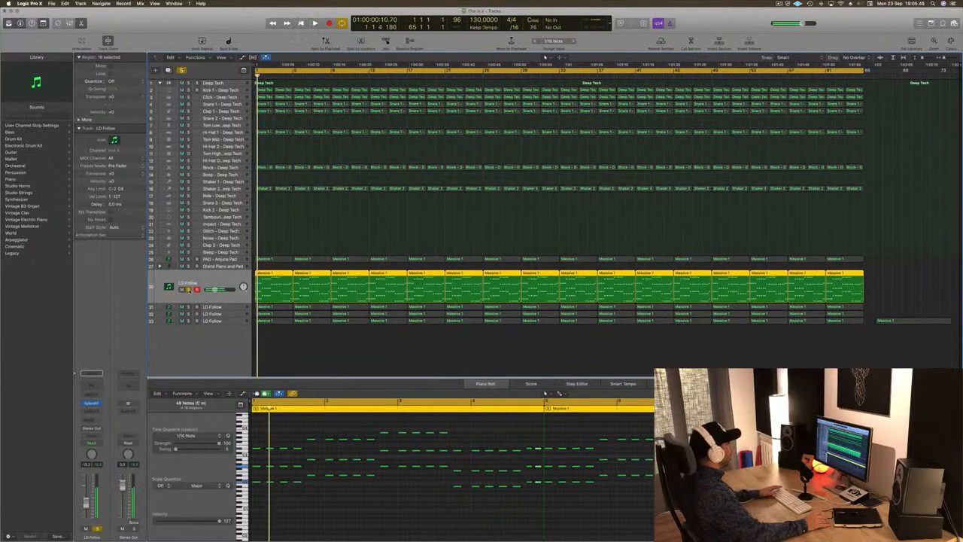
pyautogui.click(189, 290)
# Step: Solo the Anjuna Pad track, play it from the start, and rename it Main Pad
pyautogui.click(222, 260)
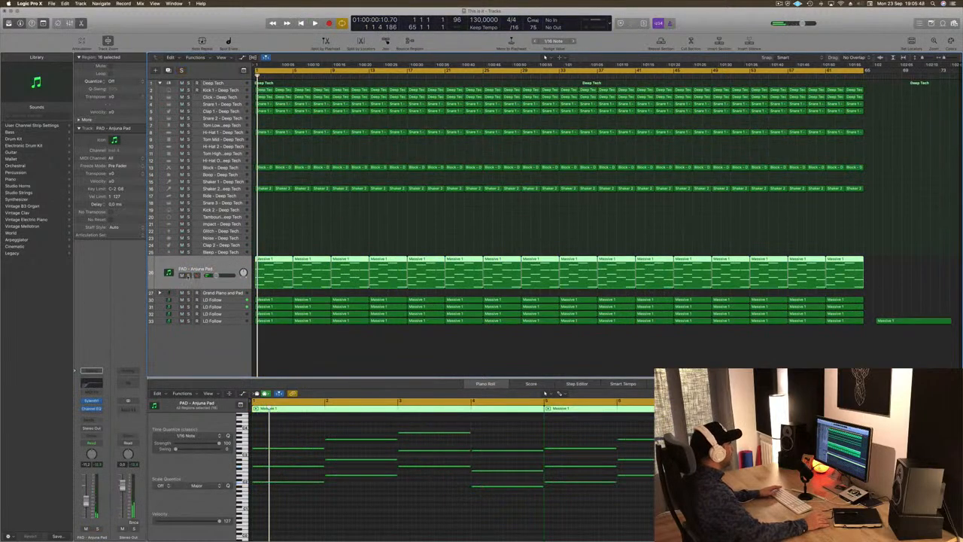
pyautogui.press('s')
pyautogui.press('space')
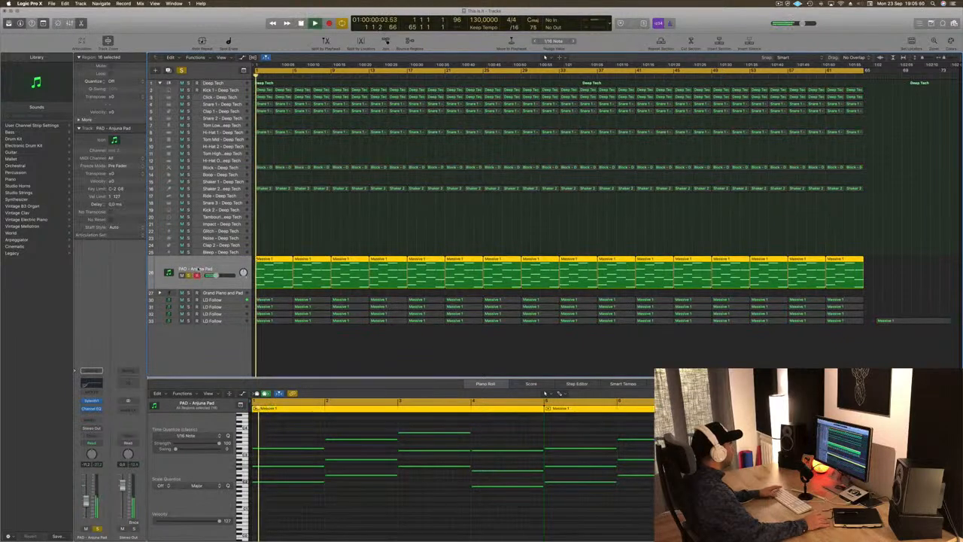
pyautogui.write('Main Pad')
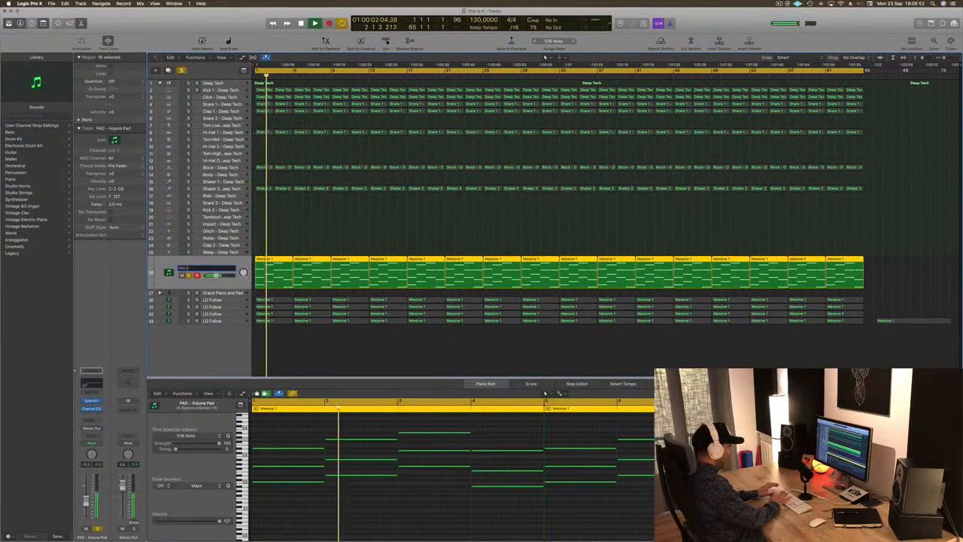
pyautogui.press('Return')
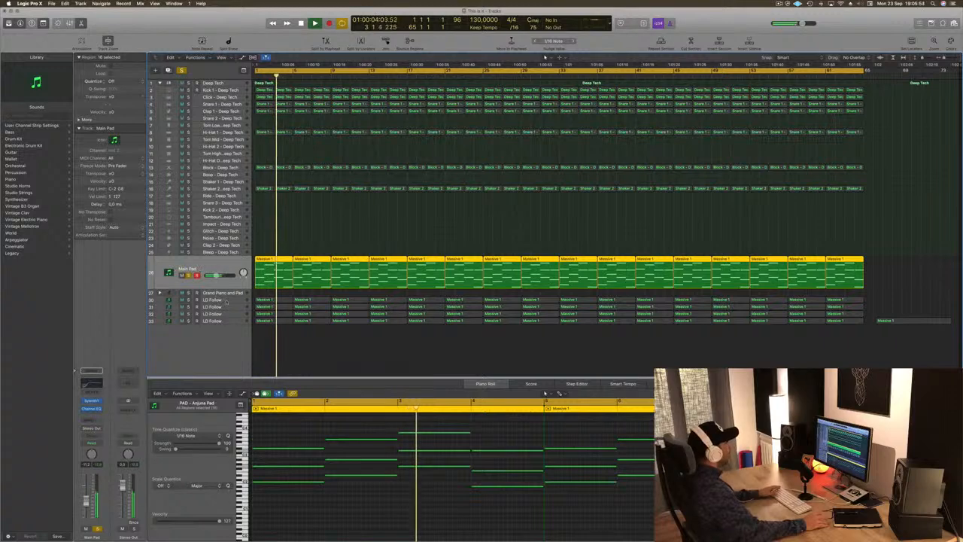
# Step: Solo the uppermost LD Follow track alongside the pad, replay from the start, and rename it Main Stabs
pyautogui.click(212, 299)
pyautogui.press('Return')
pyautogui.press('s')
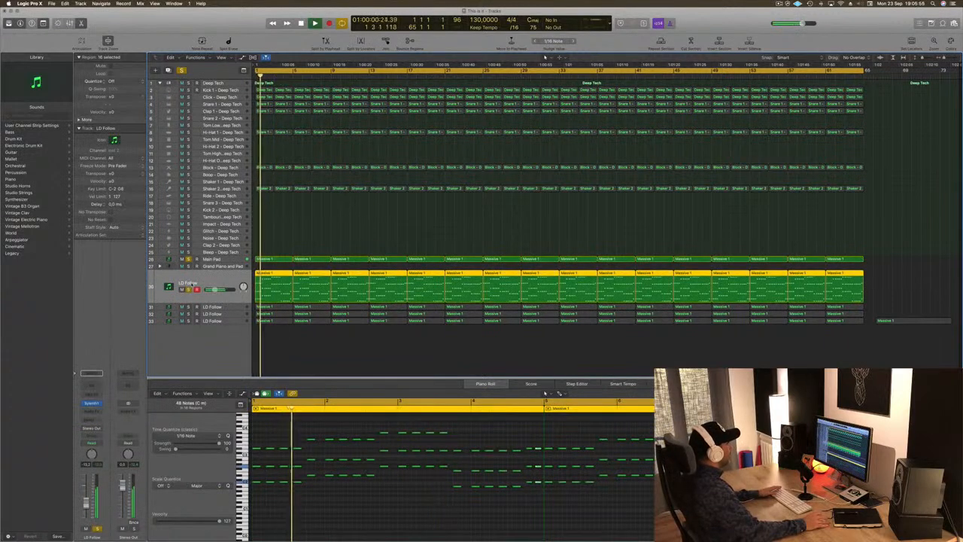
pyautogui.hotkey('shift', 'Return')
pyautogui.write('Main Stabs')
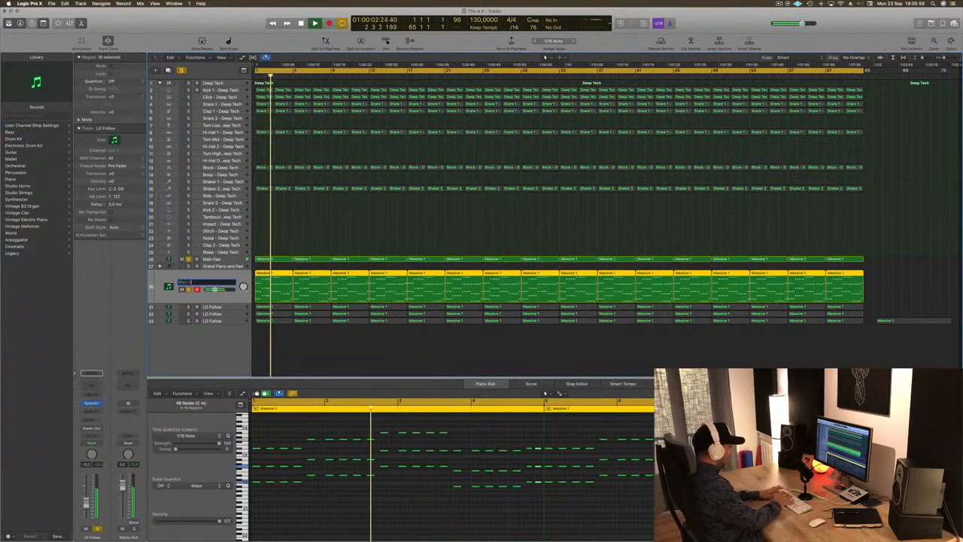
pyautogui.press('Return')
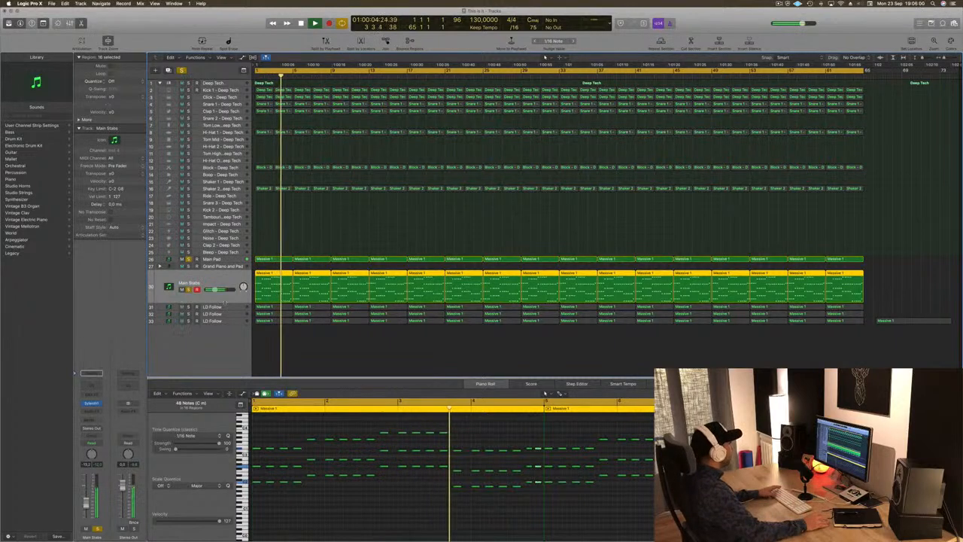
# Step: Solo the LD Follow track directly below Main Stabs and rename it Low Stabs
pyautogui.press('Down')
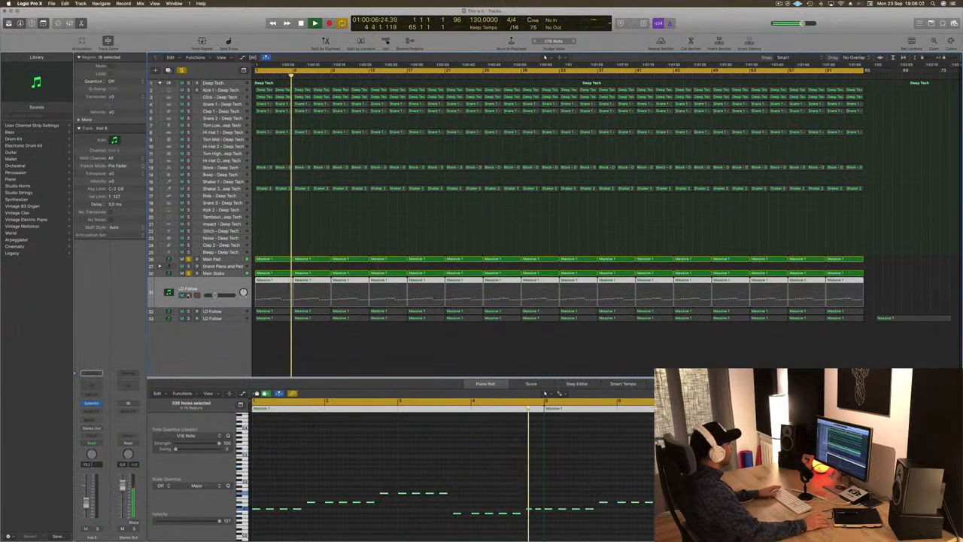
pyautogui.press('s')
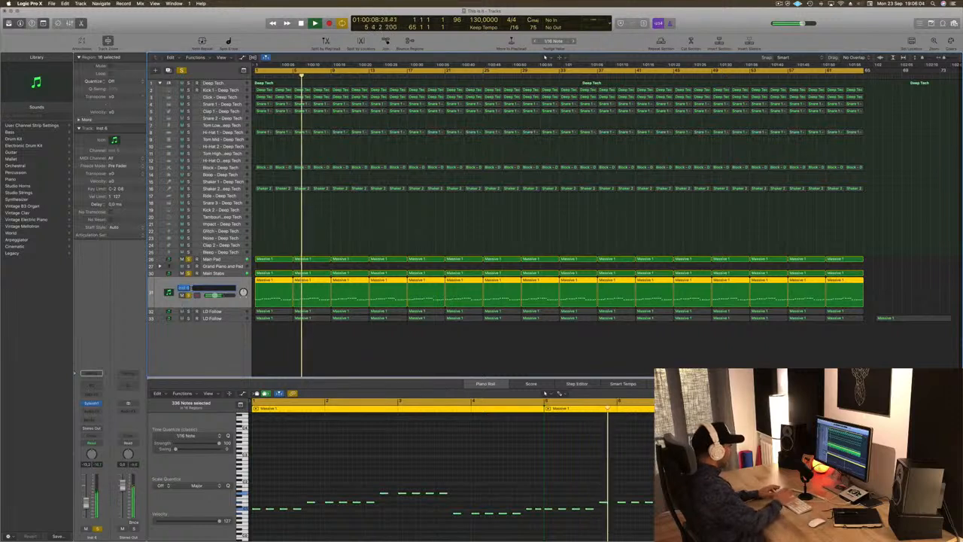
pyautogui.write('Low Stabs')
pyautogui.press('Return')
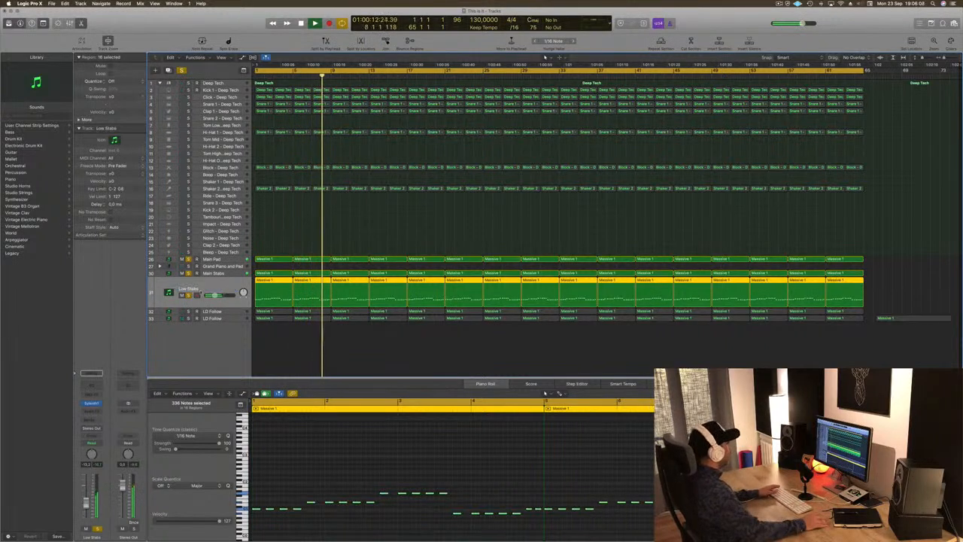
# Step: Solo the LD Follow track directly below Low Stabs and rename it Main Bass
pyautogui.click(188, 310)
pyautogui.doubleClick(213, 311)
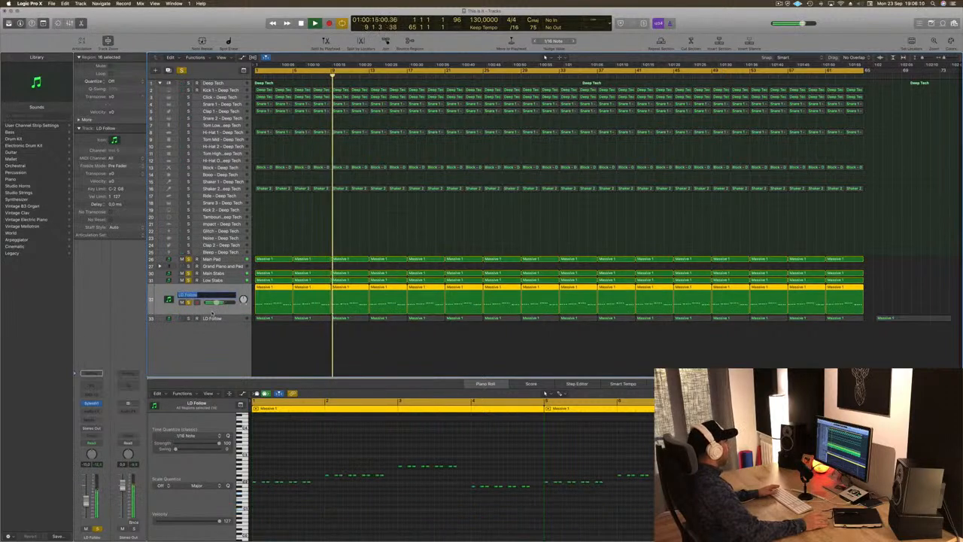
pyautogui.write('Main Bass')
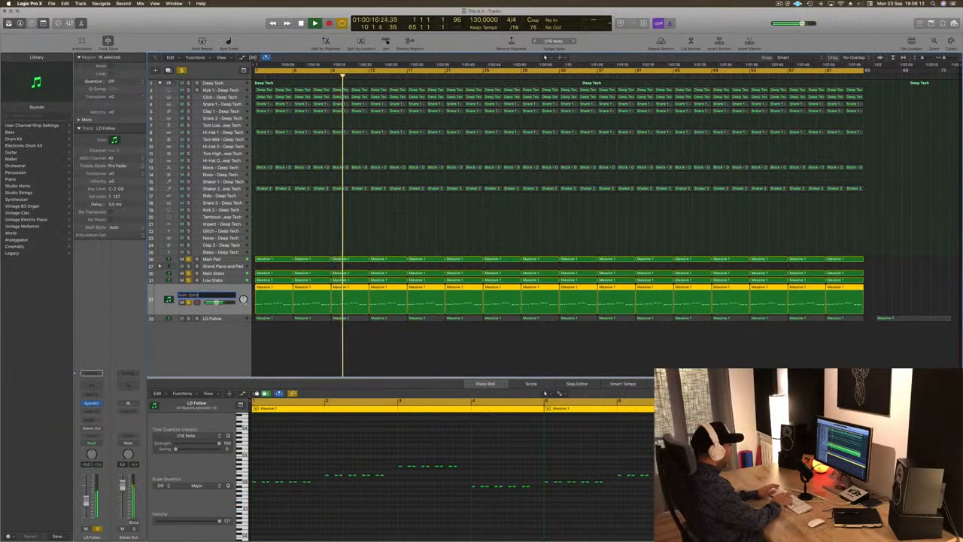
# Step: Solo the remaining LD Follow track below Main Bass and rename it Sup Bass
pyautogui.click(188, 318)
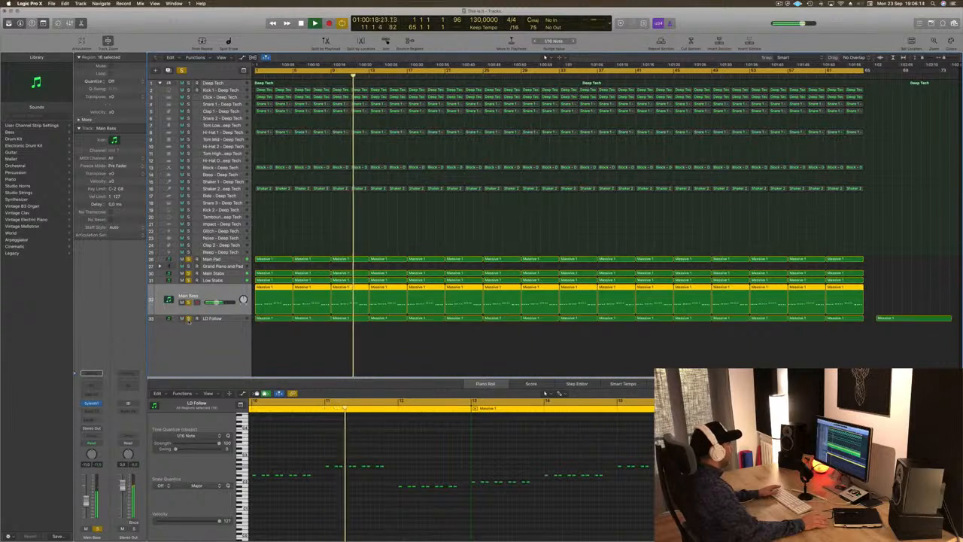
pyautogui.click(222, 319)
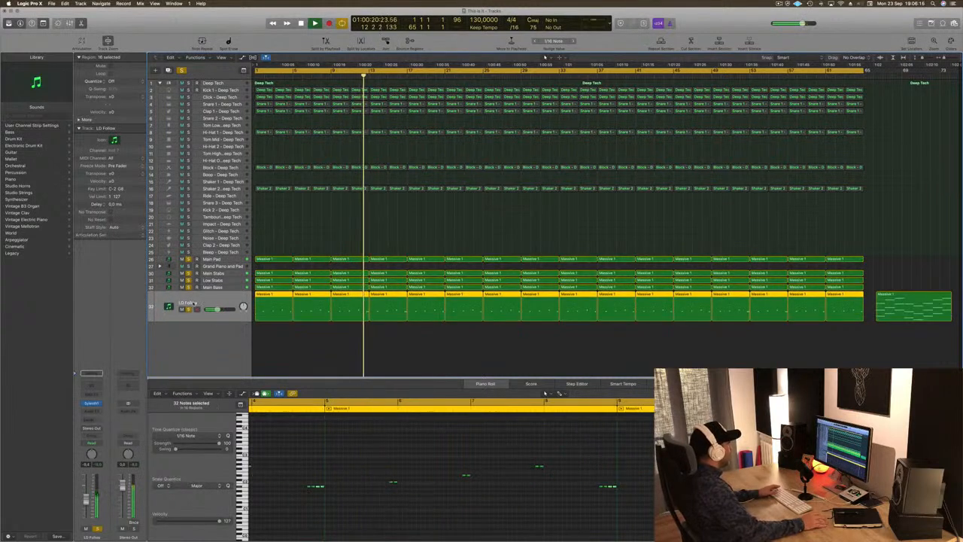
pyautogui.doubleClick(188, 303)
pyautogui.write('Sub')
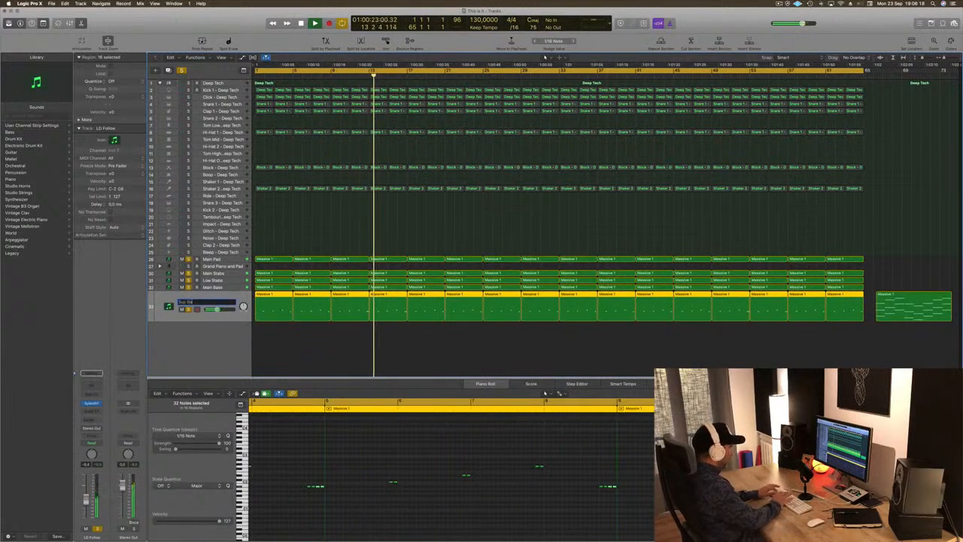
pyautogui.write(' Bass')
pyautogui.press('Return')
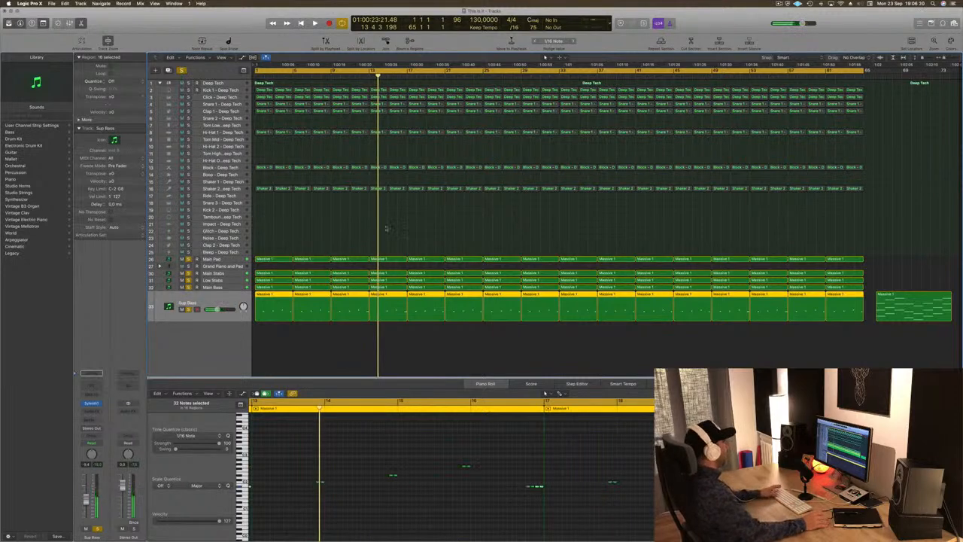
# Step: Clear all solos and delete the first four Sup Bass regions so the part enters at bar 17
pyautogui.click(182, 71)
pyautogui.press('Return')
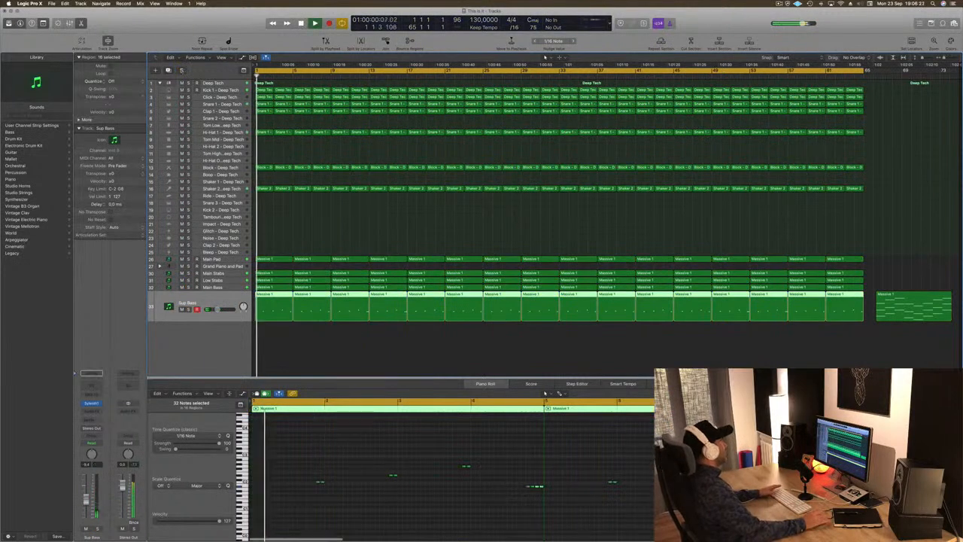
pyautogui.click(275, 301)
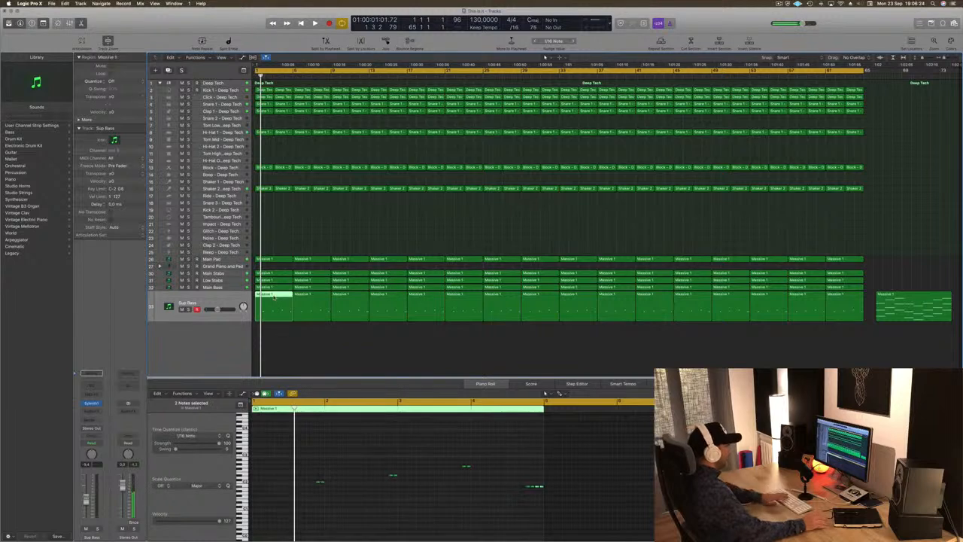
pyautogui.press('Delete')
pyautogui.click(310, 301)
pyautogui.press('Delete')
pyautogui.click(351, 299)
pyautogui.press('Delete')
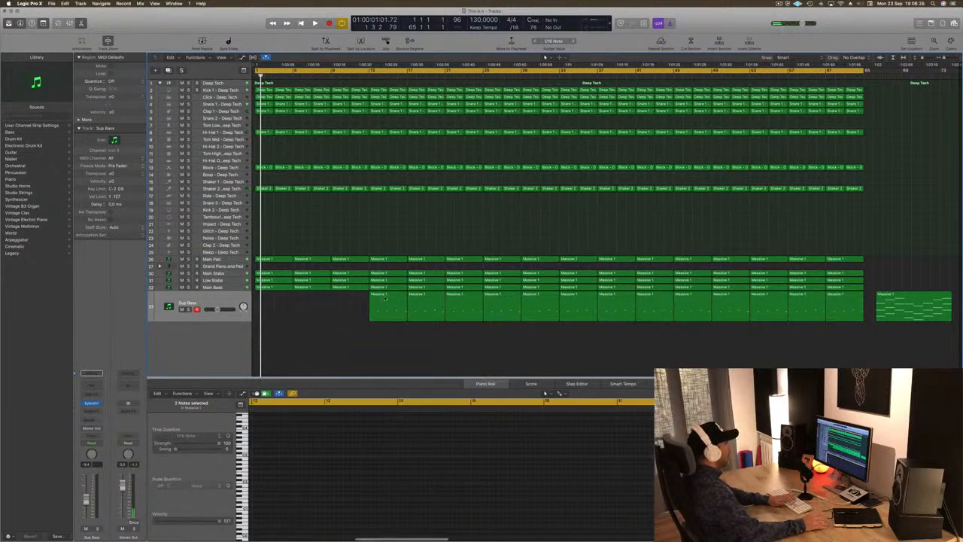
pyautogui.press('Delete')
pyautogui.press('space')
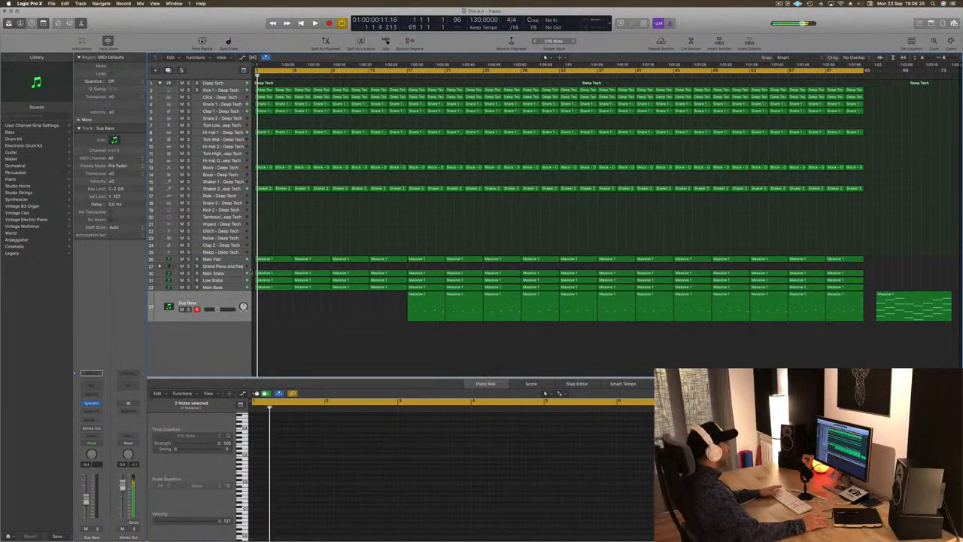
# Step: Delete the first two Main Stabs regions so the part enters at bar 9, and replay from the start
pyautogui.click(230, 272)
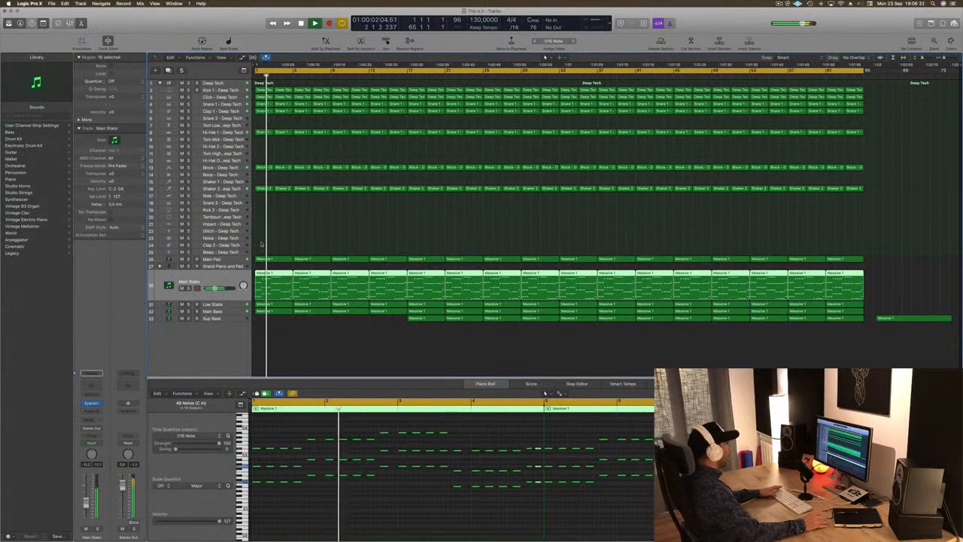
pyautogui.click(276, 268)
pyautogui.click(276, 280)
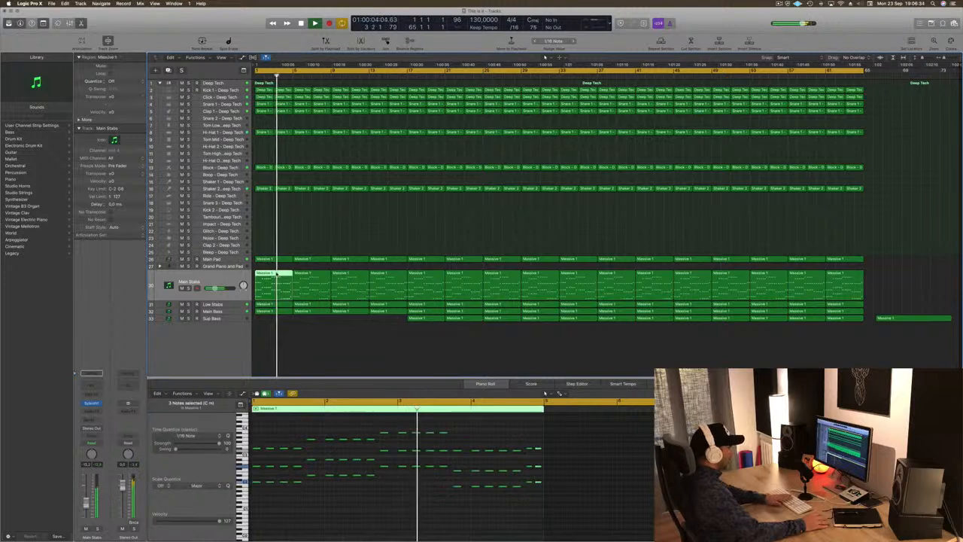
pyautogui.press('BackSpace')
pyautogui.click(311, 274)
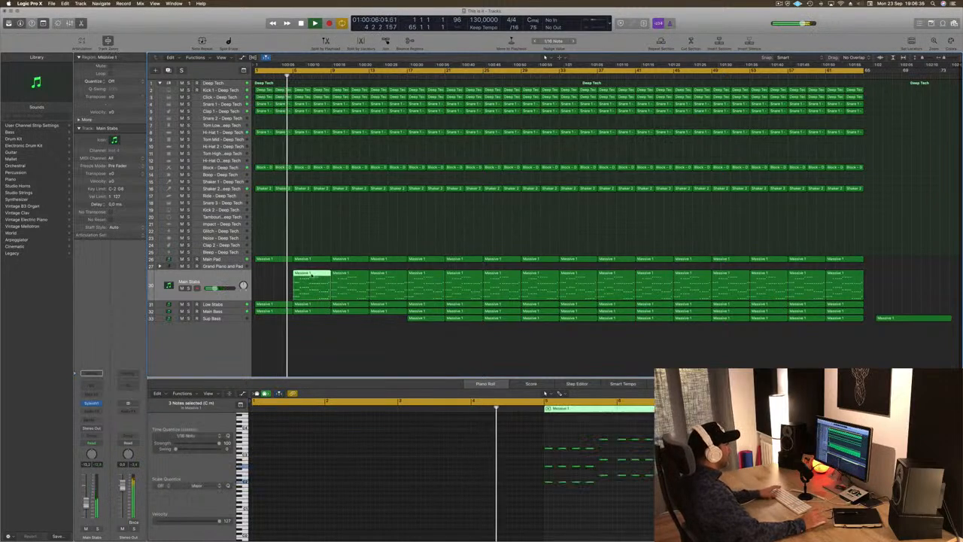
pyautogui.press('BackSpace')
pyautogui.press('Return')
pyautogui.press('space')
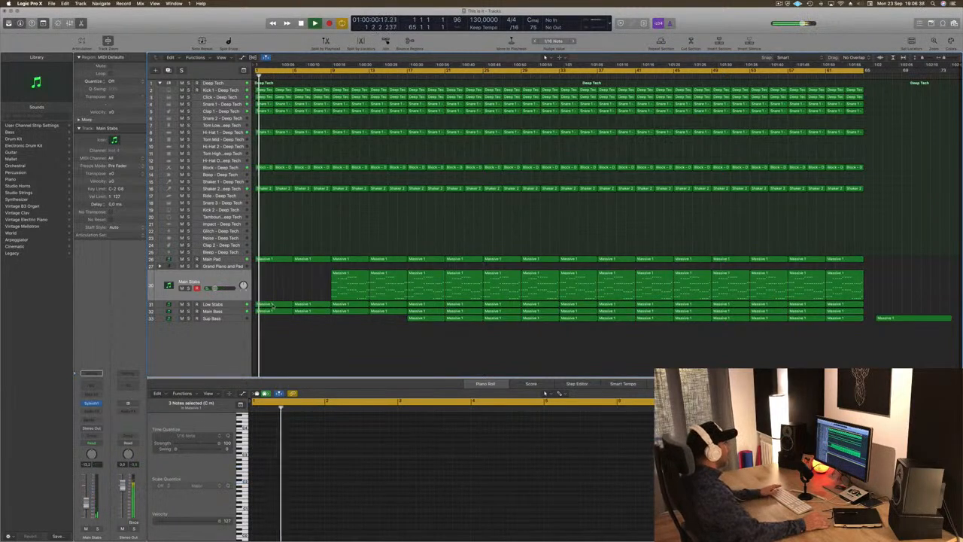
# Step: Mute the Low Stabs track
pyautogui.click(234, 310)
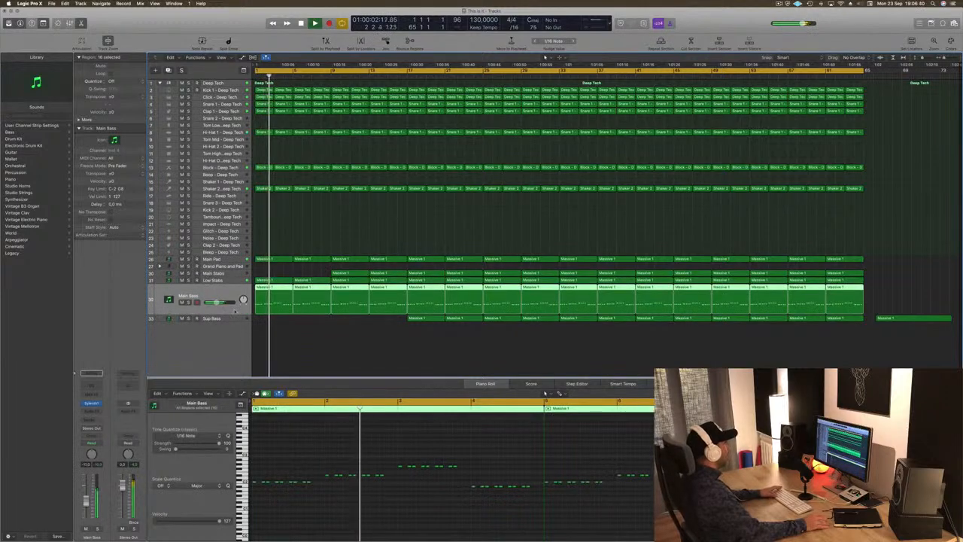
pyautogui.click(229, 280)
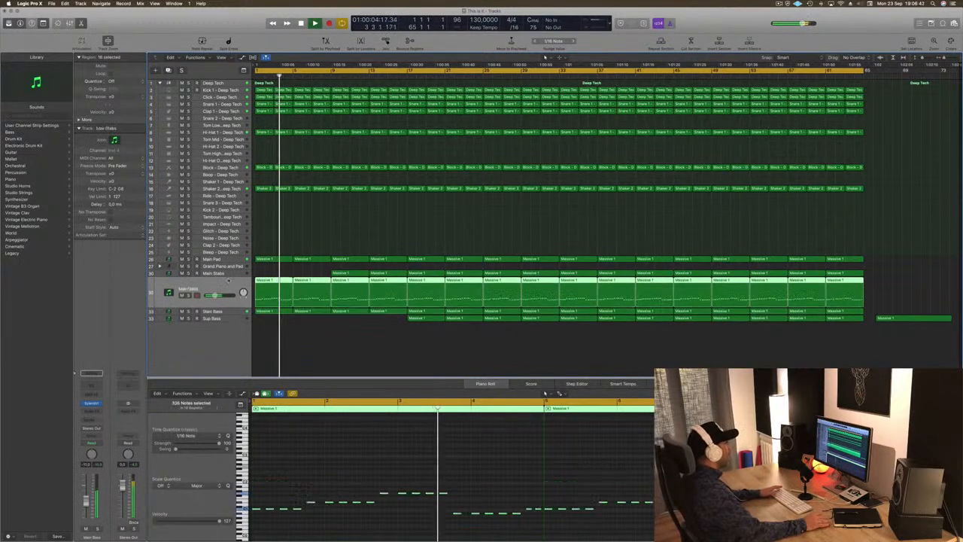
pyautogui.hotkey('ctrl', 'm')
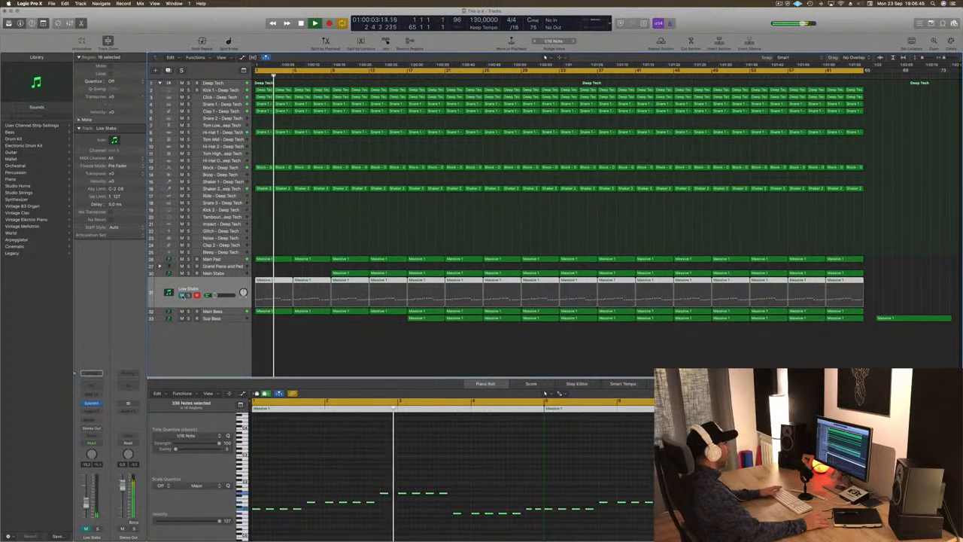
# Step: Delete the Low Stabs and Main Bass regions in bars 1 to 8, and replay from the start
pyautogui.moveTo(292, 274); pyautogui.dragTo(305, 316)
pyautogui.press('Delete')
pyautogui.press('space')
pyautogui.press('space')
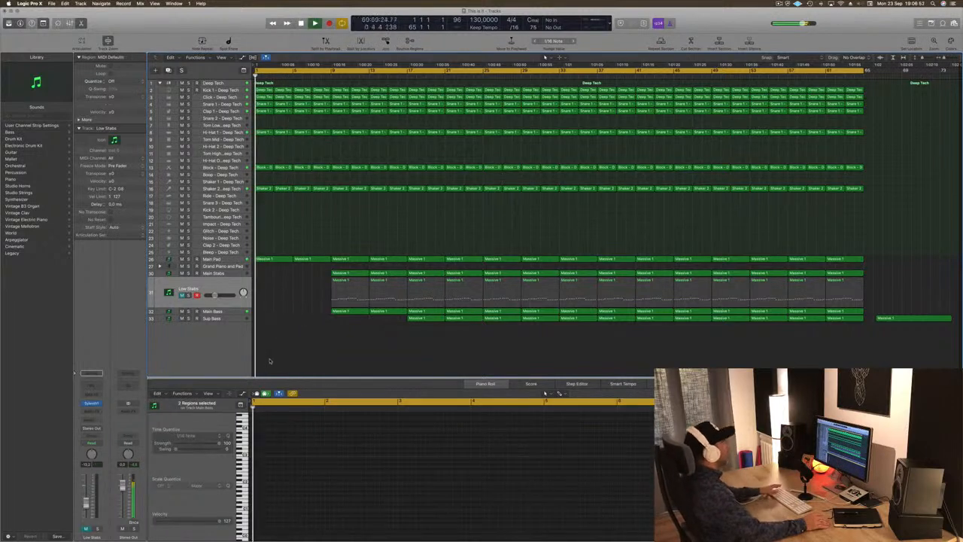
# Step: Duplicate the Main Pad track and copy its first region onto the new track at bar 1
pyautogui.click(226, 259)
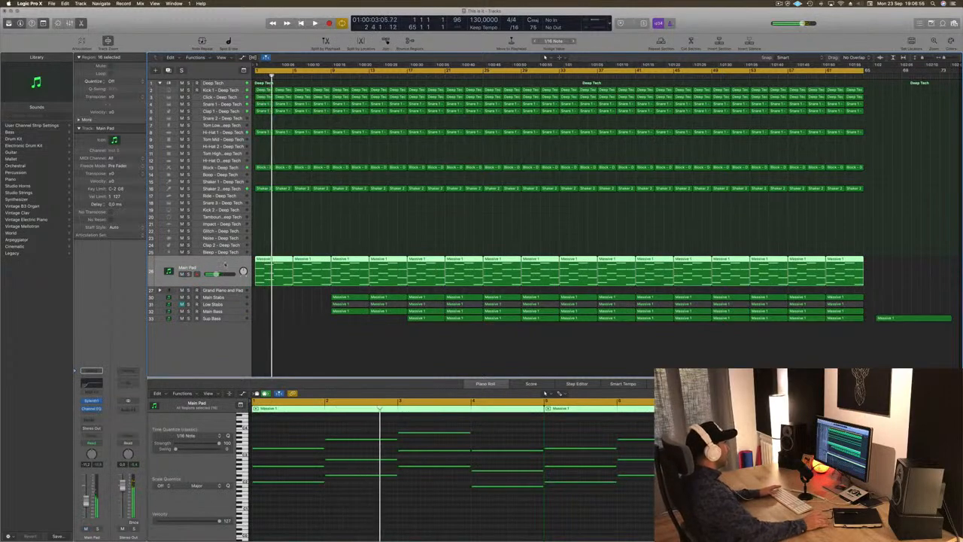
pyautogui.press('super+d')
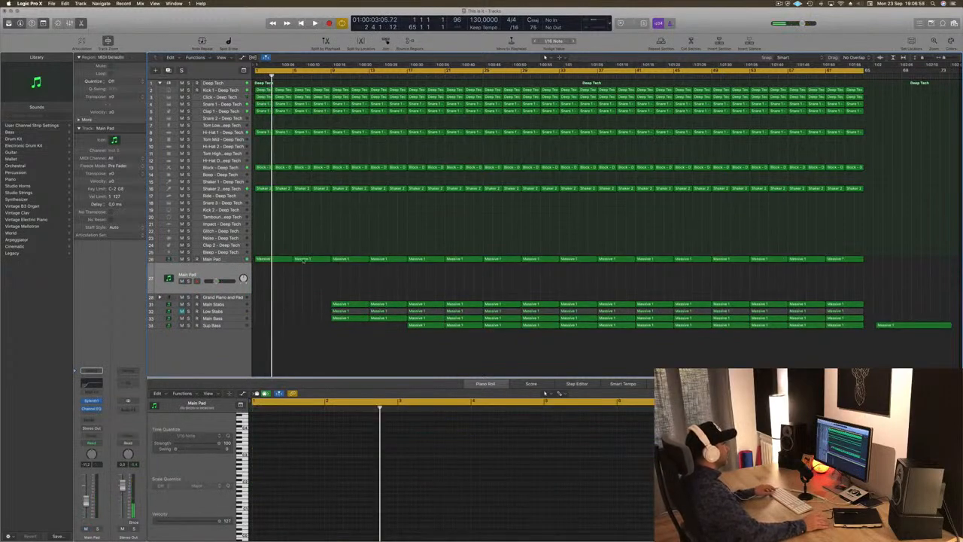
pyautogui.click(276, 259)
pyautogui.moveTo(276, 274); pyautogui.dragTo(279, 275)
# Step: Reduce the copied pad region to its lowest note per chord, transpose those four notes down an octave, and play it
pyautogui.moveTo(289, 428); pyautogui.dragTo(485, 462)
pyautogui.press('Delete')
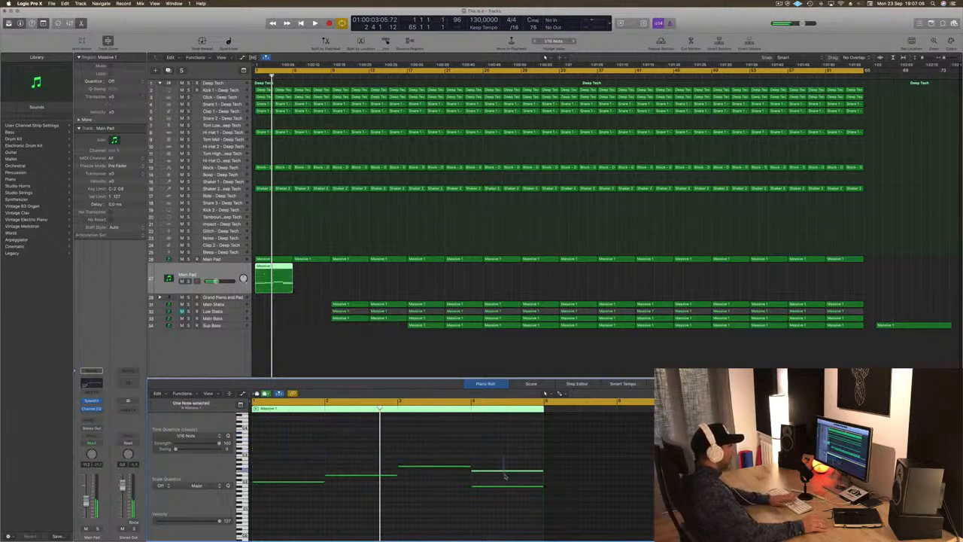
pyautogui.moveTo(275, 461); pyautogui.dragTo(502, 503)
pyautogui.hotkey('alt', 'shift', 'Down')
pyautogui.press('space')
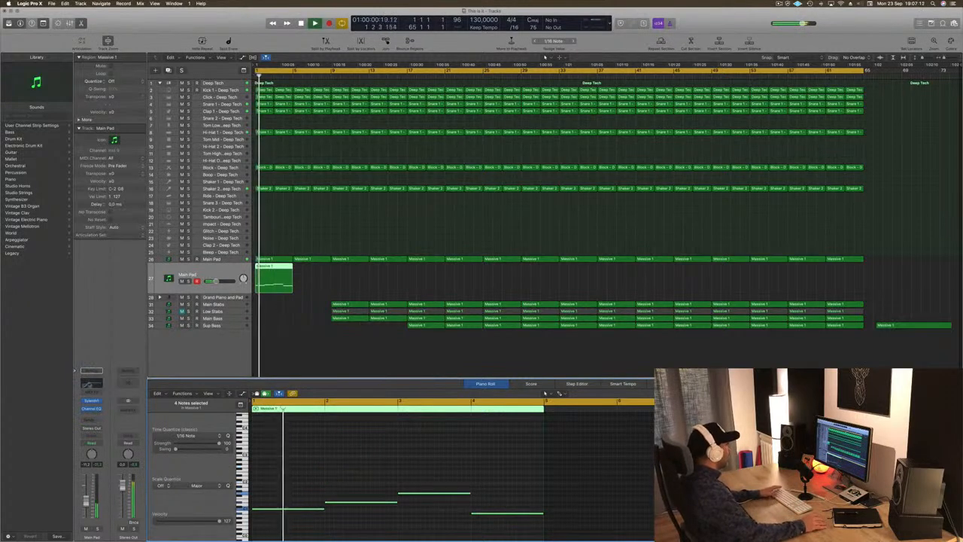
# Step: Lower the duplicate pad's Channel EQ low-cut frequency to 20 Hz, close the EQ, and replay from the start
pyautogui.click(91, 383)
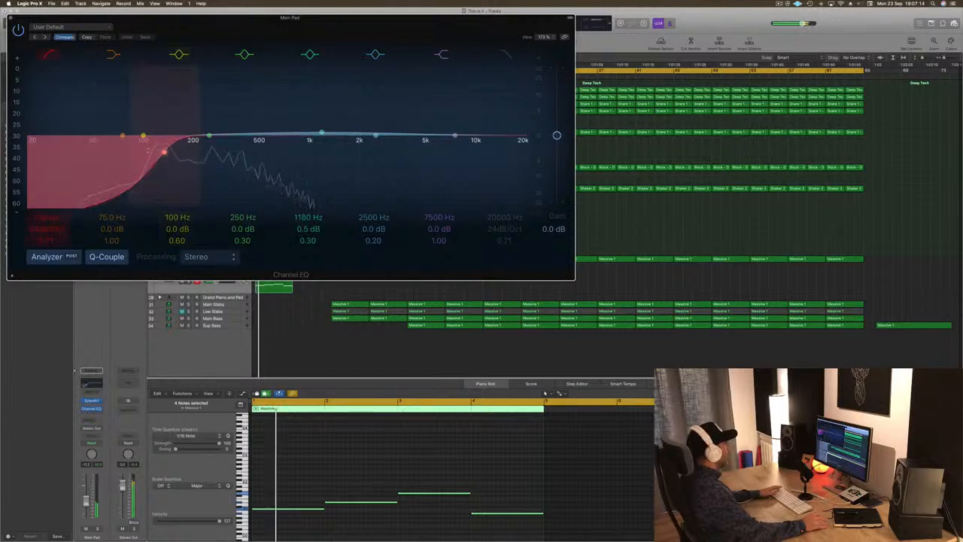
pyautogui.moveTo(163, 150); pyautogui.dragTo(32, 140)
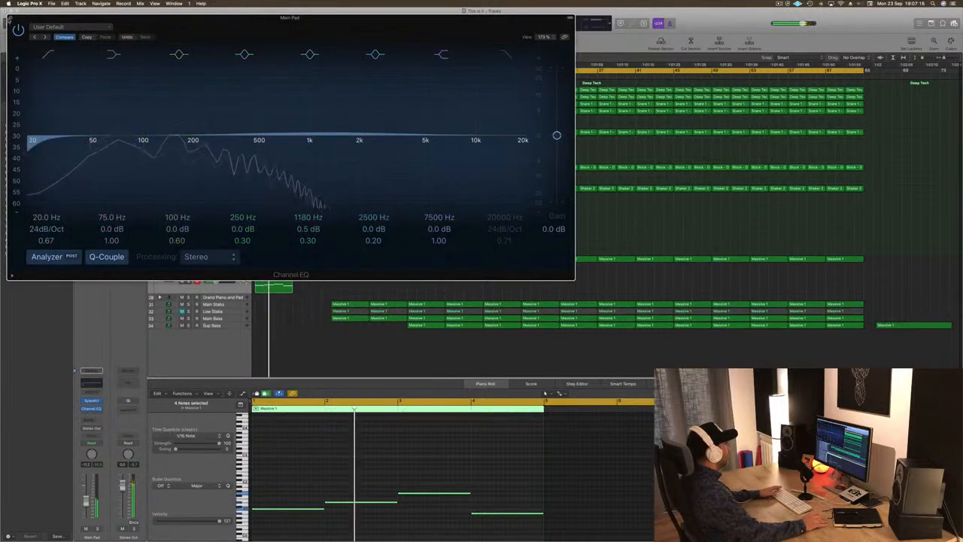
pyautogui.click(11, 17)
pyautogui.press('Return')
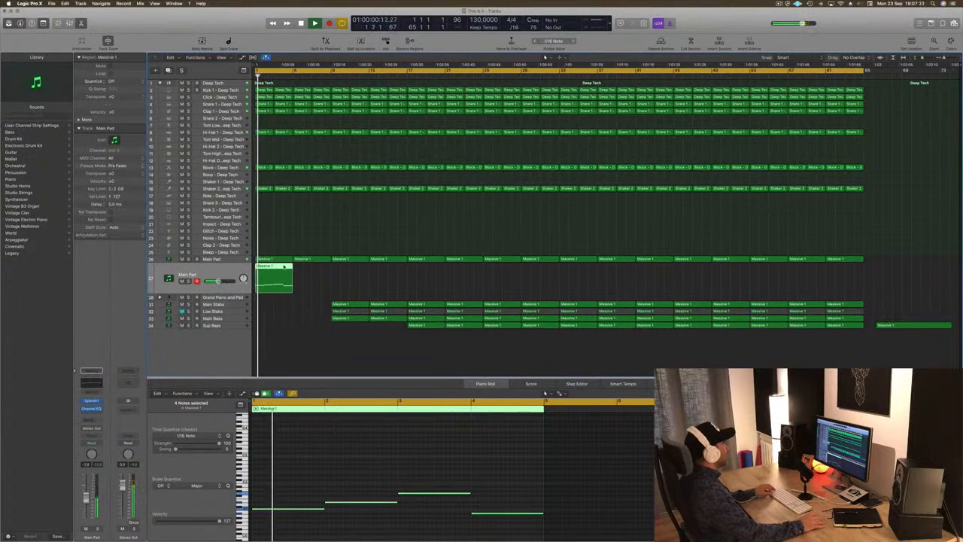
# Step: Copy the low pad region to bar 5 and delete the first four Shaker 2 regions, restarting playback
pyautogui.moveTo(277, 268); pyautogui.dragTo(316, 268)
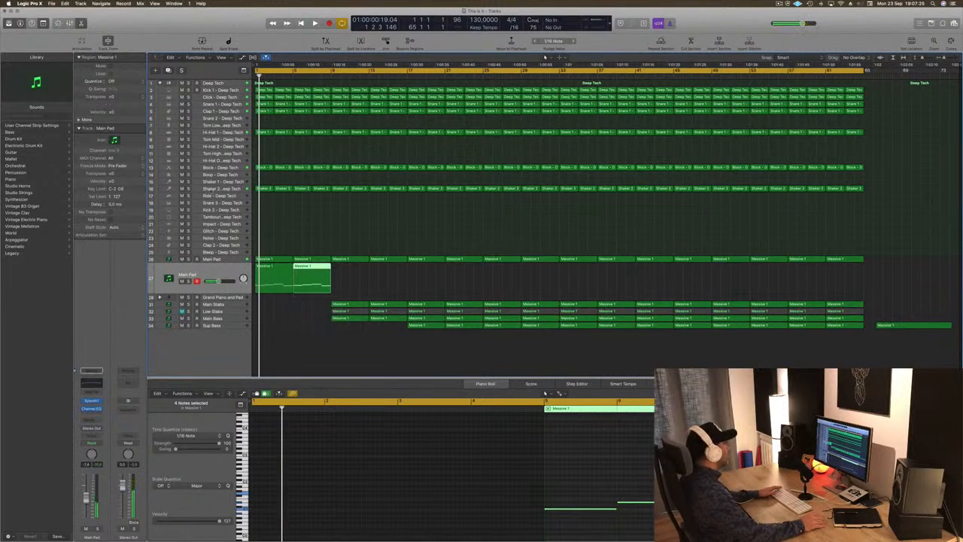
pyautogui.click(293, 201)
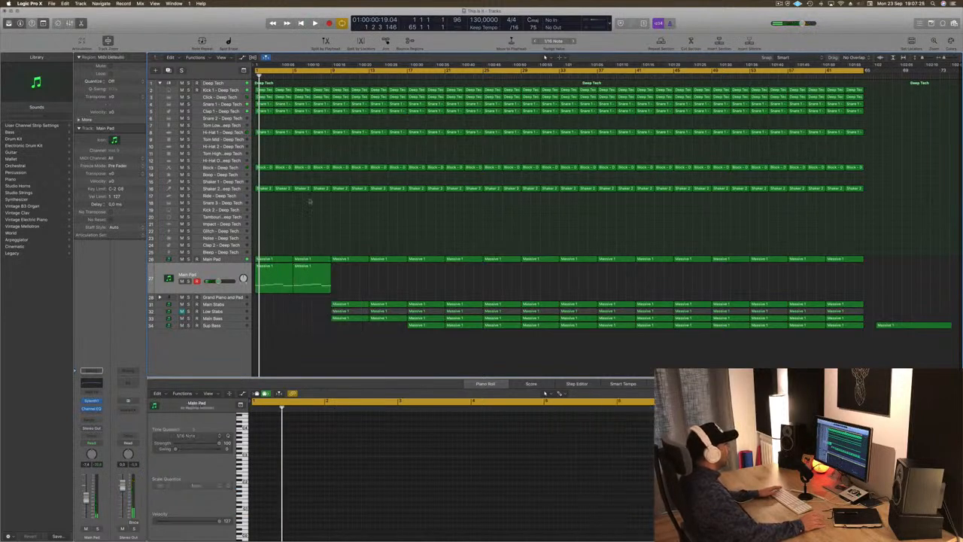
pyautogui.press('space')
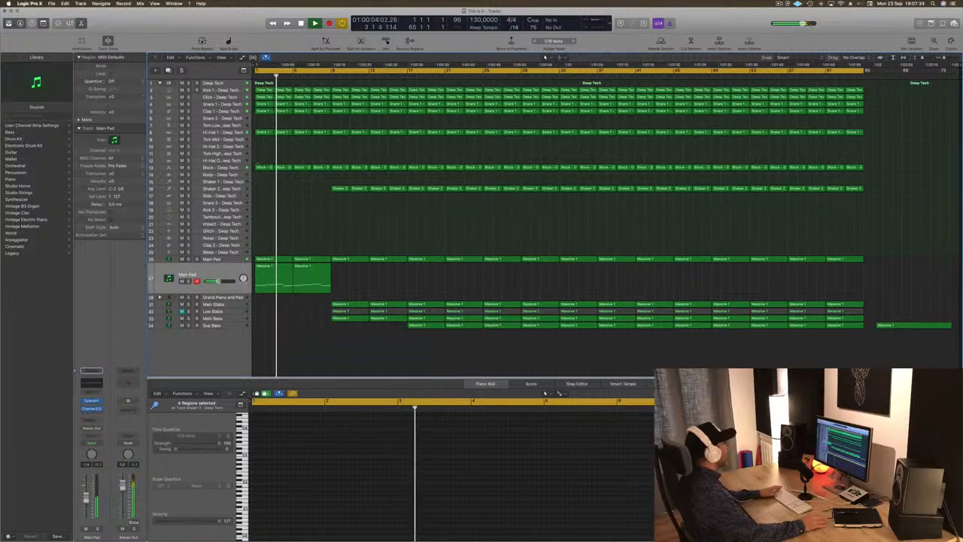
# Step: Audition the Block, Hi-Hat 1 and Clap 1 drum parts in the opening bars
pyautogui.click(189, 168)
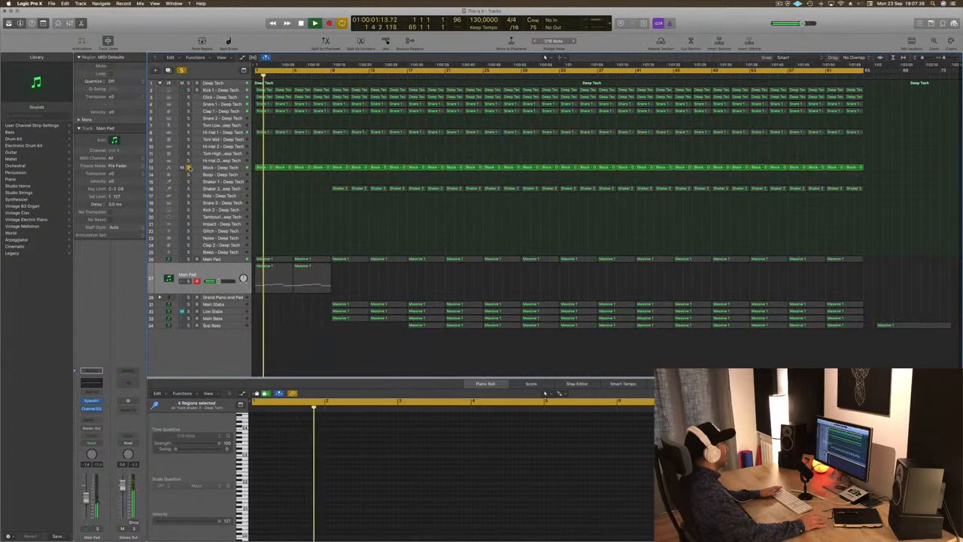
pyautogui.click(189, 168)
pyautogui.moveTo(261, 160); pyautogui.dragTo(321, 169)
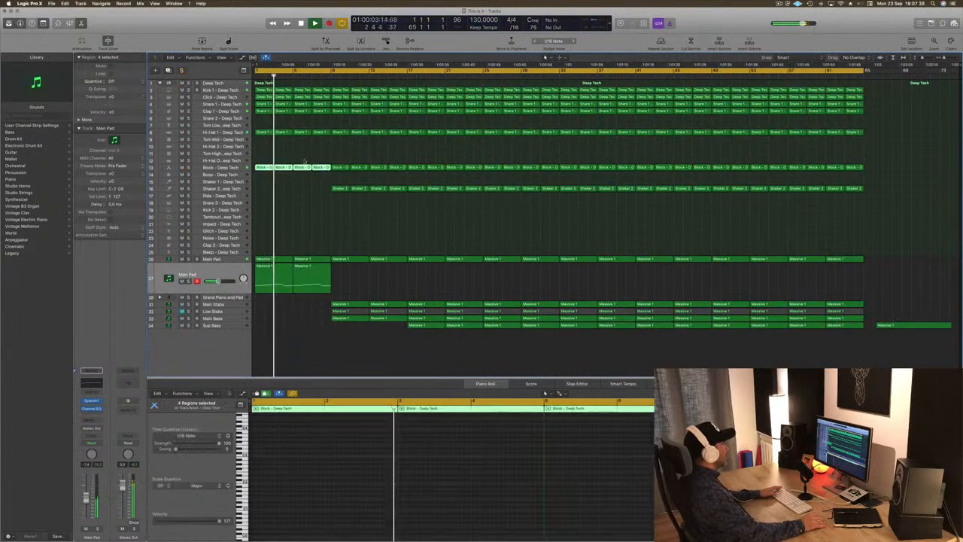
pyautogui.press('space')
pyautogui.press('space')
pyautogui.click(245, 132)
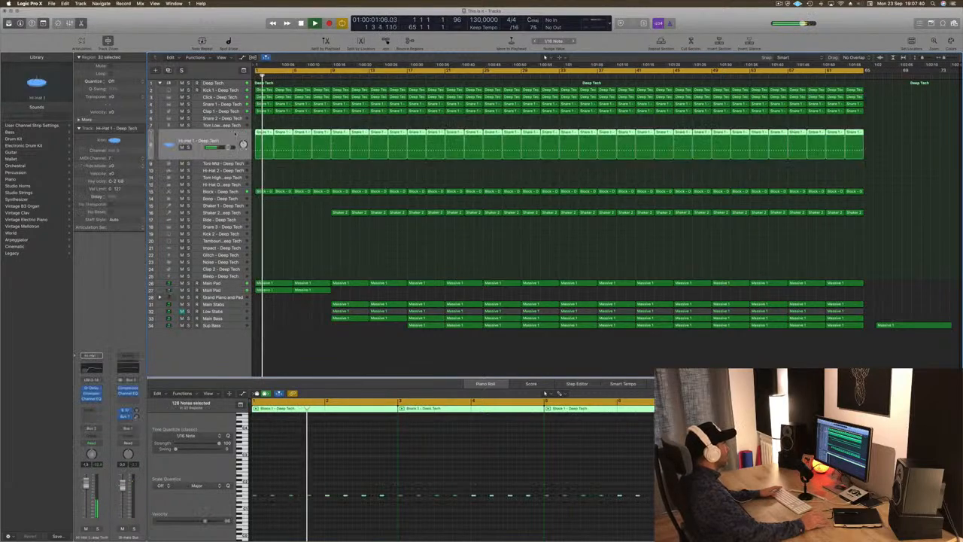
pyautogui.click(219, 111)
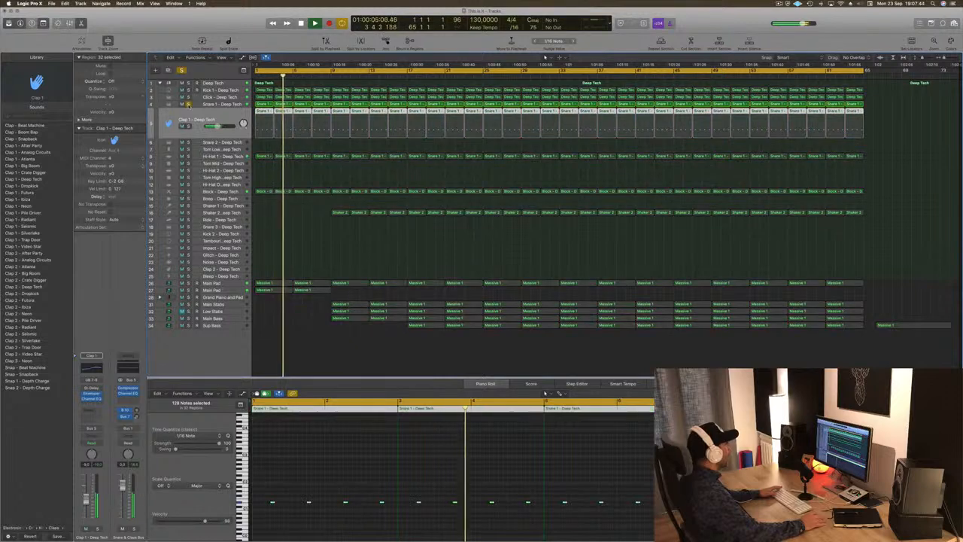
# Step: Delete the Click regions in bars 1 to 16 so the part enters at bar 17
pyautogui.click(200, 98)
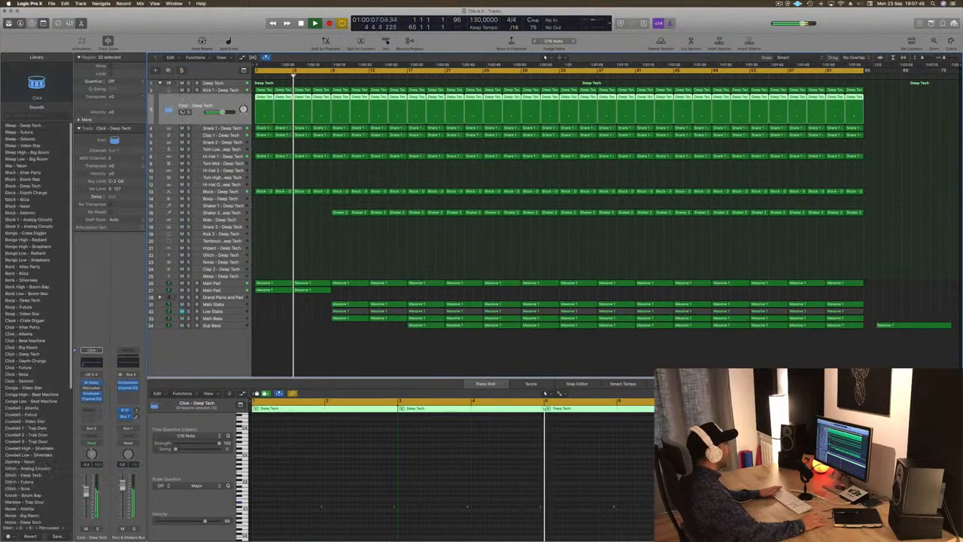
pyautogui.click(265, 97)
pyautogui.press('Delete')
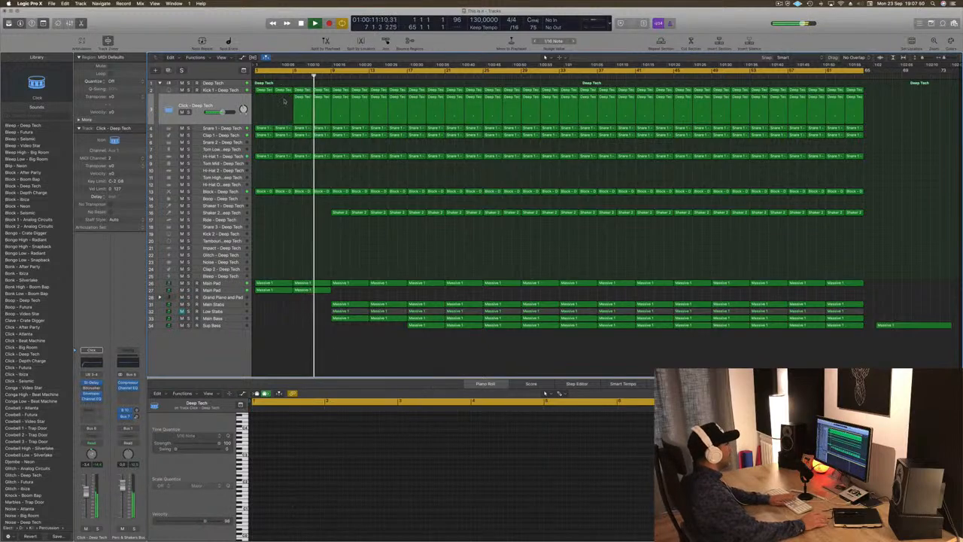
pyautogui.moveTo(332, 104); pyautogui.dragTo(401, 108)
pyautogui.press('Delete')
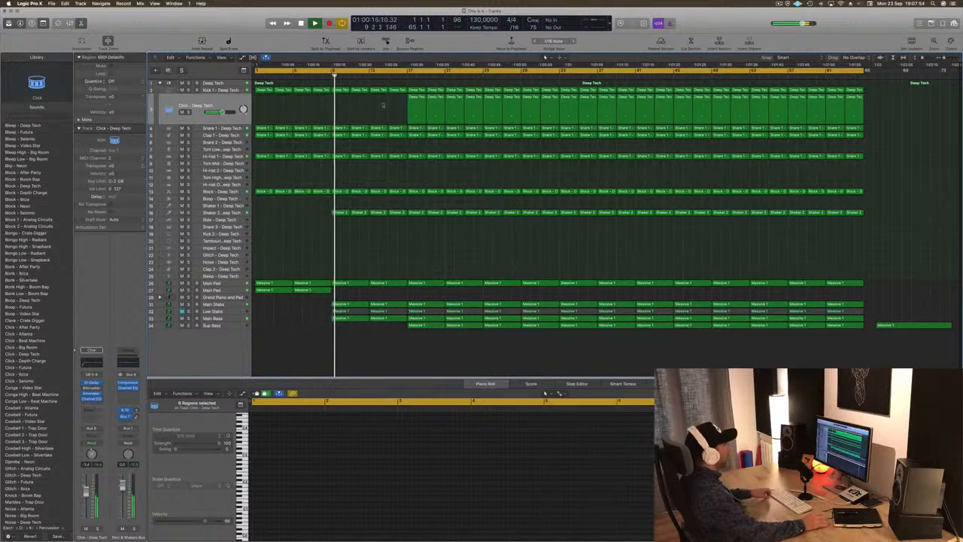
# Step: Set the Main Pad's automation mode to Touch, open its Sylenth1 and move the filter control cutoff during playback from the start
pyautogui.press('Return')
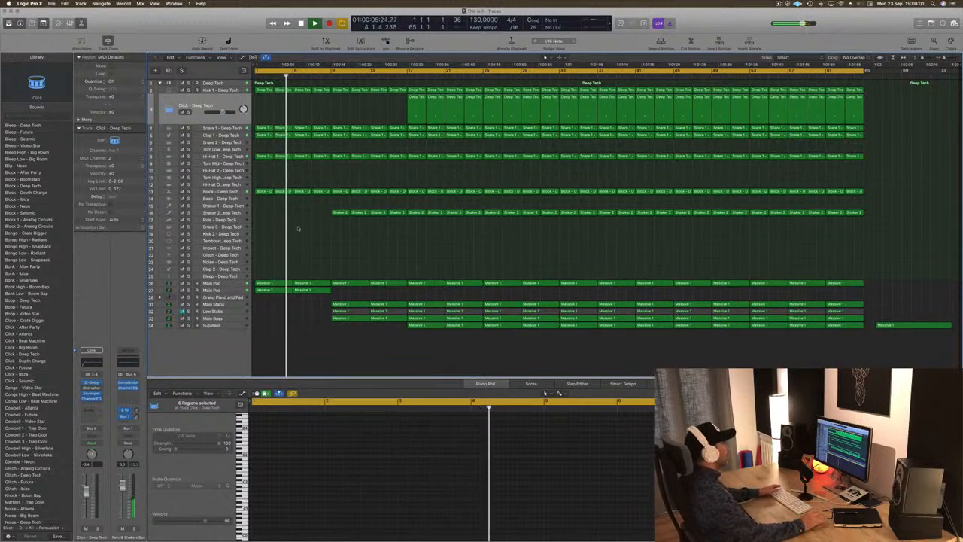
pyautogui.press('space')
pyautogui.click(235, 283)
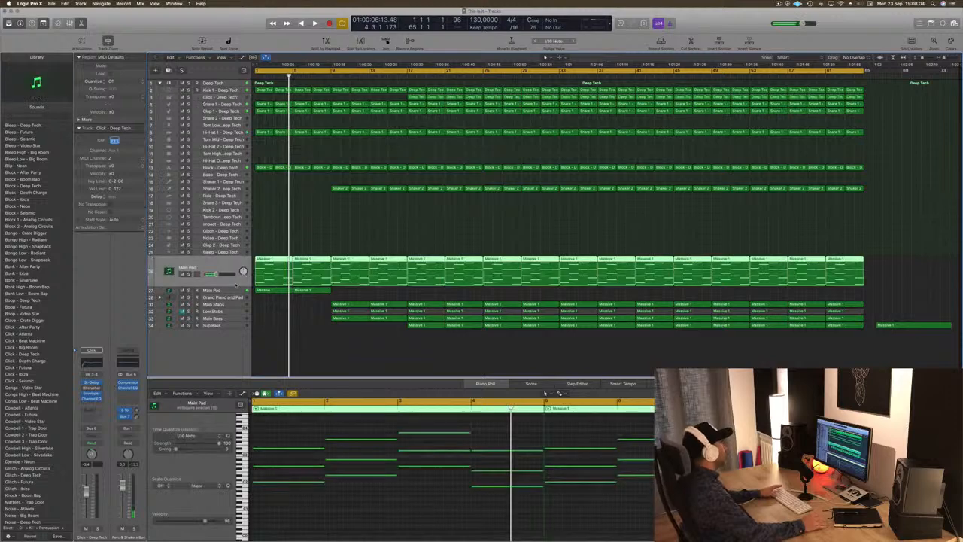
pyautogui.press('space')
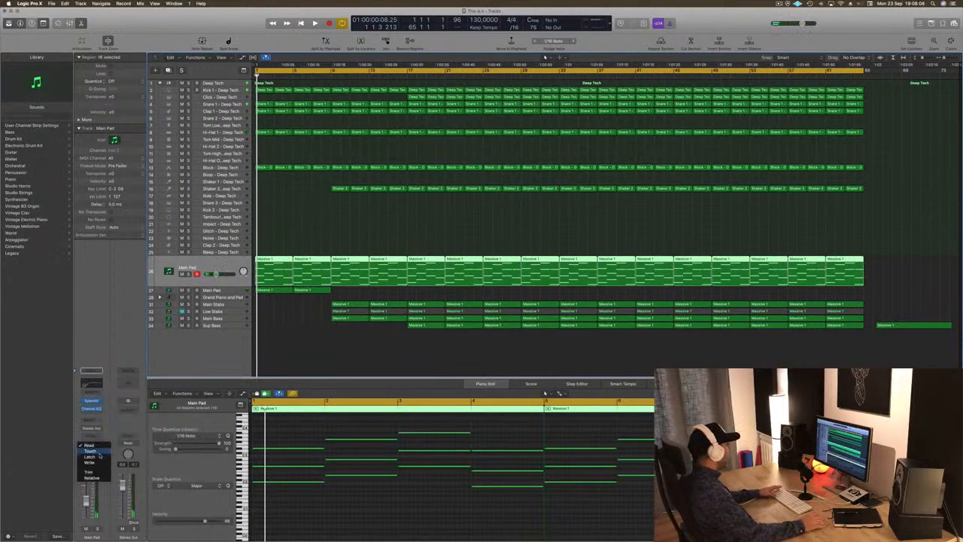
pyautogui.click(91, 402)
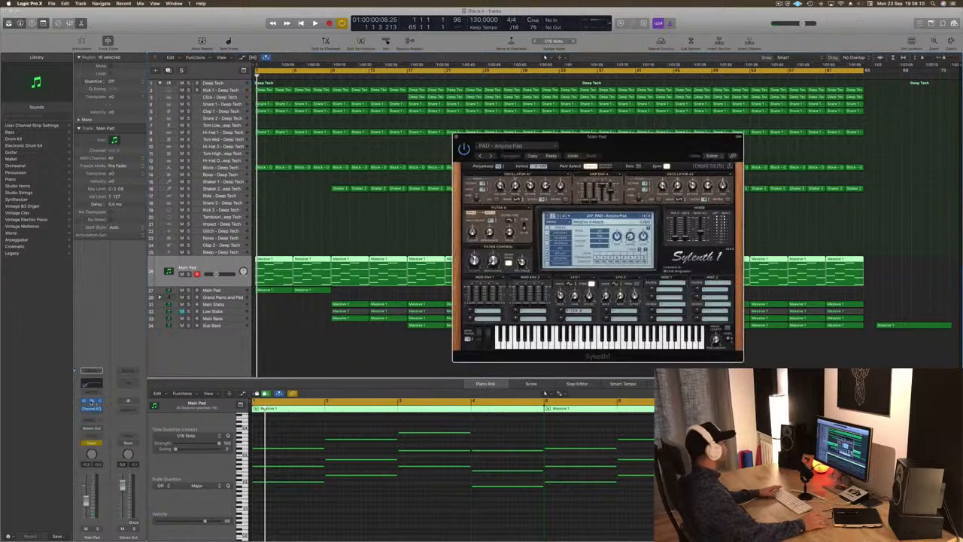
pyautogui.moveTo(560, 137); pyautogui.dragTo(607, 138)
pyautogui.press('space')
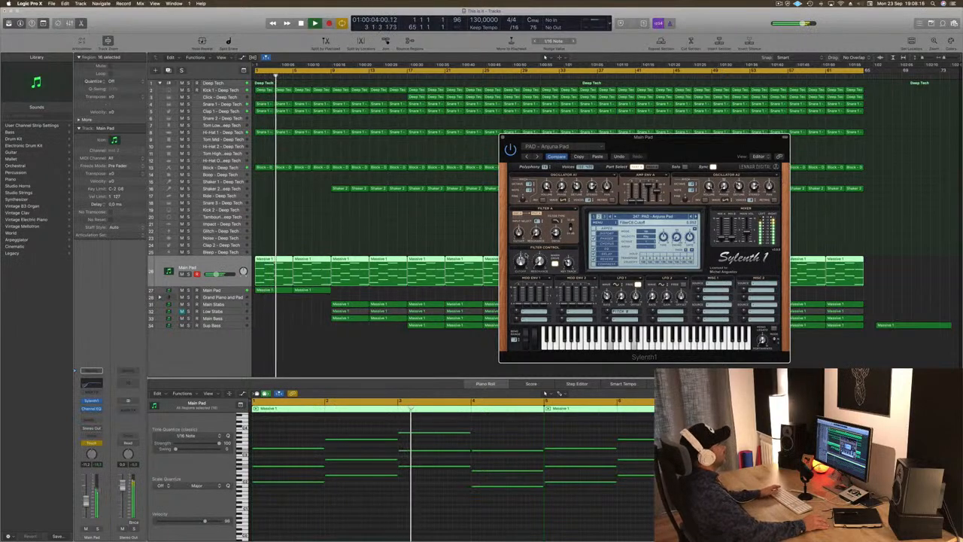
pyautogui.press('space')
pyautogui.click(227, 265)
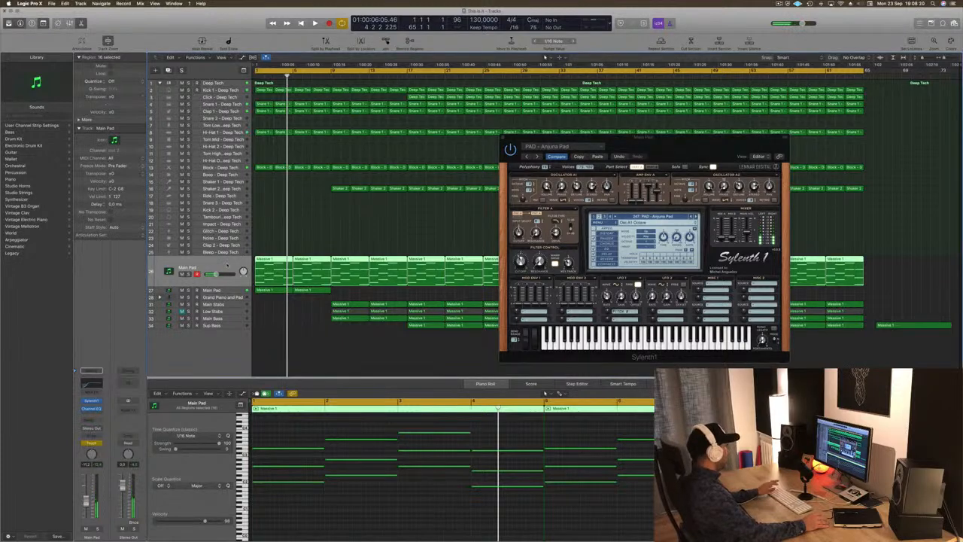
# Step: Show track automation, choose the Main Pad's Sylenth1 filter cutoff and draw a rising ramp from bar 1 to bar 5
pyautogui.press('a')
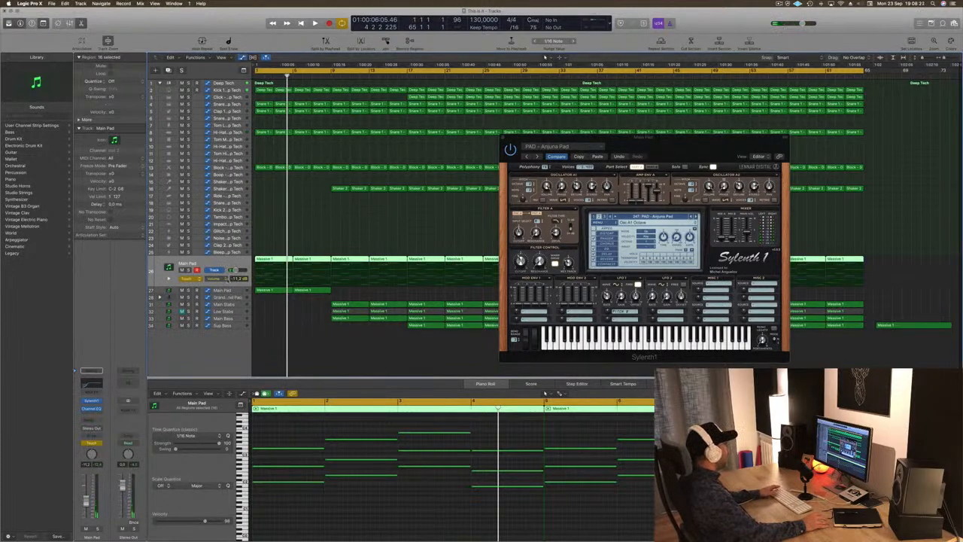
pyautogui.click(219, 279)
pyautogui.click(246, 351)
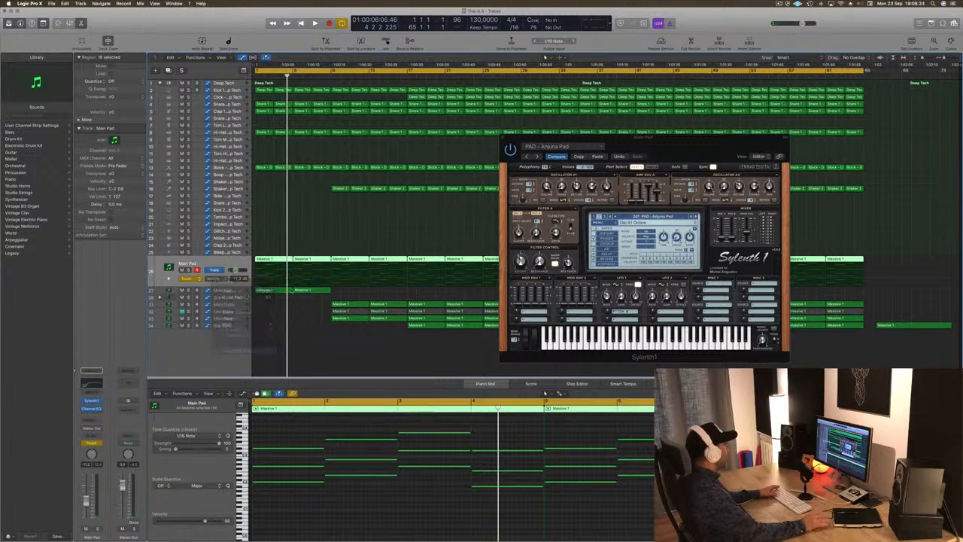
pyautogui.moveTo(283, 279)
pyautogui.mouseDown()
pyautogui.moveTo(257, 279)
pyautogui.moveTo(293, 275)
pyautogui.mouseUp()
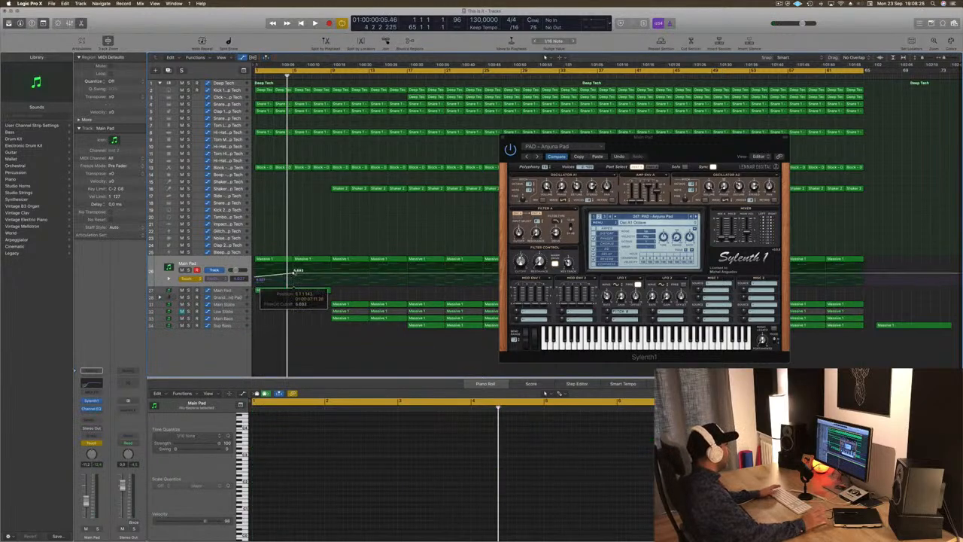
# Step: Set the Main Pad's automation mode to Read and adjust the cutoff peak just before bar 5
pyautogui.press('space')
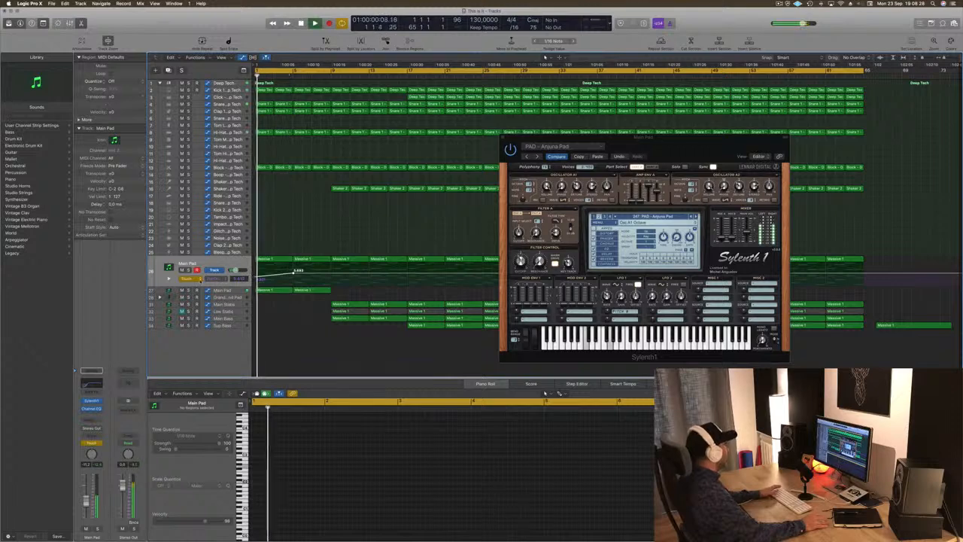
pyautogui.click(189, 278)
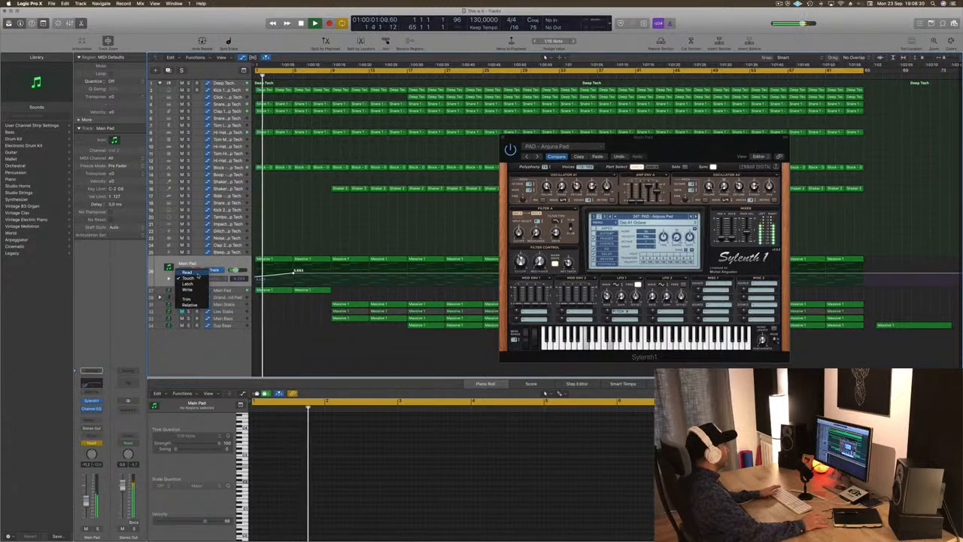
pyautogui.click(188, 272)
pyautogui.moveTo(289, 271); pyautogui.dragTo(295, 278)
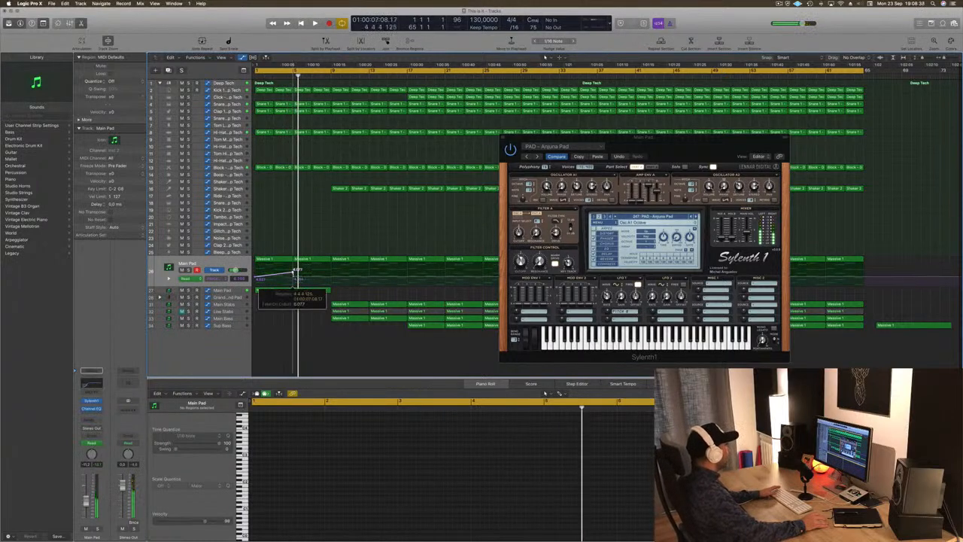
# Step: Drop the Main Pad's cutoff at bar 5, ramp it up again to bar 9, and drop it there
pyautogui.press('space')
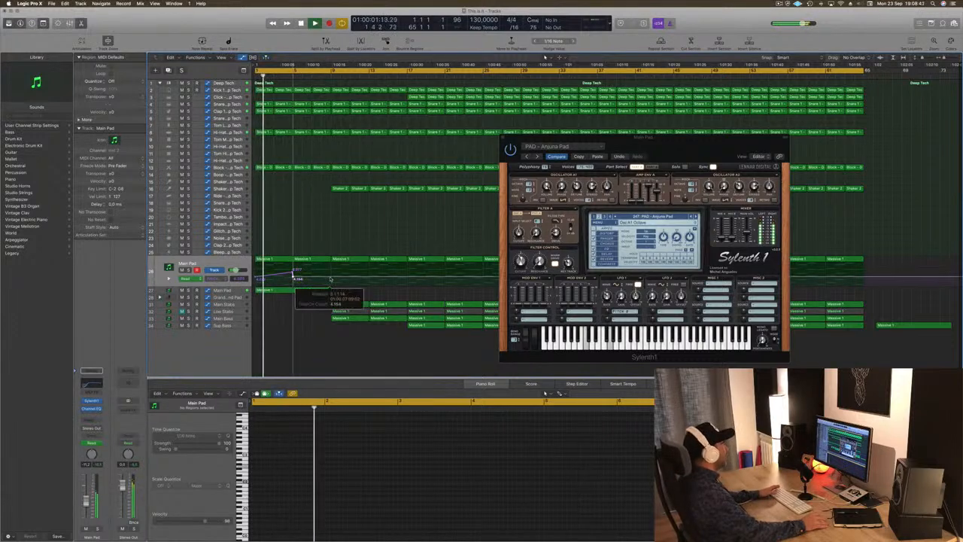
pyautogui.click(330, 277)
pyautogui.moveTo(331, 277); pyautogui.dragTo(333, 272)
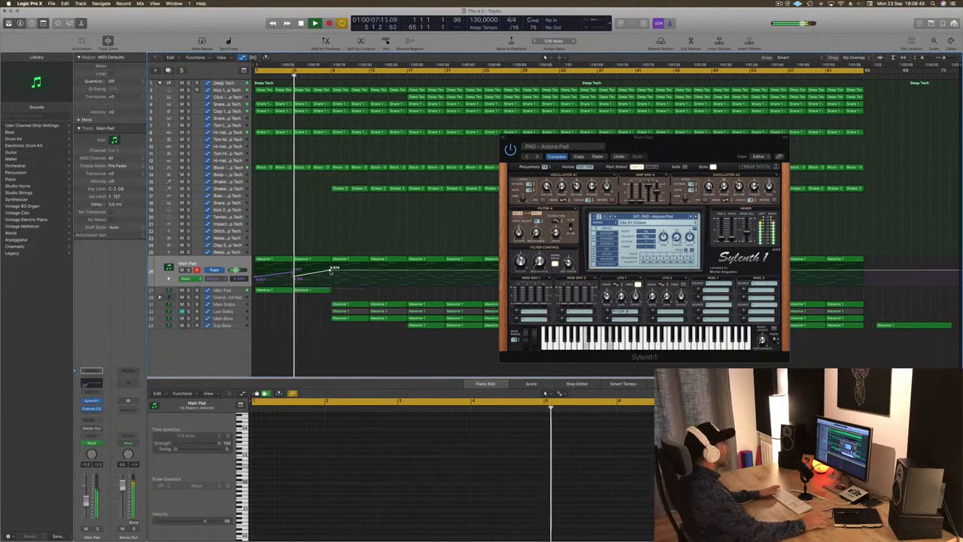
pyautogui.click(331, 273)
pyautogui.moveTo(333, 275); pyautogui.dragTo(332, 275)
# Step: Delete the Main Stabs region at bar 9 and close the Sylenth1 window
pyautogui.click(335, 306)
pyautogui.moveTo(686, 137); pyautogui.dragTo(734, 118)
pyautogui.click(553, 119)
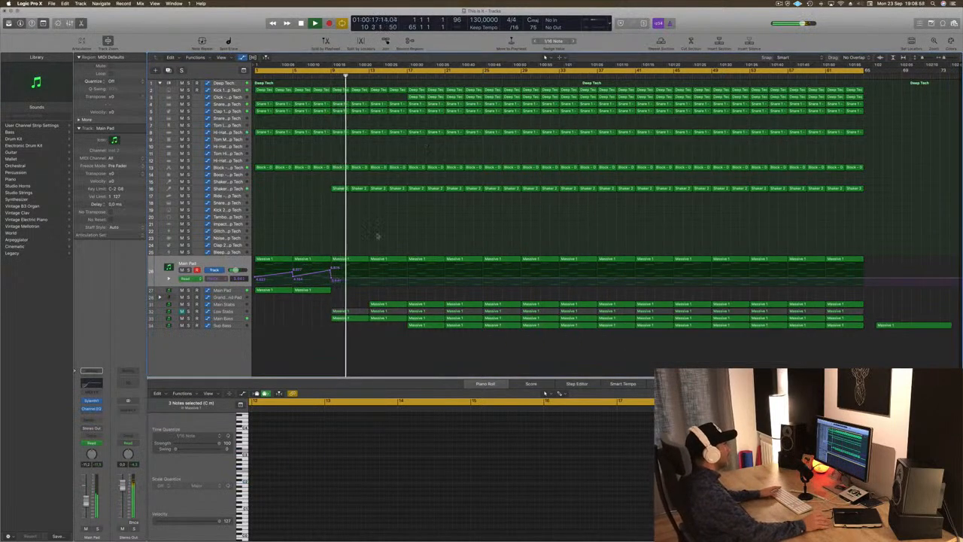
# Step: Try a copy of the low pad region at bar 9 from the start of playback and remove it
pyautogui.moveTo(315, 291); pyautogui.dragTo(352, 299)
pyautogui.press('Return')
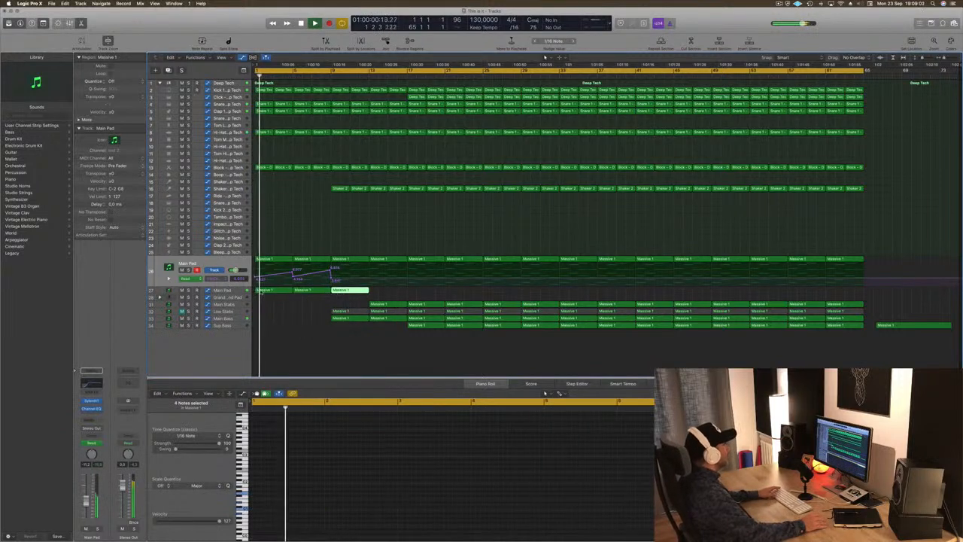
pyautogui.click(228, 291)
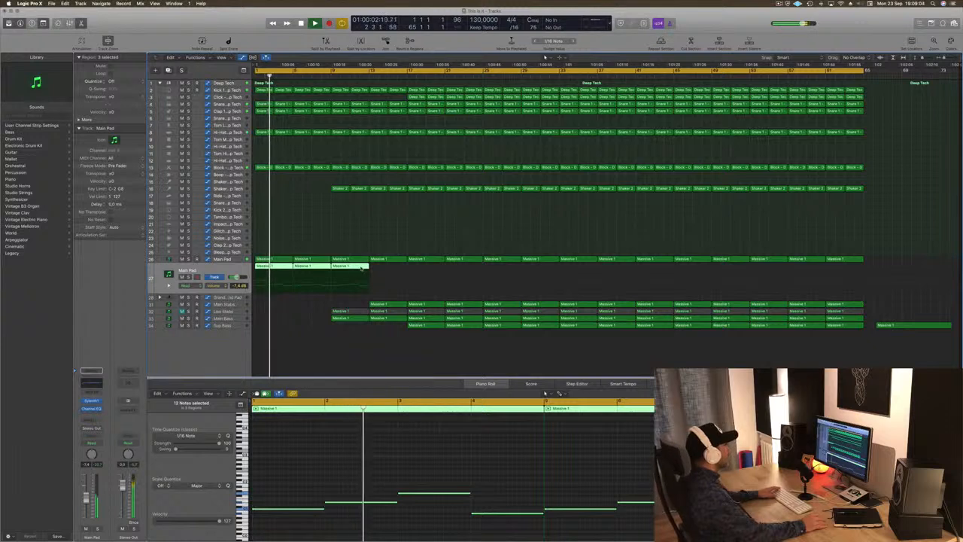
pyautogui.click(380, 267)
pyautogui.click(356, 267)
pyautogui.press('Delete')
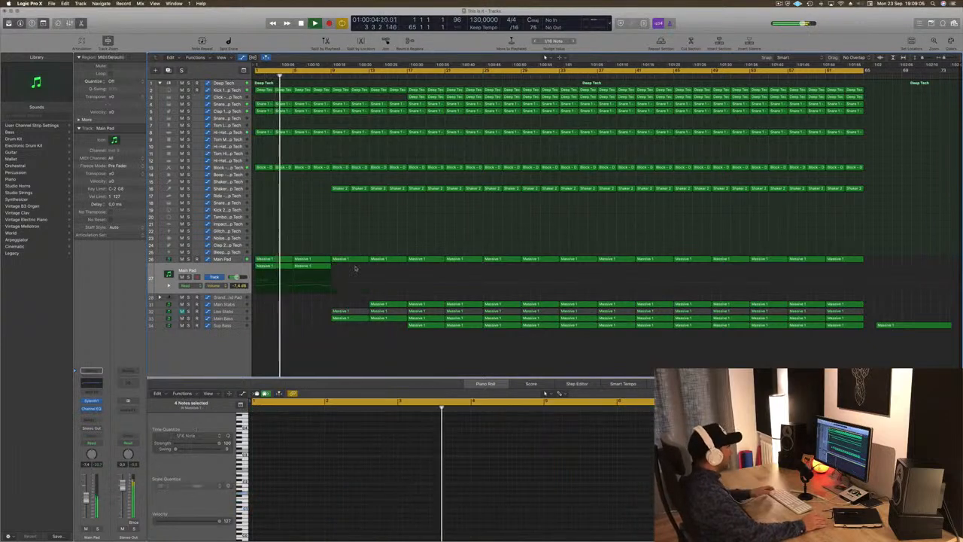
# Step: Place a low pad region at bar 9 and ramp the Main Pad's cutoff up from bar 9 to bar 13
pyautogui.press('Up')
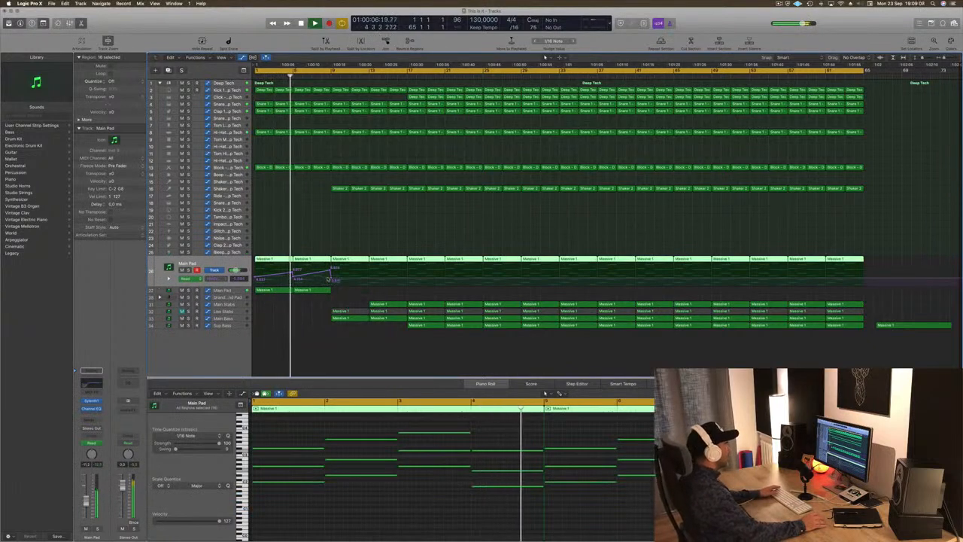
pyautogui.moveTo(331, 280); pyautogui.dragTo(351, 296)
pyautogui.click(299, 309)
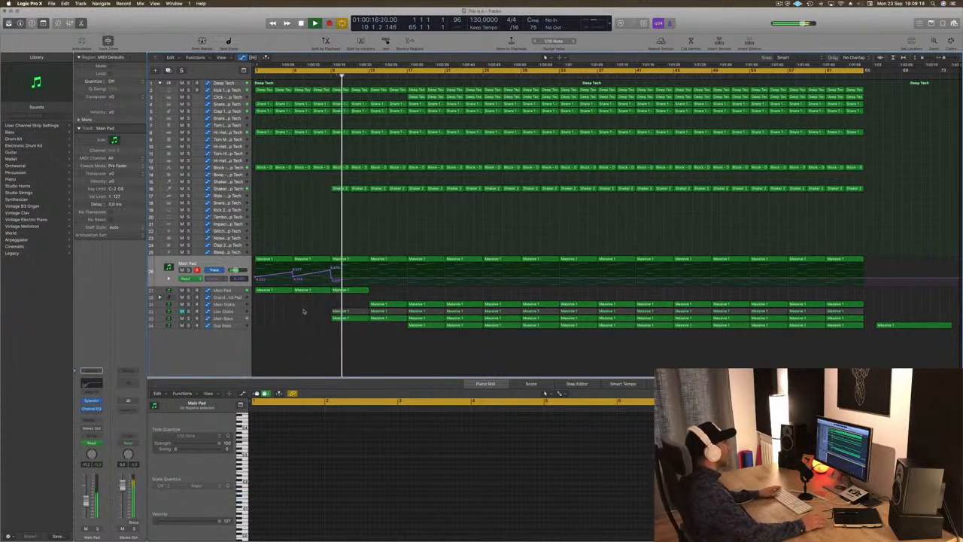
pyautogui.moveTo(370, 280); pyautogui.dragTo(371, 266)
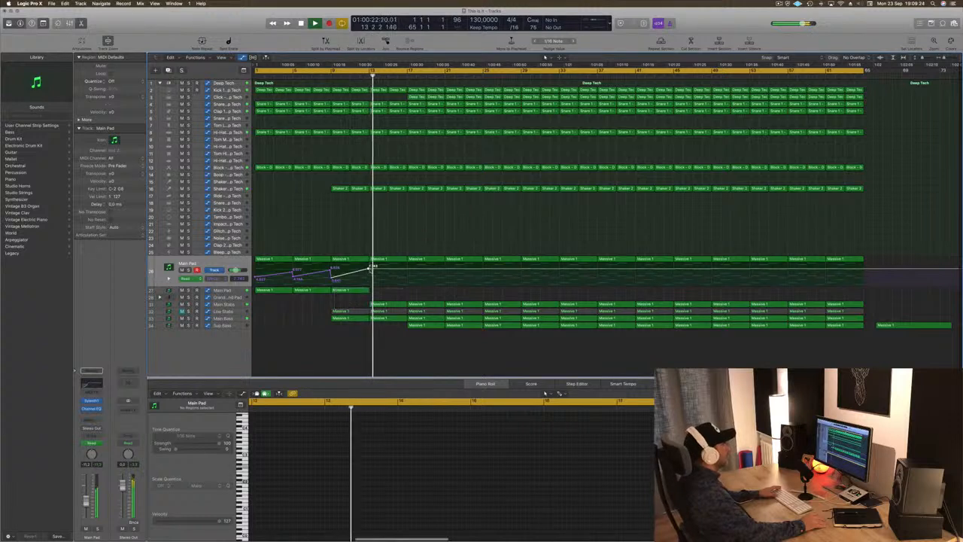
# Step: Stop playback and delete the Main Stabs region at bar 13
pyautogui.press('space')
pyautogui.click(382, 305)
pyautogui.press('Delete')
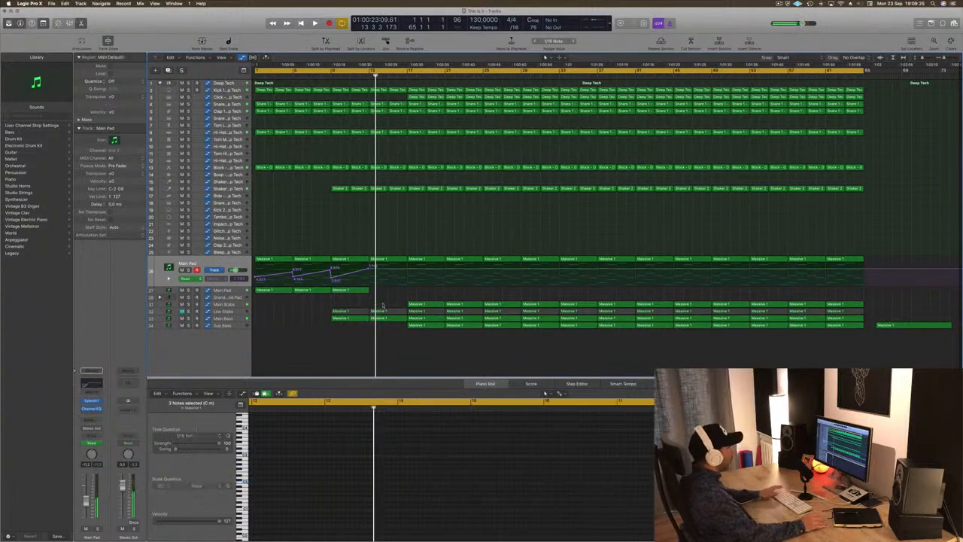
# Step: Drop the Main Pad's cutoff automation at bar 13 and replay from the start
pyautogui.moveTo(371, 269); pyautogui.dragTo(373, 280)
pyautogui.press('Return')
pyautogui.press('space')
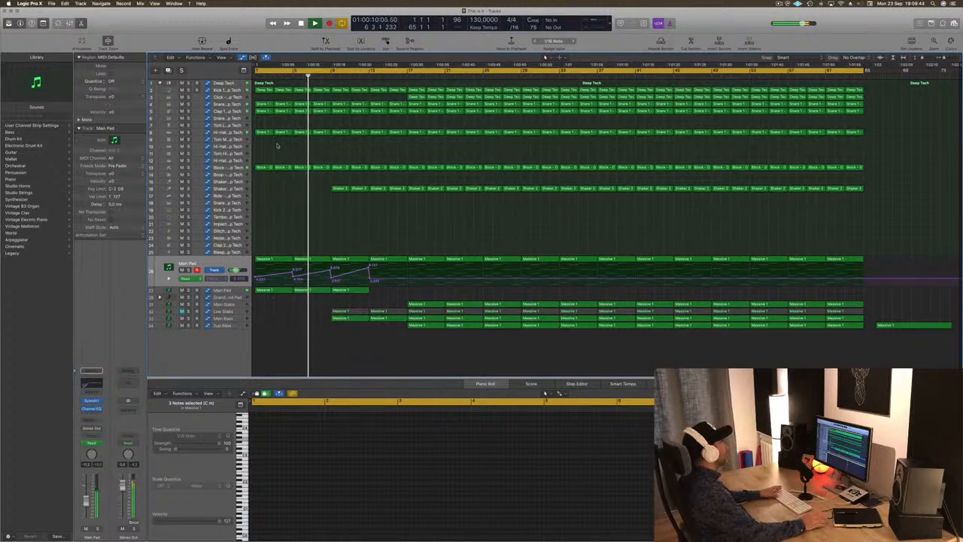
# Step: Audition Hi-Hat 1 and lower the Shaker 2 track's volume to -21.5 dB
pyautogui.click(231, 133)
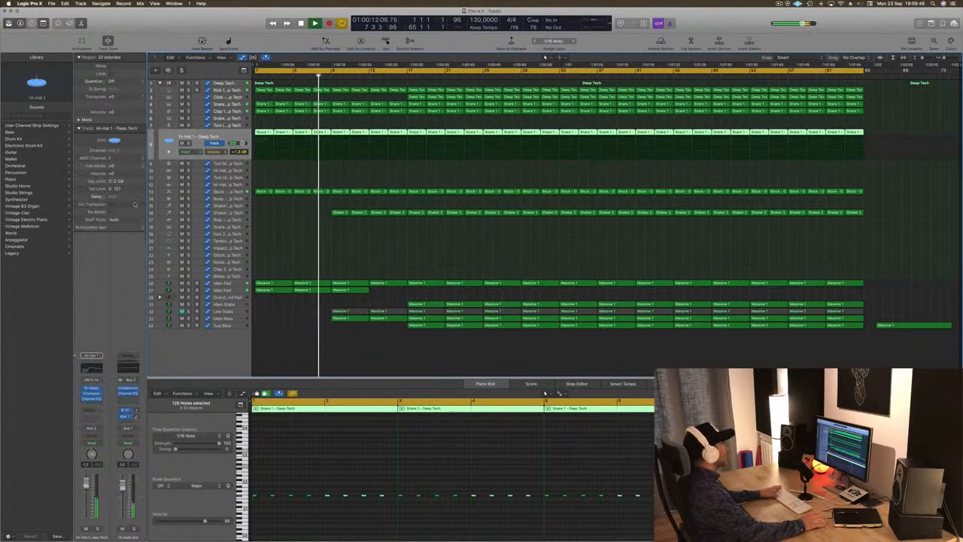
pyautogui.click(301, 235)
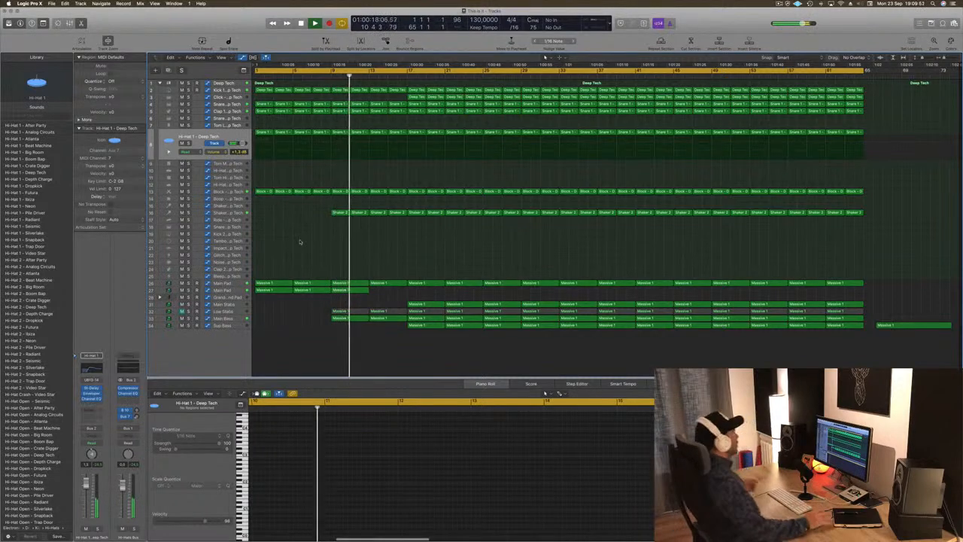
pyautogui.click(235, 210)
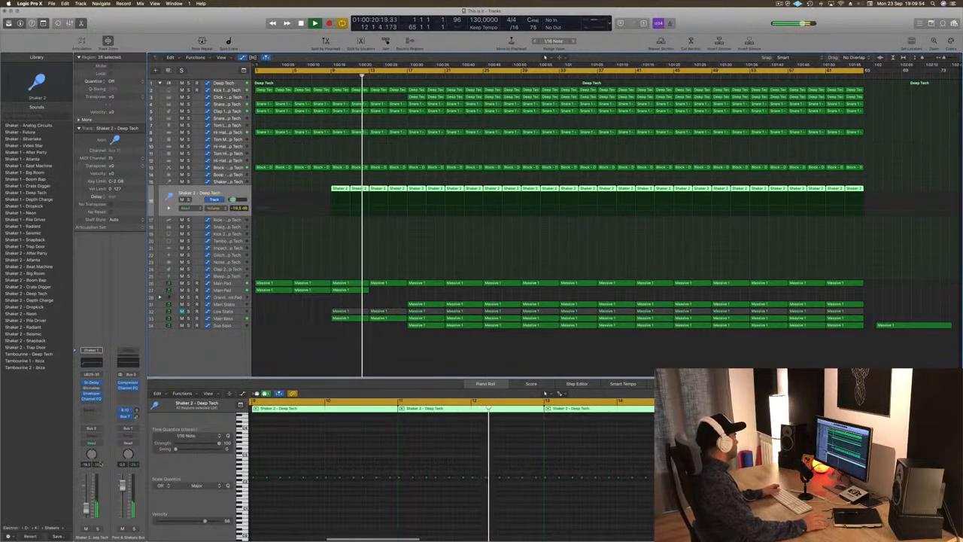
pyautogui.click(441, 260)
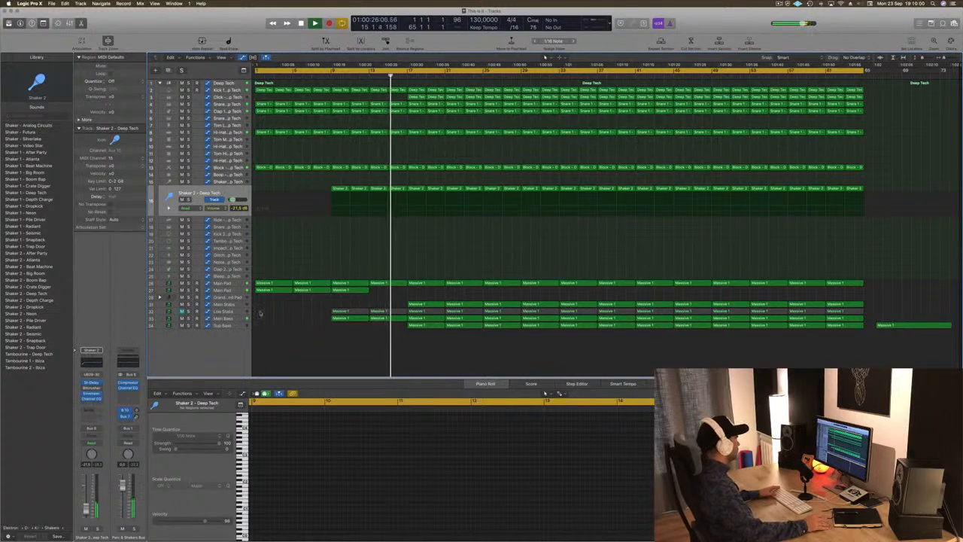
# Step: Delete the Main Stabs regions at bars 17 and 21 so the part enters at bar 25, and restart playback
pyautogui.click(440, 304)
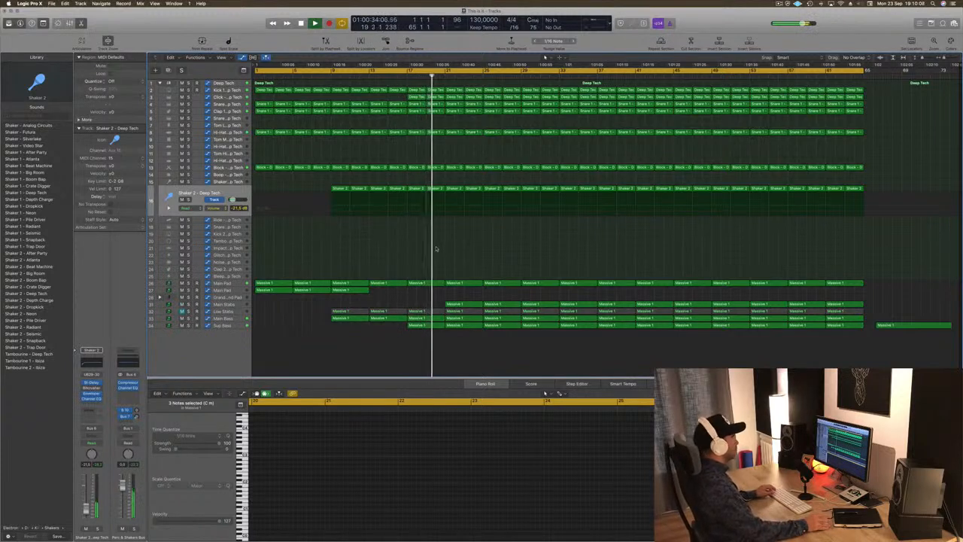
pyautogui.click(460, 304)
pyautogui.press('Delete')
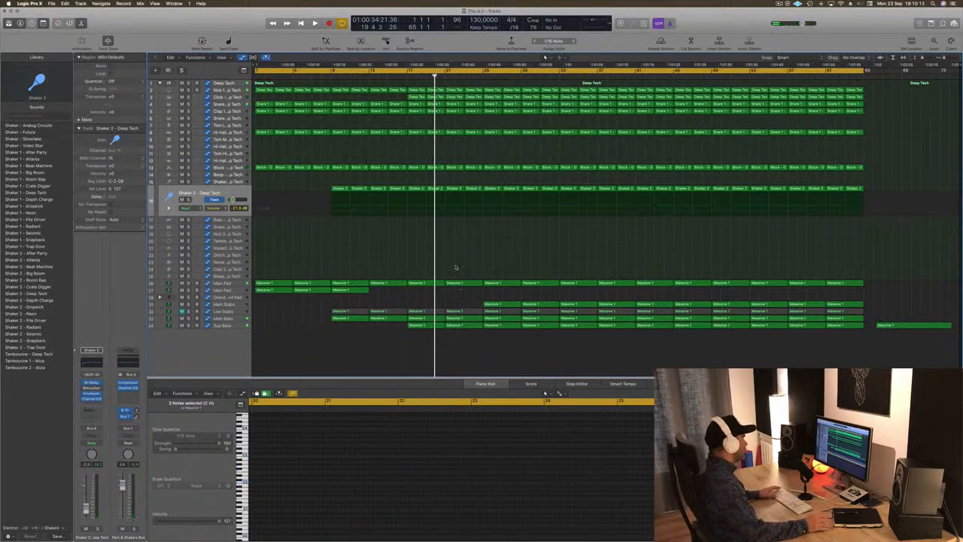
pyautogui.press('space')
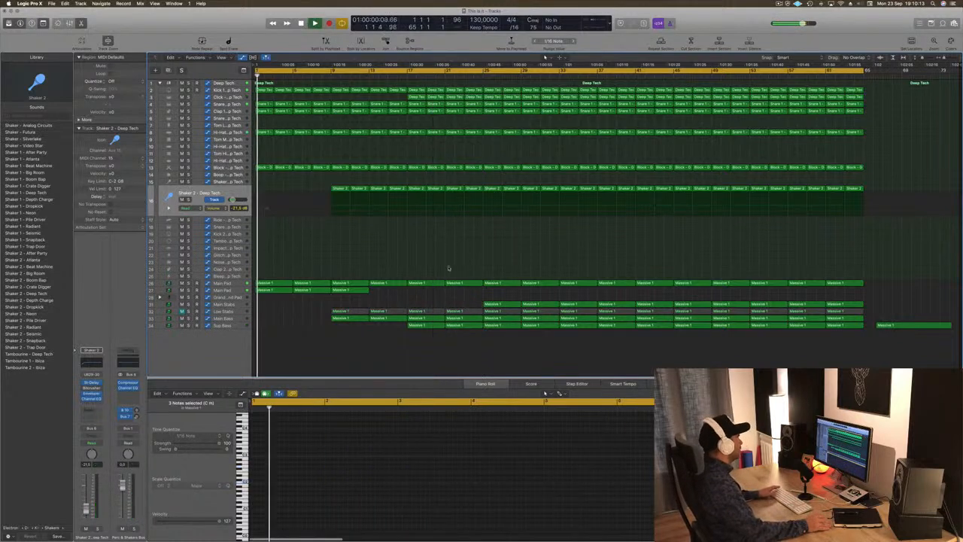
# Step: Play from bar 17 and delete the Low Stabs regions in bars 9 to 24
pyautogui.click(230, 311)
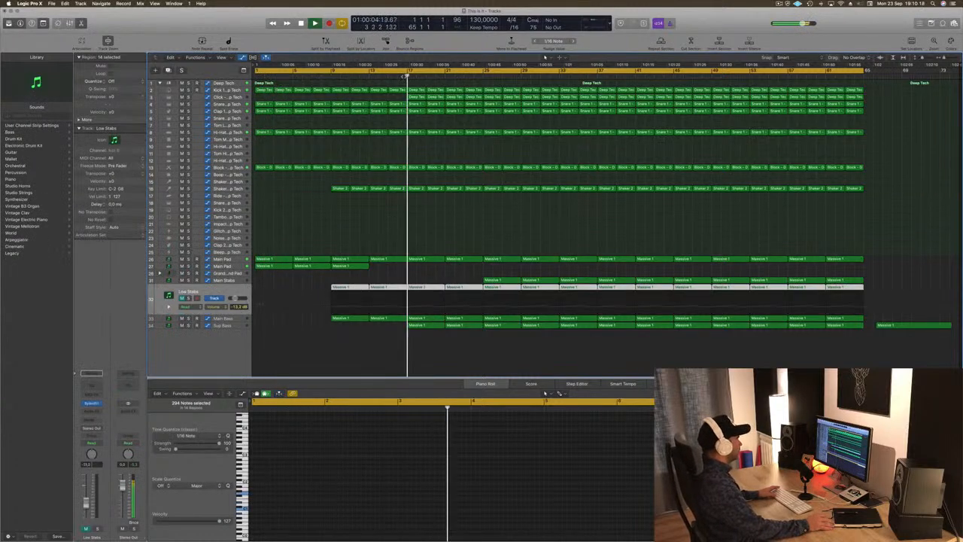
pyautogui.click(411, 73)
pyautogui.moveTo(307, 286); pyautogui.dragTo(449, 293)
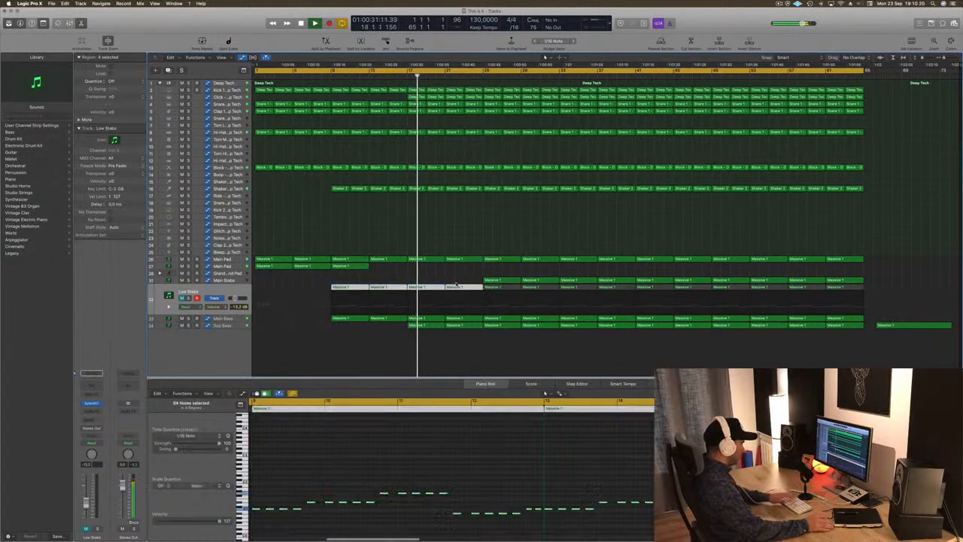
pyautogui.press('Delete')
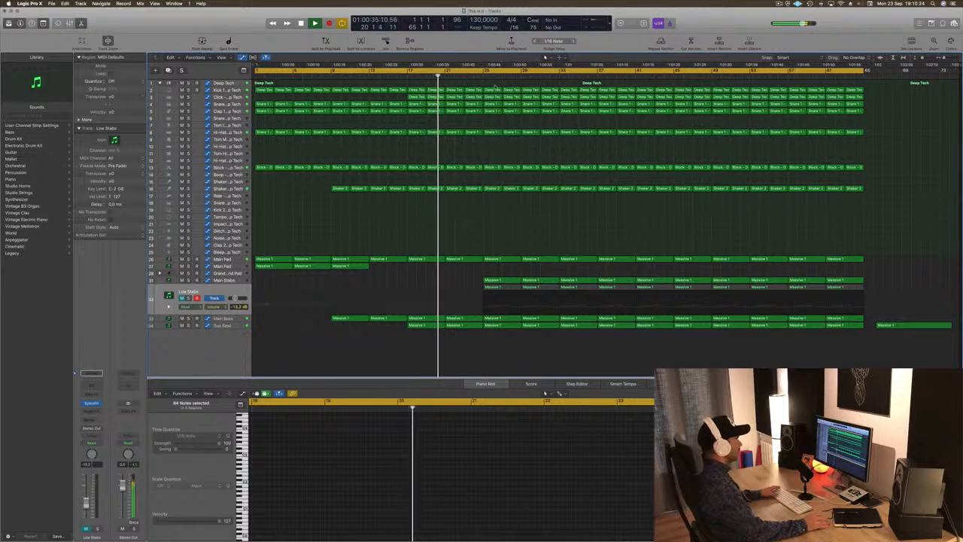
# Step: Delete the Kick 1, Click, Snare 1 and Clap 1 regions in bars 25 to 32 to create a break
pyautogui.moveTo(494, 118); pyautogui.dragTo(546, 112)
pyautogui.press('Delete')
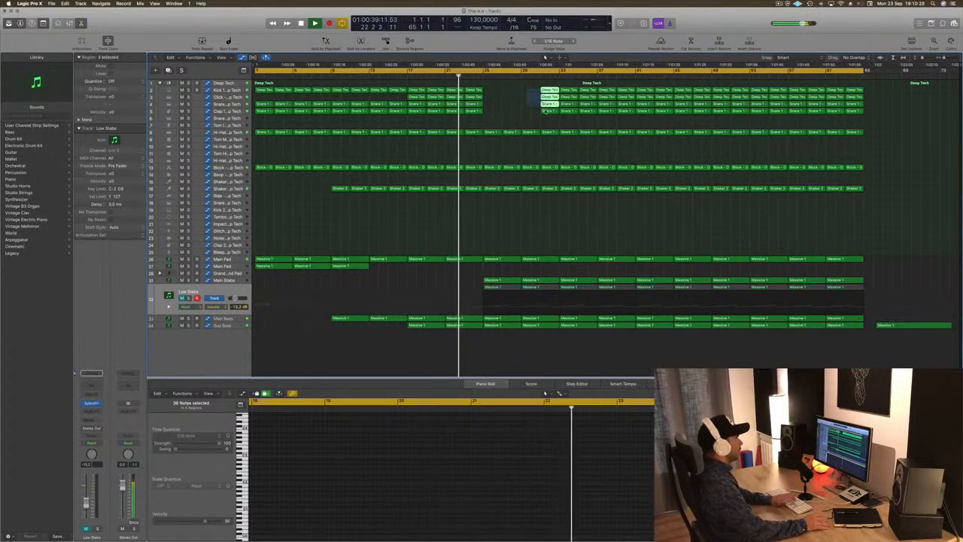
pyautogui.press('Delete')
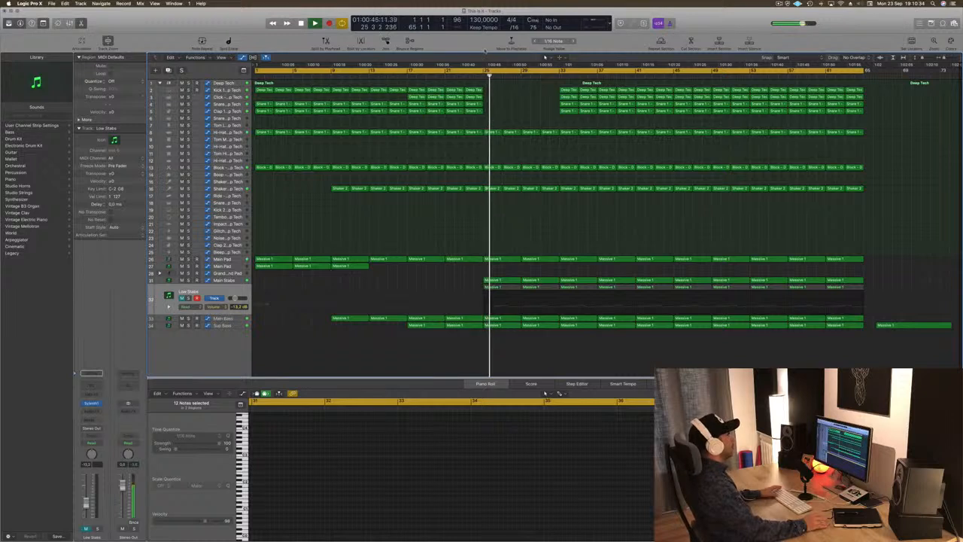
# Step: Delete the Hi-Hat 1, Block and Shaker 2 regions in bars 25 to 32, and replay the break from around bar 24
pyautogui.moveTo(490, 117); pyautogui.dragTo(546, 204)
pyautogui.press('Delete')
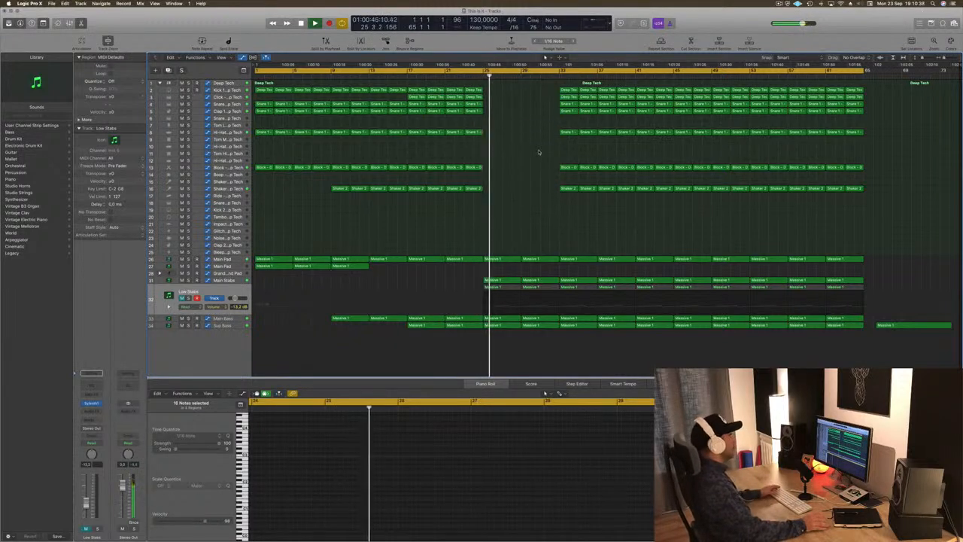
pyautogui.click(472, 75)
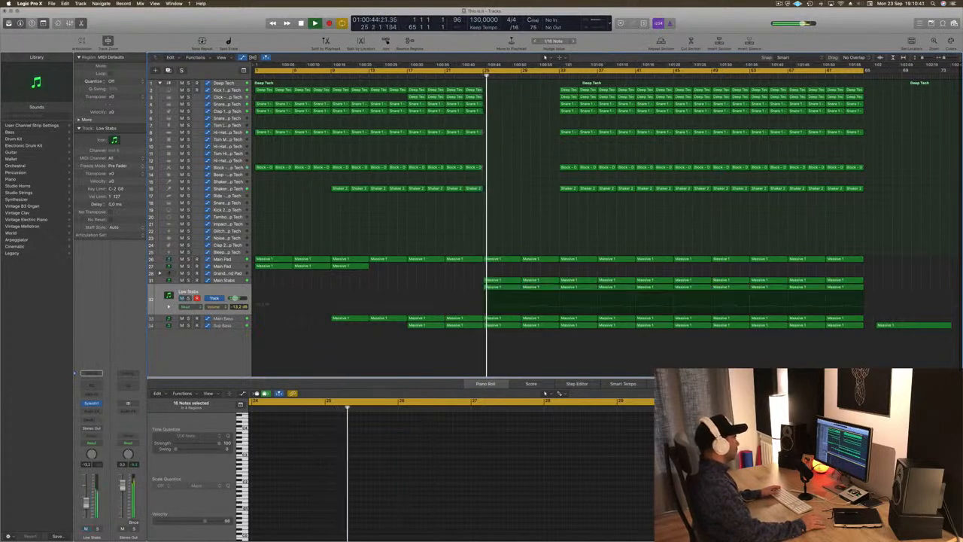
# Step: Draw a filter-cutoff automation ramp on the first Main Pad track, rising in a straight line from bar 25 to bar 33, and stop playback
pyautogui.click(224, 259)
pyautogui.click(483, 281)
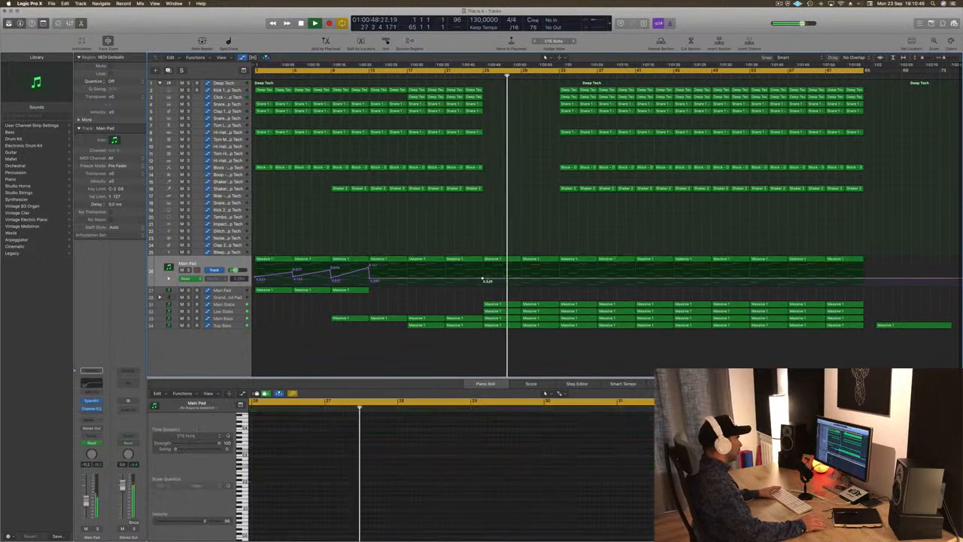
pyautogui.click(521, 279)
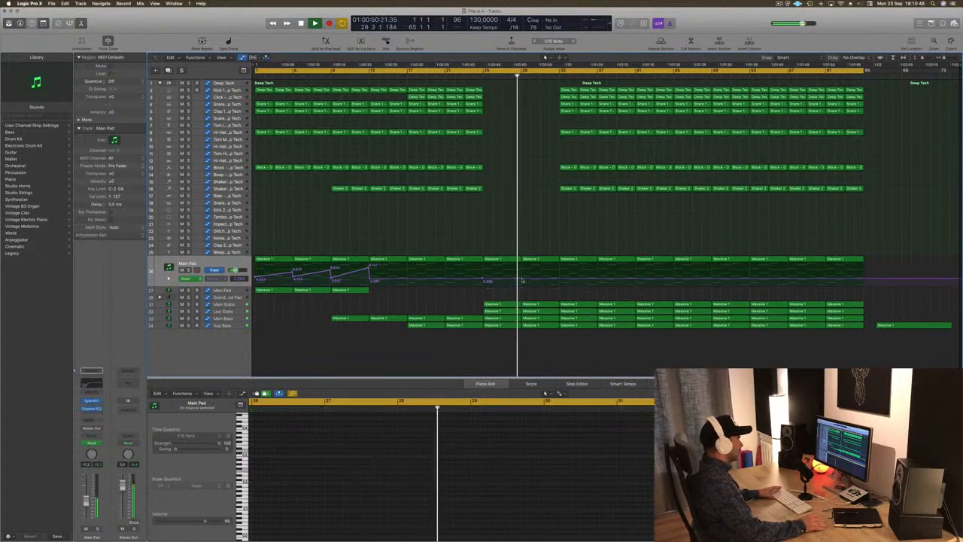
pyautogui.moveTo(522, 279); pyautogui.dragTo(560, 268)
pyautogui.click(559, 275)
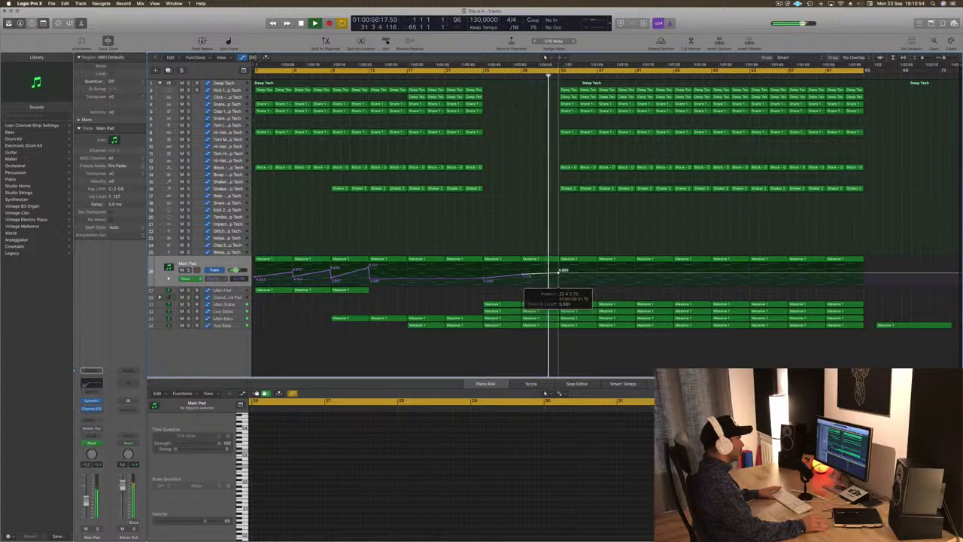
pyautogui.click(522, 277)
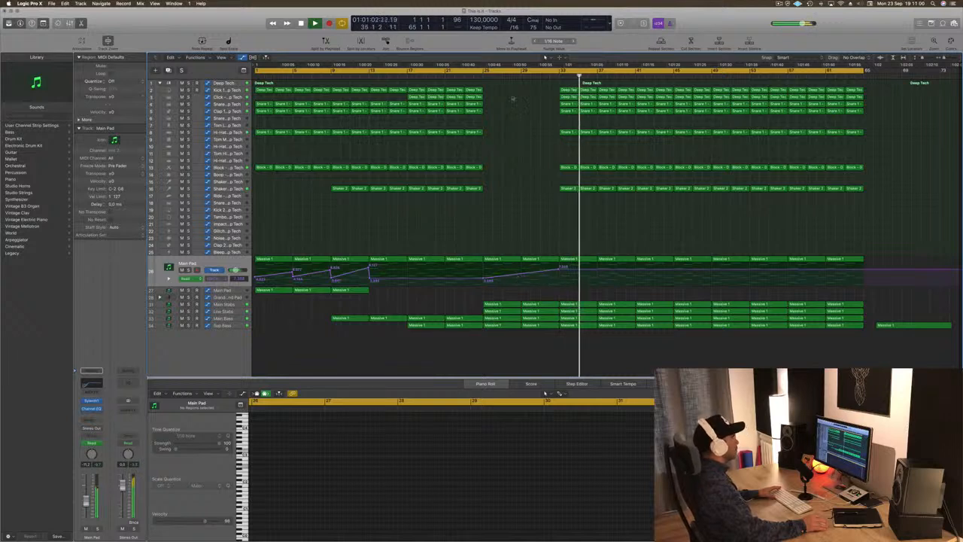
pyautogui.press('space')
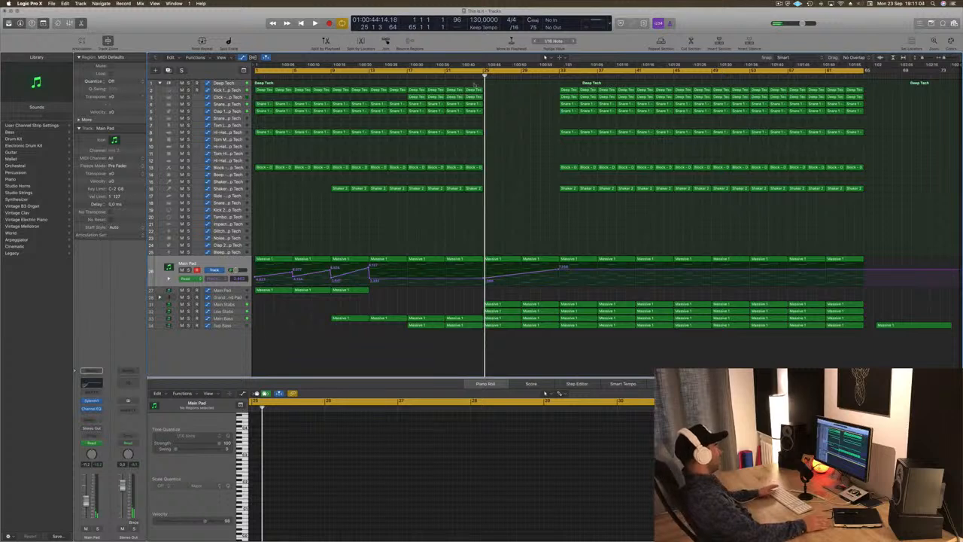
pyautogui.click(779, 4)
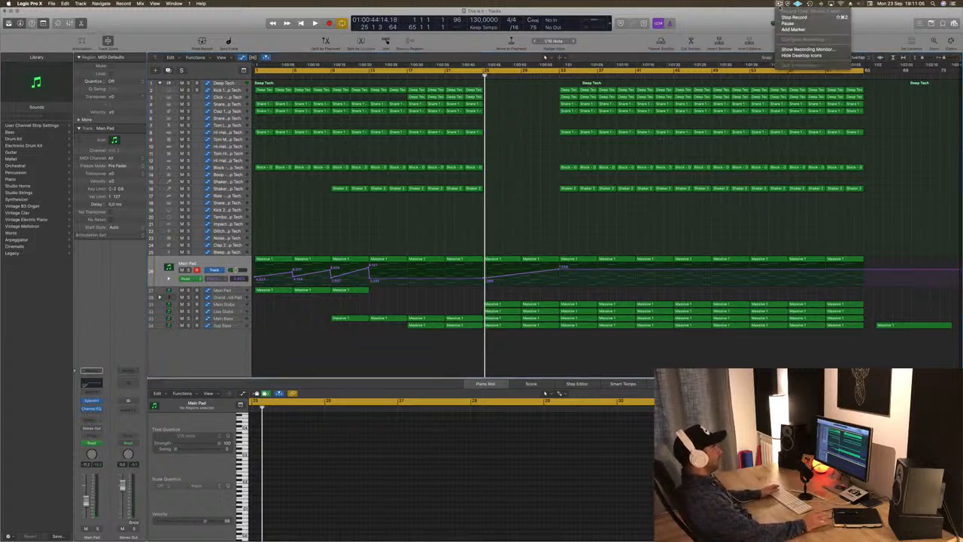
pyautogui.click(737, 27)
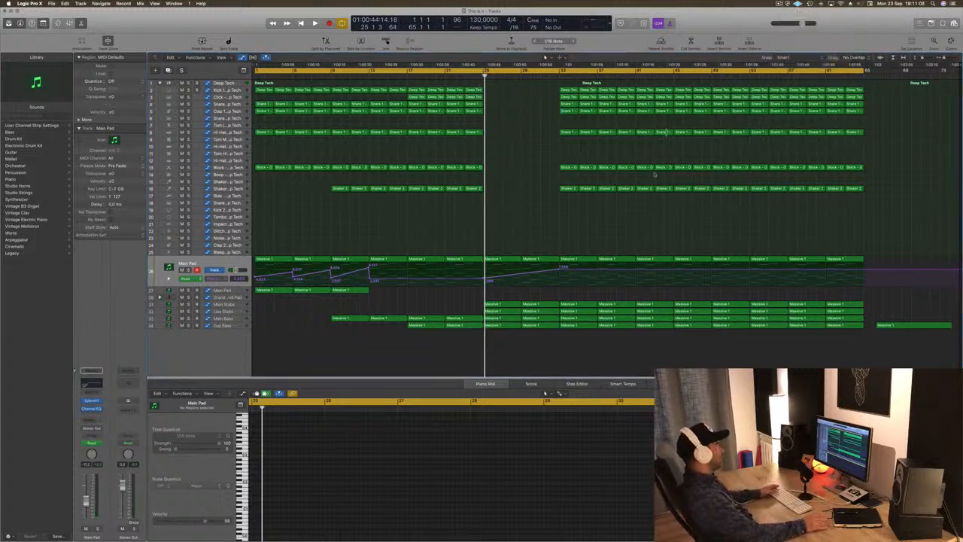
# Step: Play the arrangement from bar 21 and lower the Sub Bass track's volume to -10.2 dB
pyautogui.press('space')
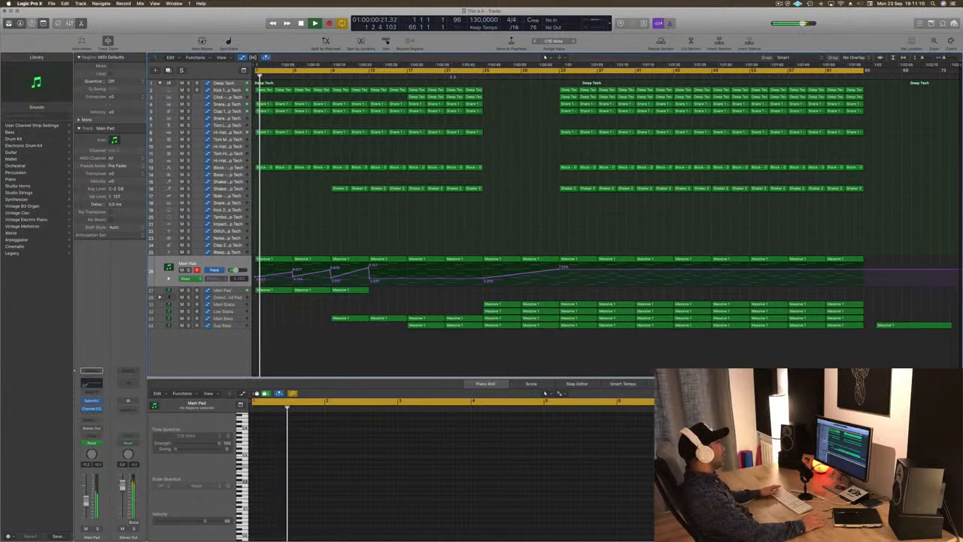
pyautogui.click(447, 76)
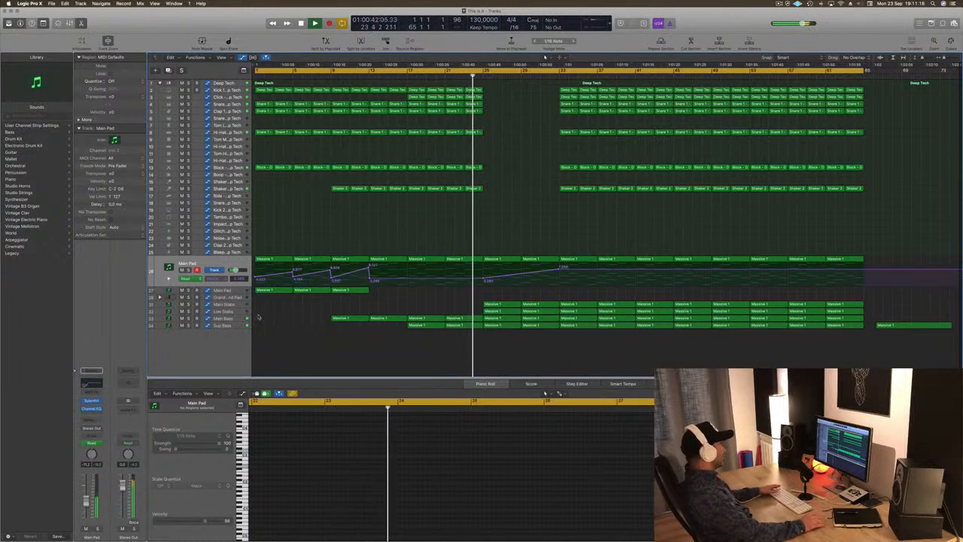
pyautogui.click(235, 318)
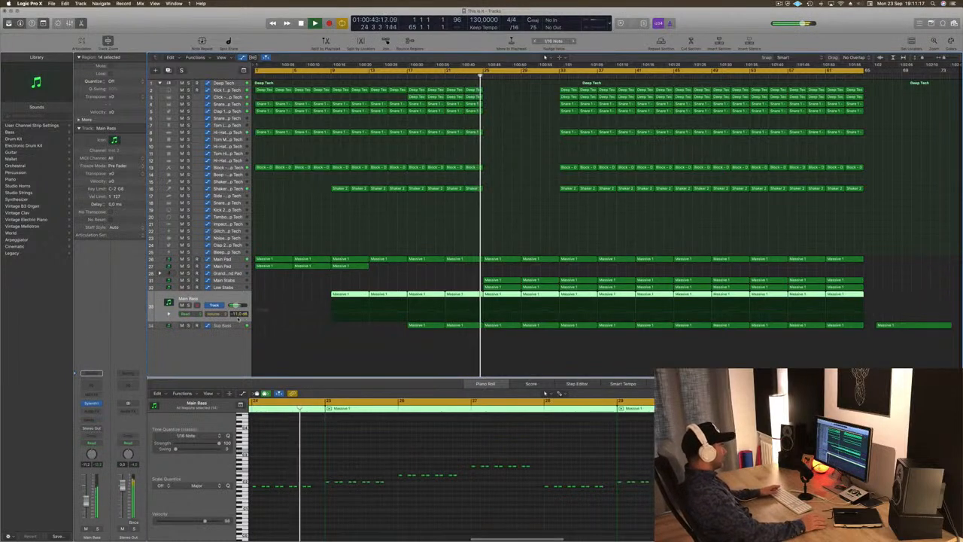
pyautogui.click(235, 325)
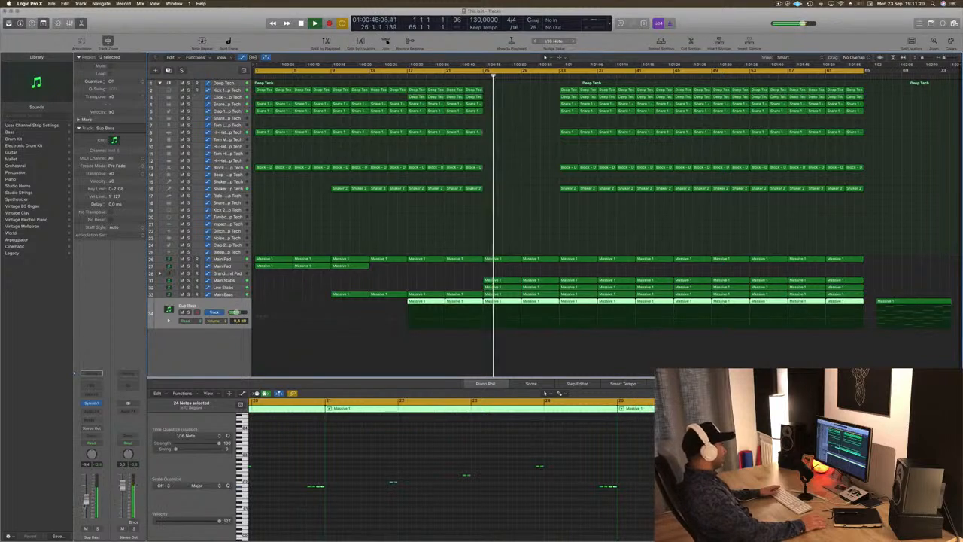
pyautogui.click(500, 210)
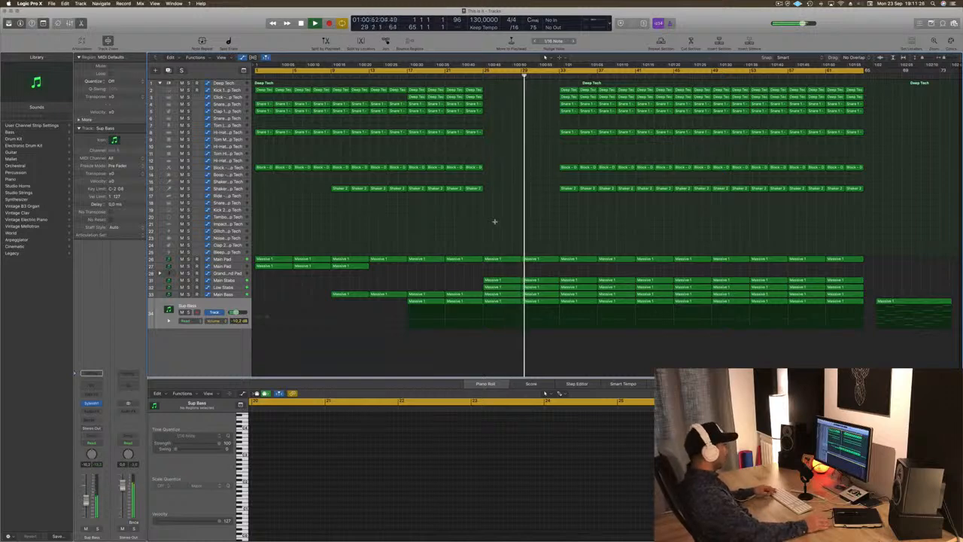
# Step: Select all regions in the arrangement and name them after their tracks
pyautogui.press('super+a')
pyautogui.rightClick(474, 260)
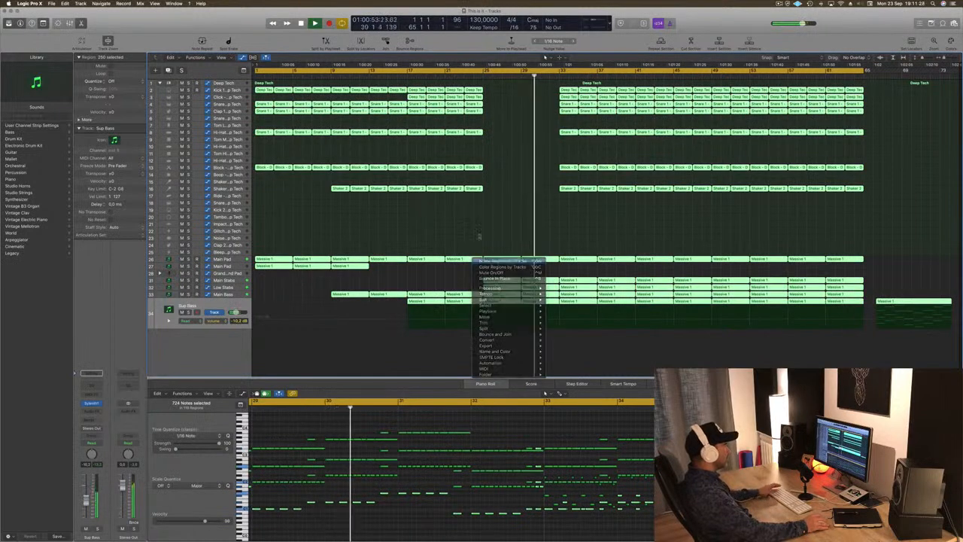
pyautogui.click(480, 237)
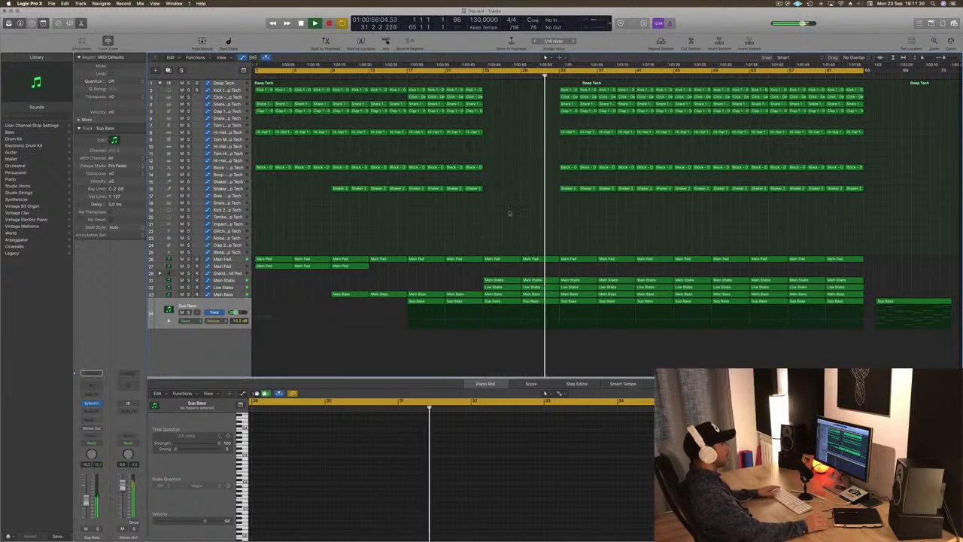
# Step: Add a sharp drop to a low level at bar 33 in the first Main Pad track's filter-cutoff automation
pyautogui.click(435, 258)
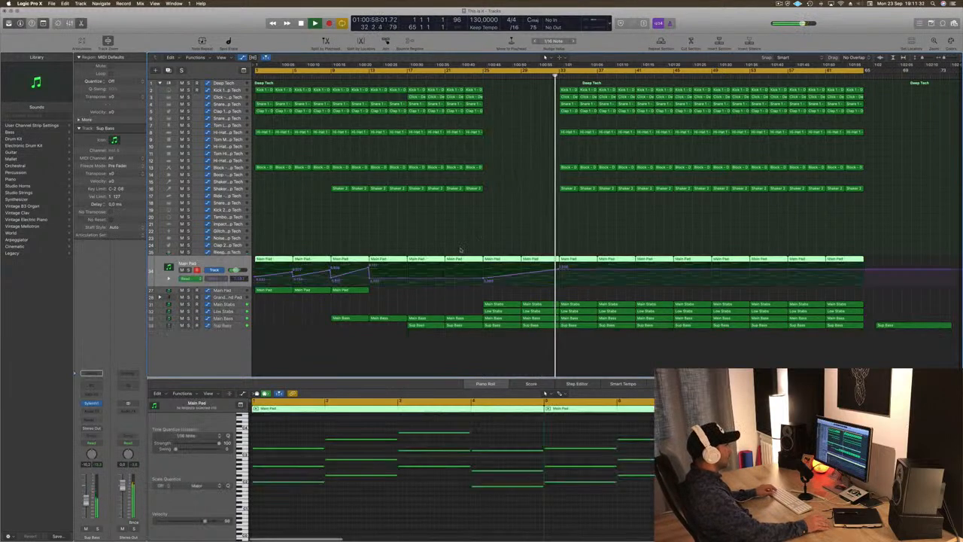
pyautogui.click(562, 269)
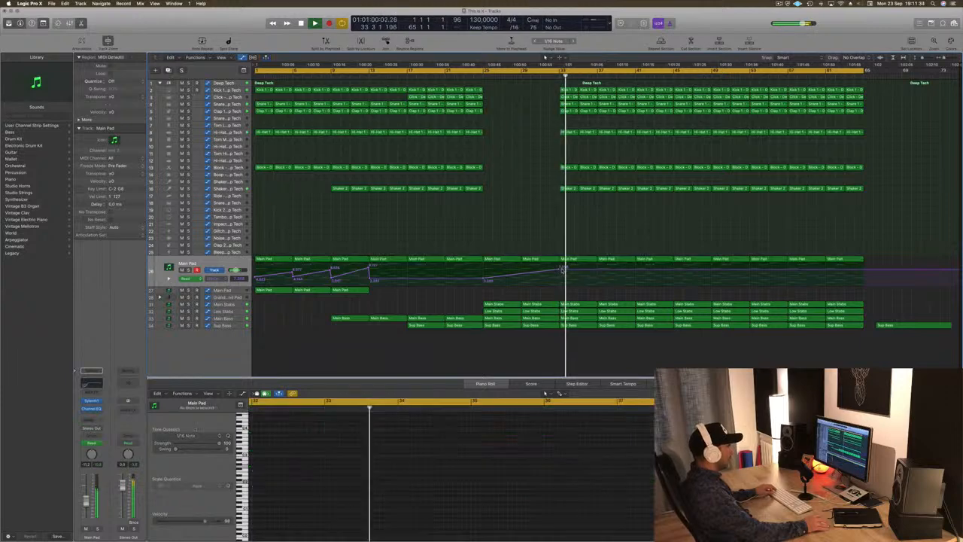
pyautogui.moveTo(562, 269); pyautogui.dragTo(559, 279)
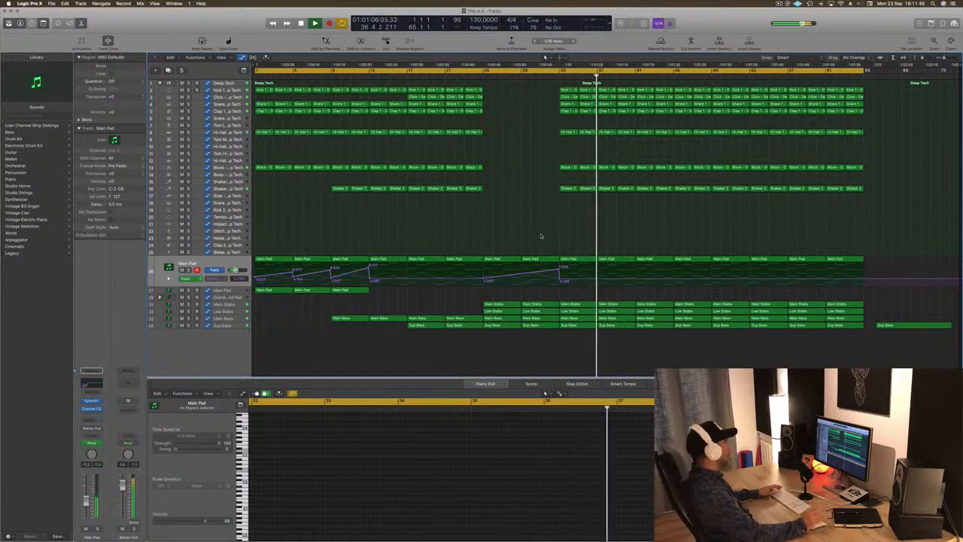